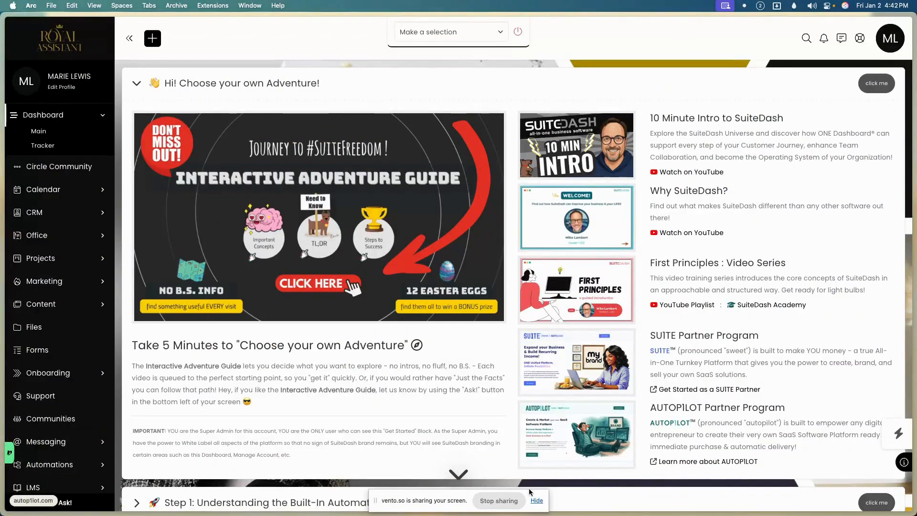
Expand Projects in the left sidebar to list its pages, including Work Requests.
{"action": "left_click", "coordinate": [536, 501]}
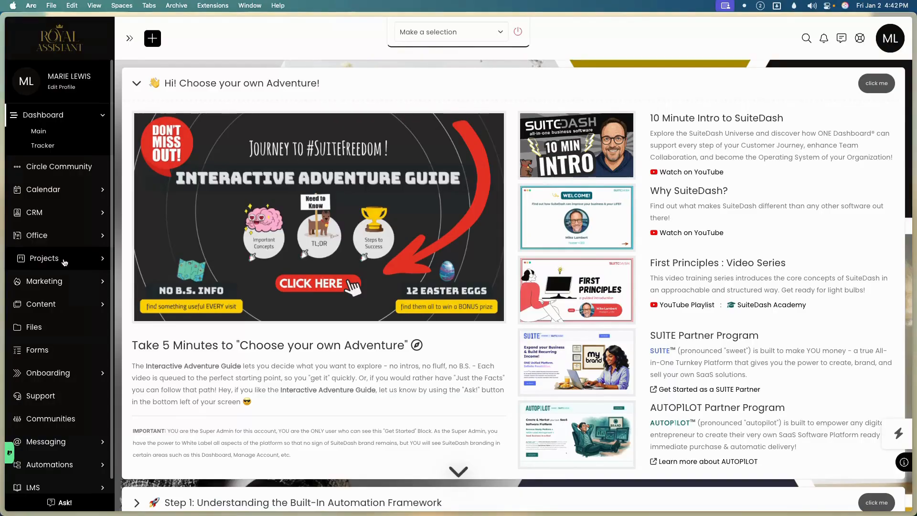
Open the empty Work Requests list under Projects and dismiss its introduction panel.
{"action": "left_click", "coordinate": [65, 260]}
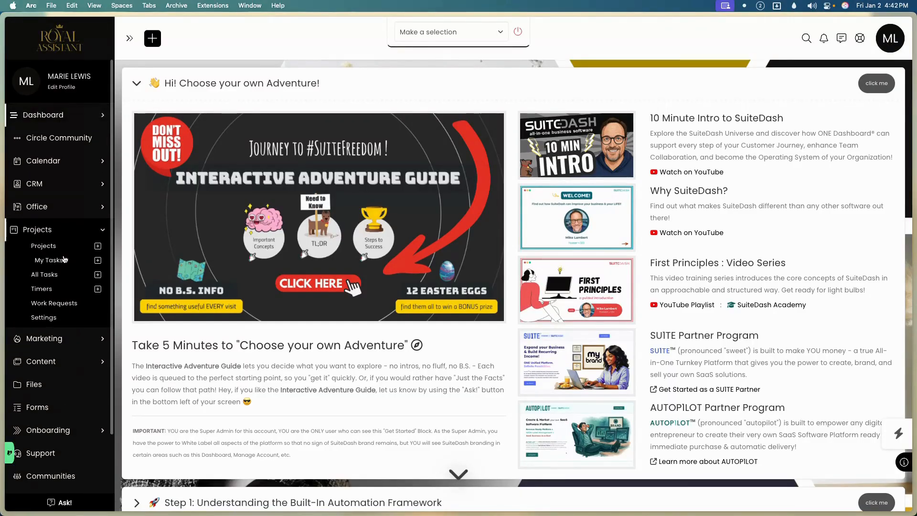
{"action": "left_click", "coordinate": [57, 304]}
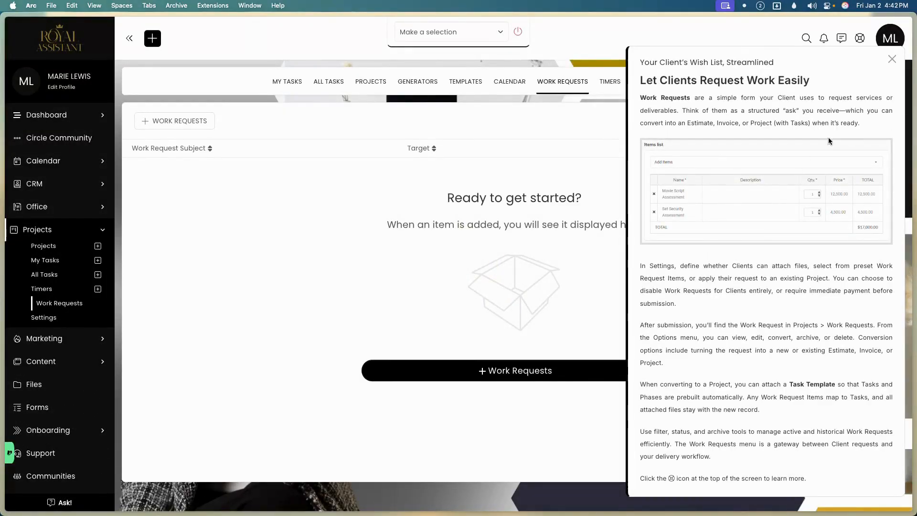
{"action": "left_click", "coordinate": [891, 59]}
Bring up the 'What is a Work Request?' help article from the documentation.
{"action": "left_click", "coordinate": [860, 40]}
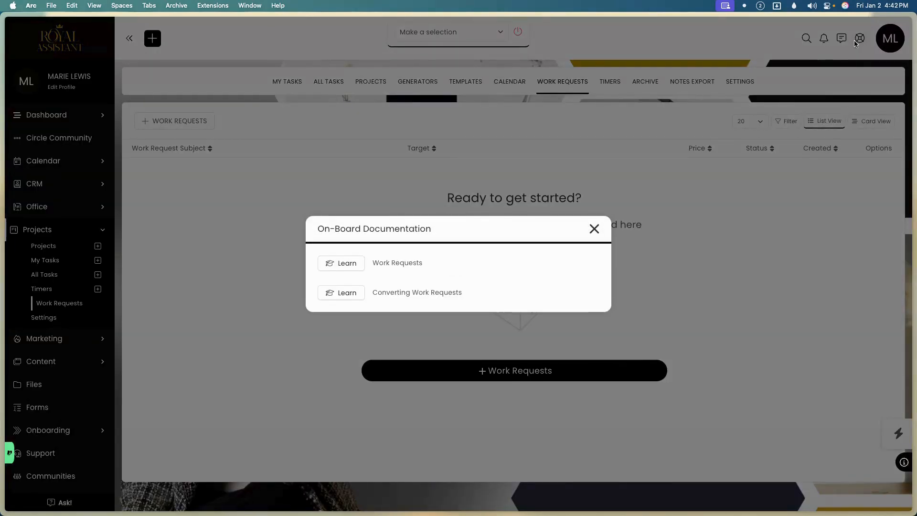
{"action": "left_click", "coordinate": [358, 269]}
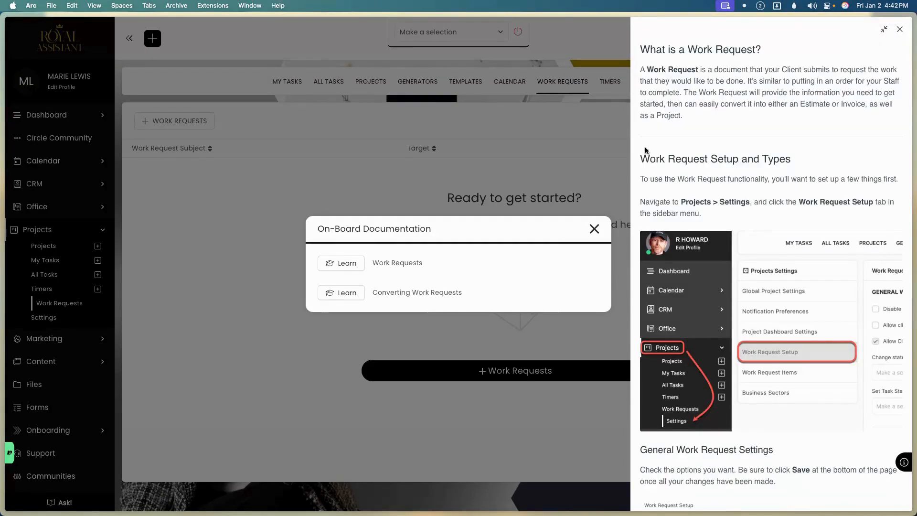
{"action": "left_click", "coordinate": [595, 229]}
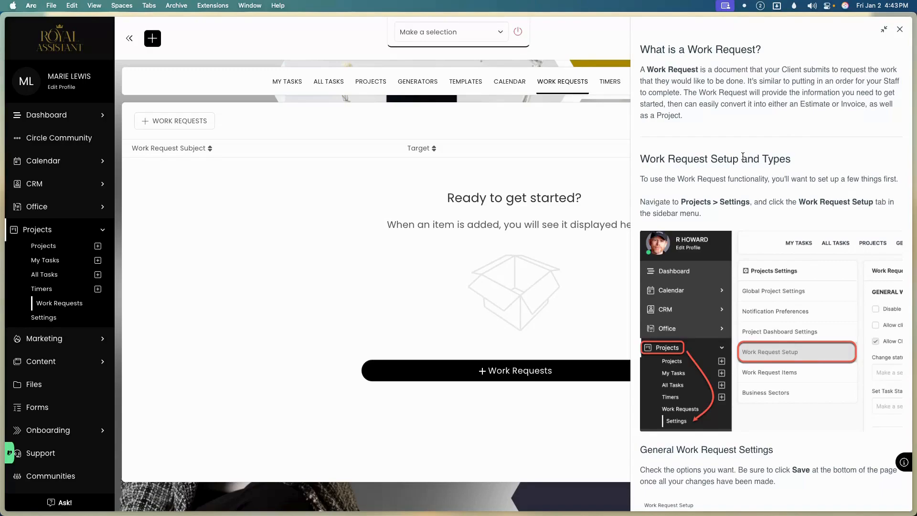
{"action": "scroll", "coordinate": [786, 251], "scroll_direction": "down", "scroll_amount": 12}
{"action": "scroll", "coordinate": [787, 249], "scroll_direction": "down", "scroll_amount": 7}
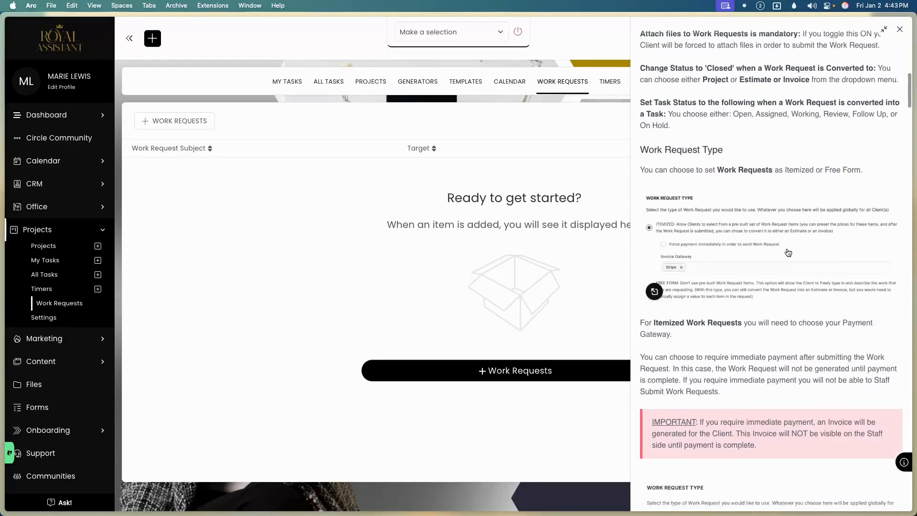
{"action": "scroll", "coordinate": [788, 251], "scroll_direction": "down", "scroll_amount": 5}
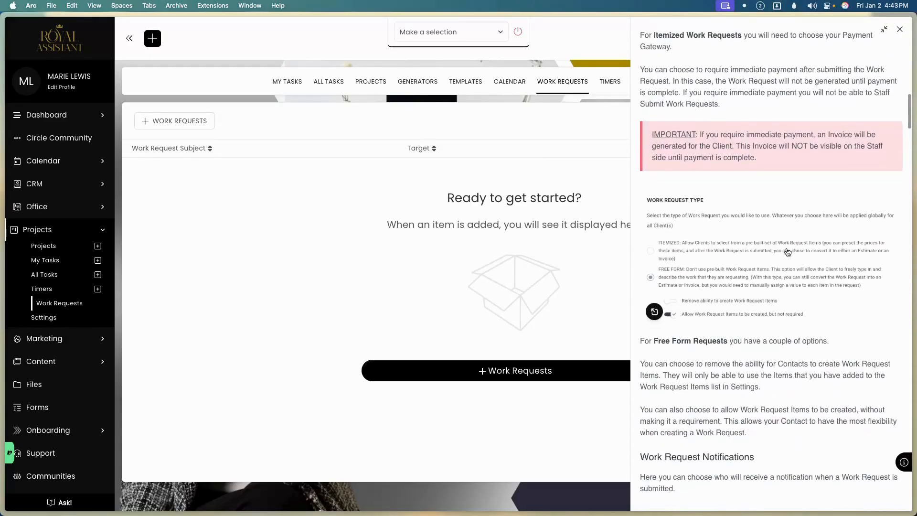
{"action": "scroll", "coordinate": [787, 251], "scroll_direction": "down", "scroll_amount": 1}
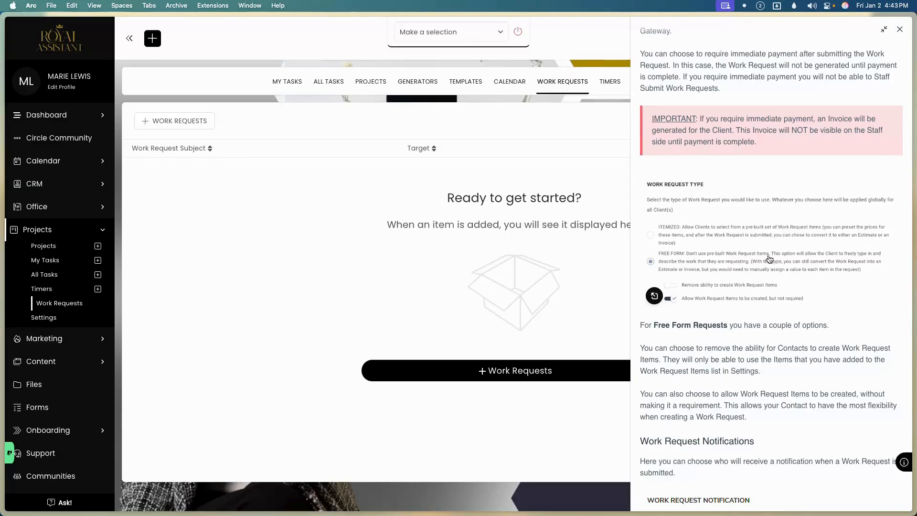
{"action": "scroll", "coordinate": [770, 317], "scroll_direction": "down", "scroll_amount": 10}
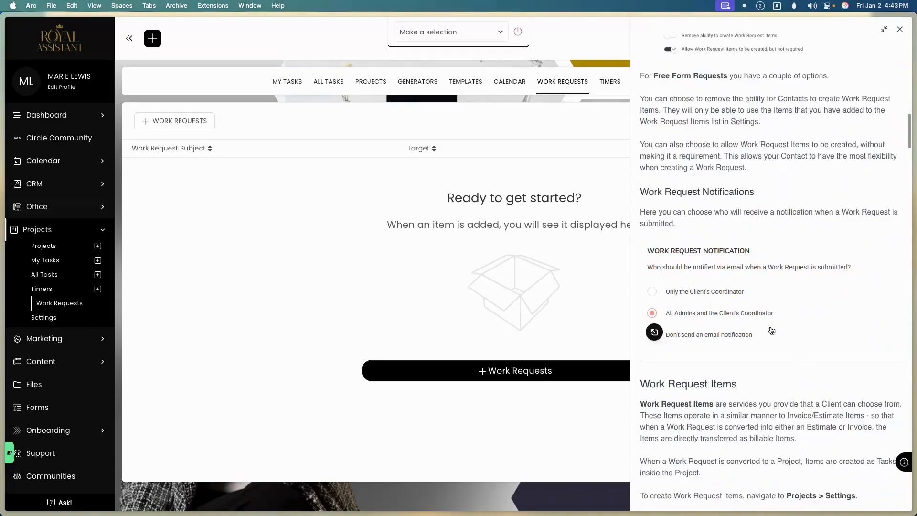
{"action": "scroll", "coordinate": [772, 325], "scroll_direction": "down", "scroll_amount": 6}
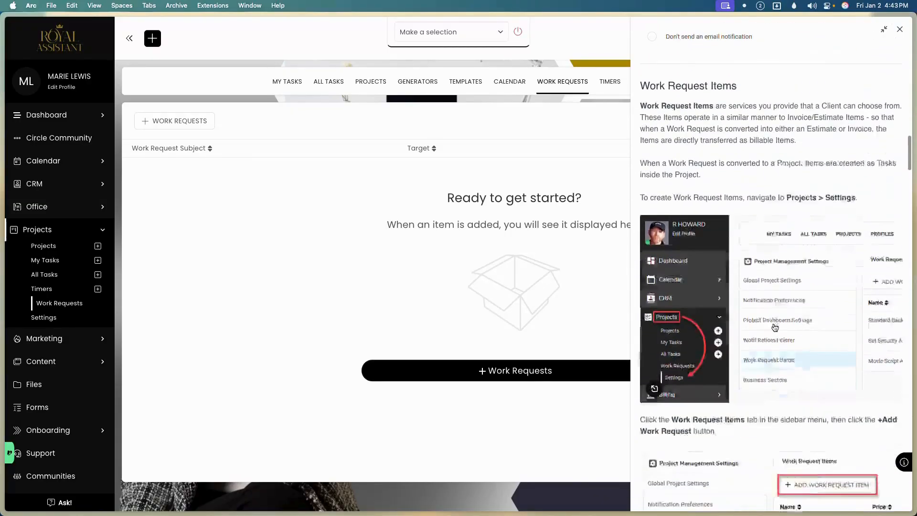
{"action": "scroll", "coordinate": [774, 326], "scroll_direction": "down", "scroll_amount": 6}
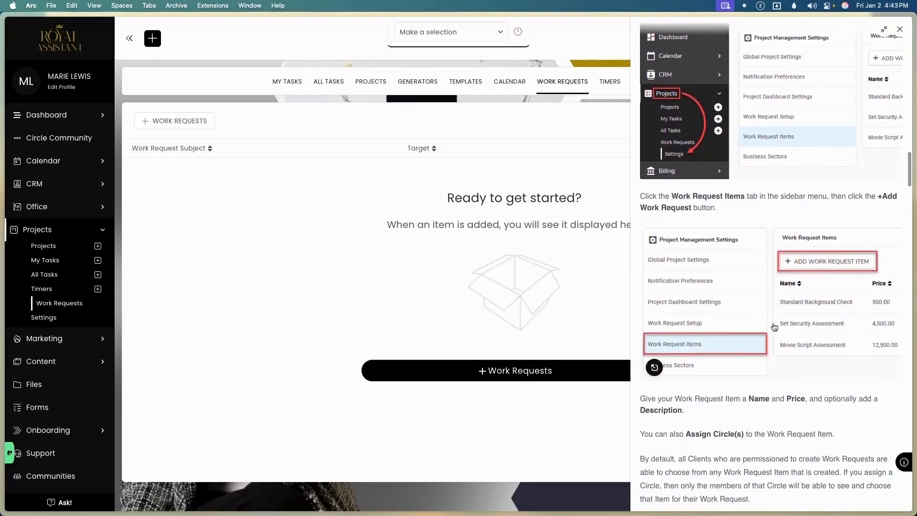
{"action": "scroll", "coordinate": [774, 323], "scroll_direction": "down", "scroll_amount": 3}
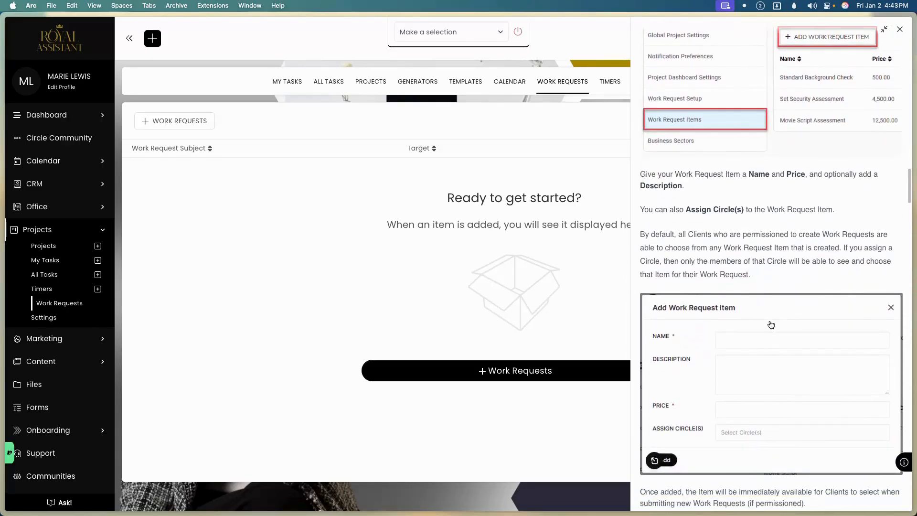
In Support, browse the All, Unassigned, Mine and Assigned views, then filter by High priority.
{"action": "left_click", "coordinate": [86, 463]}
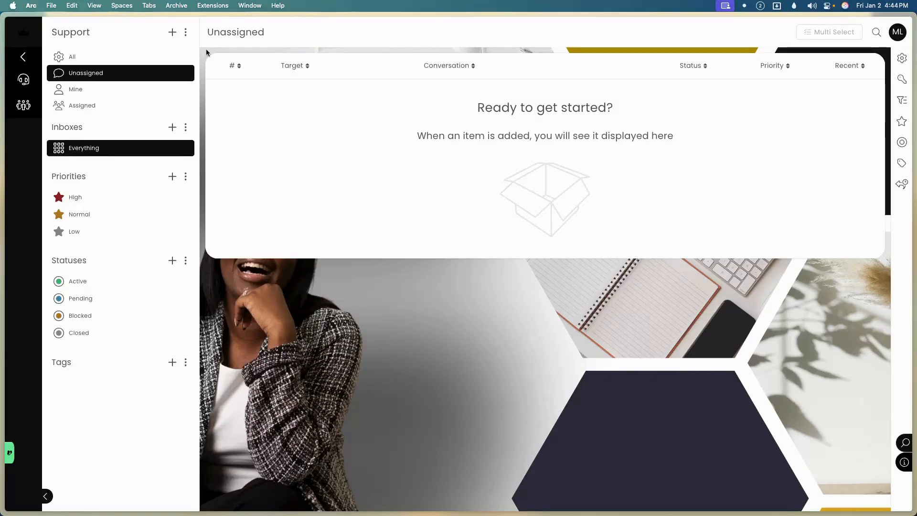
{"action": "left_click", "coordinate": [126, 58]}
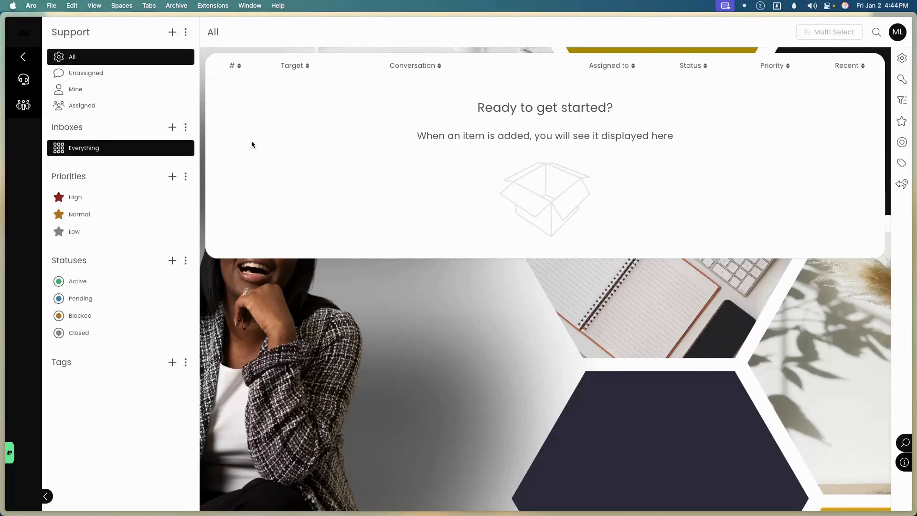
{"action": "left_click", "coordinate": [141, 74]}
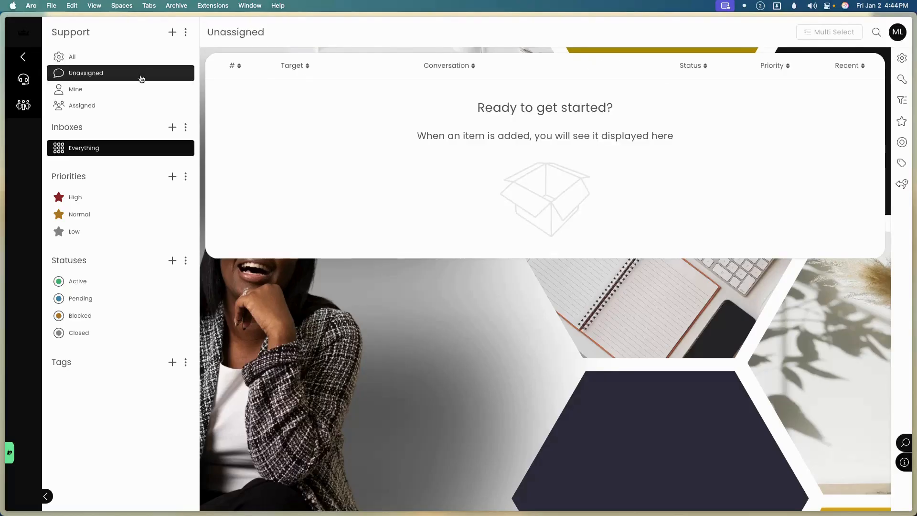
{"action": "left_click", "coordinate": [143, 89]}
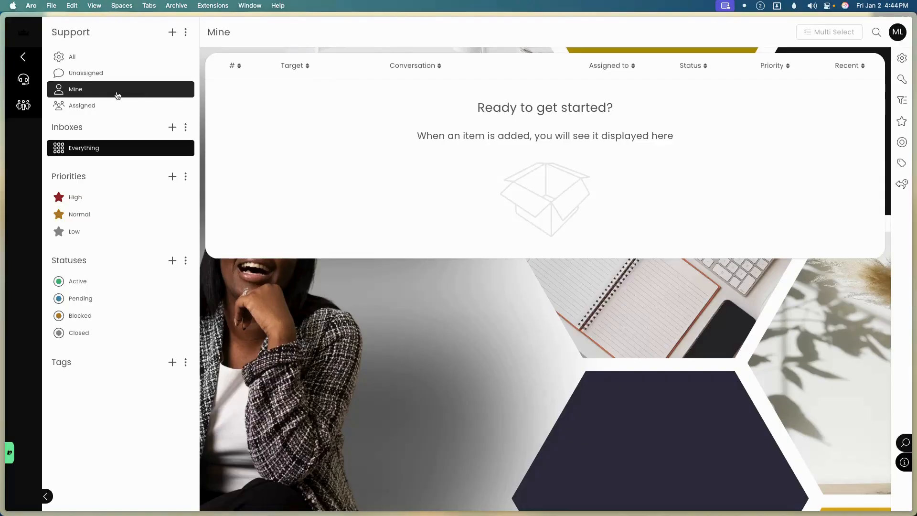
{"action": "left_click", "coordinate": [78, 109]}
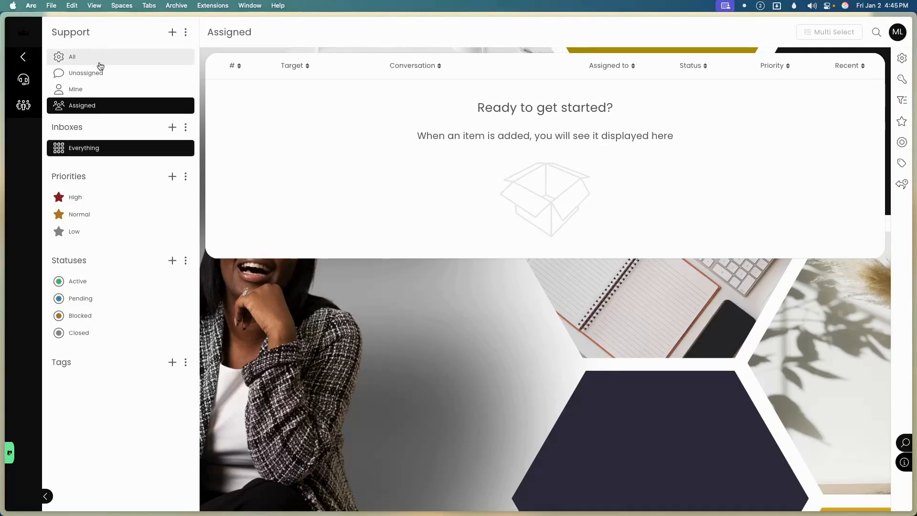
{"action": "left_click", "coordinate": [100, 205]}
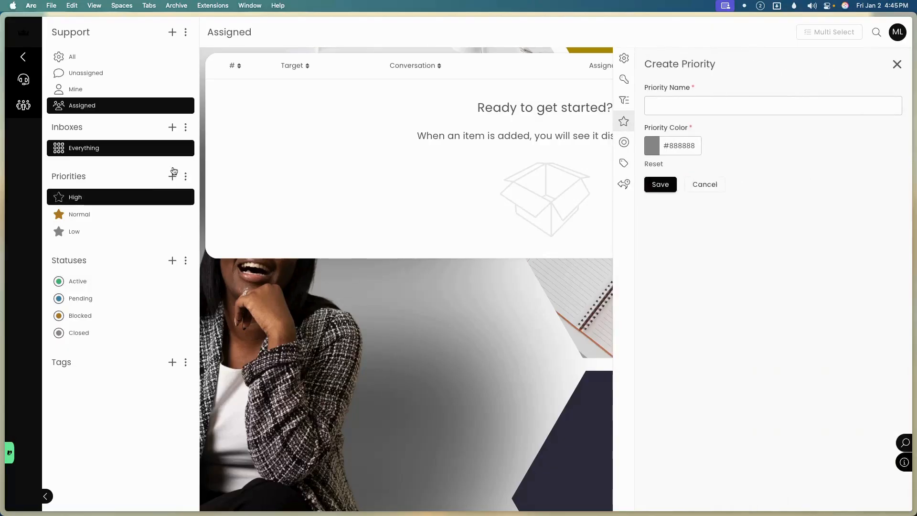
Glance at the new inbox and new status forms, close them, and open Support general settings.
{"action": "left_click", "coordinate": [173, 128]}
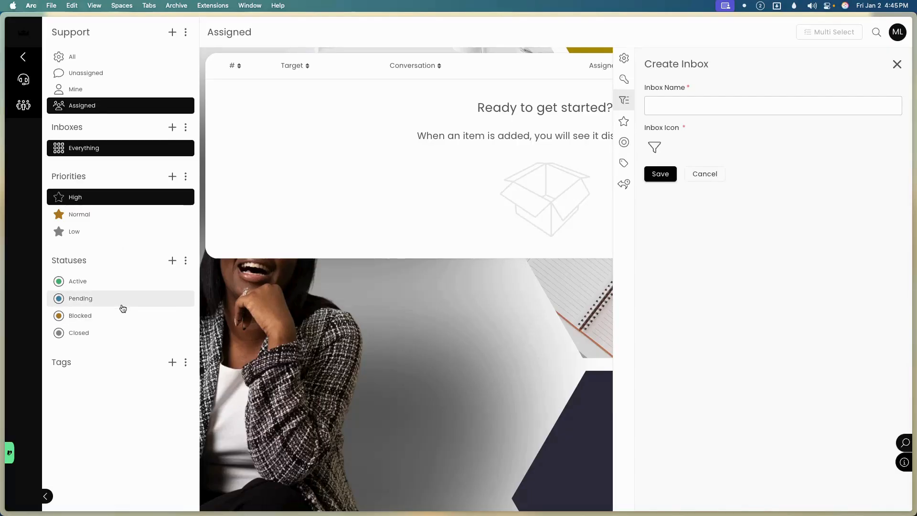
{"action": "left_click", "coordinate": [172, 261]}
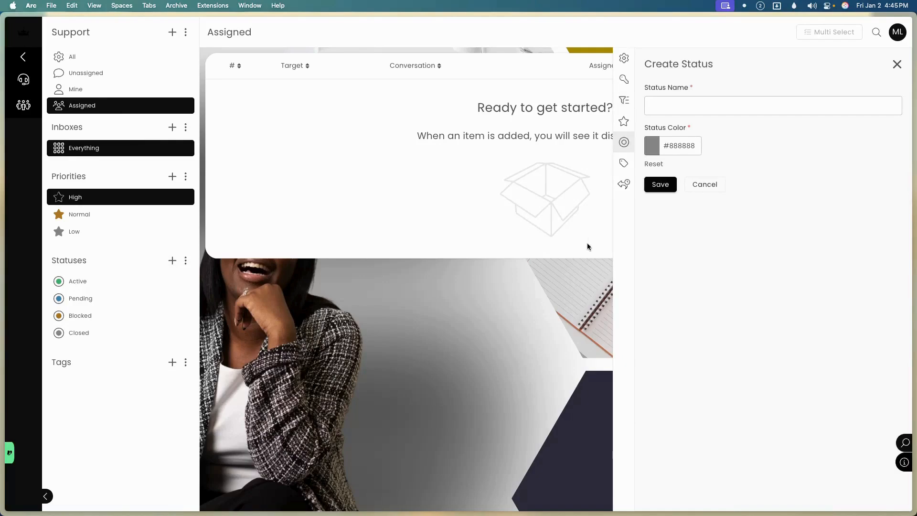
{"action": "left_click", "coordinate": [897, 65]}
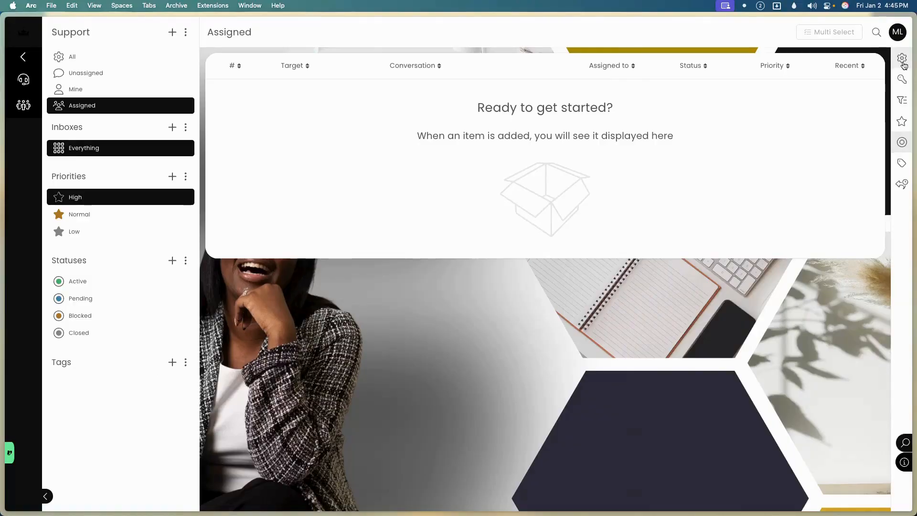
{"action": "left_click", "coordinate": [901, 62]}
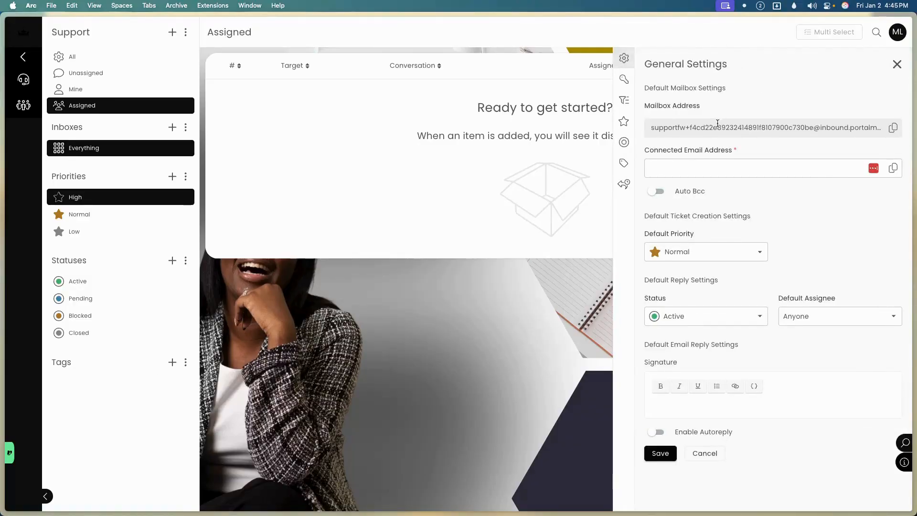
Check the Connected Email Address field, then switch to Support Permissions Settings.
{"action": "left_click", "coordinate": [721, 163]}
{"action": "left_click", "coordinate": [625, 79]}
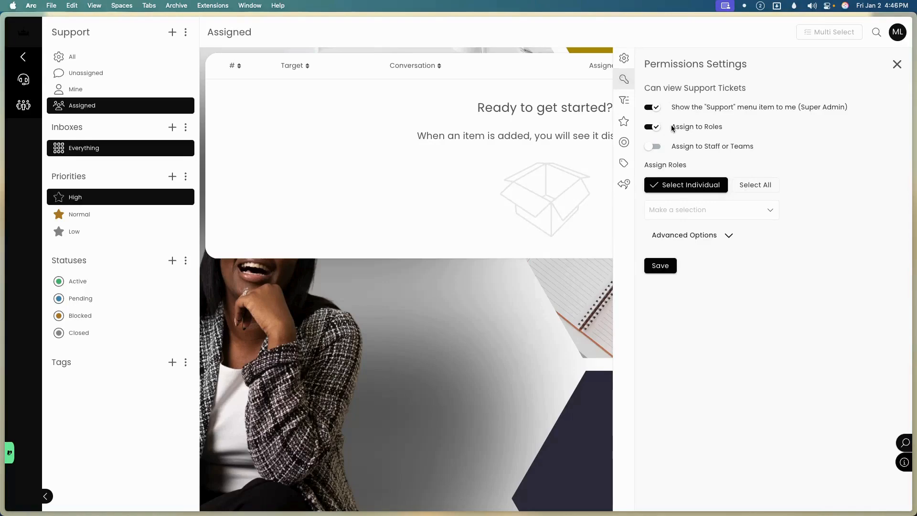
Let all staff and all teams view tickets instead of assigning by role.
{"action": "left_click", "coordinate": [653, 128]}
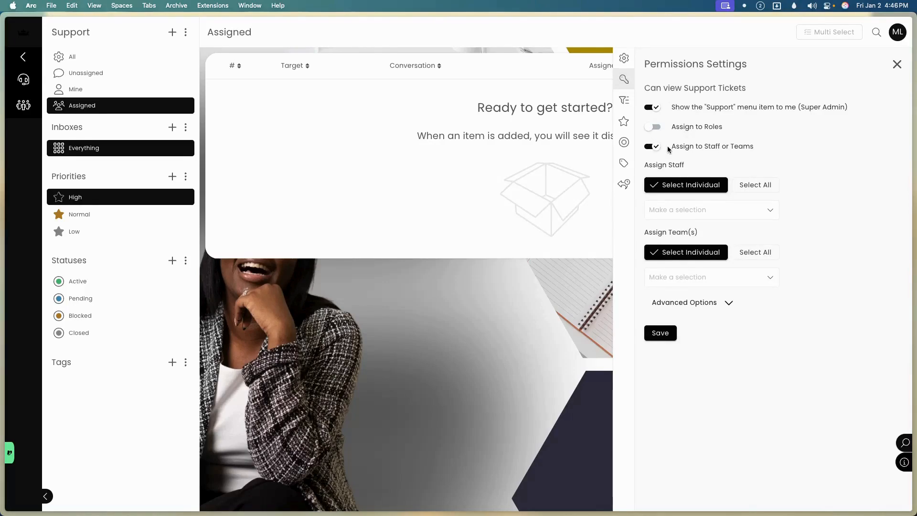
{"action": "left_click", "coordinate": [680, 216]}
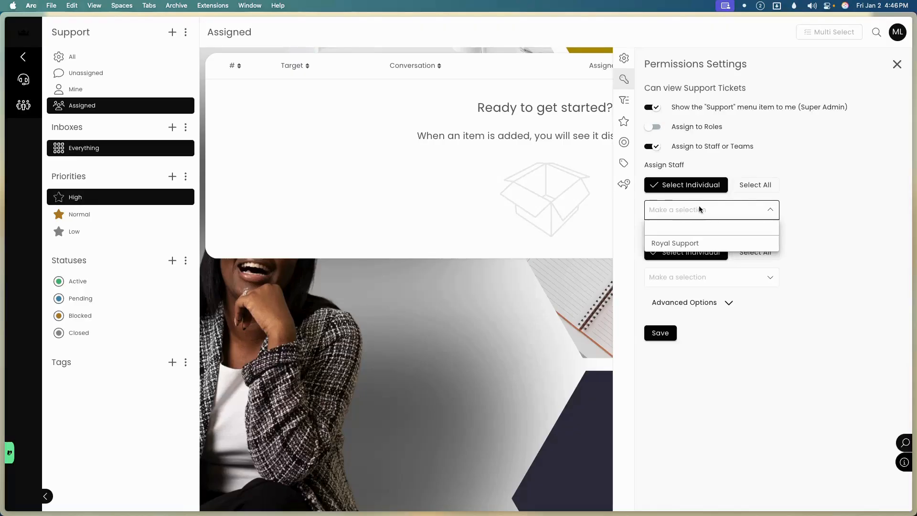
{"action": "left_click", "coordinate": [766, 187]}
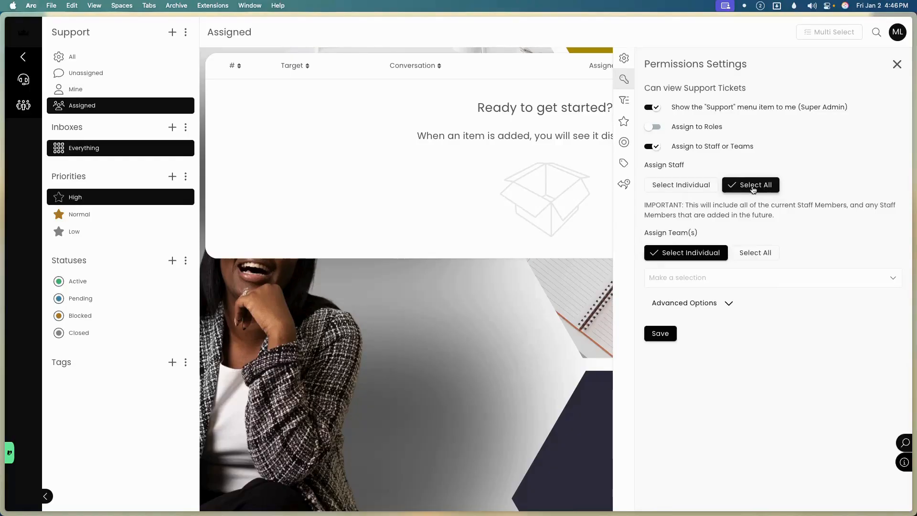
{"action": "left_click", "coordinate": [744, 253]}
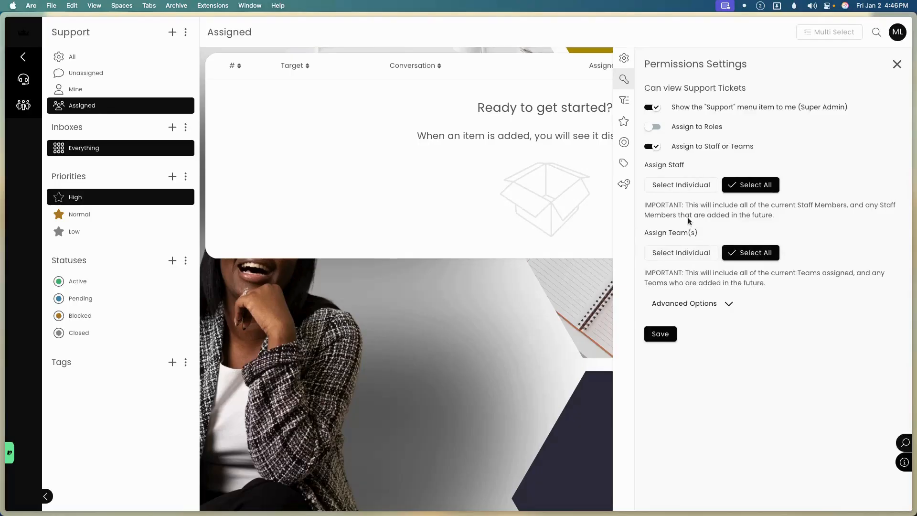
Reveal and review the advanced reply, assign and delete ticket permissions.
{"action": "left_click", "coordinate": [705, 305]}
{"action": "scroll", "coordinate": [740, 308], "scroll_direction": "down", "scroll_amount": 4}
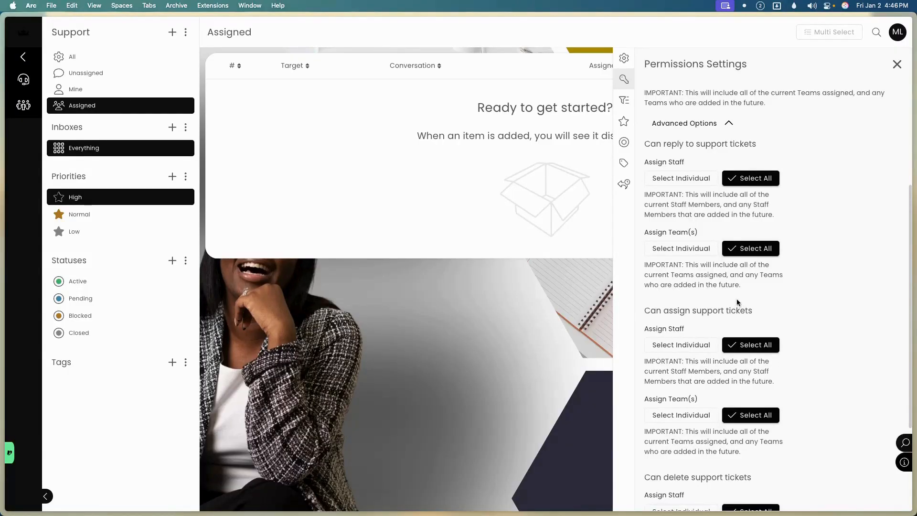
{"action": "scroll", "coordinate": [701, 301], "scroll_direction": "down", "scroll_amount": 3}
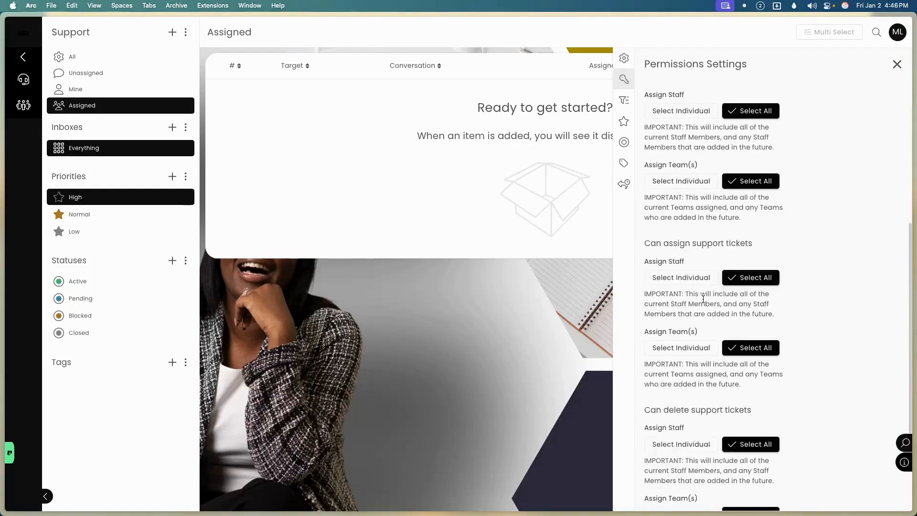
{"action": "scroll", "coordinate": [703, 300], "scroll_direction": "down", "scroll_amount": 2}
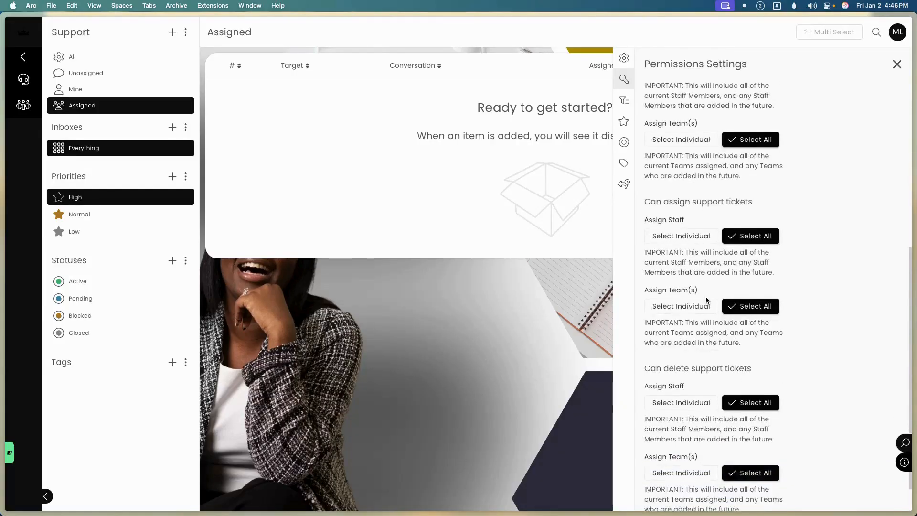
{"action": "scroll", "coordinate": [707, 296], "scroll_direction": "down", "scroll_amount": 2}
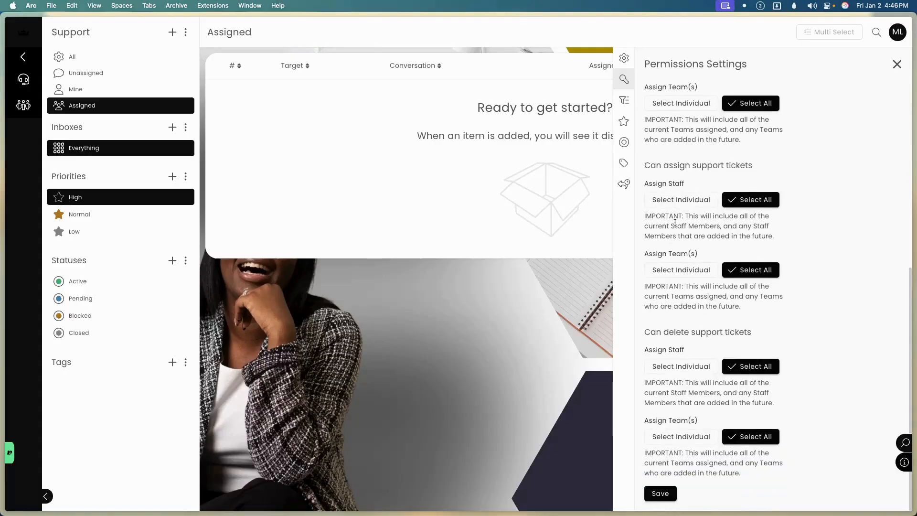
{"action": "scroll", "coordinate": [674, 222], "scroll_direction": "up", "scroll_amount": 10}
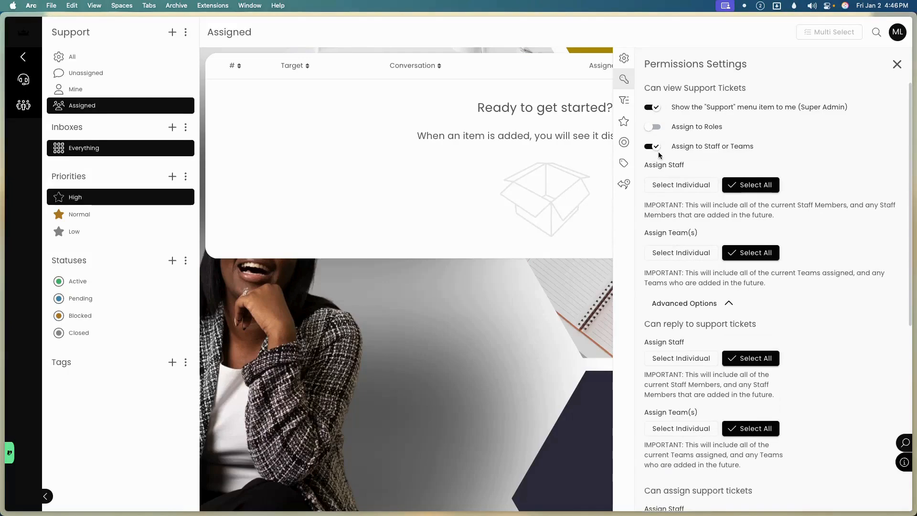
Draft an inbox named 'Finanic' but cancel it, keeping only Everything, then open Create Priority.
{"action": "left_click", "coordinate": [631, 108]}
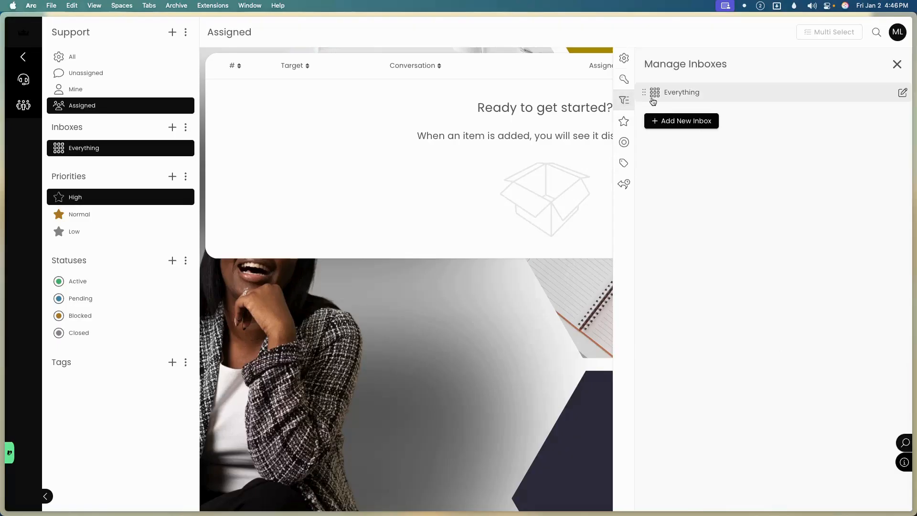
{"action": "left_click", "coordinate": [700, 120]}
{"action": "left_click", "coordinate": [696, 108]}
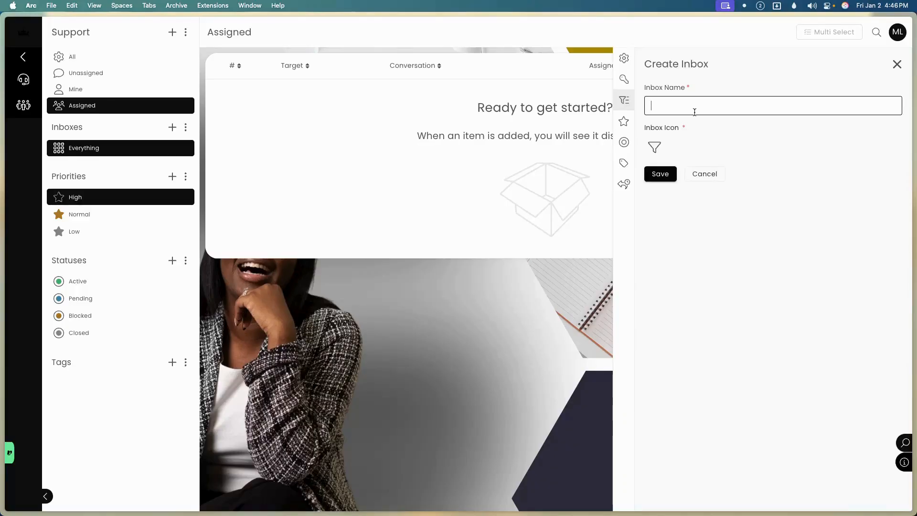
{"action": "type", "text": "Finanice"}
{"action": "key", "text": "BackSpace"}
{"action": "left_click", "coordinate": [715, 173]}
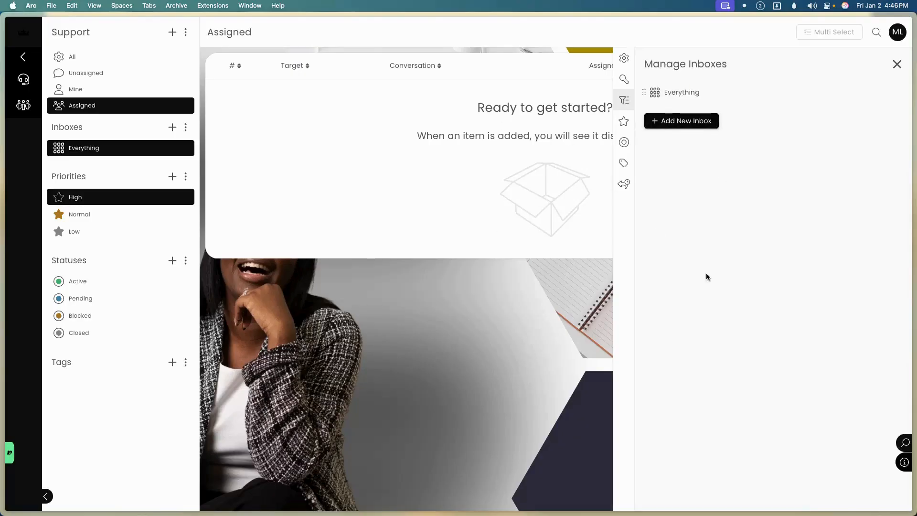
{"action": "left_click", "coordinate": [623, 121]}
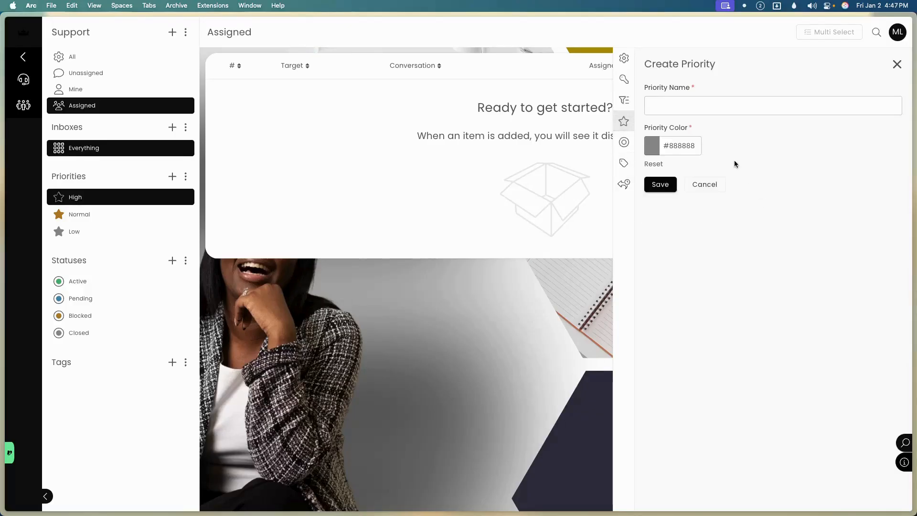
Review the ticket statuses, tags and saved replies lists, then close the settings panel.
{"action": "left_click", "coordinate": [624, 142]}
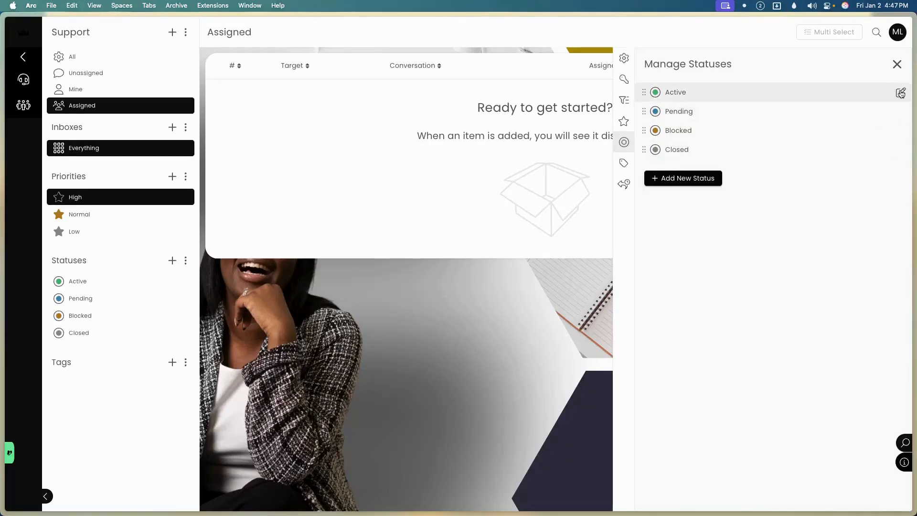
{"action": "left_click", "coordinate": [623, 164]}
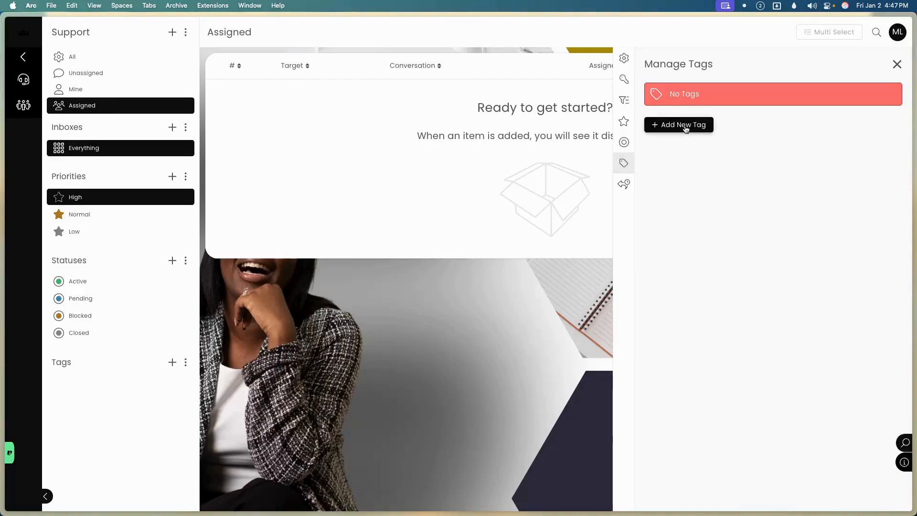
{"action": "left_click", "coordinate": [624, 187]}
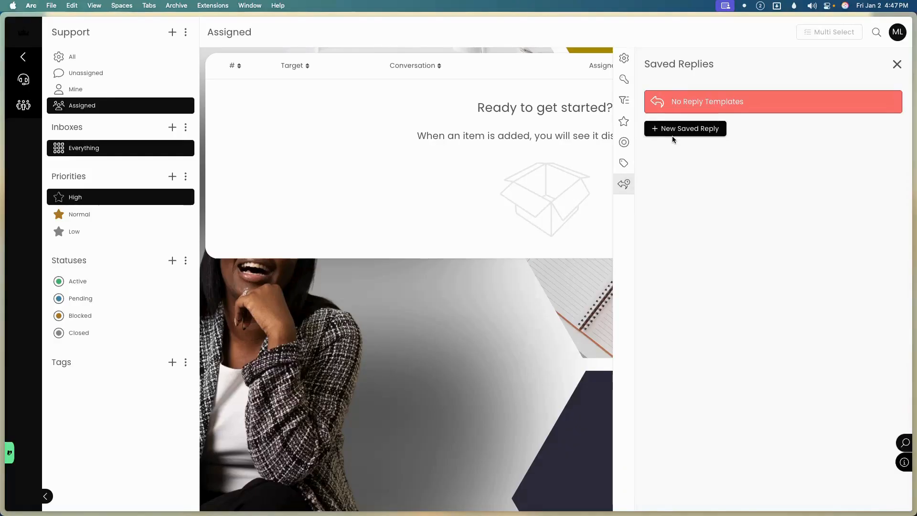
{"action": "left_click", "coordinate": [898, 64]}
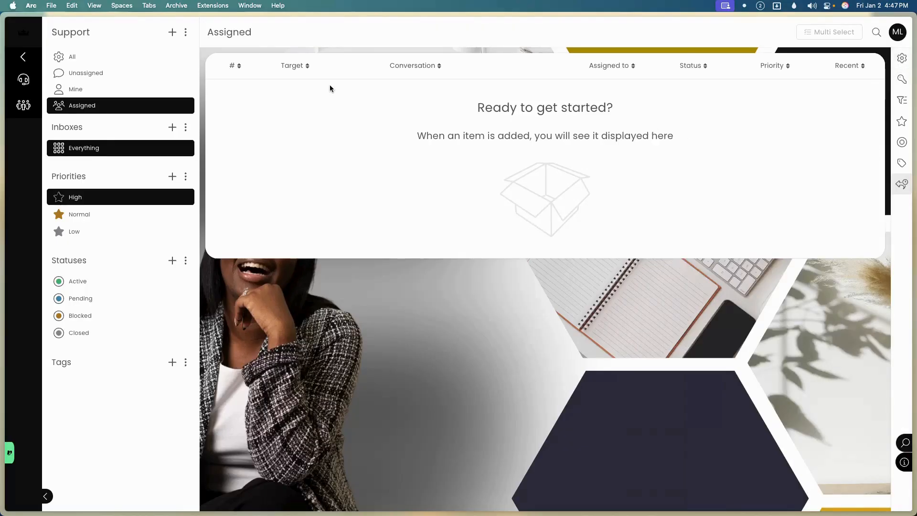
Start a new ticket for the client with subject 'Test' and body 'Test'.
{"action": "left_click", "coordinate": [175, 33]}
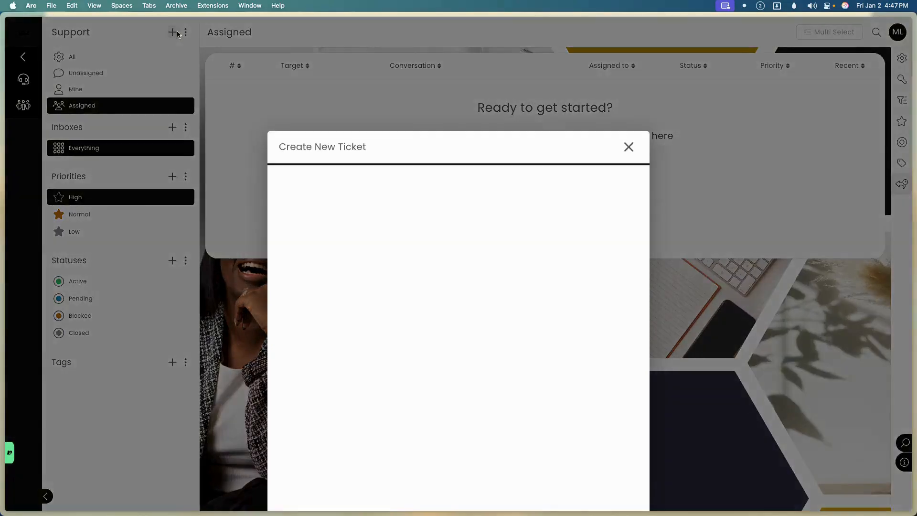
{"action": "left_click", "coordinate": [376, 196]}
{"action": "left_click", "coordinate": [364, 240]}
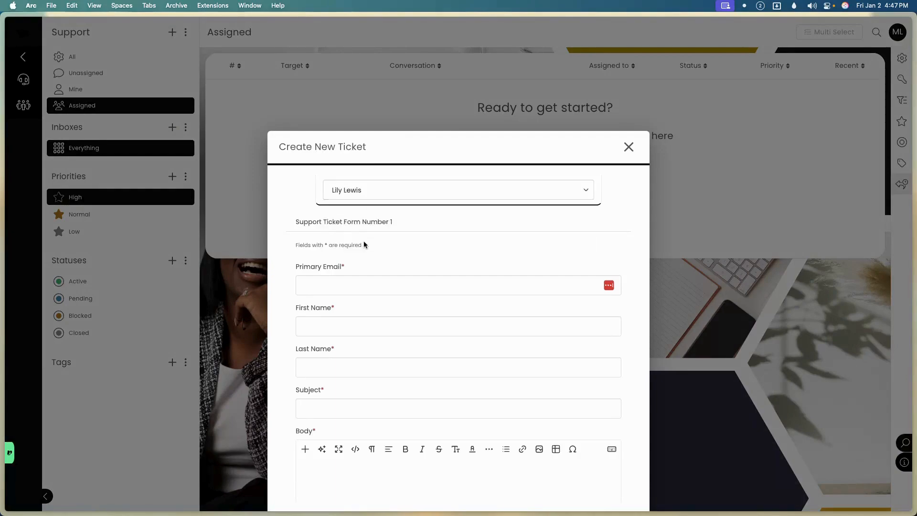
{"action": "left_click", "coordinate": [327, 287]}
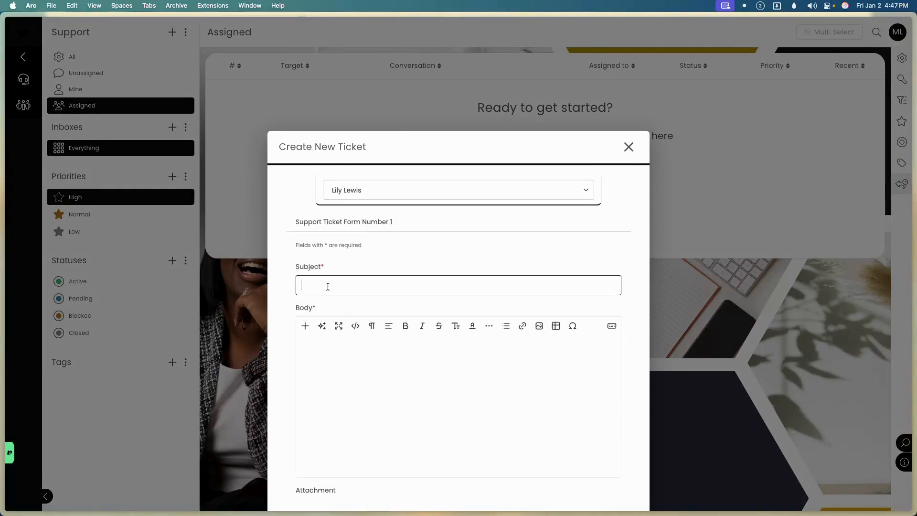
{"action": "type", "text": "Test"}
{"action": "key", "text": "Tab"}
{"action": "left_click", "coordinate": [344, 366]}
{"action": "type", "text": "Test"}
Attach Newsletter Banner 1000x350.png and submit the ticket.
{"action": "scroll", "coordinate": [356, 383], "scroll_direction": "down", "scroll_amount": 3}
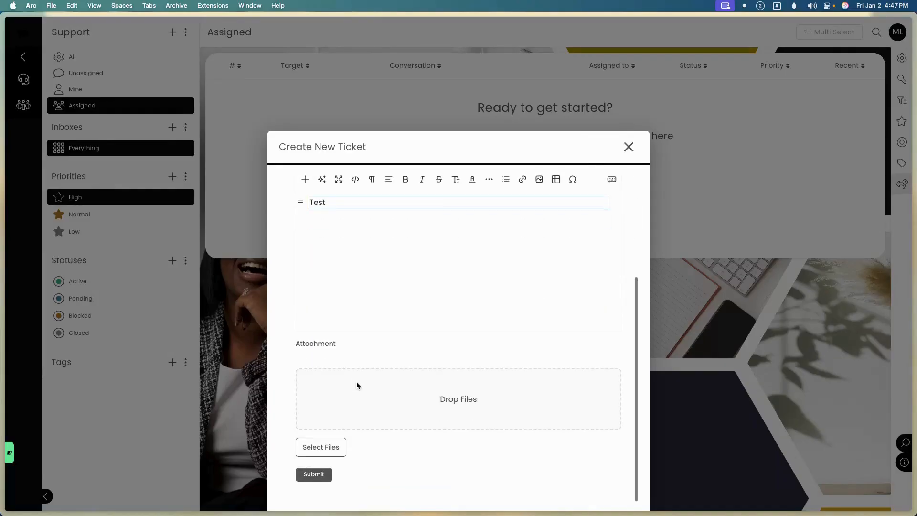
{"action": "left_click", "coordinate": [332, 454]}
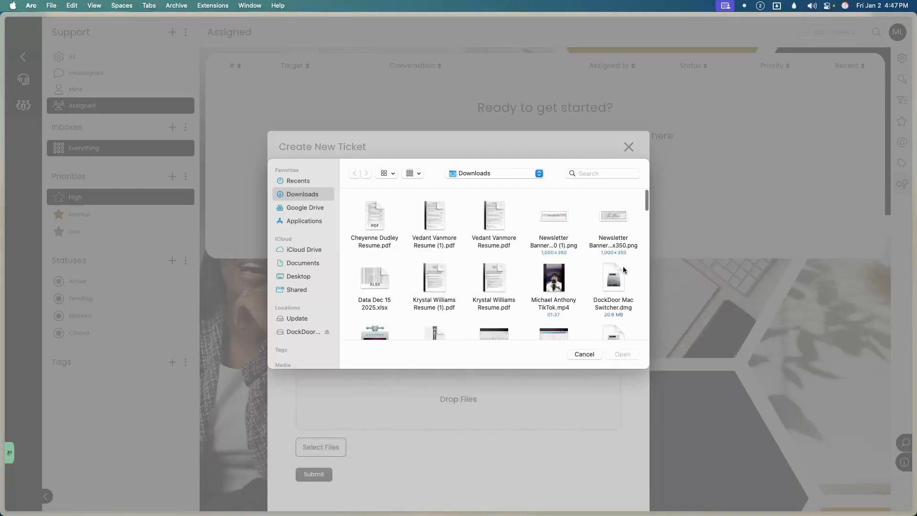
{"action": "left_click", "coordinate": [613, 218]}
{"action": "left_click", "coordinate": [635, 353]}
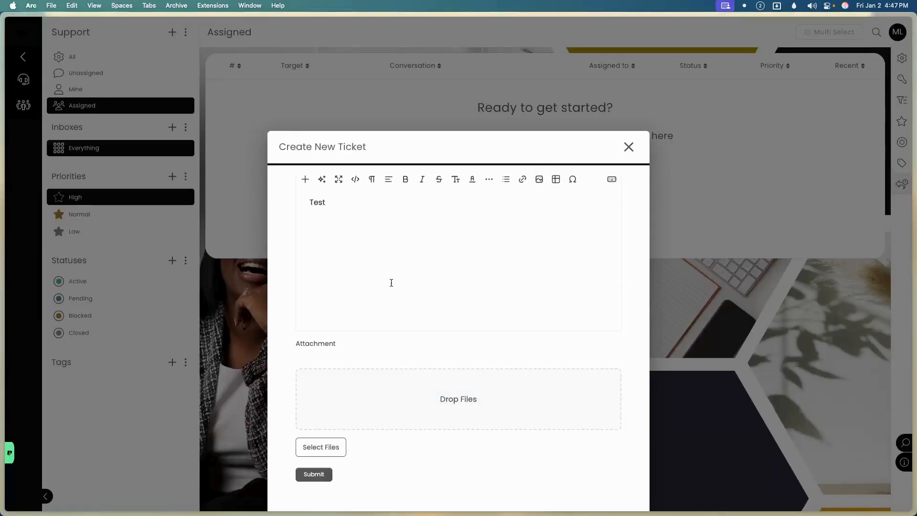
{"action": "scroll", "coordinate": [379, 422], "scroll_direction": "down", "scroll_amount": 3}
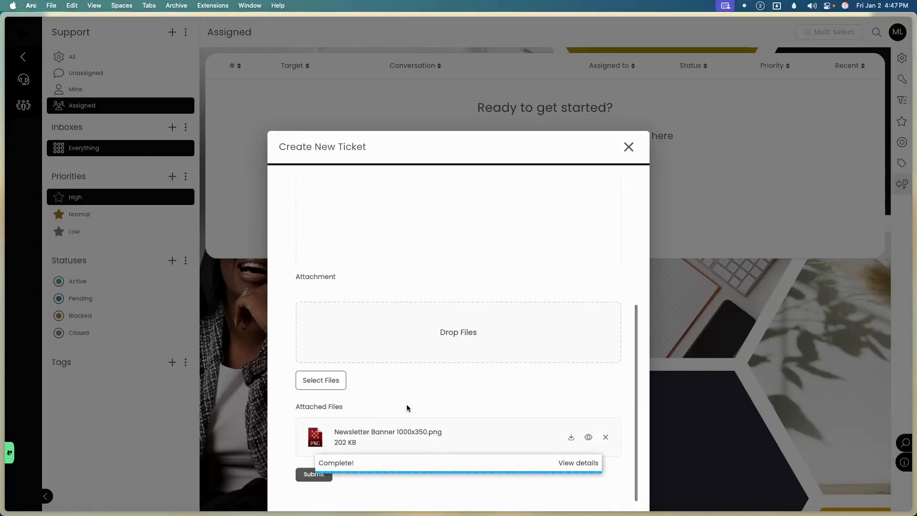
{"action": "left_click", "coordinate": [300, 476]}
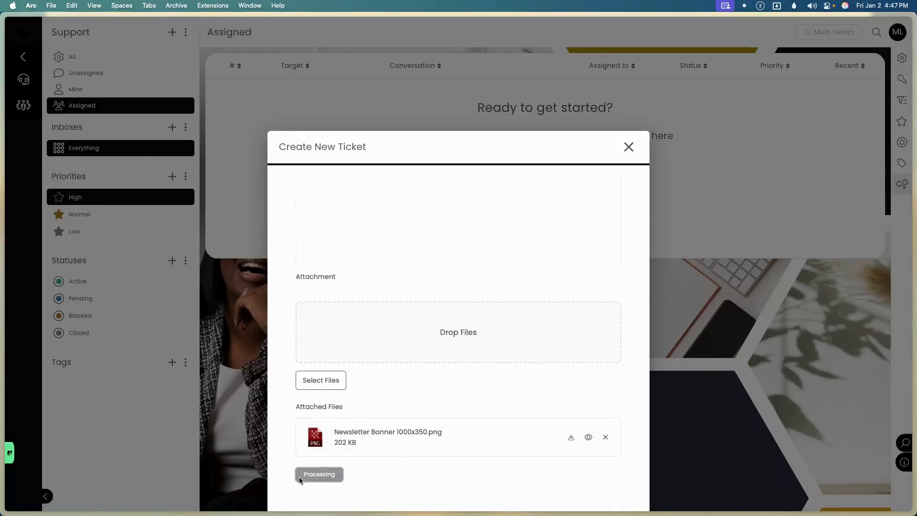
{"action": "scroll", "coordinate": [410, 268], "scroll_direction": "up", "scroll_amount": 5}
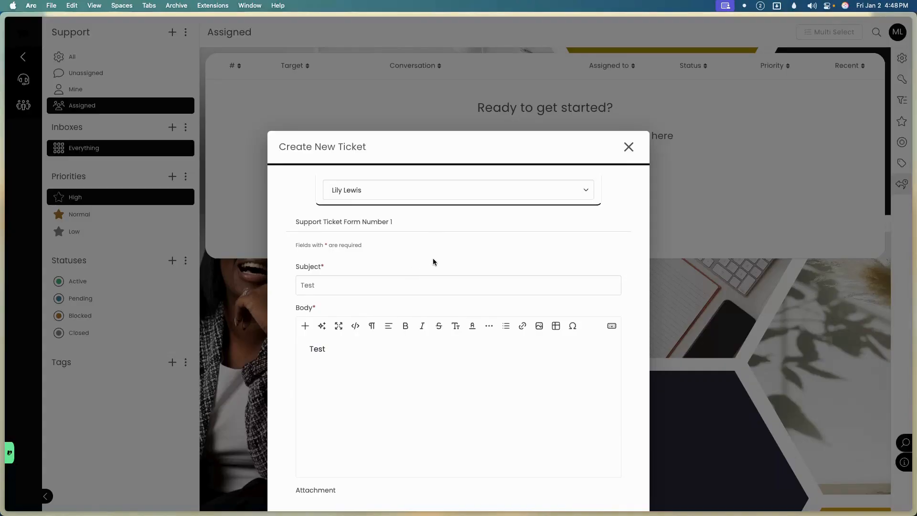
{"action": "scroll", "coordinate": [430, 259], "scroll_direction": "down", "scroll_amount": 5}
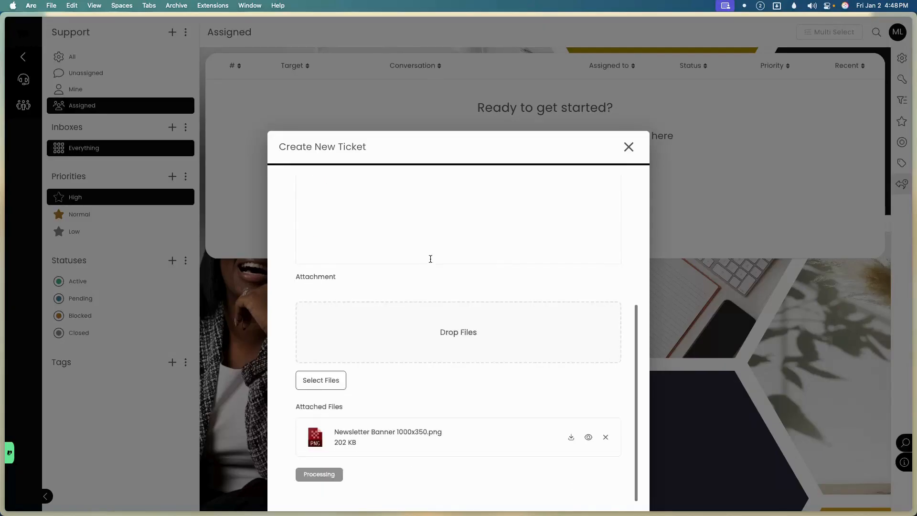
{"action": "scroll", "coordinate": [427, 262], "scroll_direction": "up", "scroll_amount": 5}
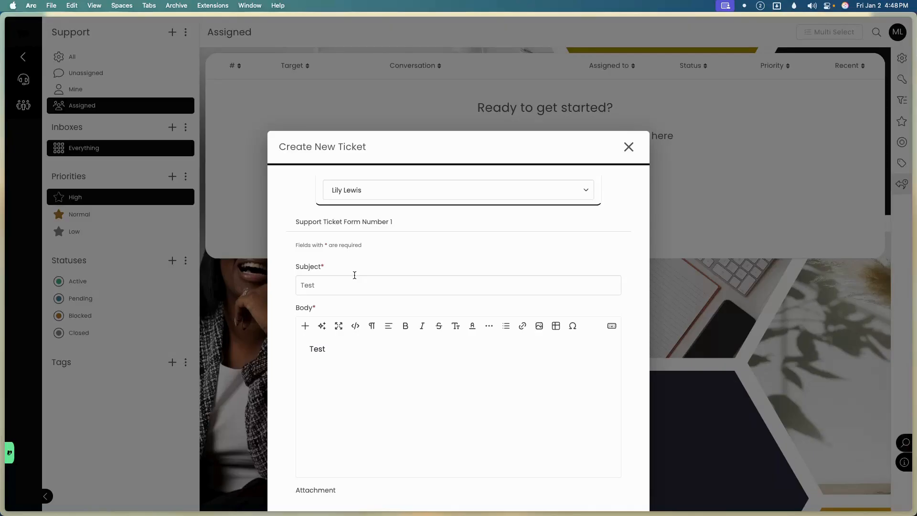
Close the ticket dialog, show all tickets, and return to the main dashboard.
{"action": "left_click", "coordinate": [624, 152]}
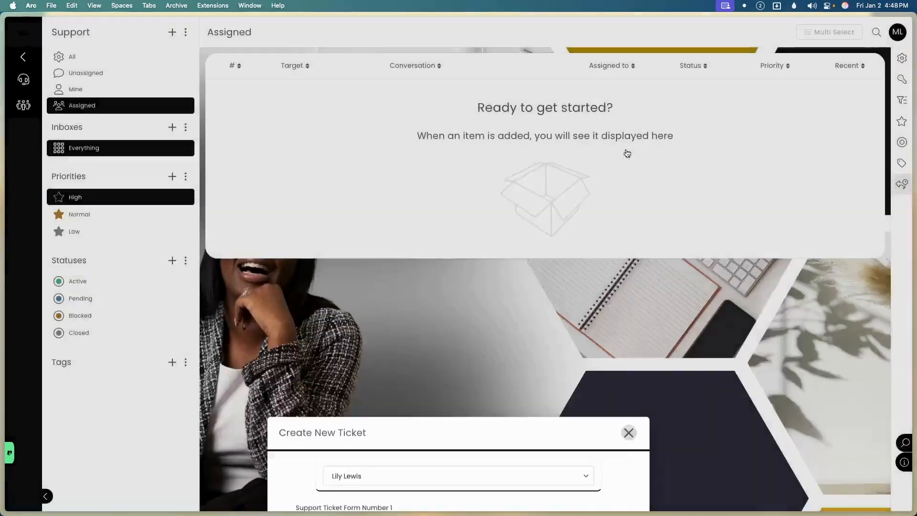
{"action": "left_click", "coordinate": [102, 56]}
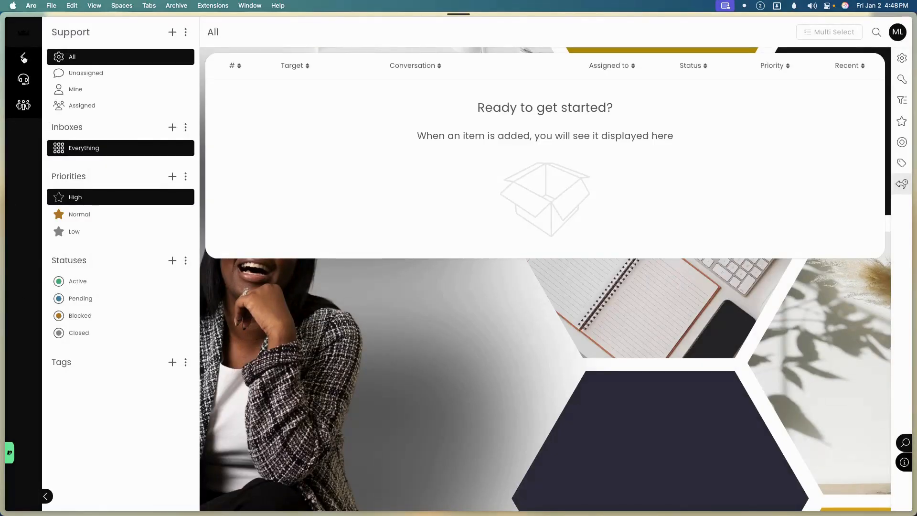
{"action": "left_click", "coordinate": [26, 40]}
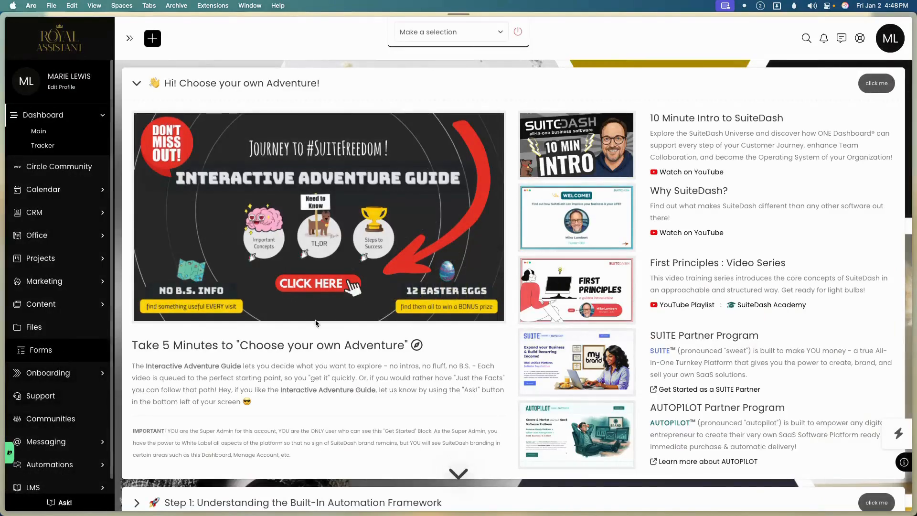
Go to Forms, dismiss the type chooser and welcome panel, and open Support Ticket Form Number 1's options.
{"action": "left_click", "coordinate": [308, 141]}
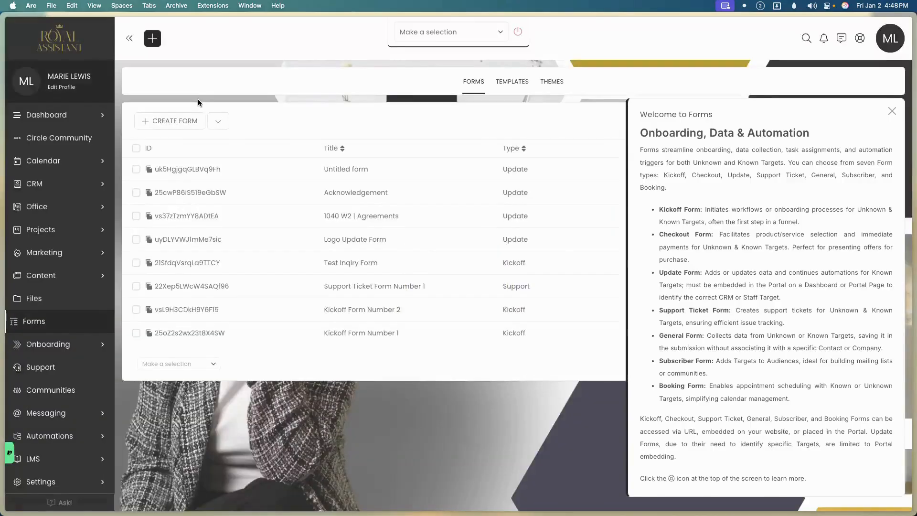
{"action": "left_click", "coordinate": [179, 122]}
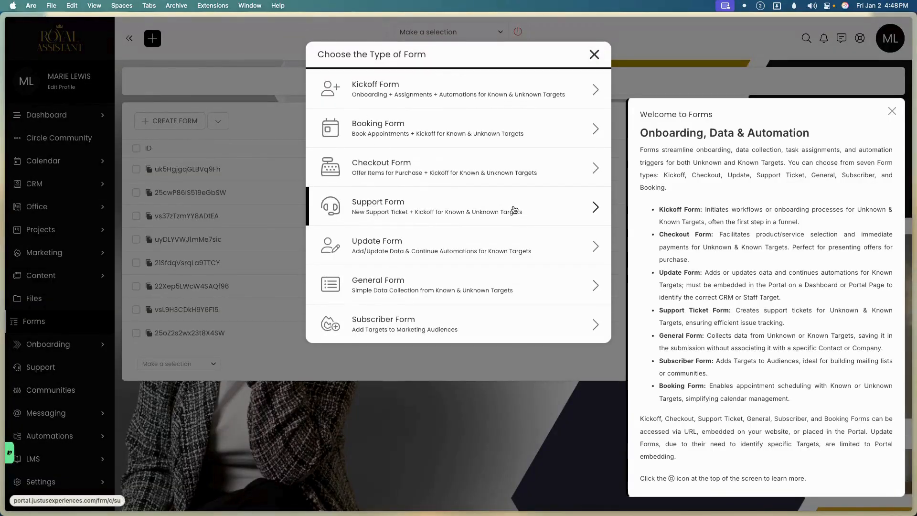
{"action": "left_click", "coordinate": [594, 55]}
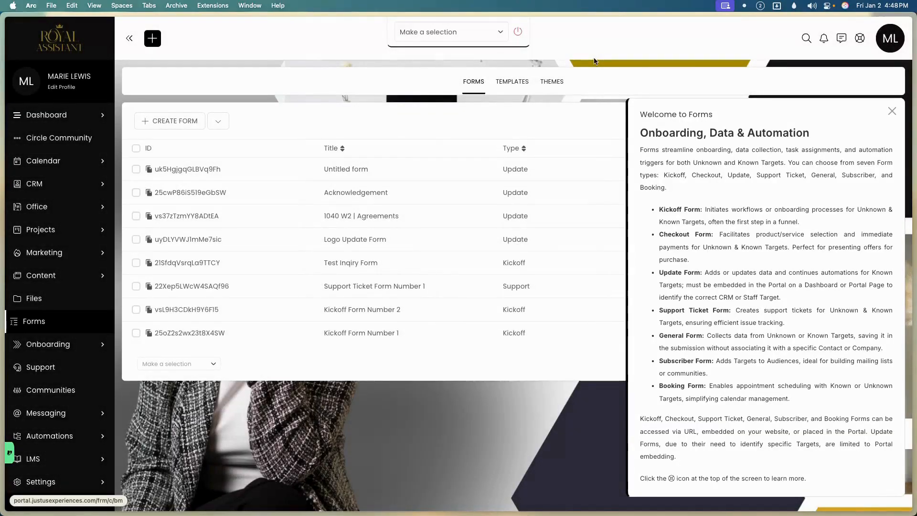
{"action": "left_click", "coordinate": [891, 111]}
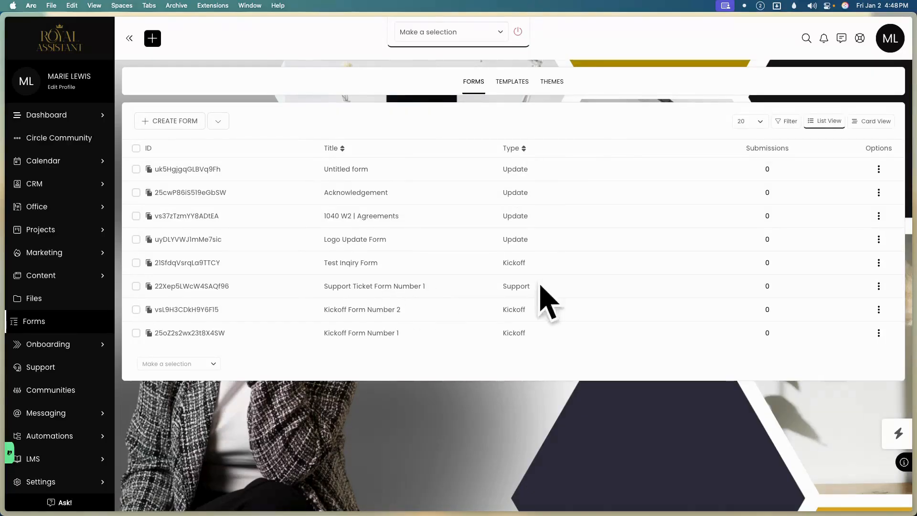
{"action": "left_click", "coordinate": [879, 286]}
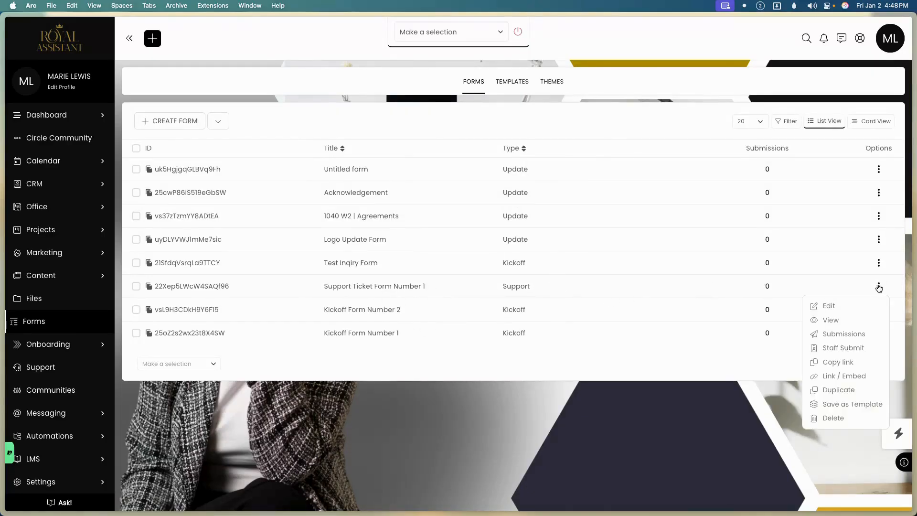
Staff-submit Support Ticket Form Number 1 for the client with subject 'Test' and body 'test', then close it.
{"action": "left_click", "coordinate": [847, 351]}
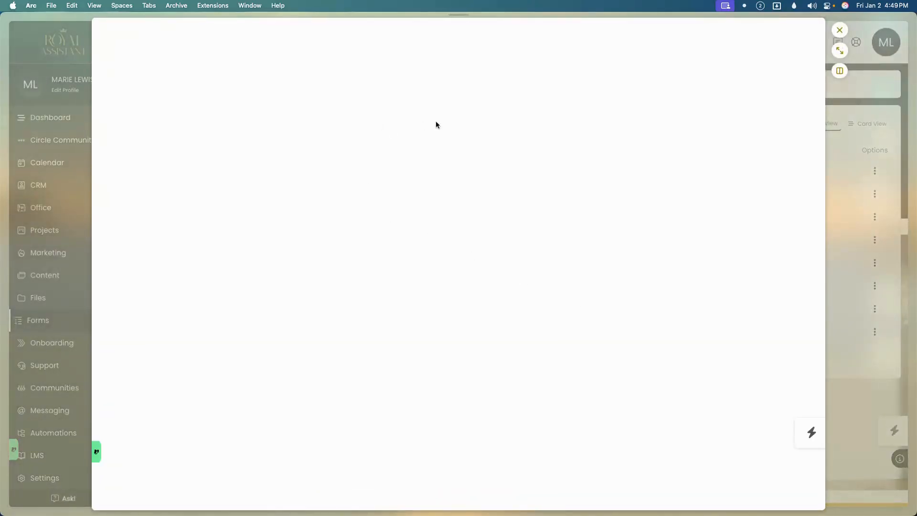
{"action": "left_click", "coordinate": [389, 34]}
{"action": "left_click", "coordinate": [371, 77]}
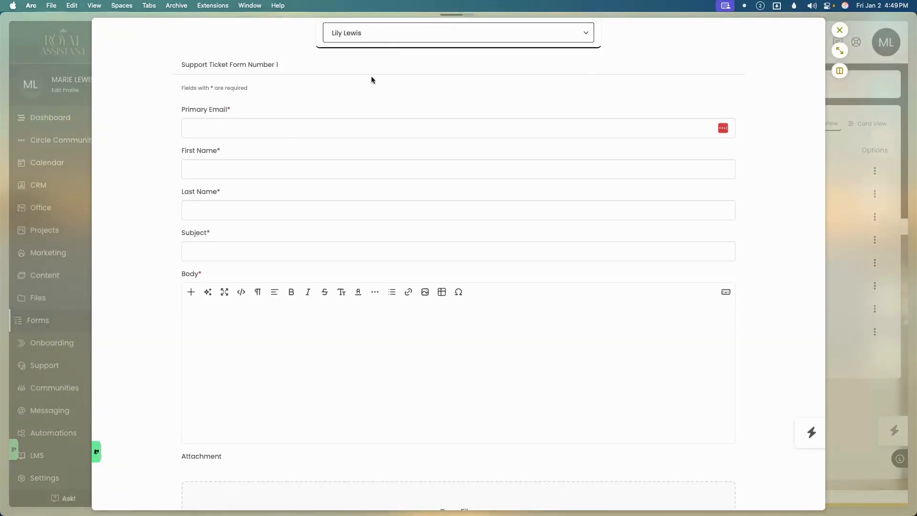
{"action": "left_click", "coordinate": [276, 130]}
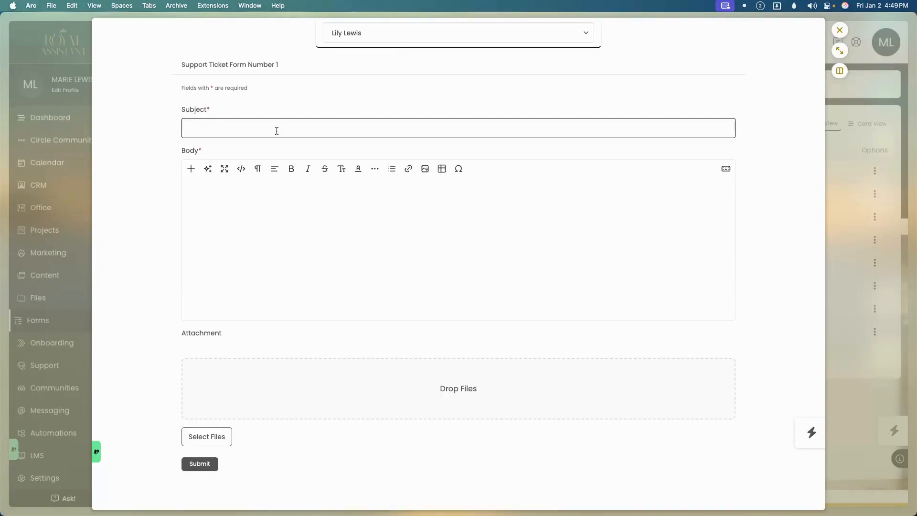
{"action": "left_click", "coordinate": [260, 228]}
{"action": "type", "text": "test"}
{"action": "left_click", "coordinate": [190, 464]}
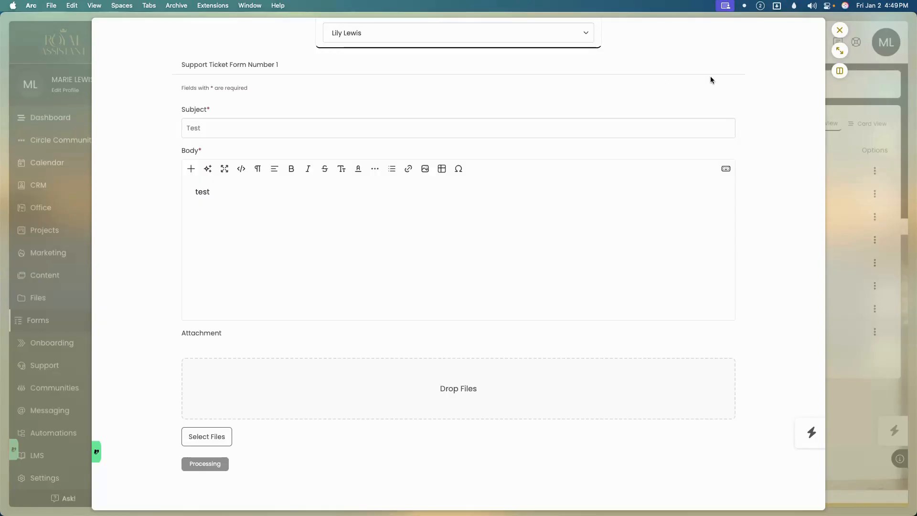
{"action": "left_click", "coordinate": [840, 30]}
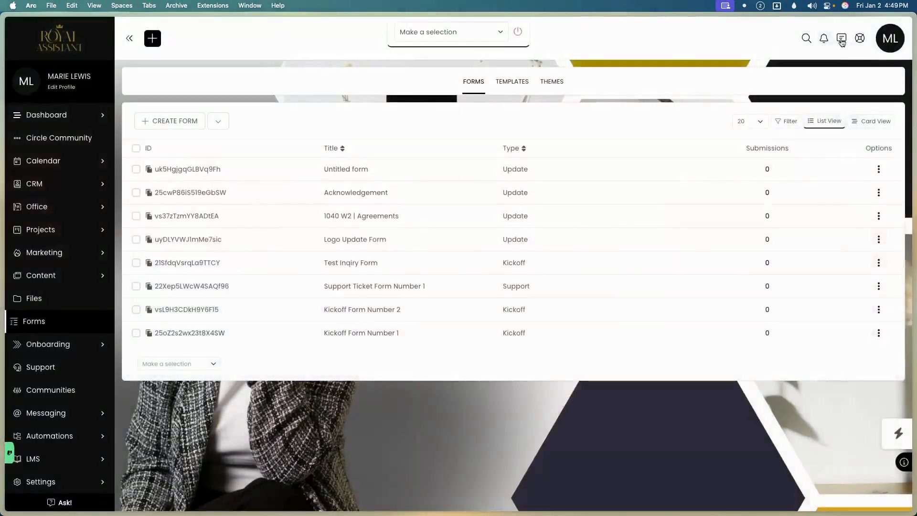
Open Support Ticket Form Number 1 in the form builder and dismiss the support tickets help panel.
{"action": "left_click", "coordinate": [879, 286]}
{"action": "left_click", "coordinate": [847, 309]}
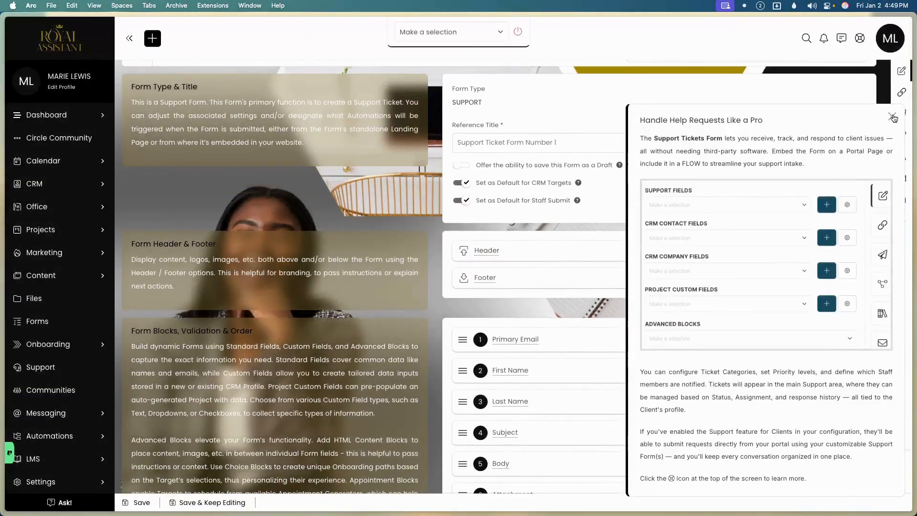
{"action": "left_click", "coordinate": [892, 117]}
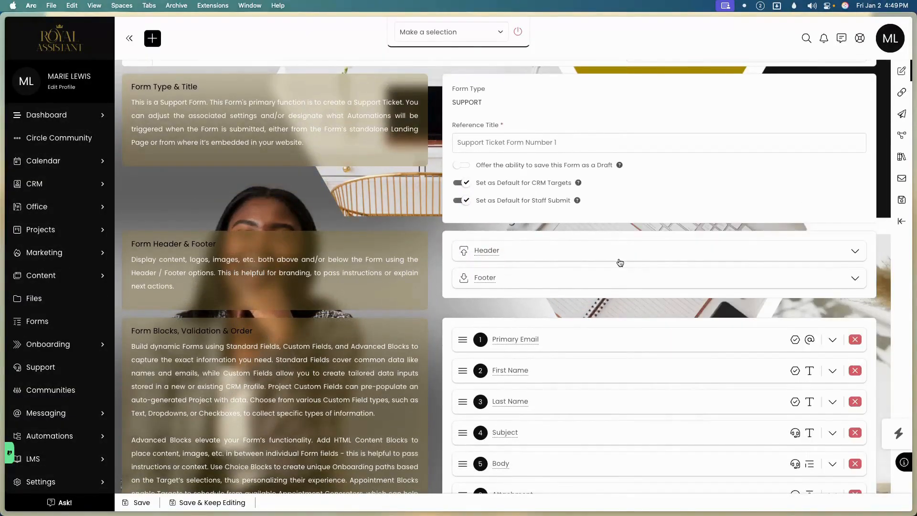
{"action": "scroll", "coordinate": [619, 259], "scroll_direction": "down", "scroll_amount": 15}
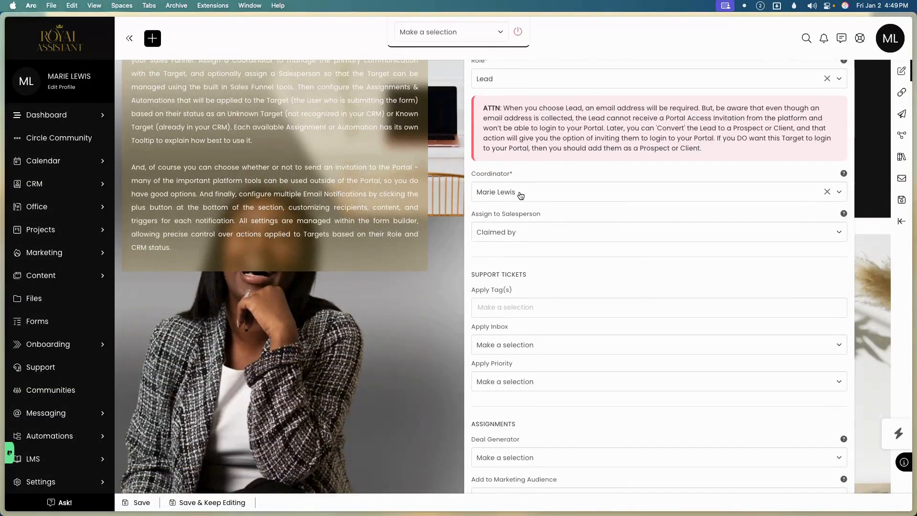
{"action": "scroll", "coordinate": [517, 124], "scroll_direction": "up", "scroll_amount": 1}
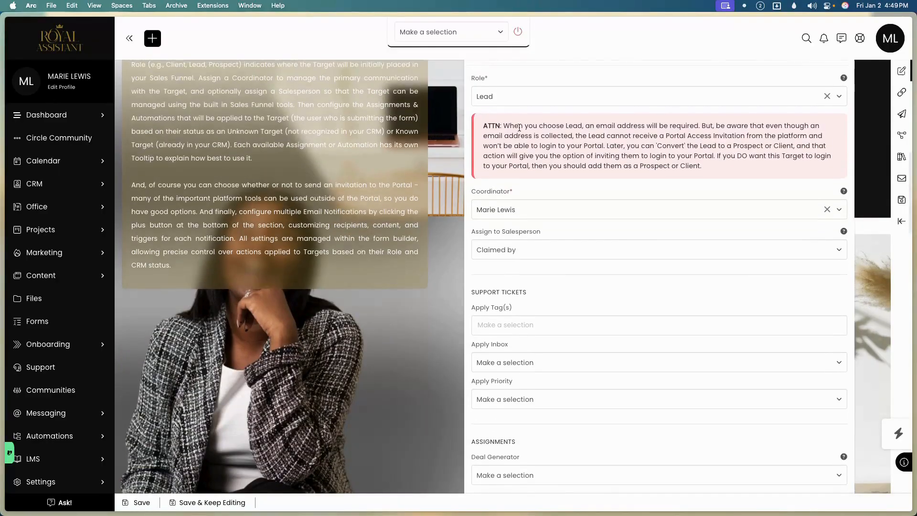
{"action": "scroll", "coordinate": [525, 109], "scroll_direction": "down", "scroll_amount": 3}
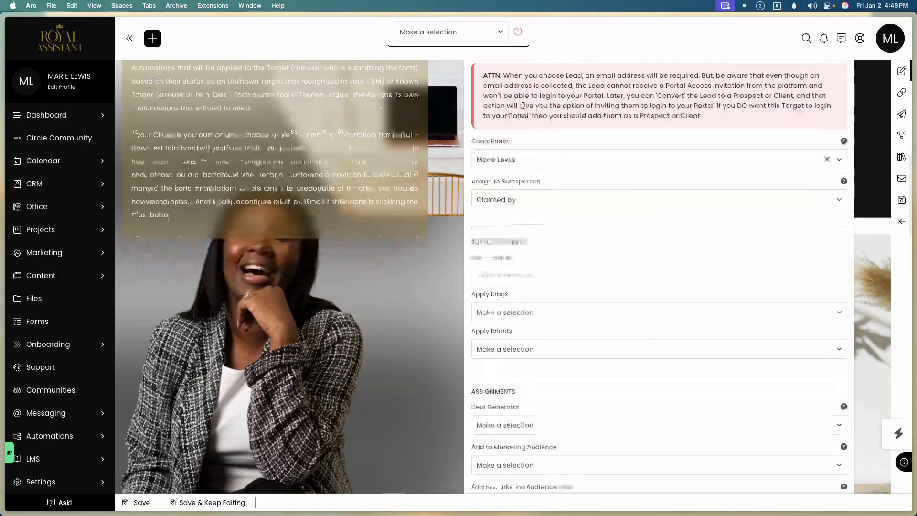
{"action": "scroll", "coordinate": [552, 165], "scroll_direction": "down", "scroll_amount": 4}
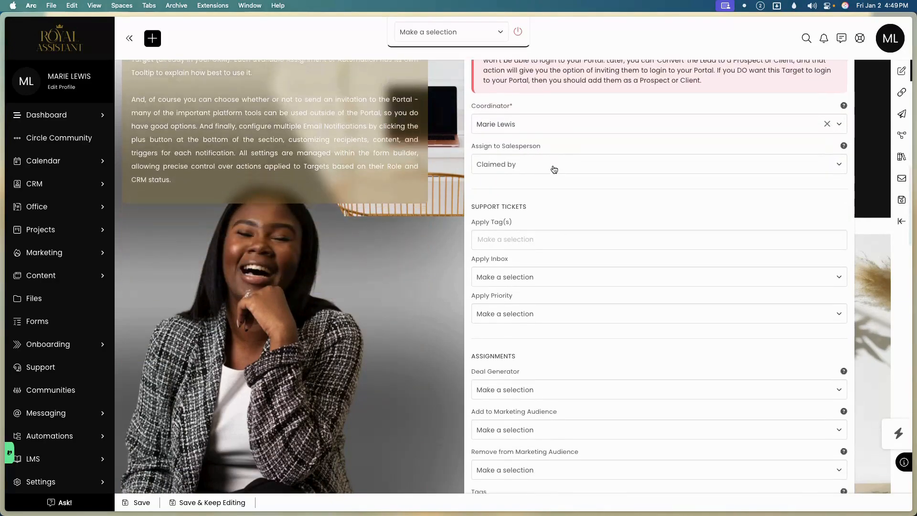
Review the Apply Inbox and Apply Priority choices under Unknown Targets without changing them.
{"action": "left_click", "coordinate": [530, 209]}
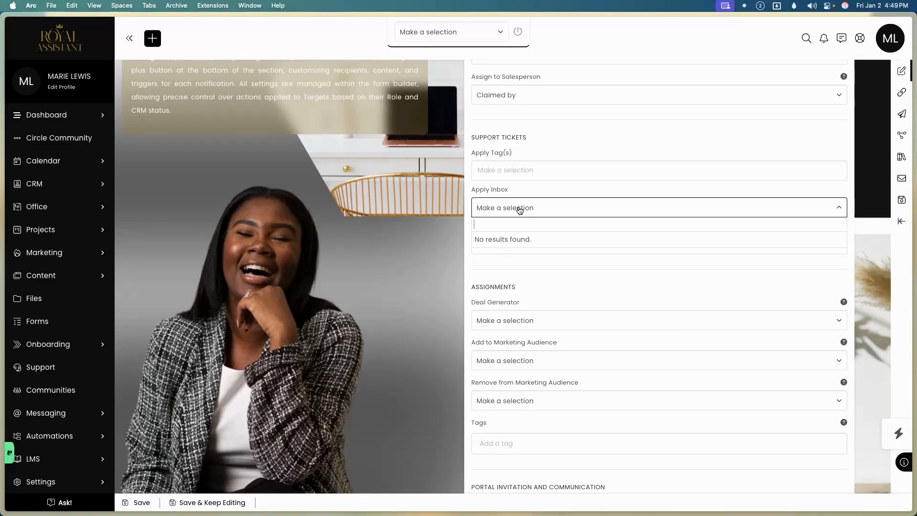
{"action": "left_click", "coordinate": [432, 237]}
{"action": "scroll", "coordinate": [499, 246], "scroll_direction": "down", "scroll_amount": 1}
{"action": "left_click", "coordinate": [502, 237]}
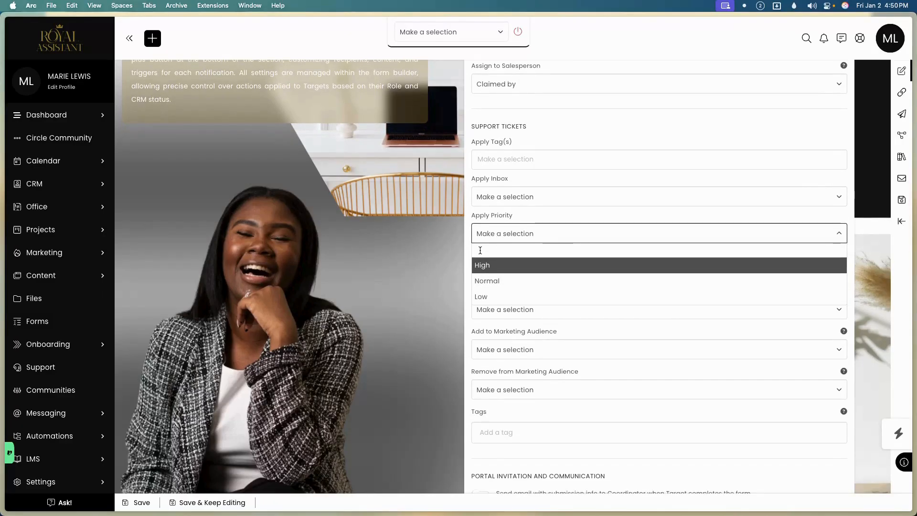
{"action": "left_click", "coordinate": [441, 261]}
{"action": "scroll", "coordinate": [504, 268], "scroll_direction": "down", "scroll_amount": 3}
{"action": "scroll", "coordinate": [505, 266], "scroll_direction": "down", "scroll_amount": 4}
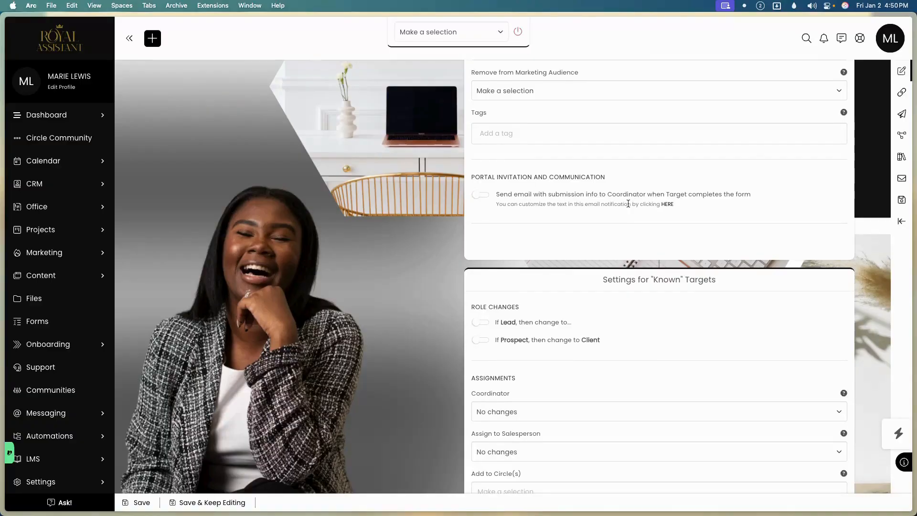
{"action": "scroll", "coordinate": [615, 285], "scroll_direction": "down", "scroll_amount": 3}
{"action": "scroll", "coordinate": [616, 285], "scroll_direction": "down", "scroll_amount": 20}
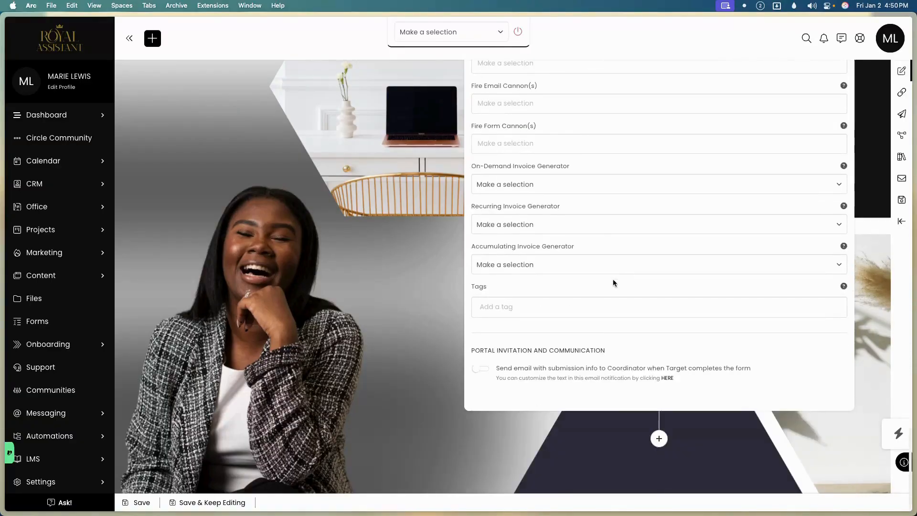
{"action": "scroll", "coordinate": [610, 365], "scroll_direction": "up", "scroll_amount": 15}
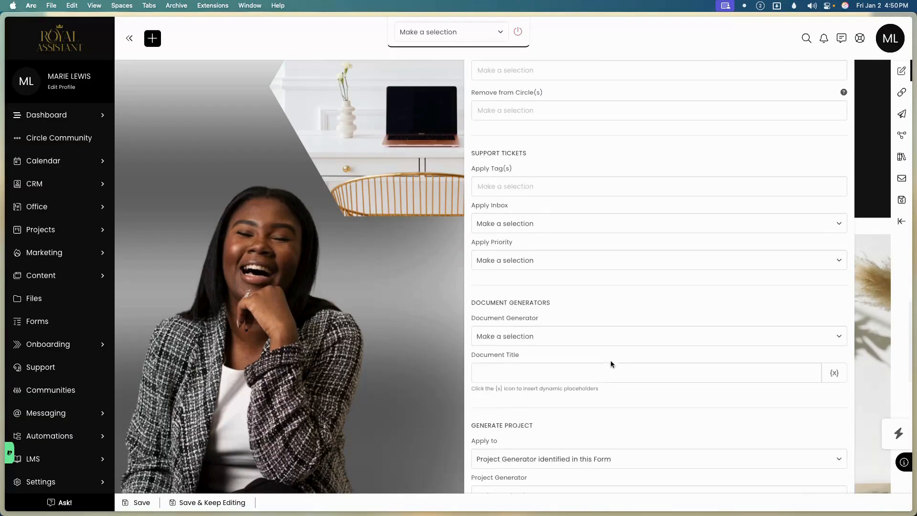
{"action": "scroll", "coordinate": [610, 359], "scroll_direction": "up", "scroll_amount": 20}
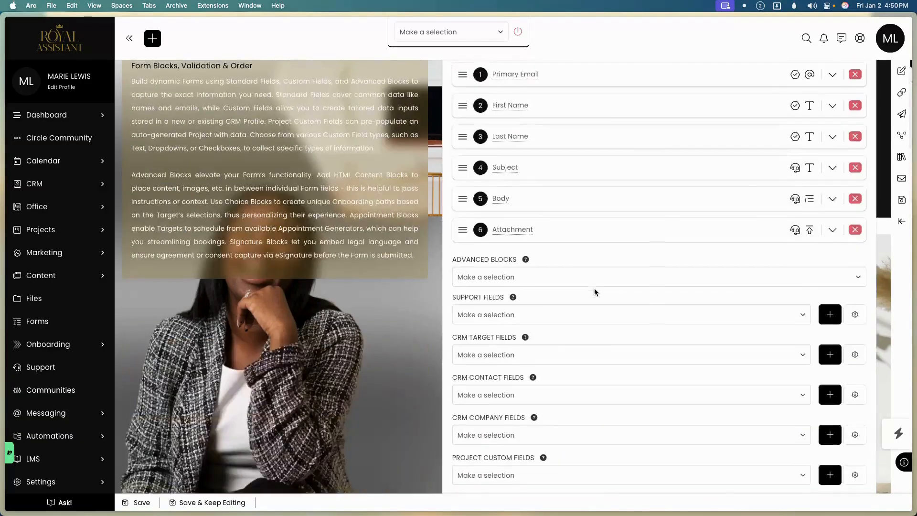
{"action": "scroll", "coordinate": [595, 288], "scroll_direction": "down", "scroll_amount": 8}
{"action": "scroll", "coordinate": [595, 289], "scroll_direction": "up", "scroll_amount": 9}
{"action": "scroll", "coordinate": [639, 368], "scroll_direction": "down", "scroll_amount": 4}
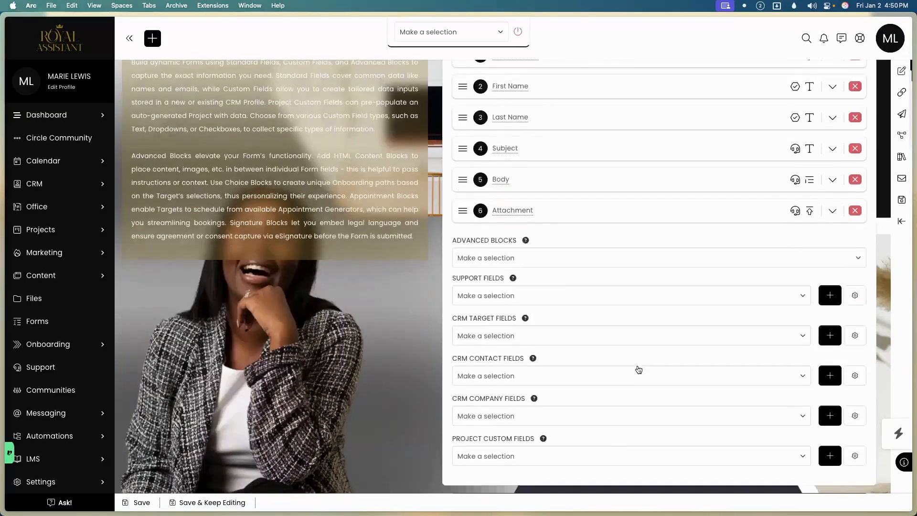
Add a Choice Block from Advanced Blocks and look over its settings.
{"action": "left_click", "coordinate": [545, 260]}
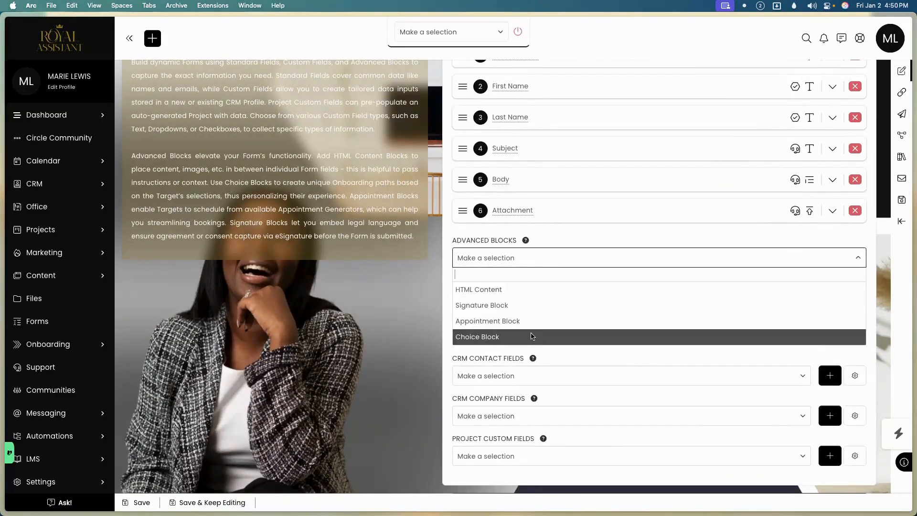
{"action": "left_click", "coordinate": [532, 336]}
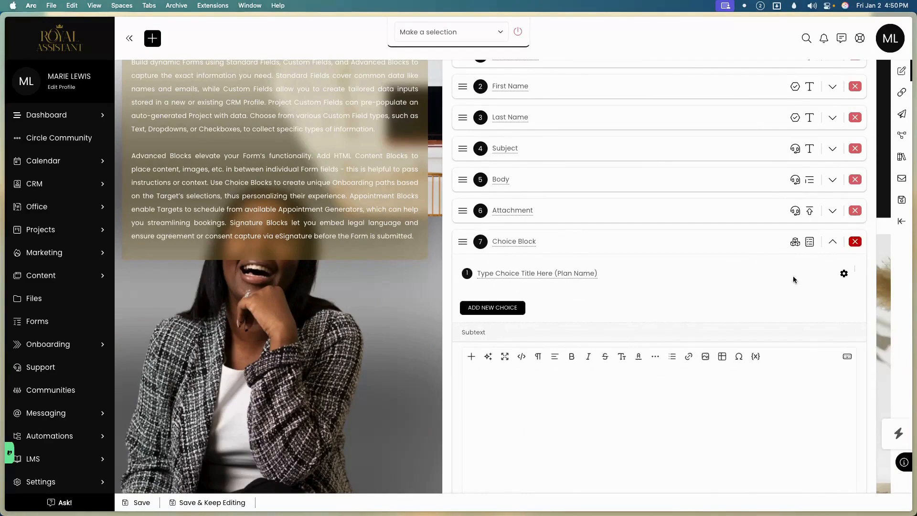
{"action": "left_click", "coordinate": [844, 275]}
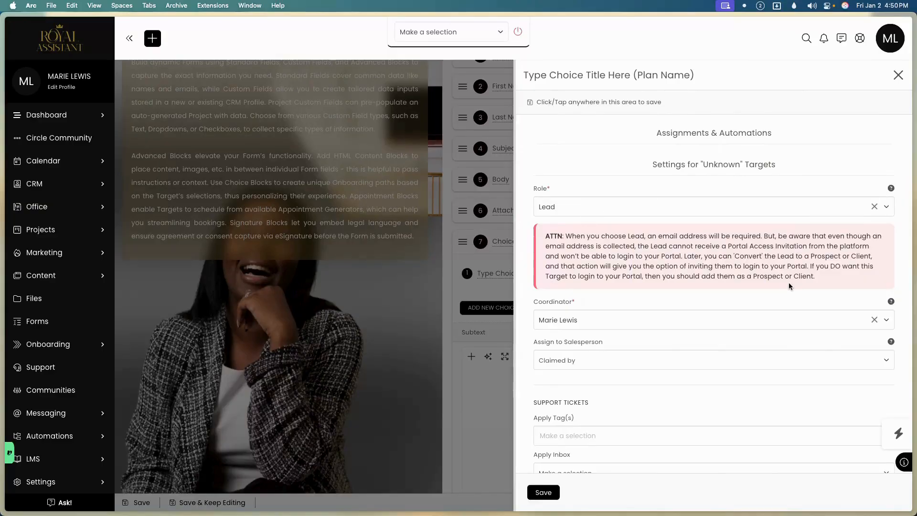
{"action": "scroll", "coordinate": [789, 286], "scroll_direction": "down", "scroll_amount": 5}
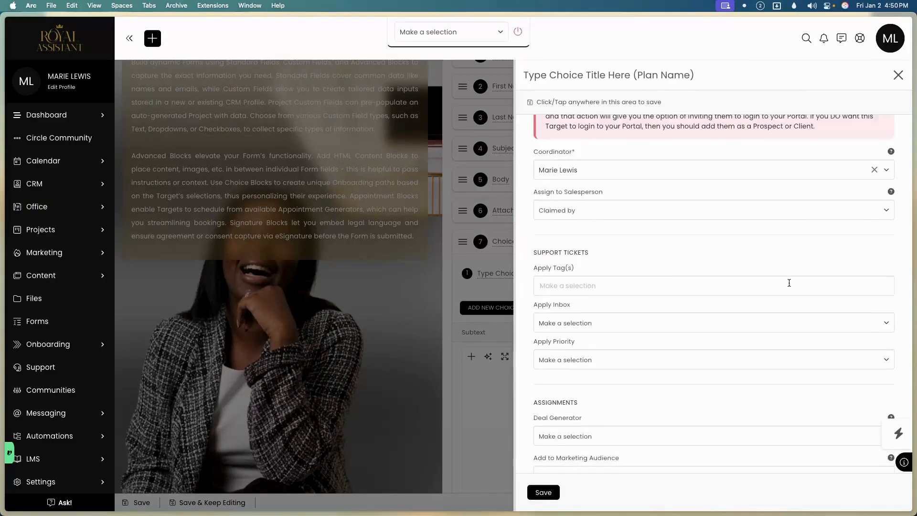
{"action": "left_click", "coordinate": [898, 75]}
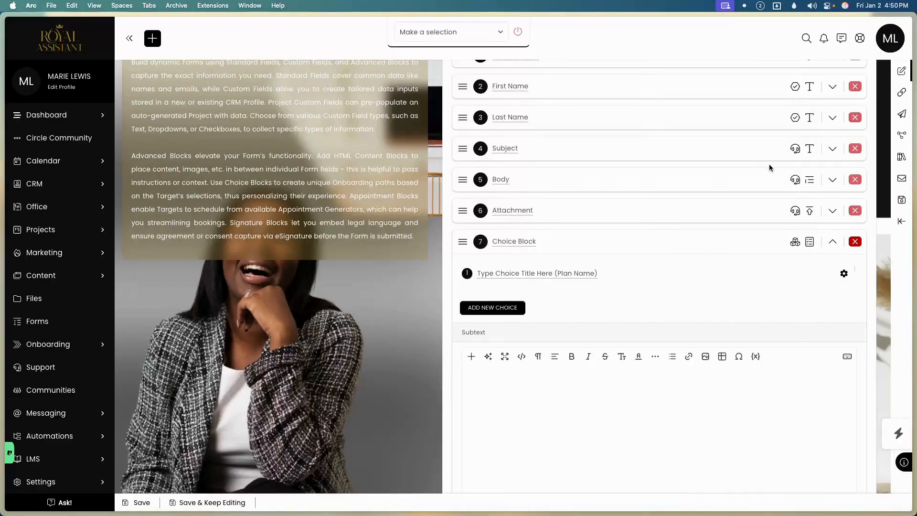
View the form's Link / Embed page, then go to the Support area.
{"action": "scroll", "coordinate": [769, 156], "scroll_direction": "up", "scroll_amount": 6}
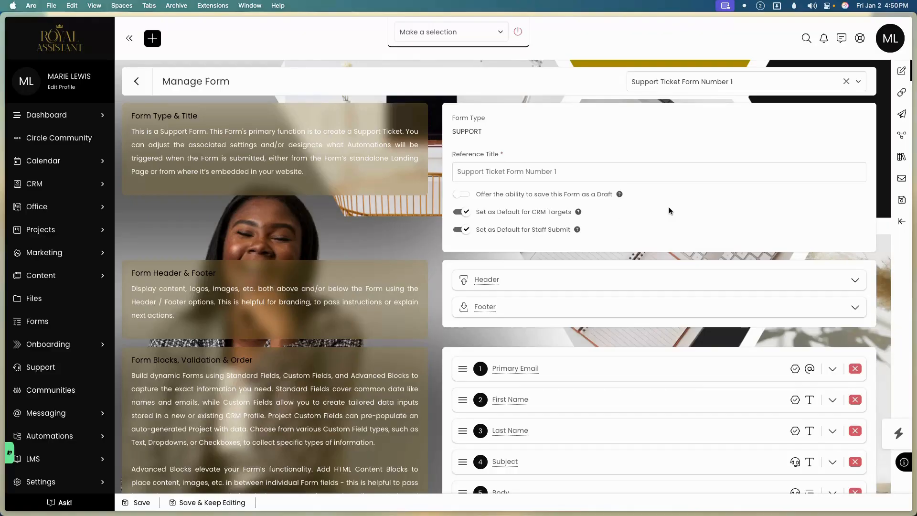
{"action": "left_click", "coordinate": [903, 93]}
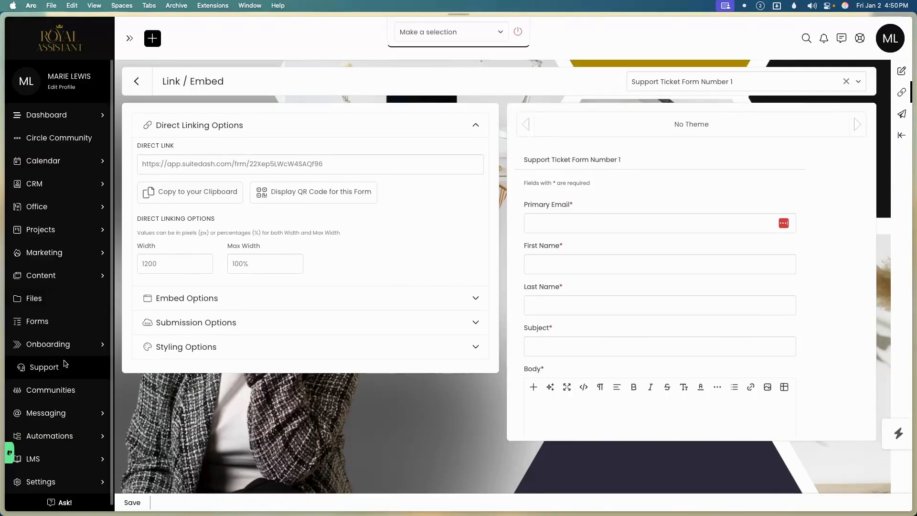
{"action": "left_click", "coordinate": [43, 367]}
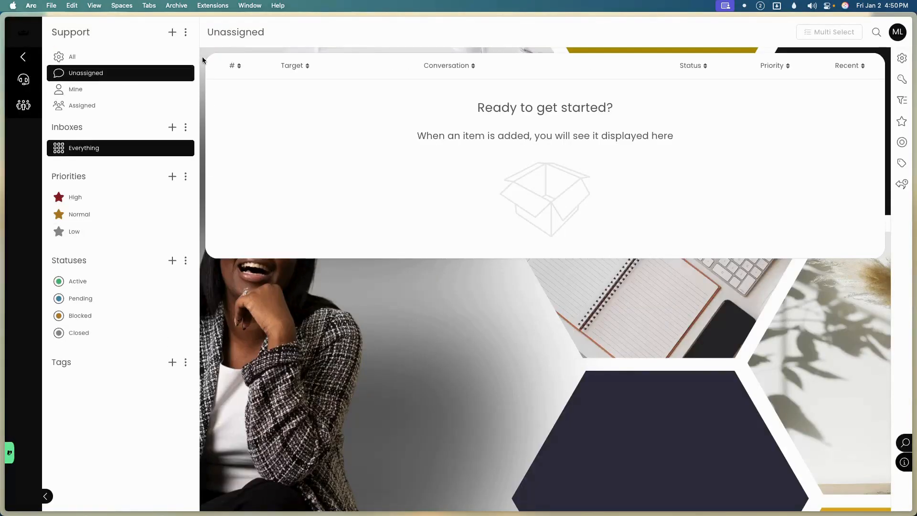
Create a new support ticket for the client with subject 'Test' and body 'test'.
{"action": "left_click", "coordinate": [172, 32]}
{"action": "left_click", "coordinate": [359, 189]}
{"action": "left_click", "coordinate": [359, 239]}
{"action": "left_click", "coordinate": [340, 280]}
{"action": "type", "text": "Test"}
{"action": "left_click", "coordinate": [351, 367]}
{"action": "type", "text": "test"}
{"action": "scroll", "coordinate": [356, 368], "scroll_direction": "down", "scroll_amount": 3}
{"action": "left_click", "coordinate": [319, 474]}
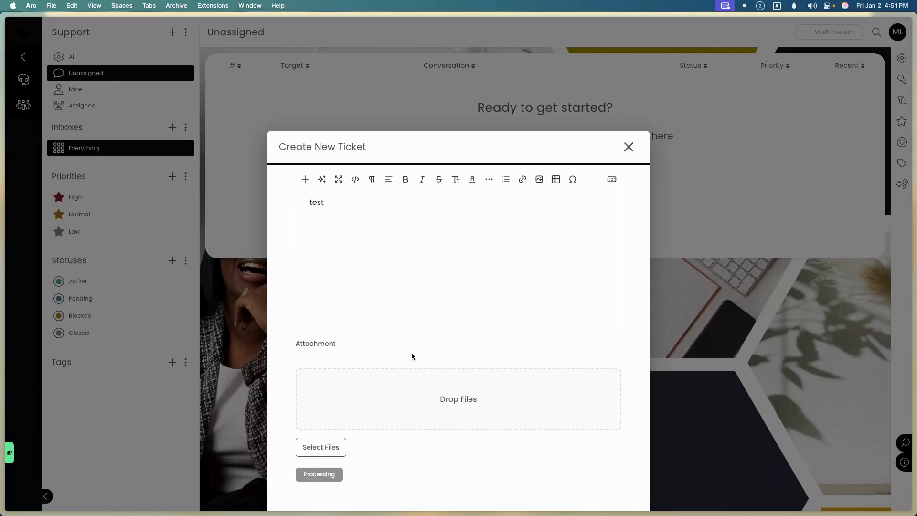
Close the new ticket window and return to the main portal dashboard.
{"action": "scroll", "coordinate": [397, 358], "scroll_direction": "up", "scroll_amount": 1}
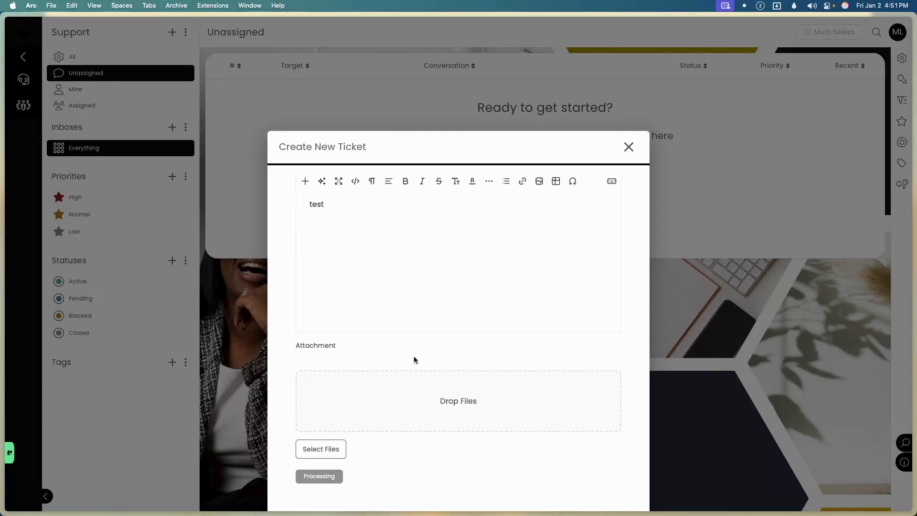
{"action": "scroll", "coordinate": [413, 356], "scroll_direction": "up", "scroll_amount": 5}
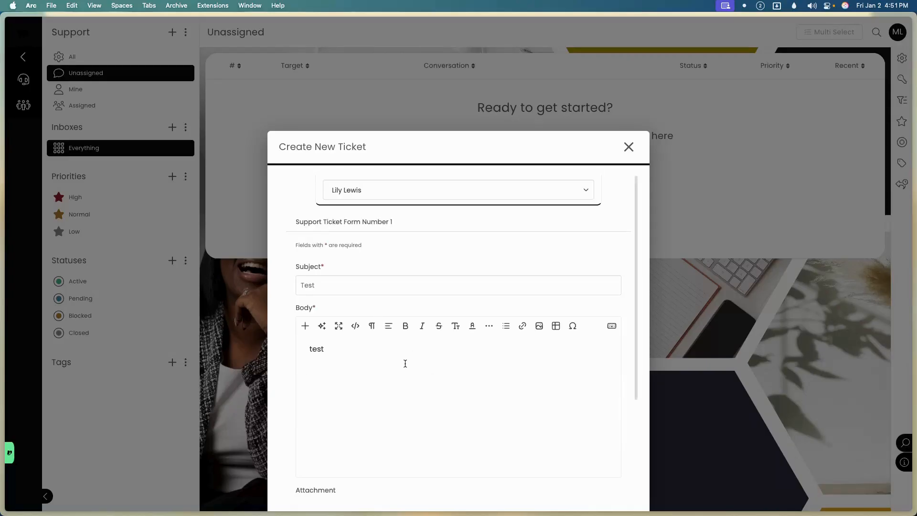
{"action": "left_click", "coordinate": [629, 147]}
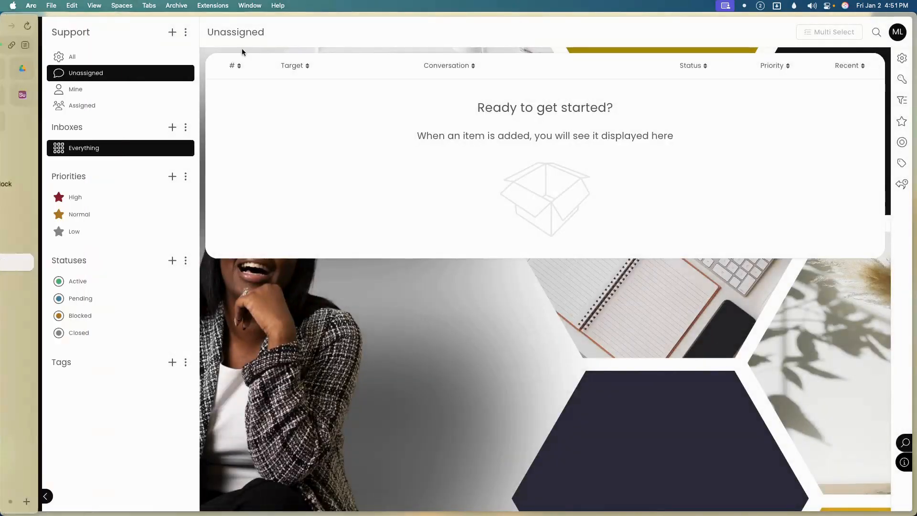
{"action": "left_click", "coordinate": [26, 37]}
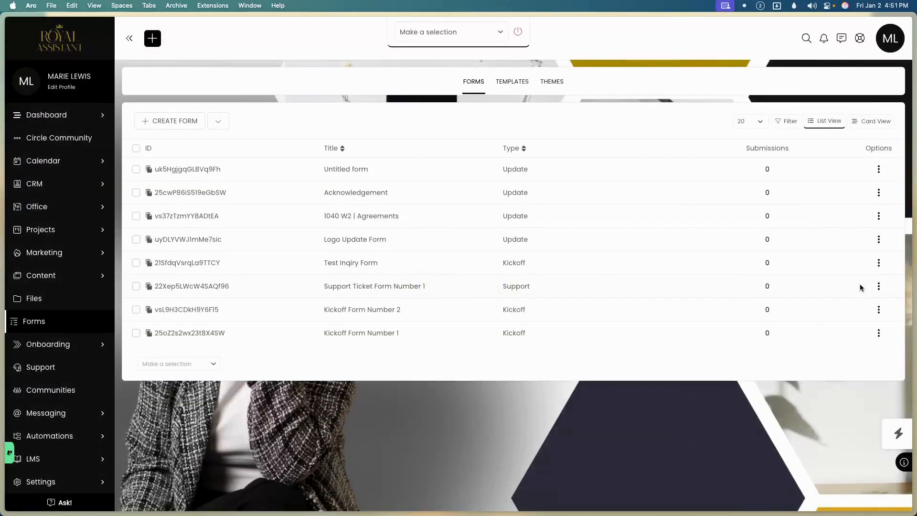
Copy Support Ticket Form Number 1's public link and load it in a private browser window.
{"action": "left_click", "coordinate": [878, 286]}
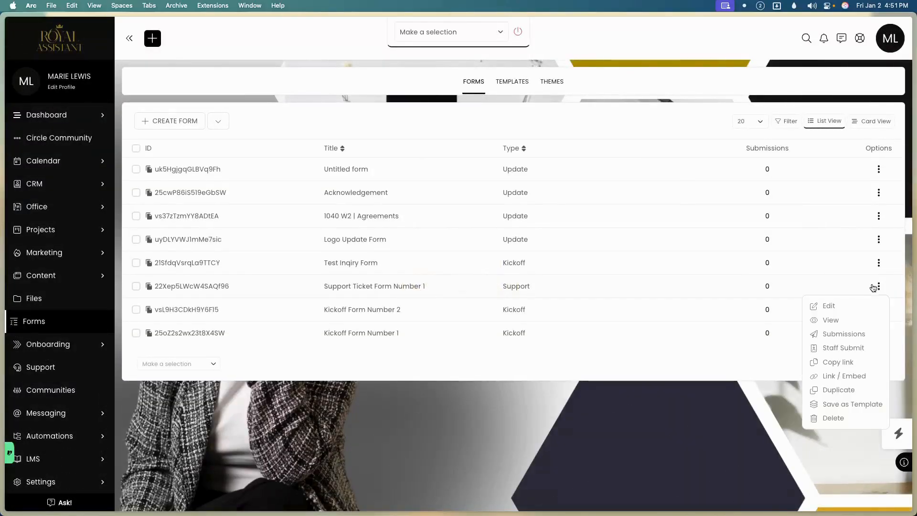
{"action": "left_click", "coordinate": [841, 367]}
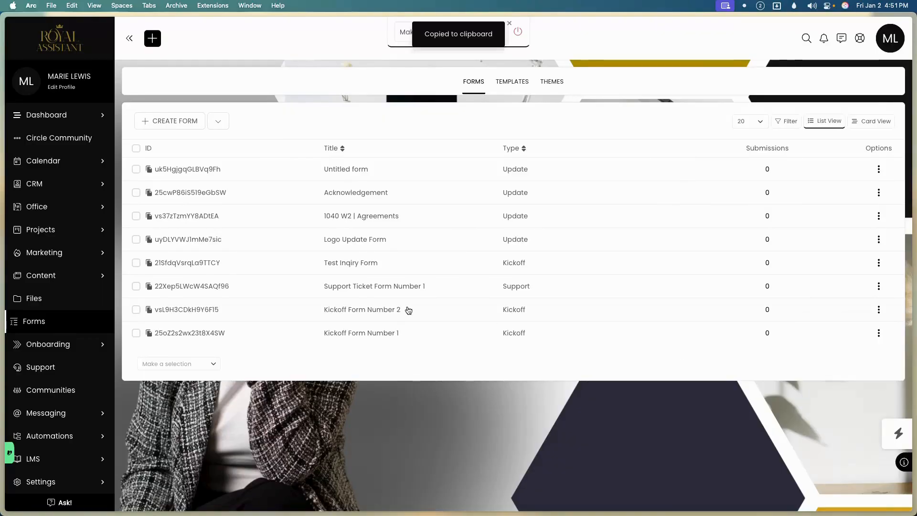
{"action": "key", "text": "super+shift+n"}
{"action": "key", "text": "super+v"}
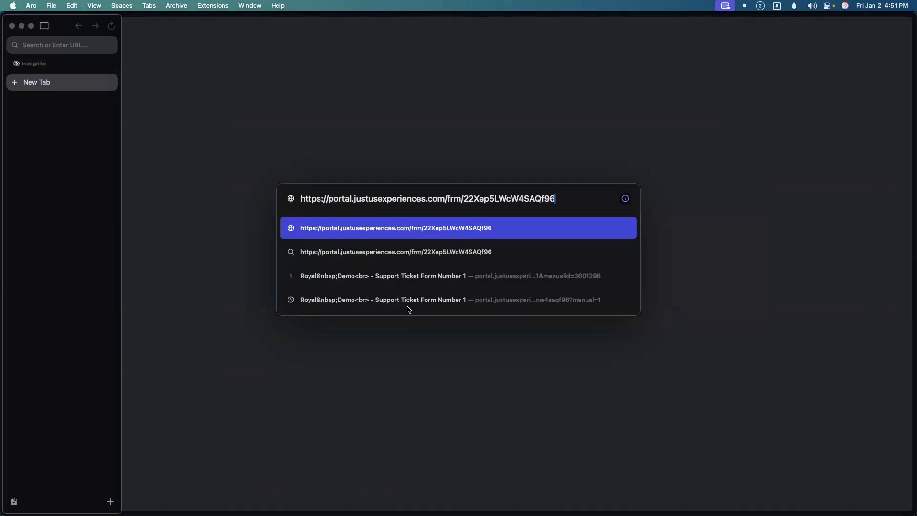
{"action": "key", "text": "Return"}
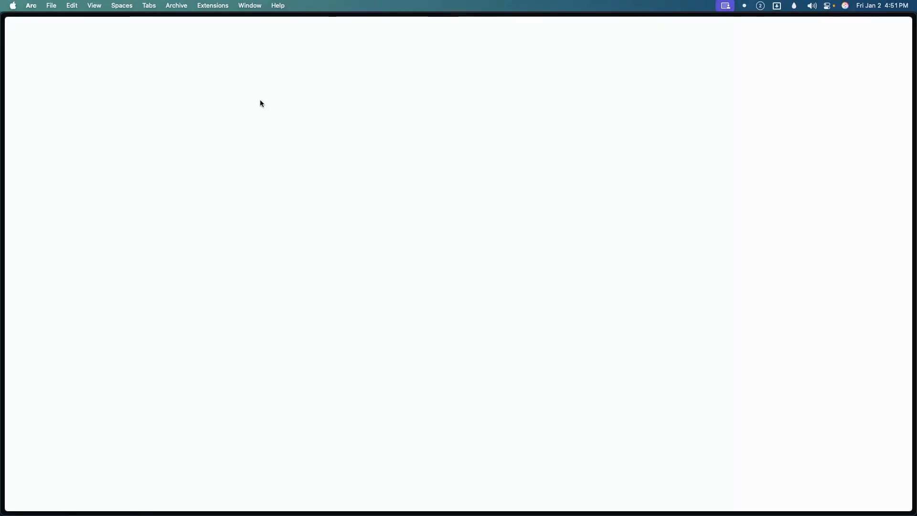
Fill the public form with the contact's email and name, subject 'Test' and body text, and submit it.
{"action": "left_click", "coordinate": [250, 41]}
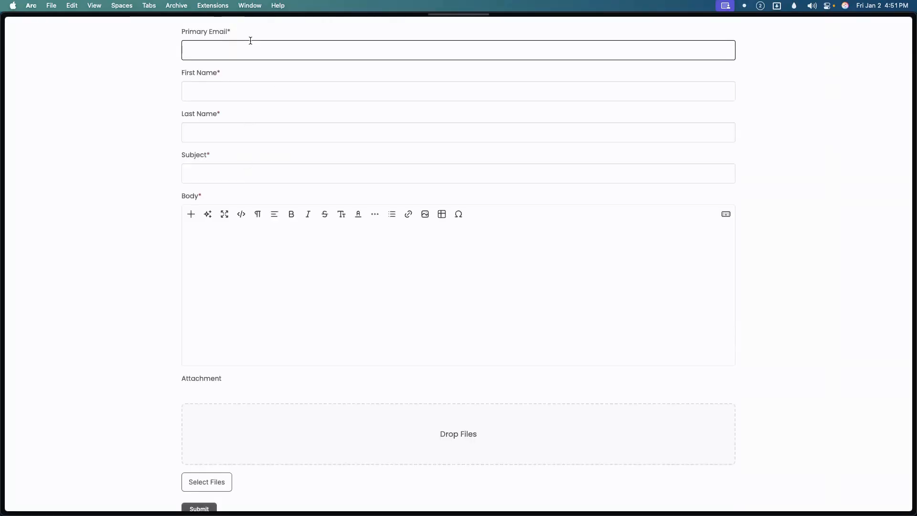
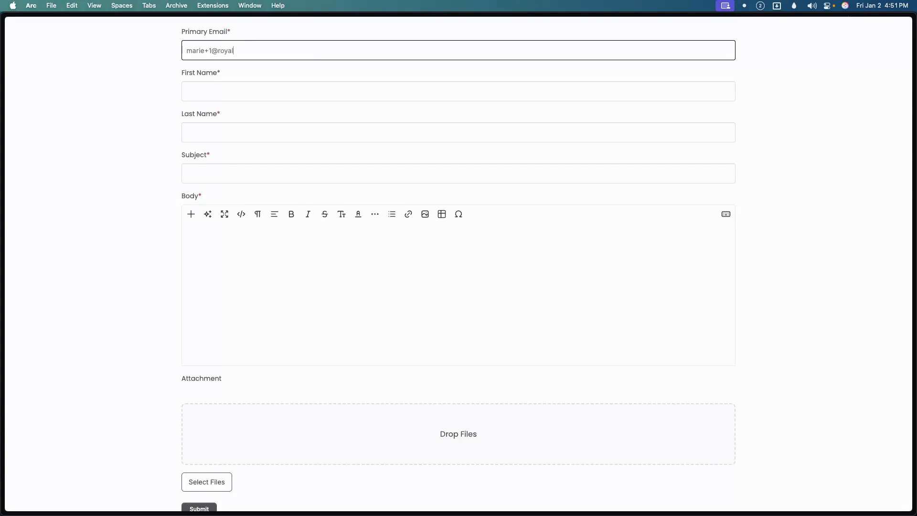
{"action": "key", "text": "Tab"}
{"action": "key", "text": "Tab"}
{"action": "key", "text": "Tab"}
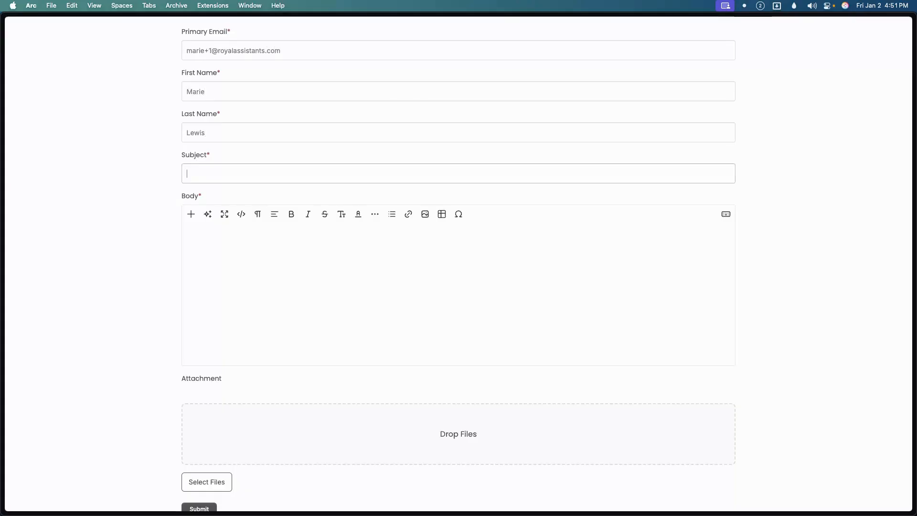
{"action": "type", "text": "Test"}
{"action": "key", "text": "Tab"}
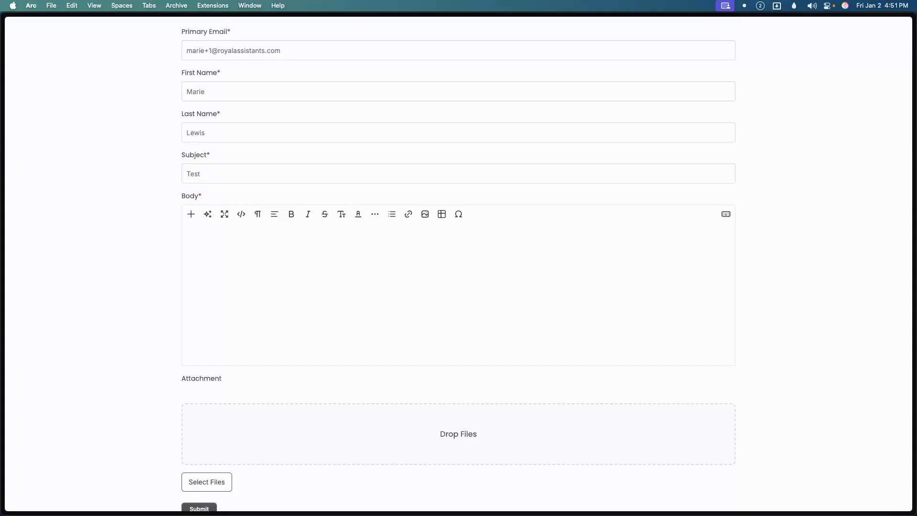
{"action": "left_click", "coordinate": [241, 214]}
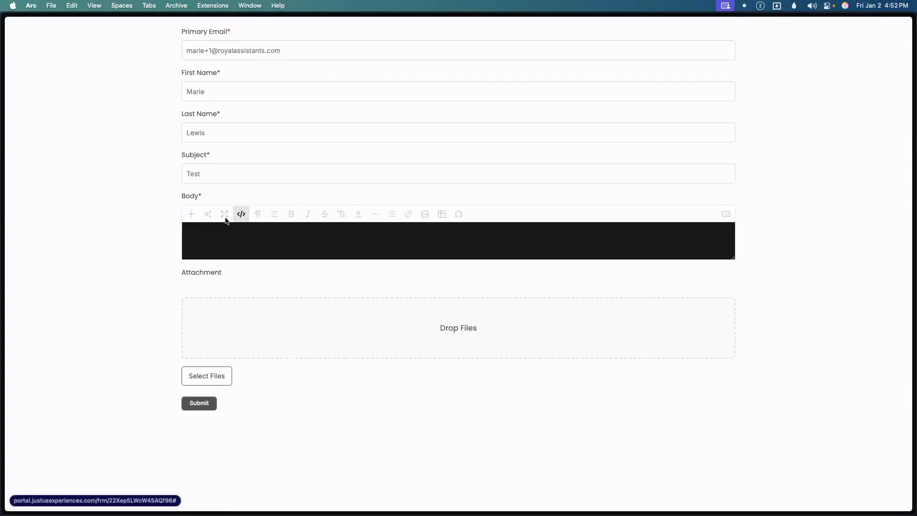
{"action": "type", "text": "TGe"}
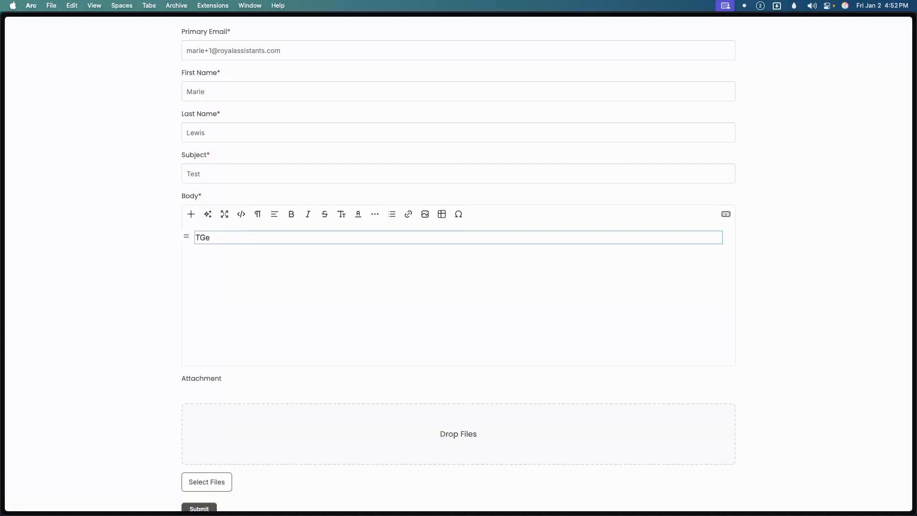
{"action": "left_click", "coordinate": [199, 508]}
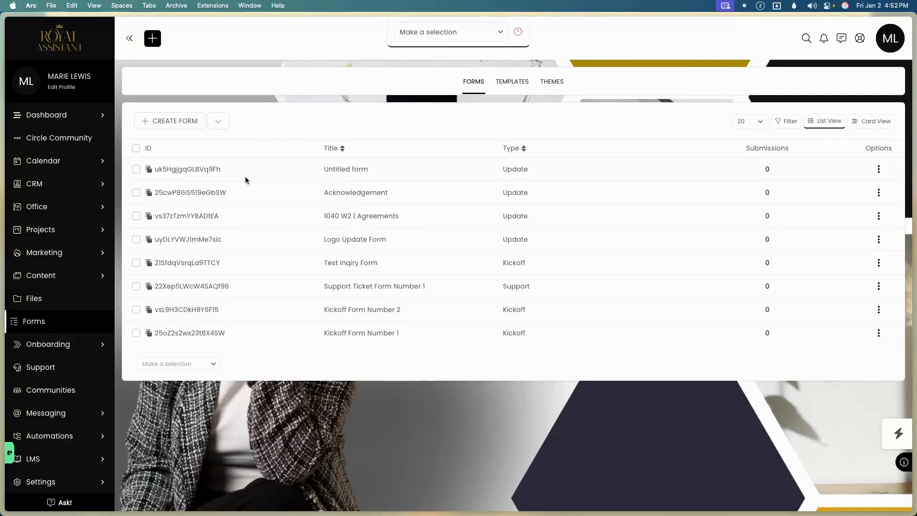
Open unassigned conversation #1001 'Test' from the Support inbox.
{"action": "left_click", "coordinate": [61, 370]}
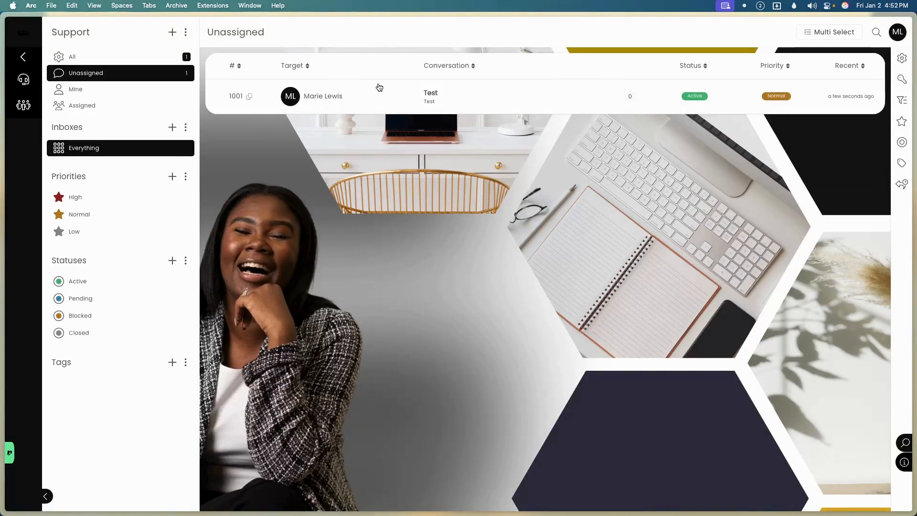
{"action": "left_click", "coordinate": [123, 57]}
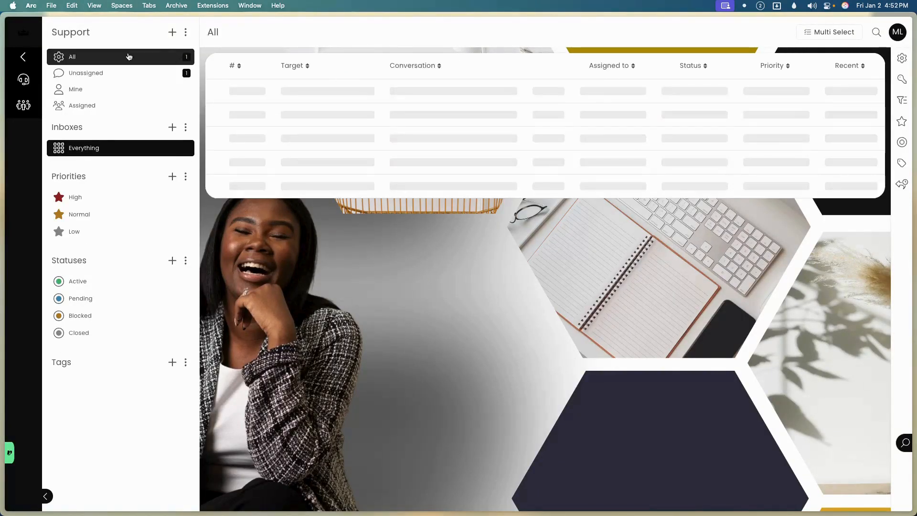
{"action": "left_click", "coordinate": [153, 73]}
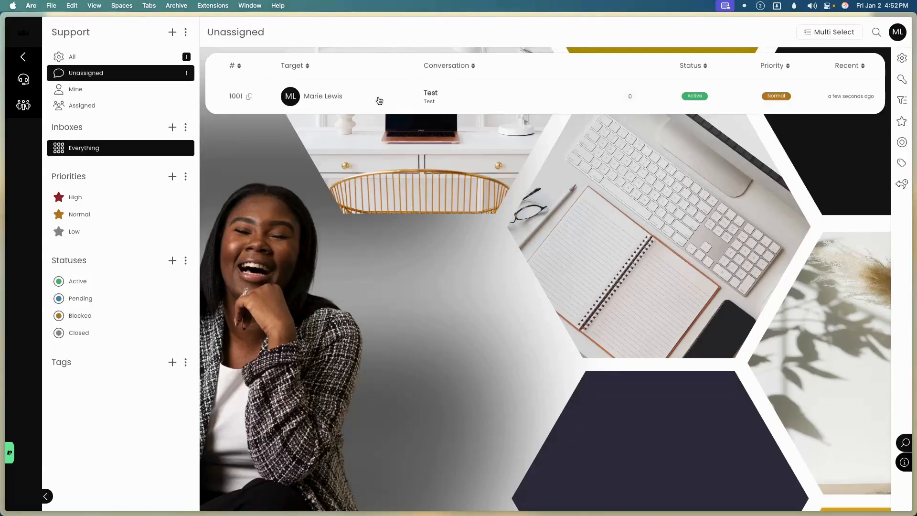
{"action": "left_click", "coordinate": [401, 101]}
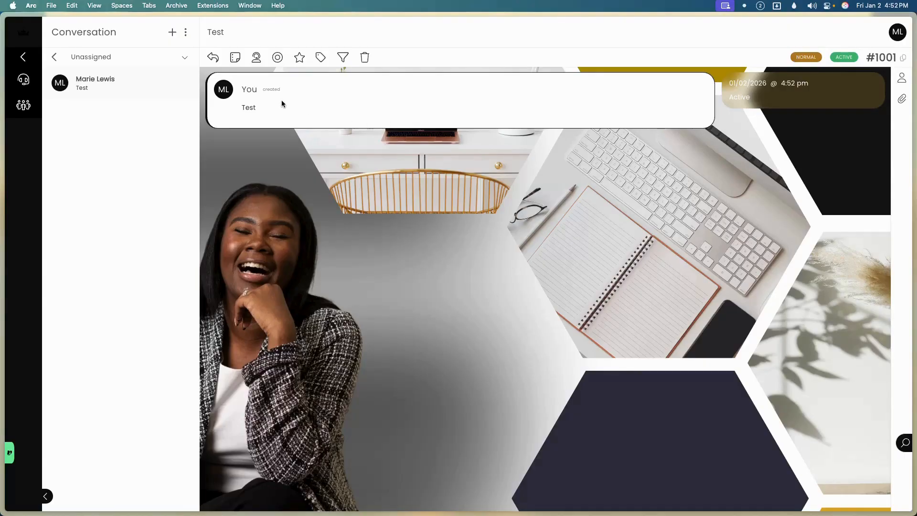
Reply 'Test' to ticket #1001, leaving assignment, Normal priority and Active status unchanged.
{"action": "left_click", "coordinate": [213, 57]}
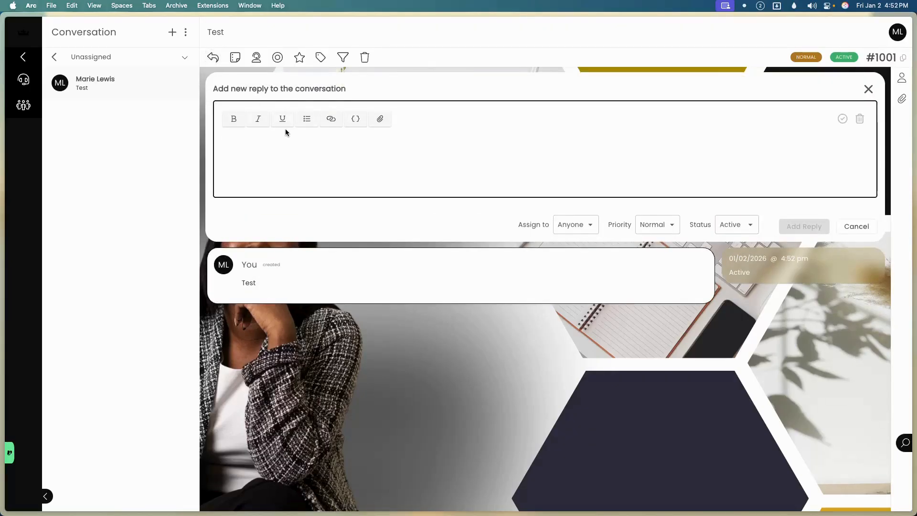
{"action": "type", "text": "Test"}
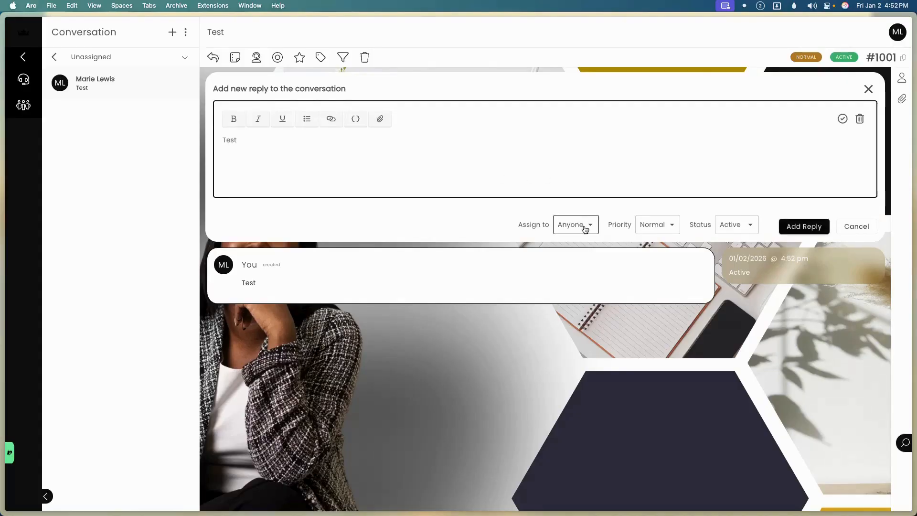
{"action": "left_click", "coordinate": [585, 228]}
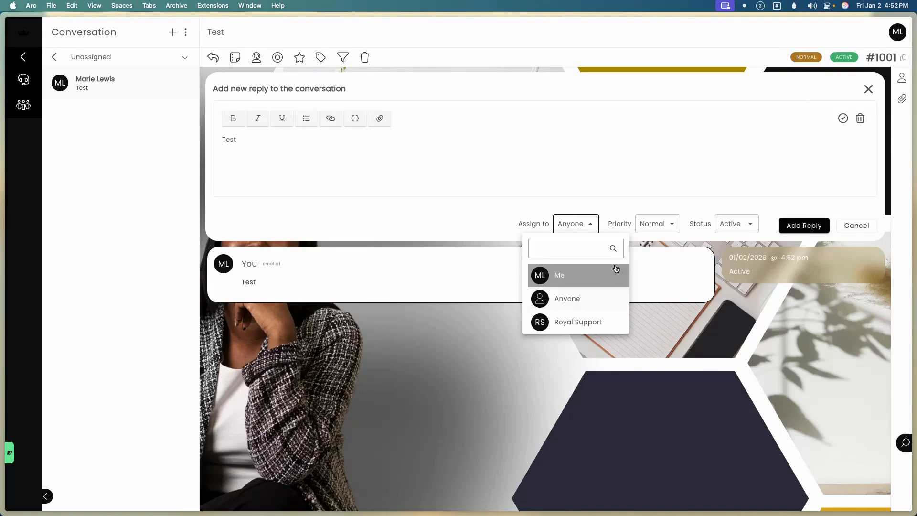
{"action": "left_click", "coordinate": [651, 223]}
{"action": "left_click", "coordinate": [735, 222]}
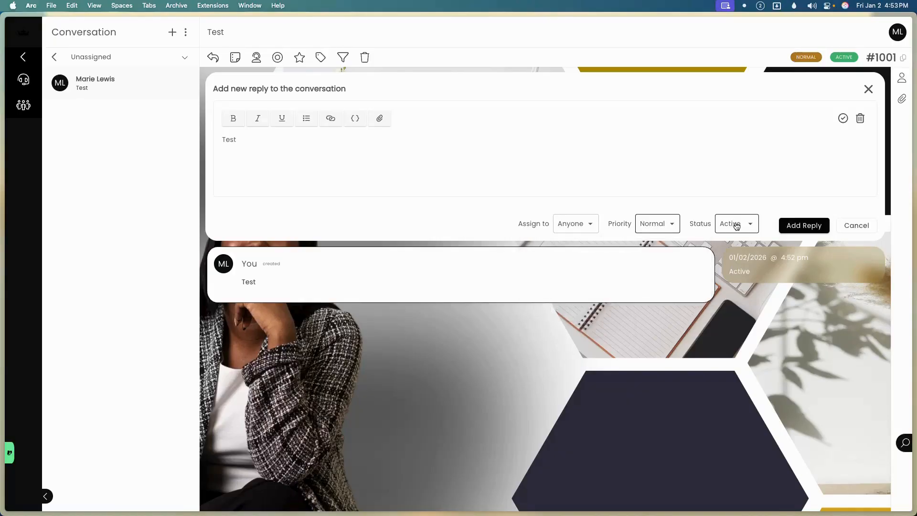
{"action": "left_click", "coordinate": [802, 228]}
{"action": "left_click", "coordinate": [803, 225]}
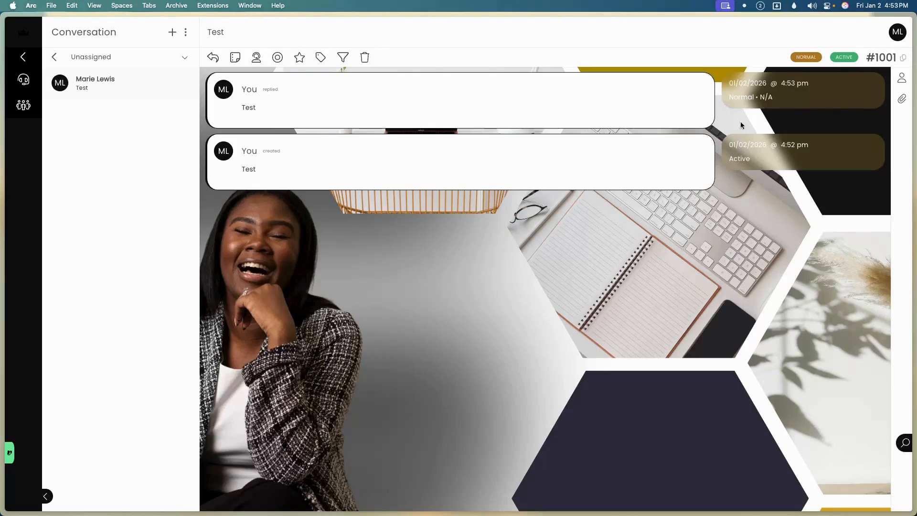
Assign conversation #1001 to Royal Support, keeping its status, priority and Everything inbox.
{"action": "left_click", "coordinate": [257, 62]}
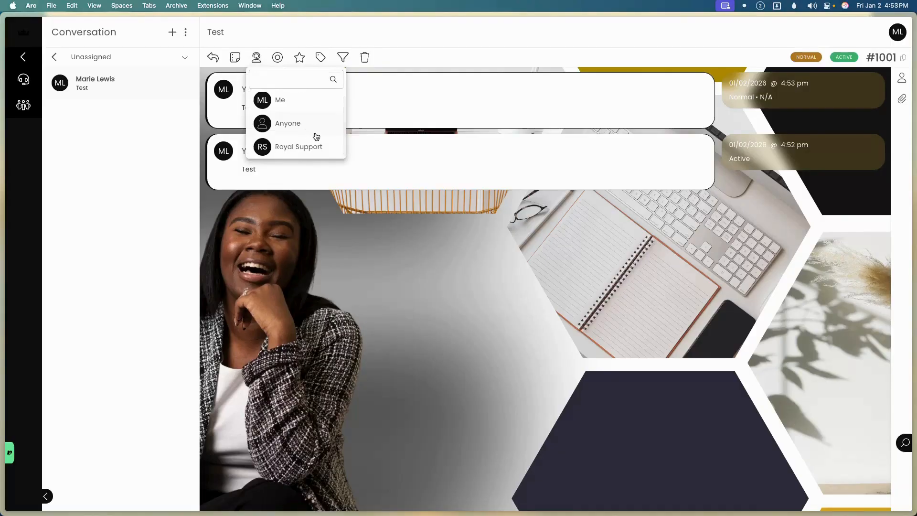
{"action": "left_click", "coordinate": [321, 149]}
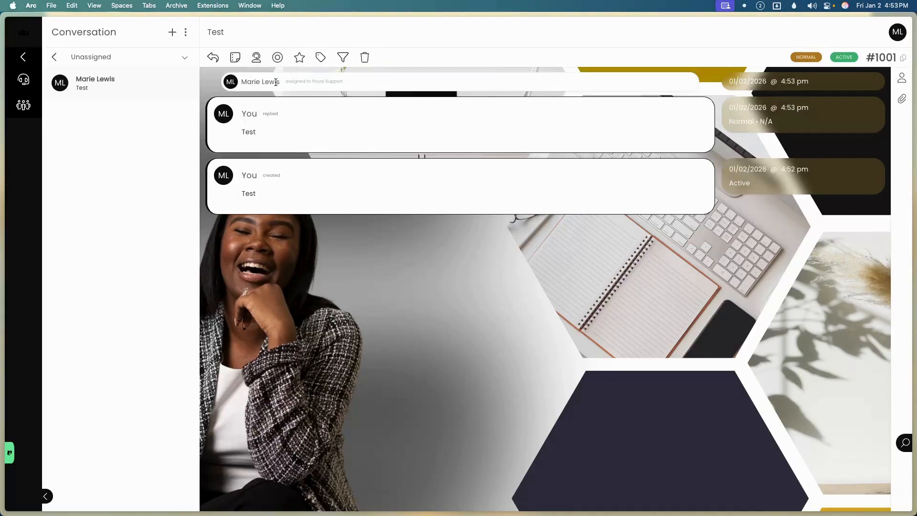
{"action": "left_click", "coordinate": [278, 58]}
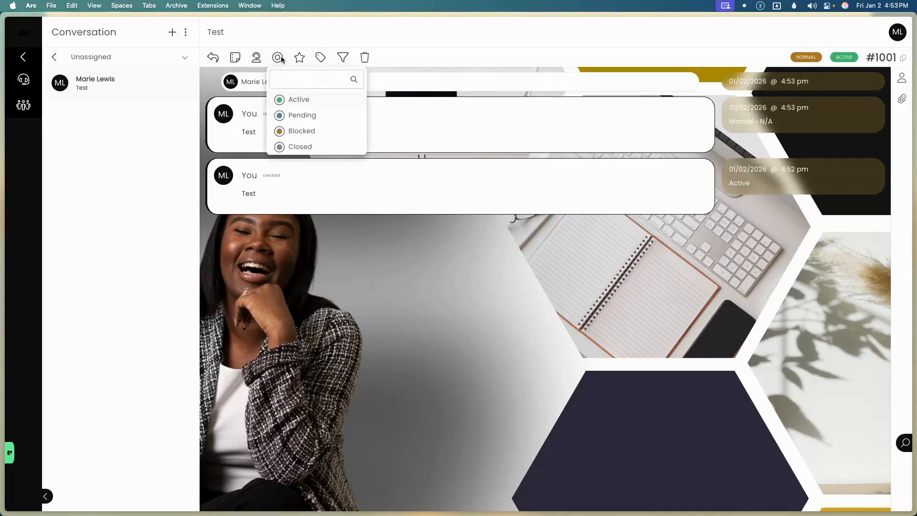
{"action": "left_click", "coordinate": [302, 65]}
{"action": "left_click", "coordinate": [300, 61]}
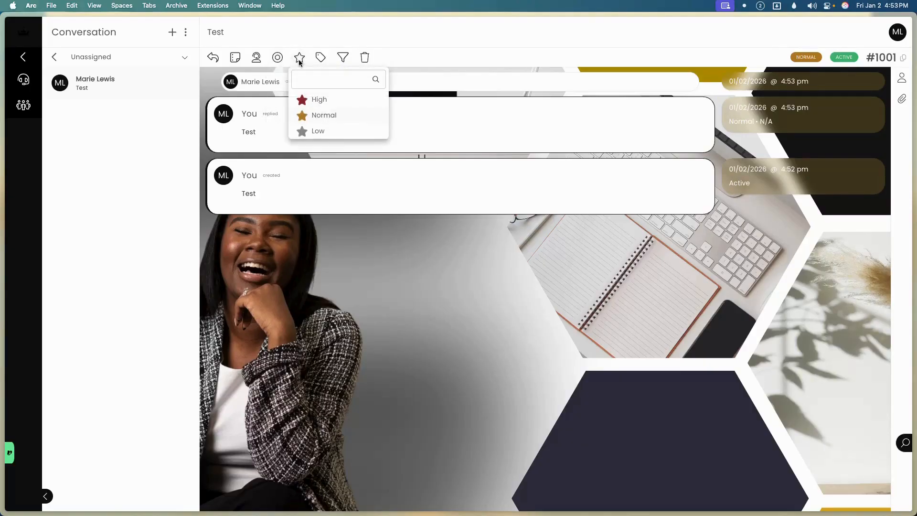
{"action": "left_click", "coordinate": [325, 61]}
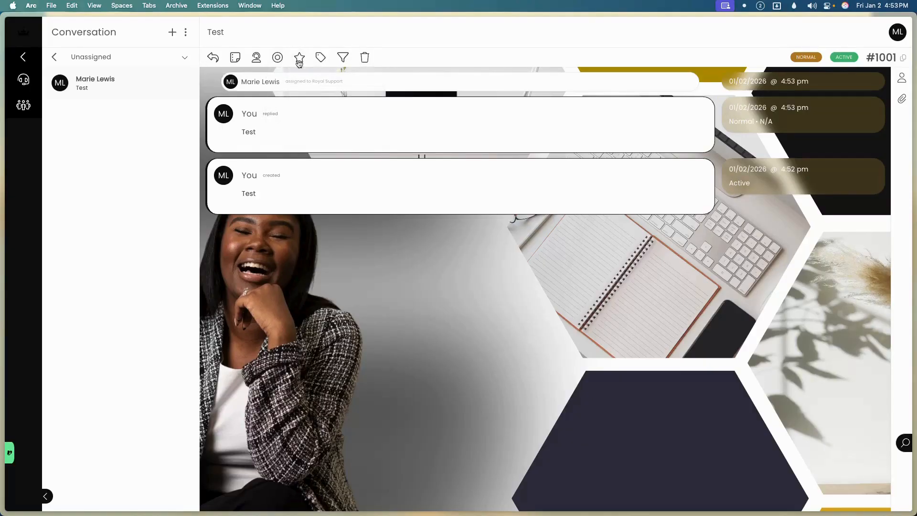
{"action": "left_click", "coordinate": [334, 63]}
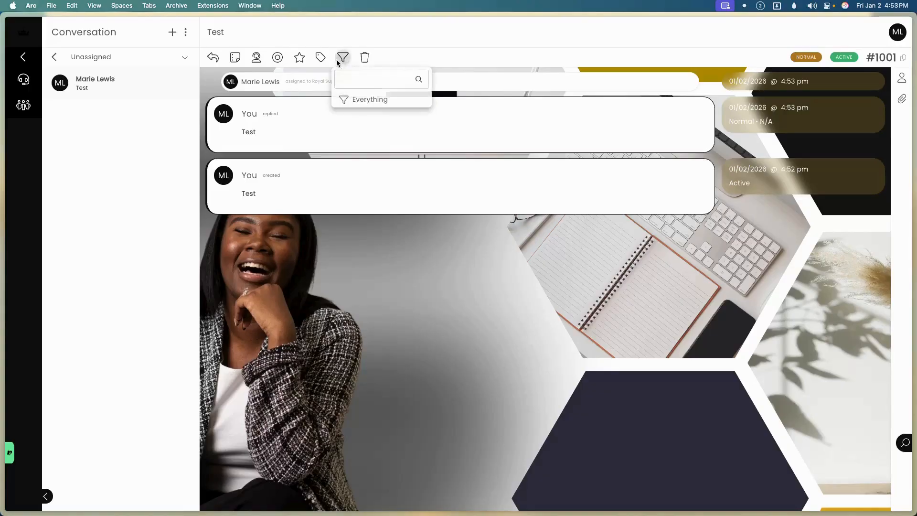
{"action": "left_click", "coordinate": [350, 98]}
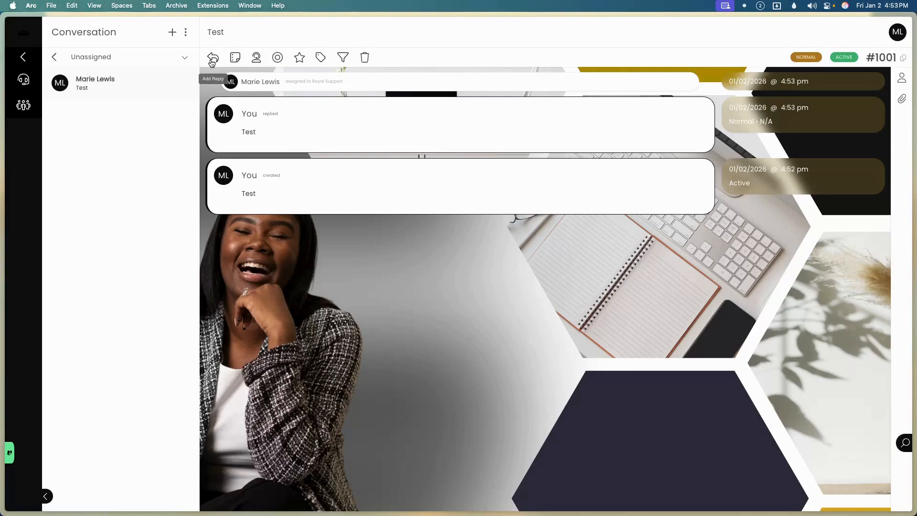
Mark ticket #1001 as Closed and bring up the Create New Ticket form.
{"action": "left_click", "coordinate": [277, 58]}
{"action": "left_click", "coordinate": [302, 147]}
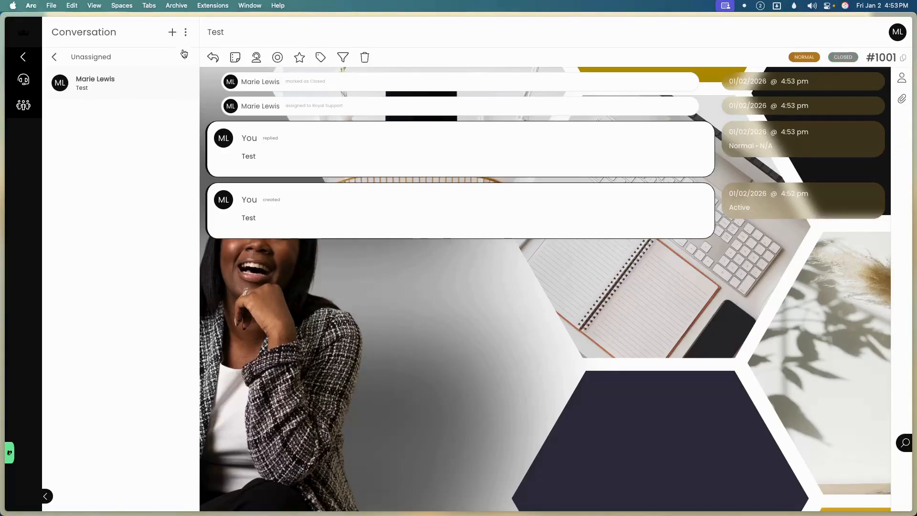
{"action": "left_click", "coordinate": [173, 32]}
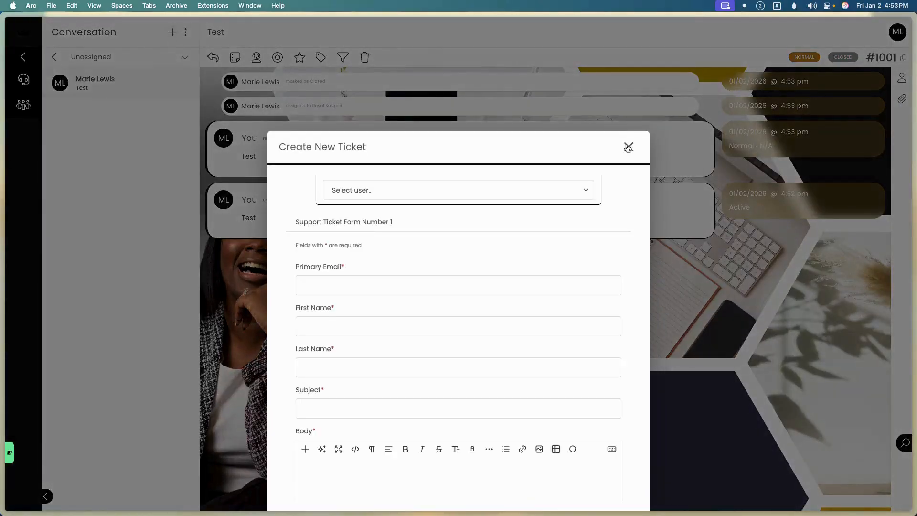
Dismiss the new ticket form and browse the Closed, Blocked, Pending and Active ticket filters.
{"action": "left_click", "coordinate": [629, 147]}
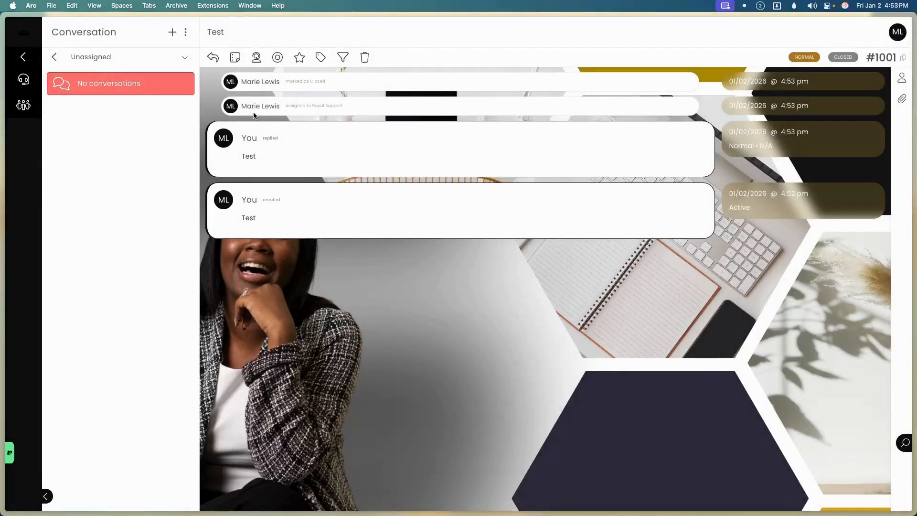
{"action": "left_click", "coordinate": [186, 32]}
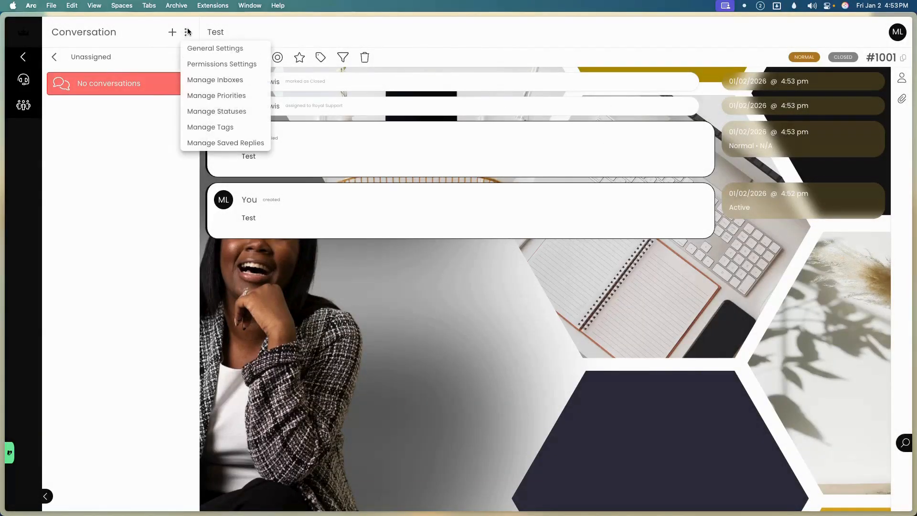
{"action": "left_click", "coordinate": [54, 57]}
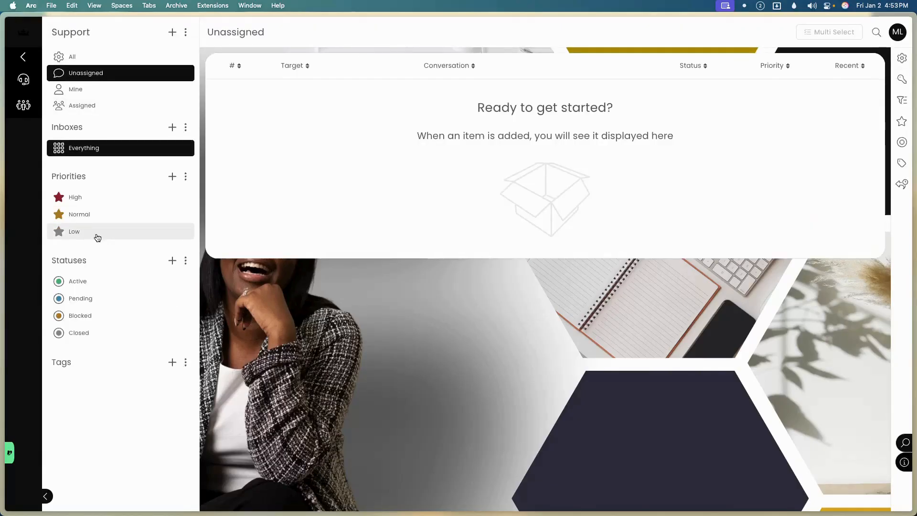
{"action": "left_click", "coordinate": [77, 335]}
{"action": "left_click", "coordinate": [101, 317]}
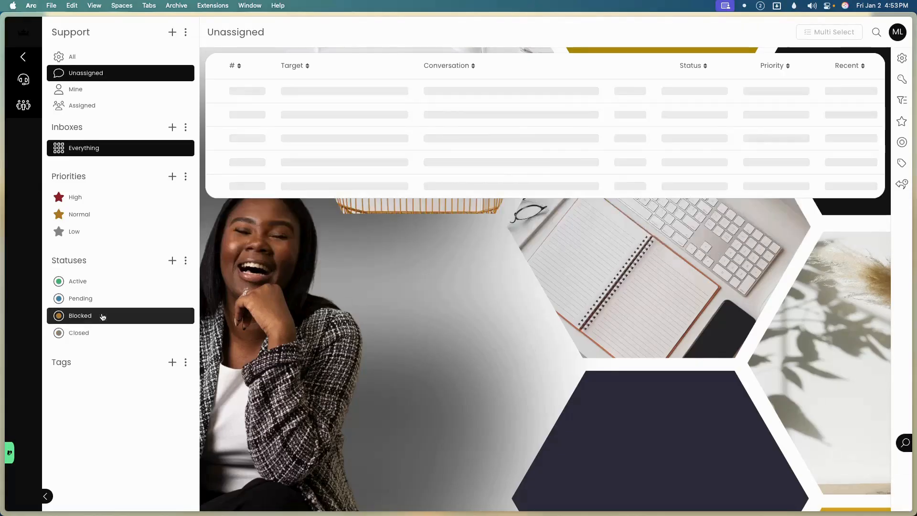
{"action": "left_click", "coordinate": [111, 299]}
{"action": "left_click", "coordinate": [112, 281]}
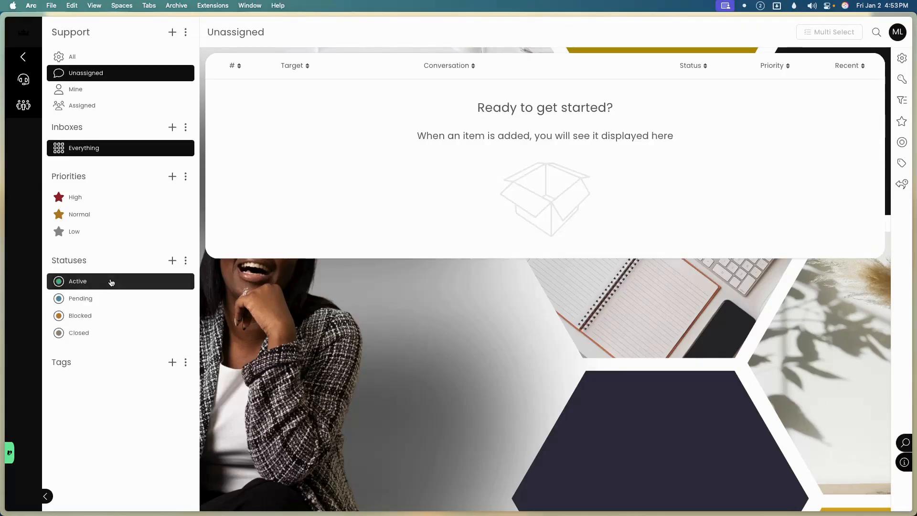
{"action": "key", "text": "super+r"}
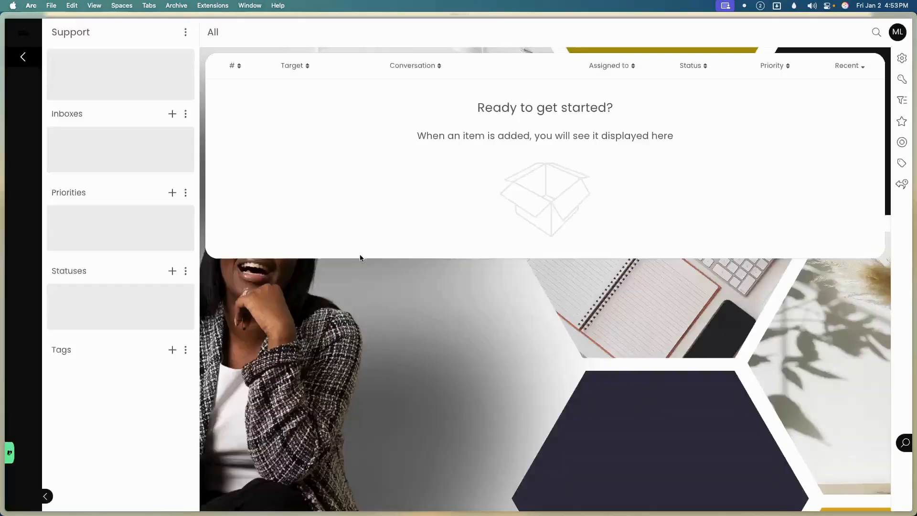
{"action": "left_click", "coordinate": [111, 330]}
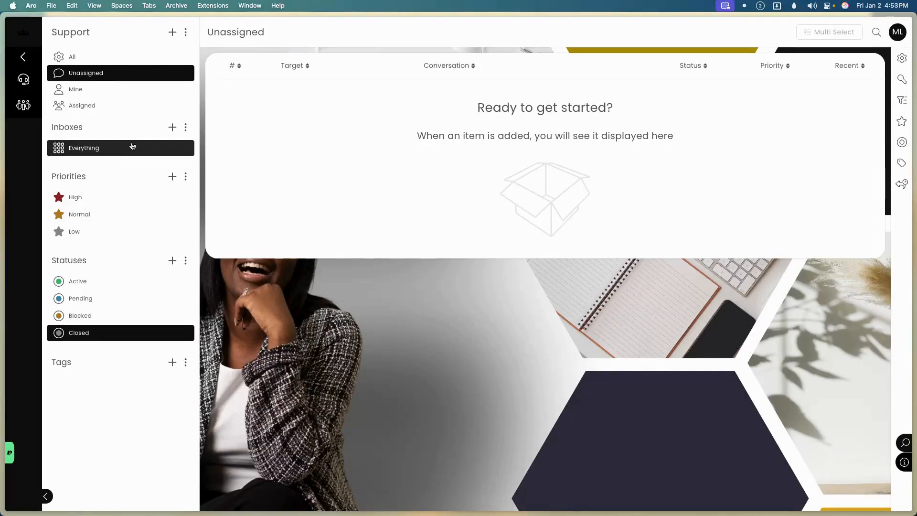
{"action": "left_click", "coordinate": [98, 315]}
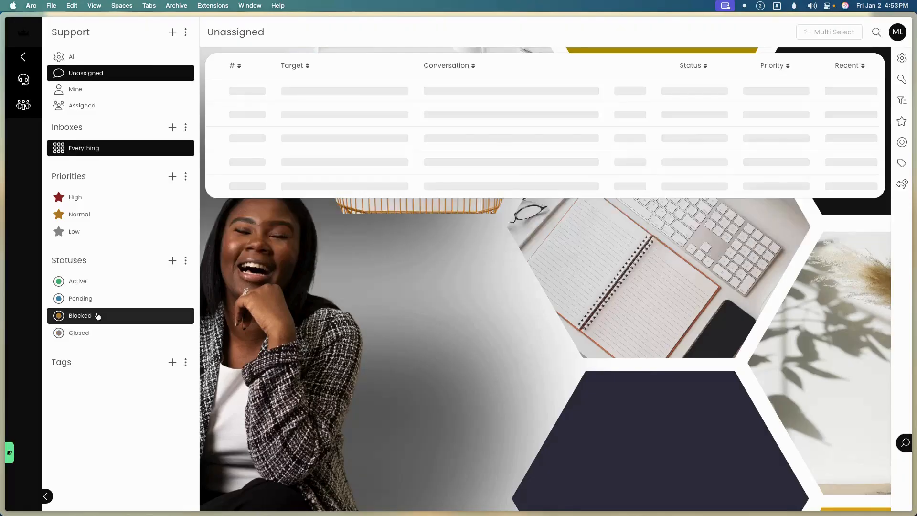
{"action": "left_click", "coordinate": [103, 303]}
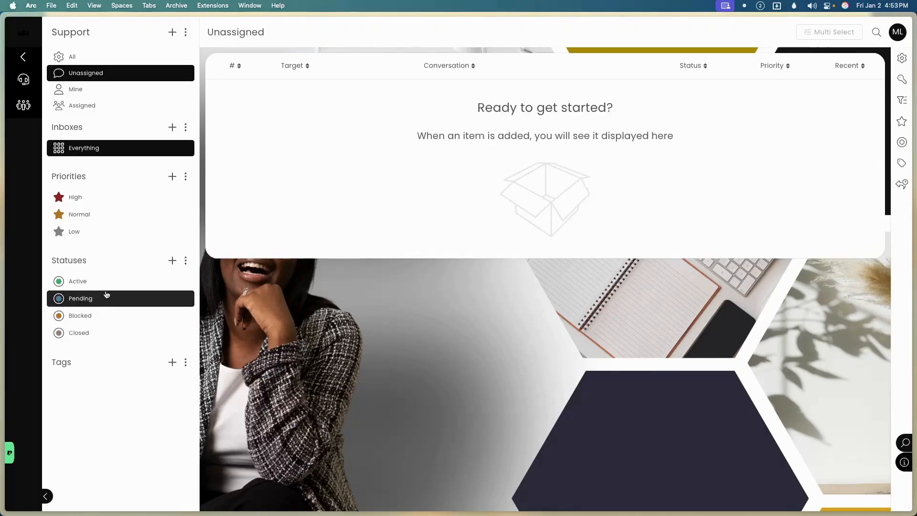
{"action": "left_click", "coordinate": [105, 282]}
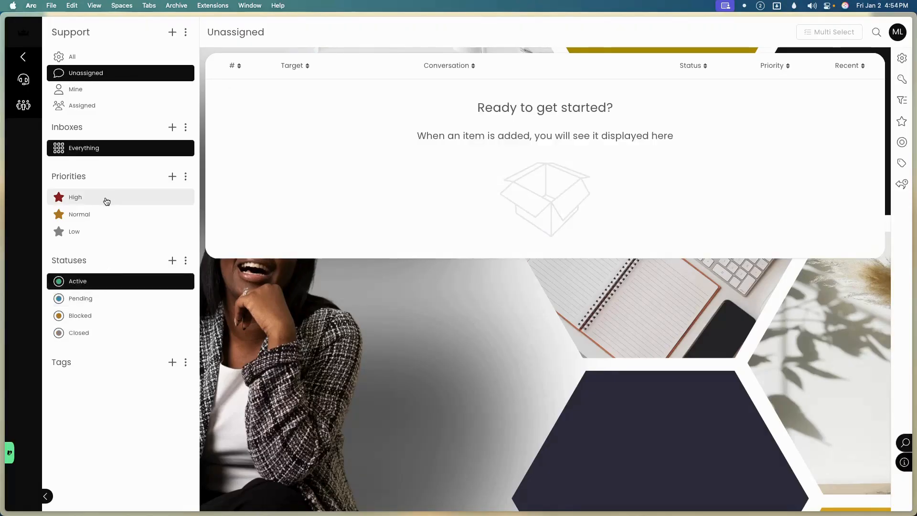
{"action": "left_click", "coordinate": [112, 57]}
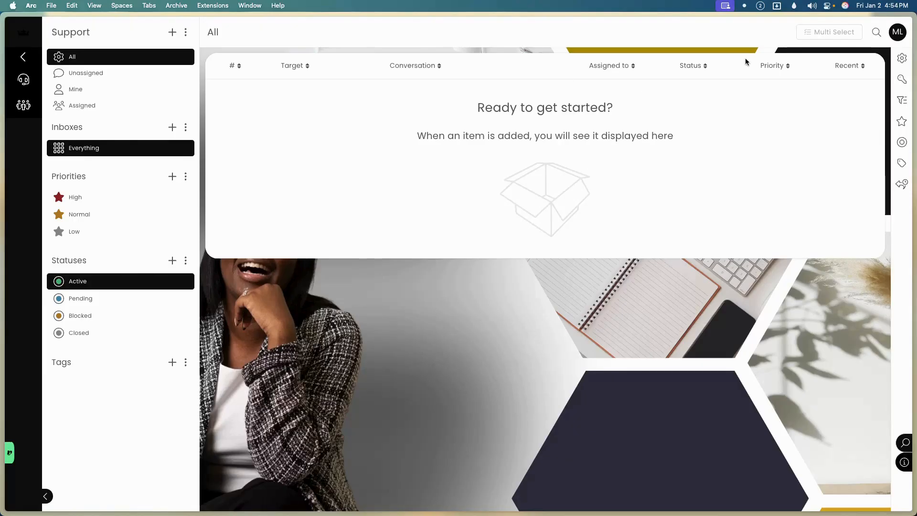
Open closed ticket #1001 and set its status back to Active.
{"action": "left_click", "coordinate": [95, 333]}
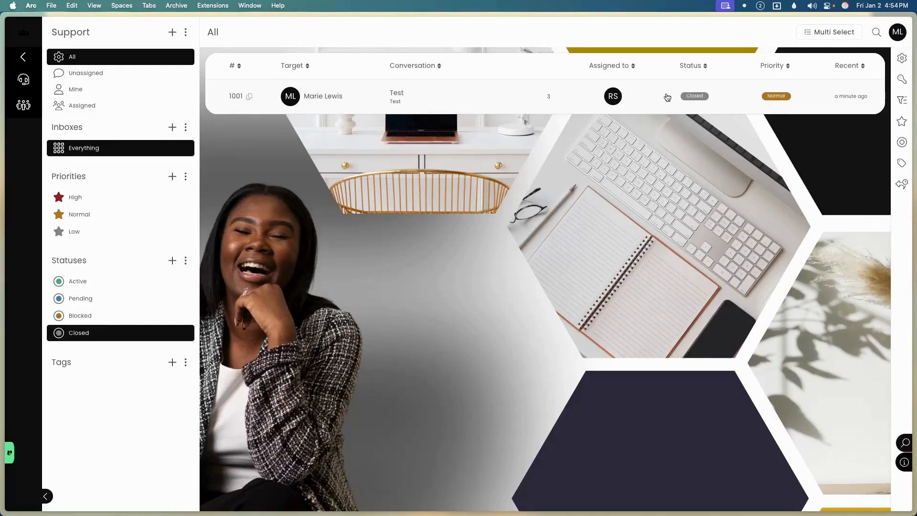
{"action": "left_click", "coordinate": [517, 98]}
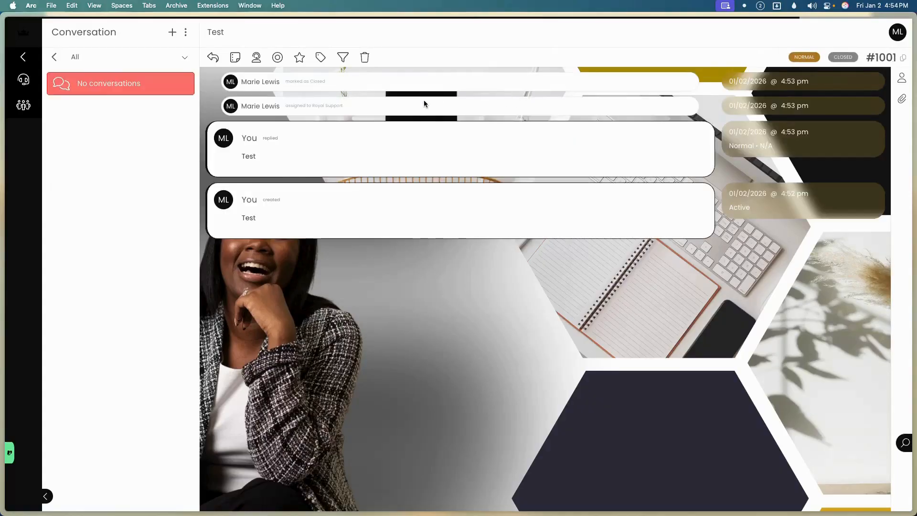
{"action": "left_click", "coordinate": [279, 58]}
{"action": "left_click", "coordinate": [290, 97]}
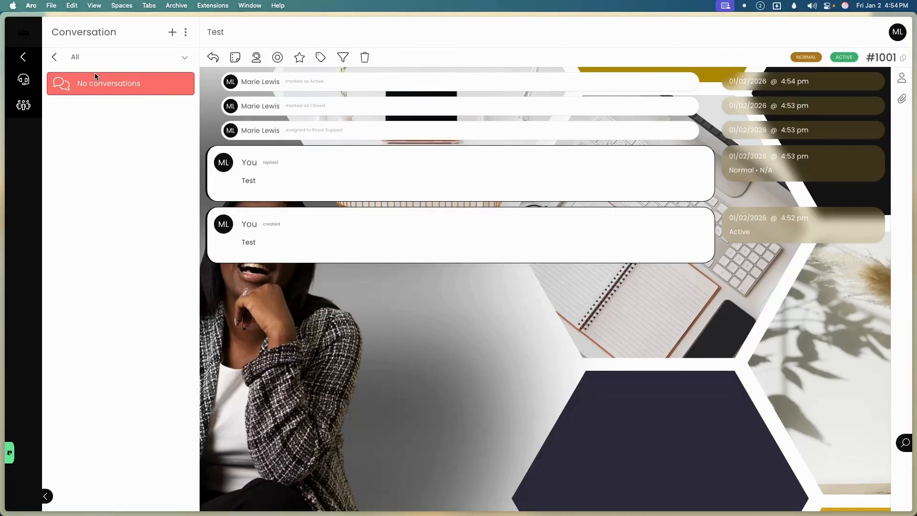
Confirm ticket #1001 appears under the Active filter, then list all tickets.
{"action": "left_click", "coordinate": [57, 58]}
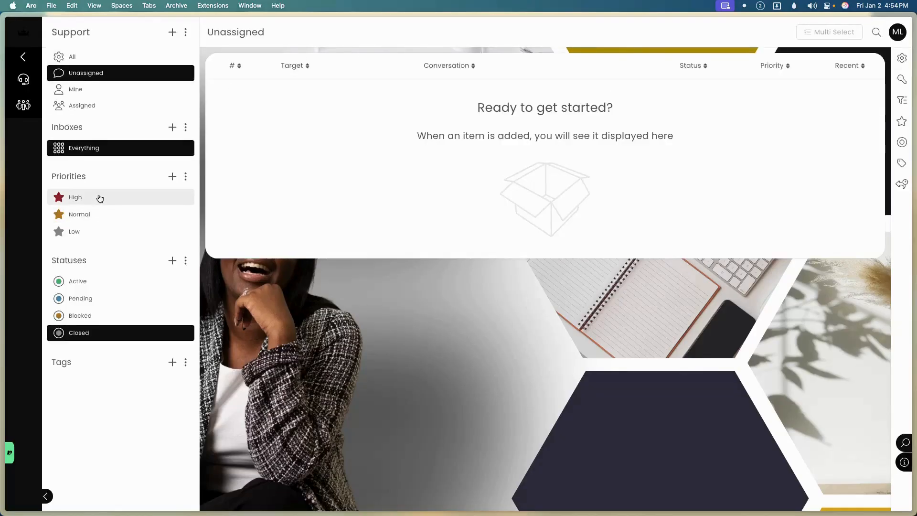
{"action": "left_click", "coordinate": [88, 281]}
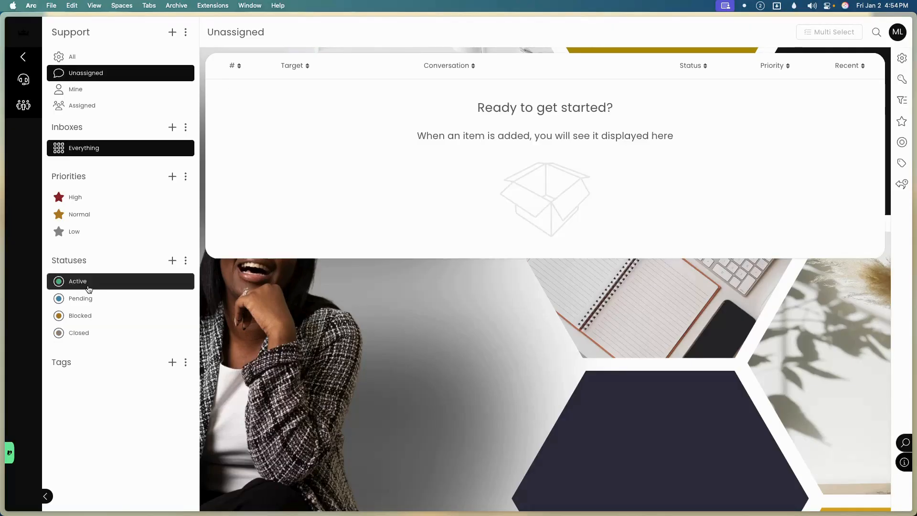
{"action": "left_click", "coordinate": [96, 304]}
{"action": "left_click", "coordinate": [102, 287]}
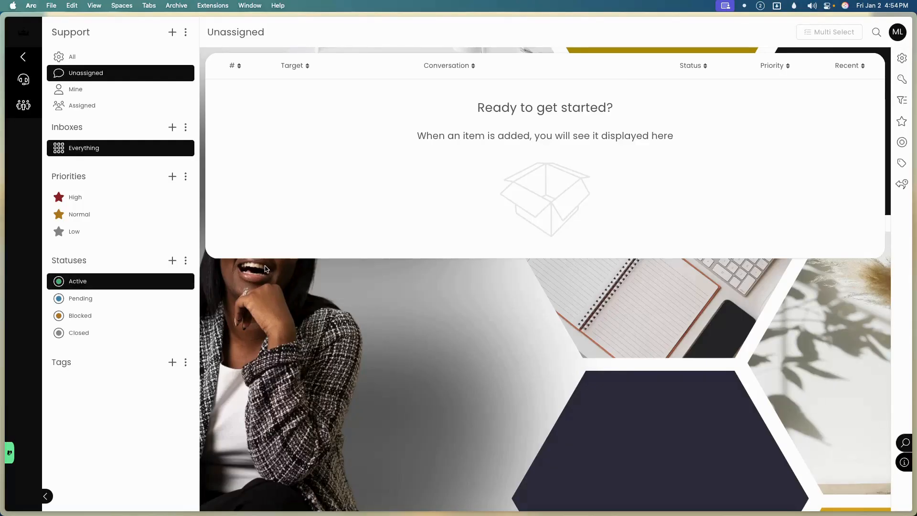
{"action": "key", "text": "super+r"}
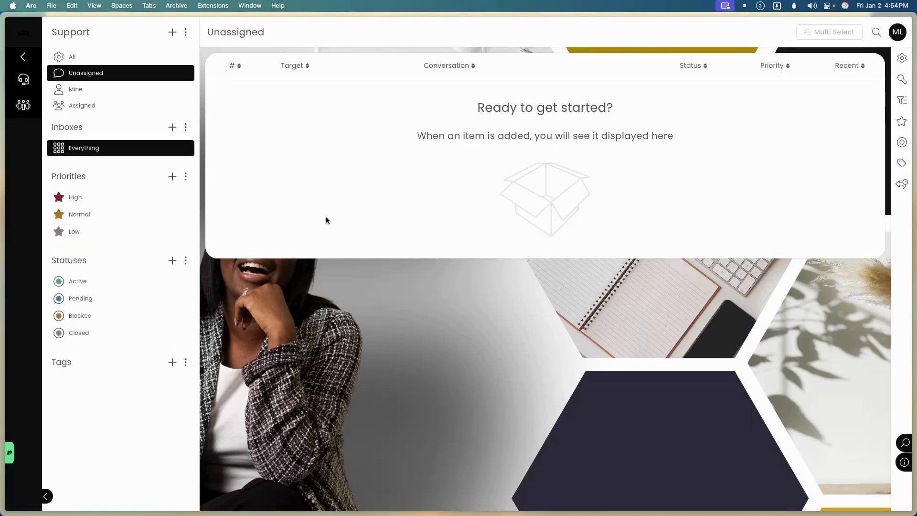
{"action": "left_click", "coordinate": [130, 281]}
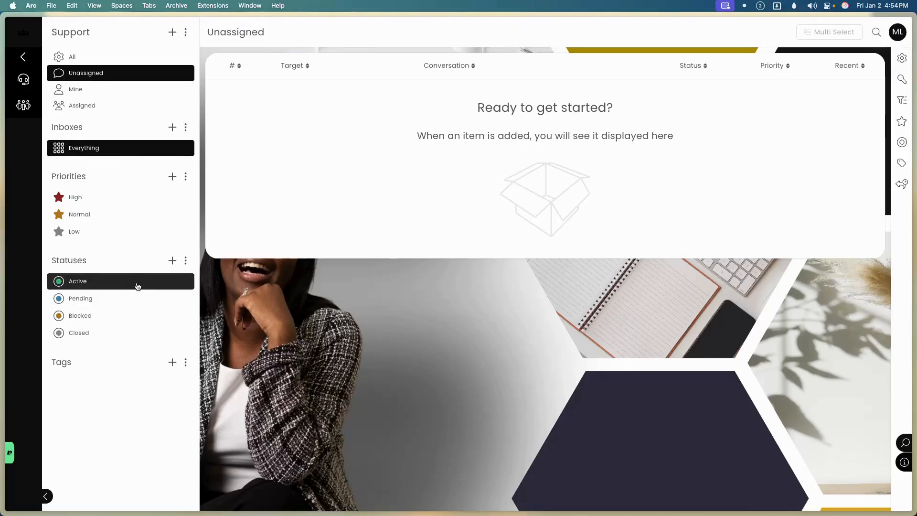
{"action": "left_click", "coordinate": [96, 332]}
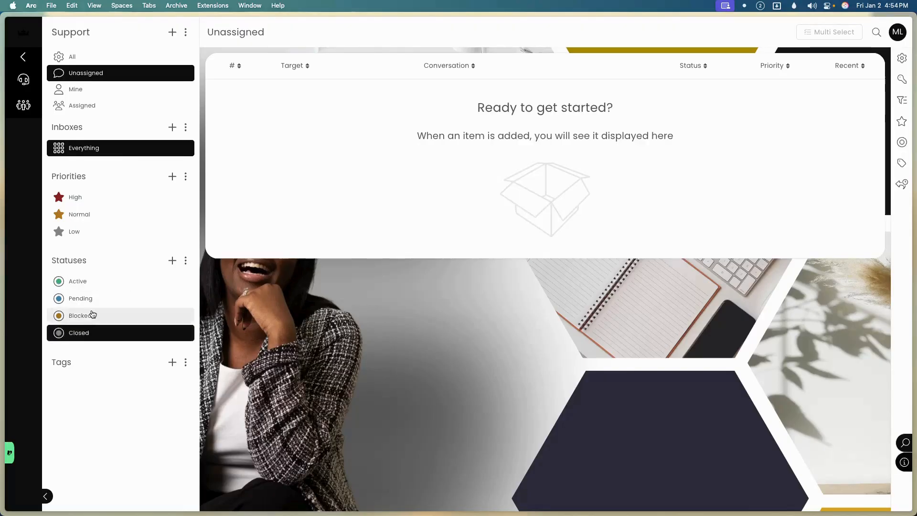
{"action": "left_click", "coordinate": [95, 283]}
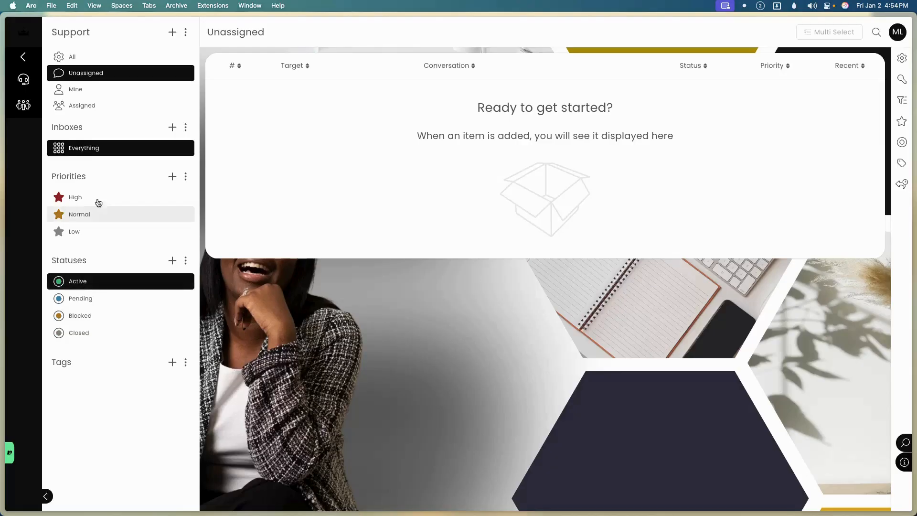
{"action": "left_click", "coordinate": [97, 58]}
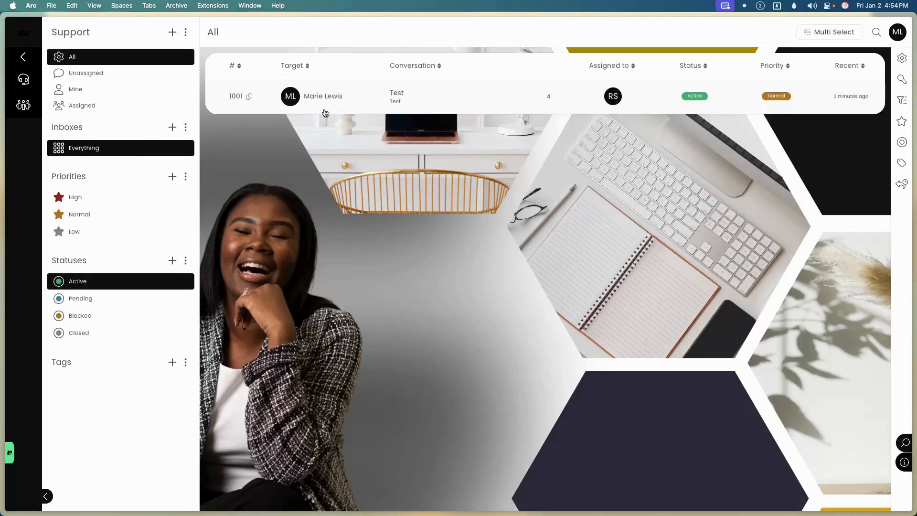
Copy ticket #1001's link, glance at the help panel and target search, then return to the dashboard.
{"action": "left_click", "coordinate": [249, 99]}
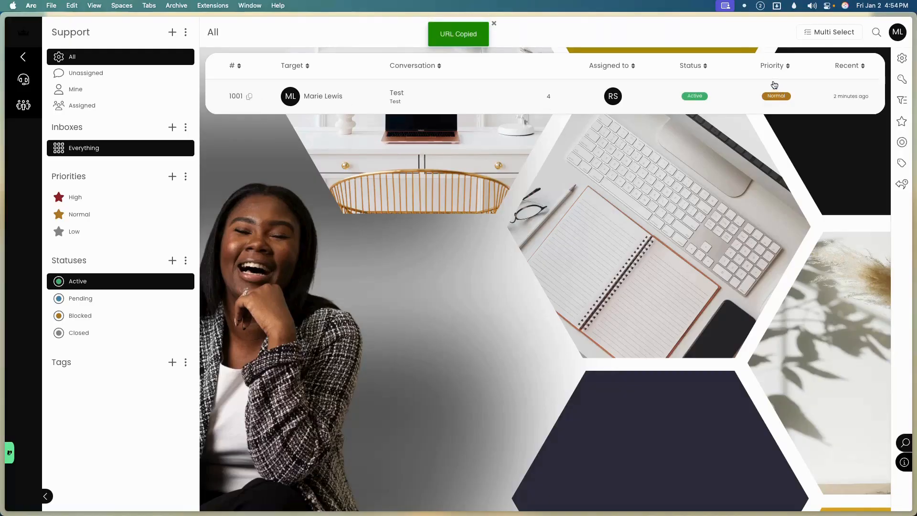
{"action": "left_click", "coordinate": [905, 462]}
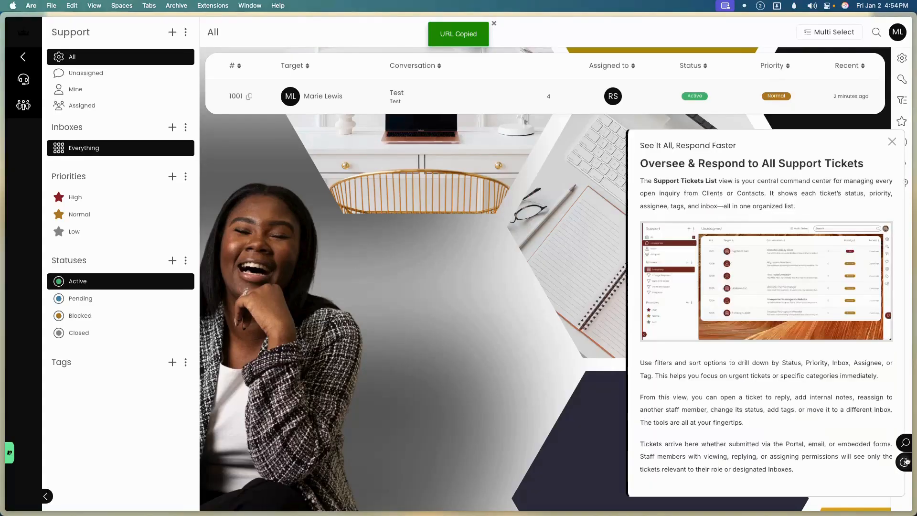
{"action": "left_click", "coordinate": [903, 463]}
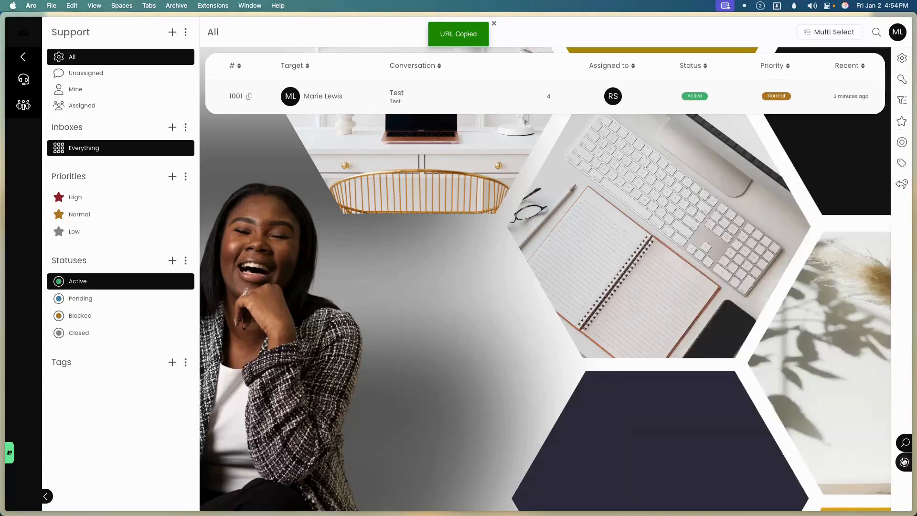
{"action": "left_click", "coordinate": [906, 443]}
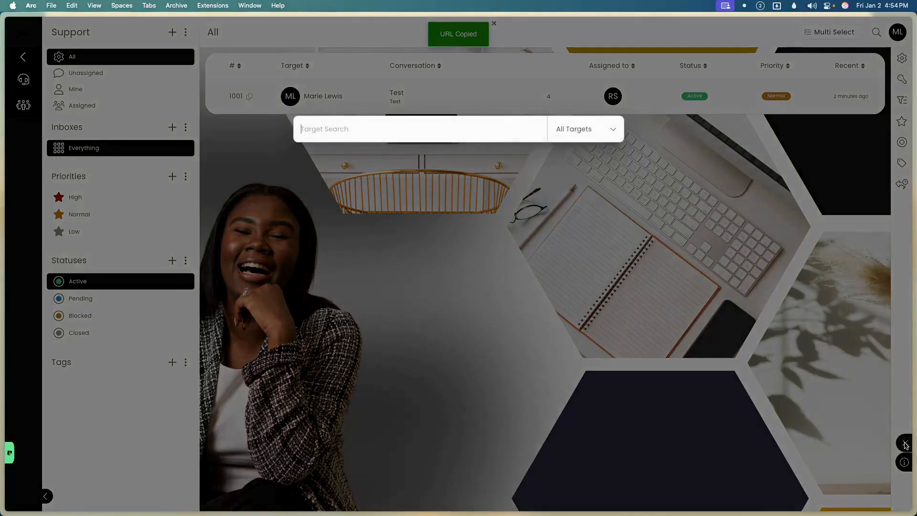
{"action": "left_click", "coordinate": [623, 358]}
{"action": "left_click", "coordinate": [25, 107]}
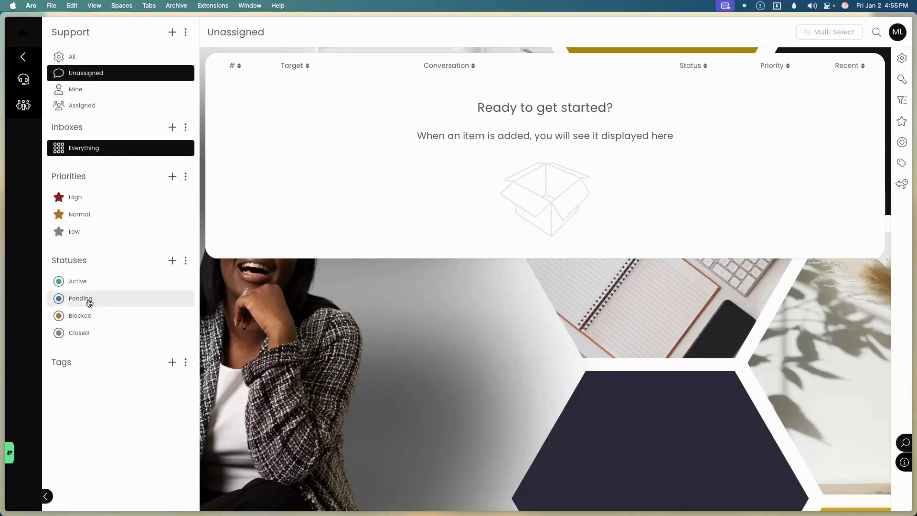
{"action": "left_click", "coordinate": [25, 39]}
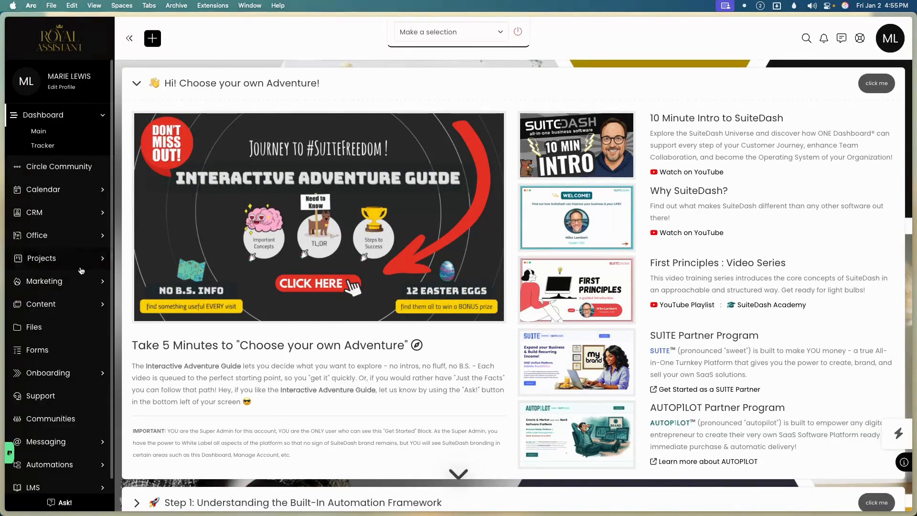
Go to the Work Requests page under Projects and close its help panel.
{"action": "left_click", "coordinate": [43, 258]}
{"action": "left_click", "coordinate": [65, 303]}
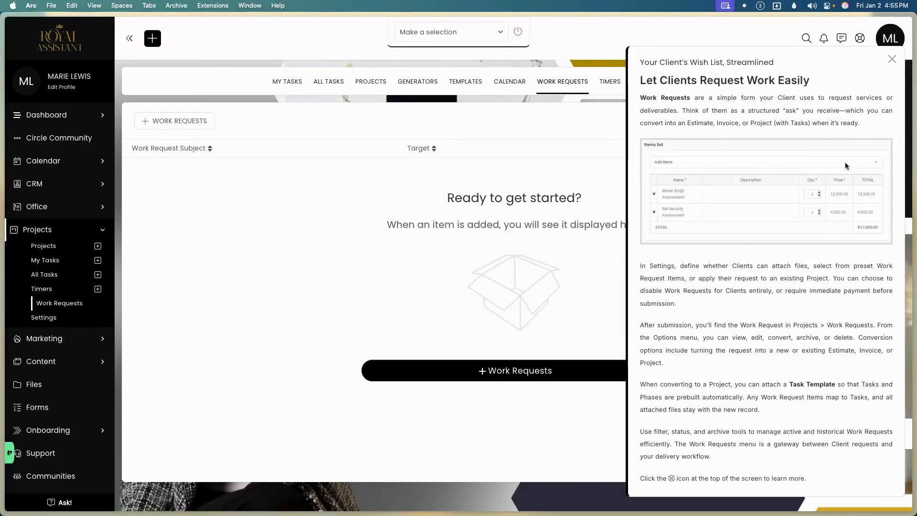
{"action": "left_click", "coordinate": [893, 59]}
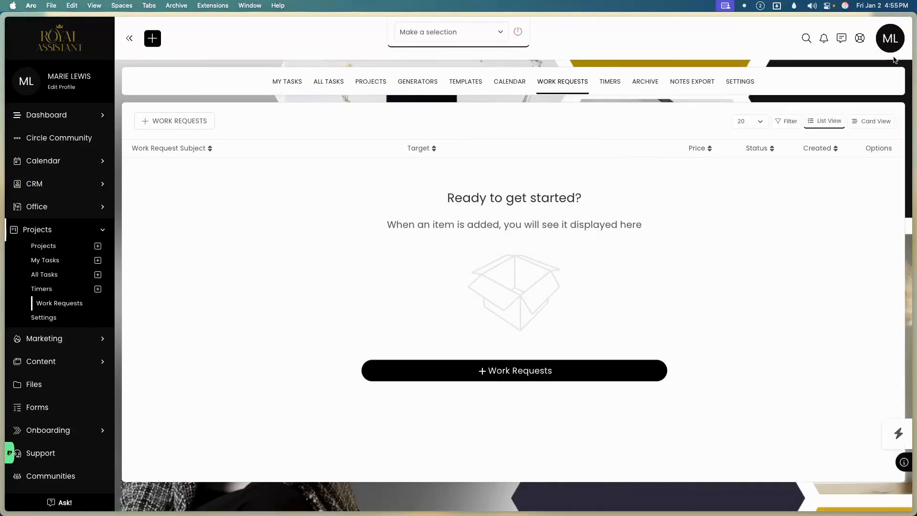
Start a new work request with the client contact as CRM target, then open the account menu.
{"action": "left_click", "coordinate": [168, 122]}
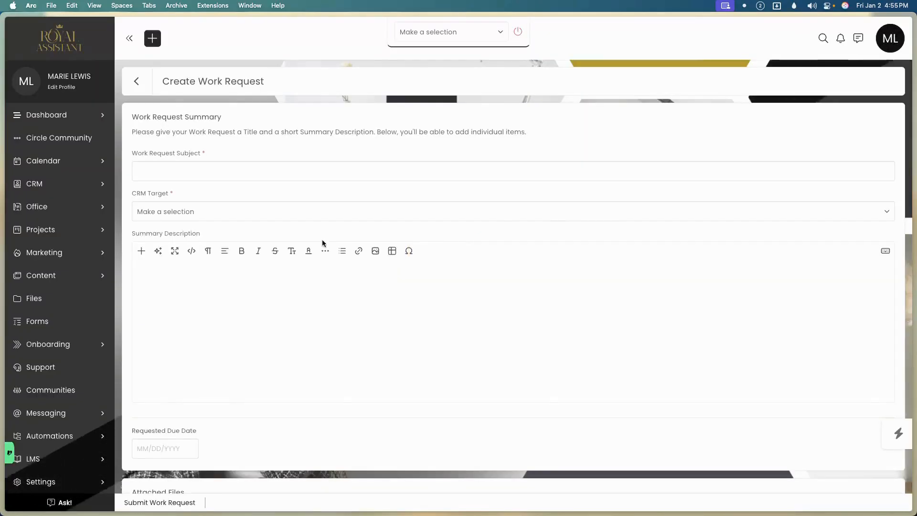
{"action": "scroll", "coordinate": [323, 242], "scroll_direction": "down", "scroll_amount": 5}
{"action": "scroll", "coordinate": [323, 242], "scroll_direction": "up", "scroll_amount": 5}
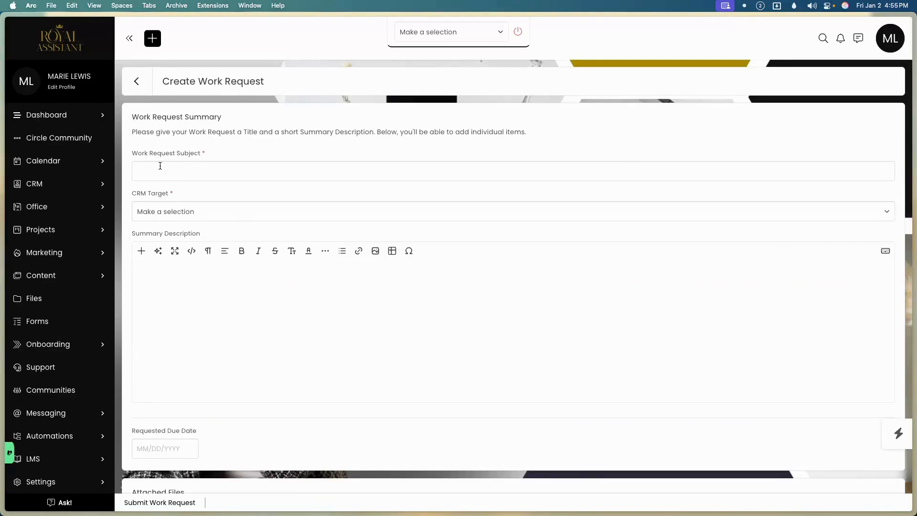
{"action": "left_click", "coordinate": [182, 165]}
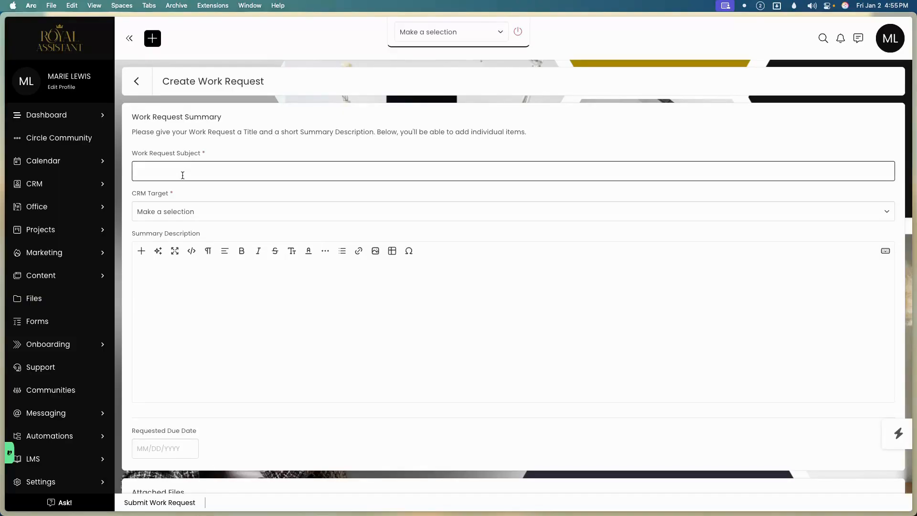
{"action": "left_click", "coordinate": [178, 211]}
{"action": "left_click", "coordinate": [178, 259]}
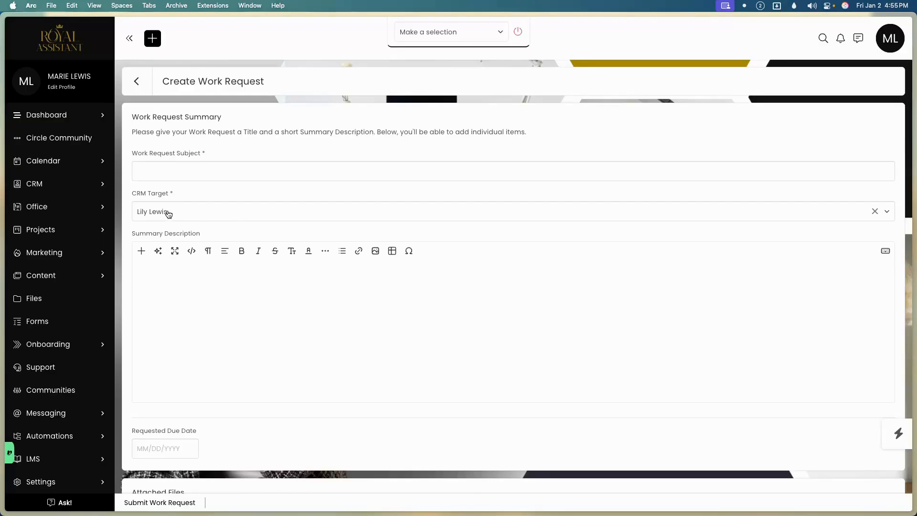
{"action": "left_click", "coordinate": [169, 168]}
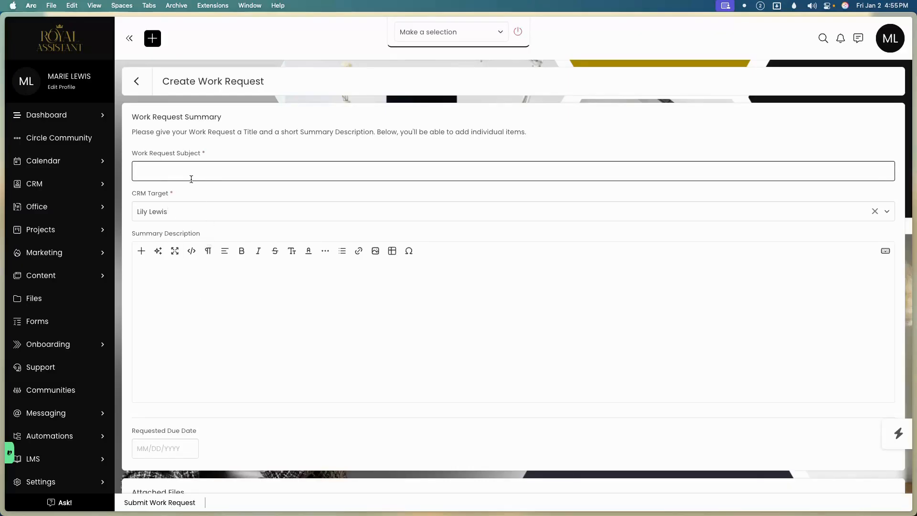
{"action": "scroll", "coordinate": [205, 361], "scroll_direction": "down", "scroll_amount": 3}
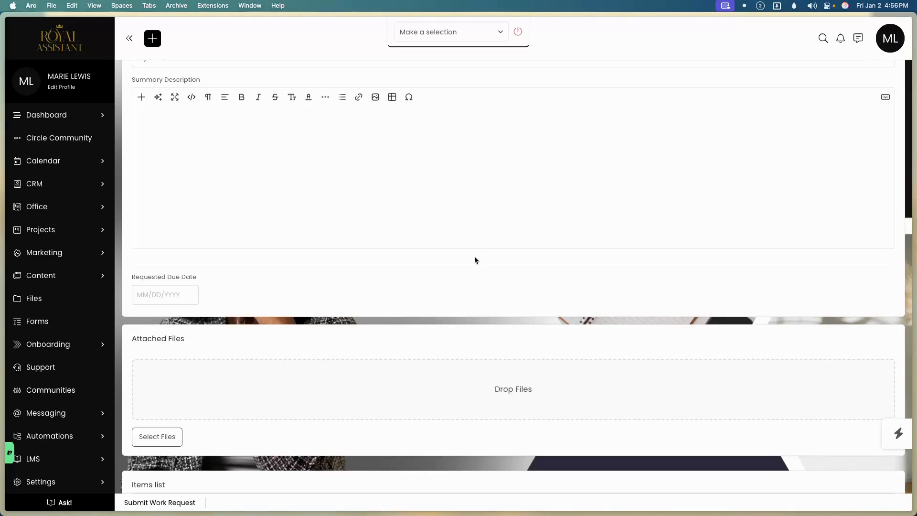
{"action": "left_click", "coordinate": [890, 46]}
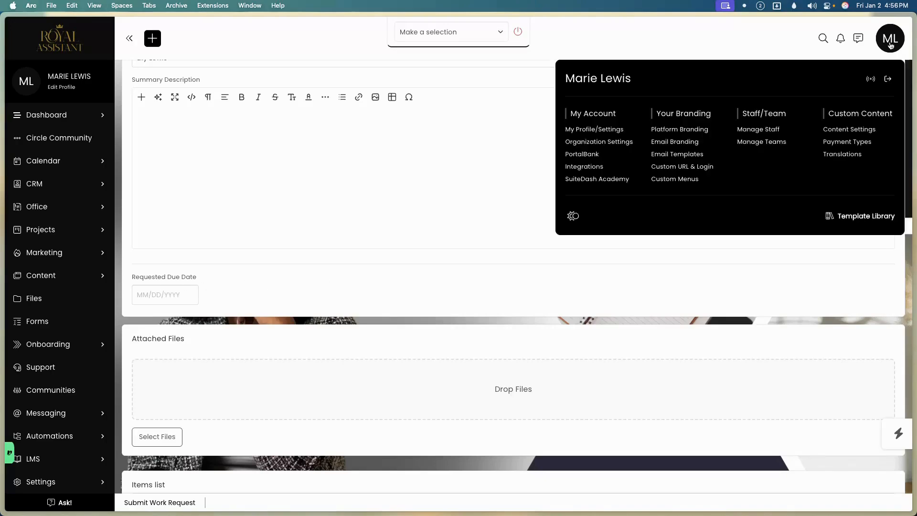
Open Content Settings in a new browser tab and switch to the custom fields admin.
{"action": "right_click", "coordinate": [859, 136]}
{"action": "left_click", "coordinate": [831, 138]}
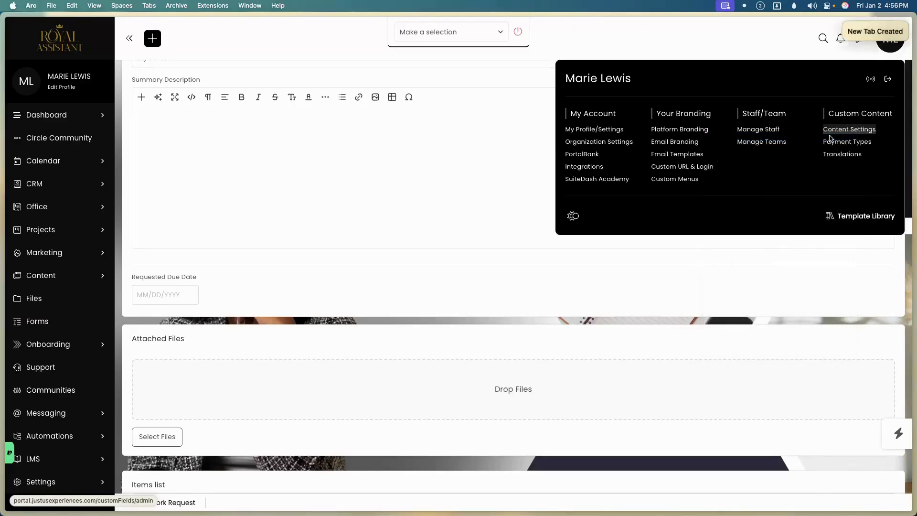
{"action": "left_click", "coordinate": [830, 138]}
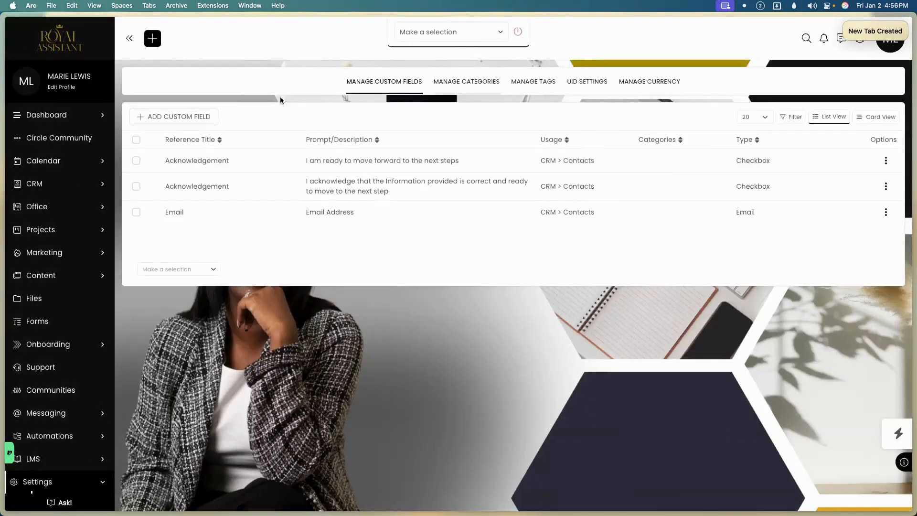
Try a new custom field with Usage Work Request and Required on, then cancel it.
{"action": "left_click", "coordinate": [207, 117]}
{"action": "left_click", "coordinate": [430, 218]}
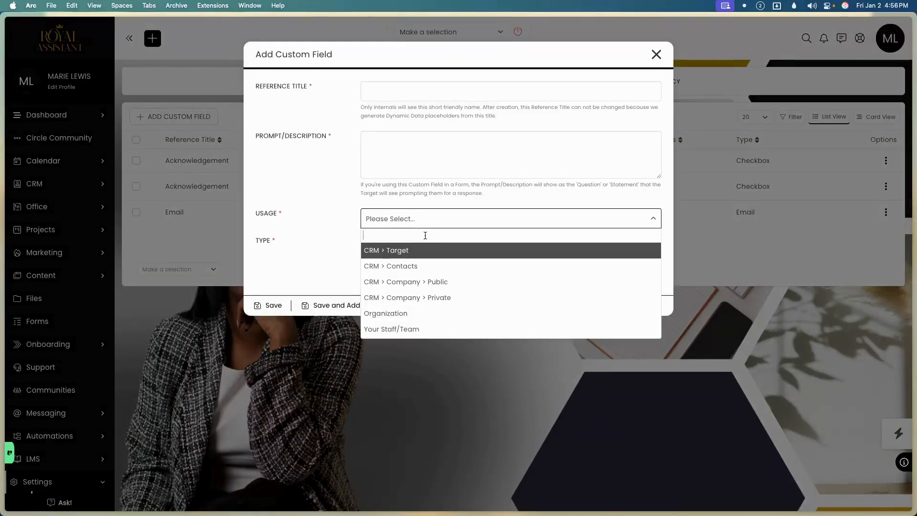
{"action": "scroll", "coordinate": [425, 235], "scroll_direction": "down", "scroll_amount": 3}
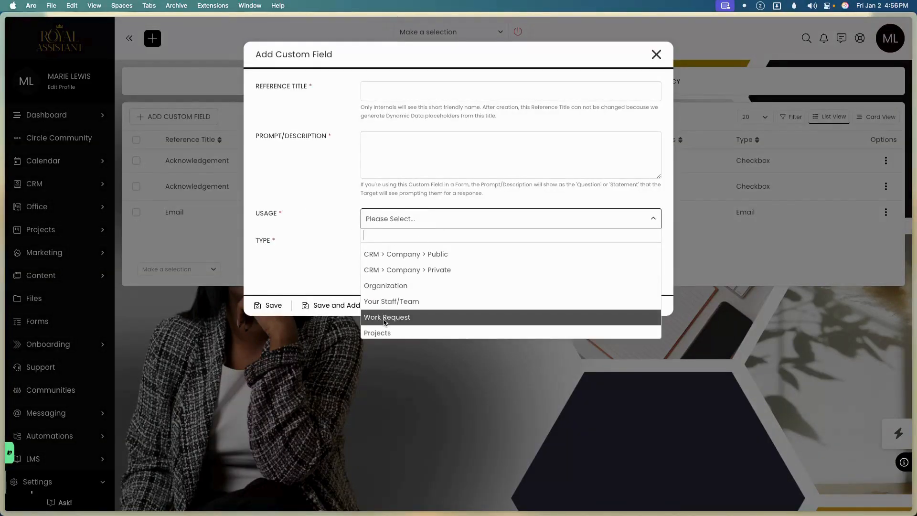
{"action": "left_click", "coordinate": [386, 319]}
{"action": "left_click", "coordinate": [387, 246]}
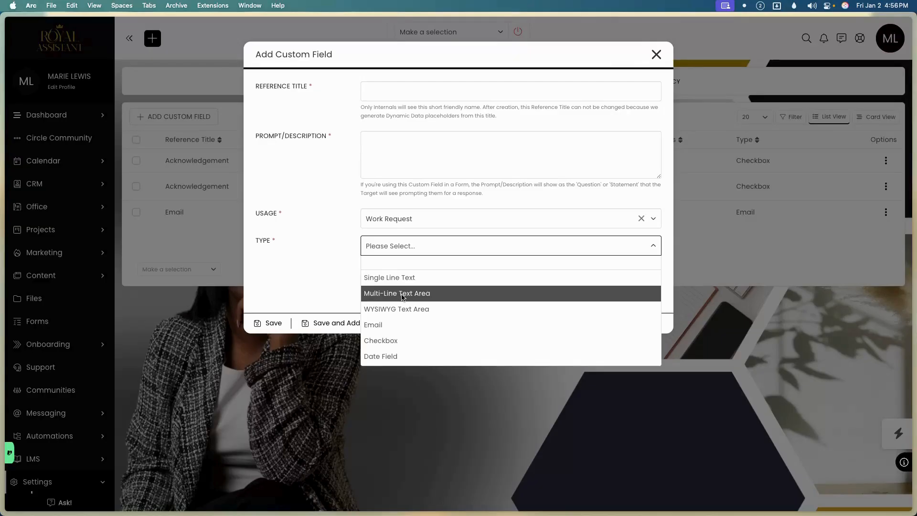
{"action": "left_click", "coordinate": [330, 272]}
{"action": "left_click", "coordinate": [368, 269]}
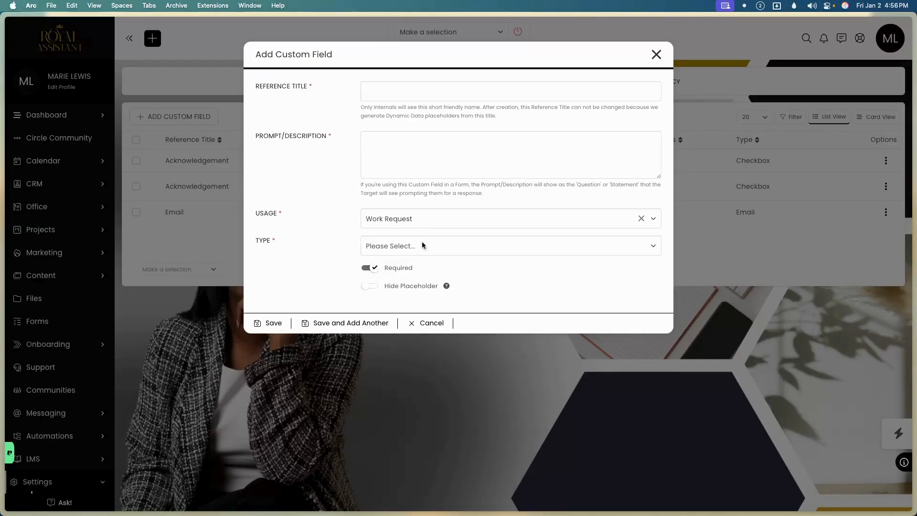
{"action": "left_click", "coordinate": [425, 323]}
{"action": "mouse_move", "coordinate": [65, 394]}
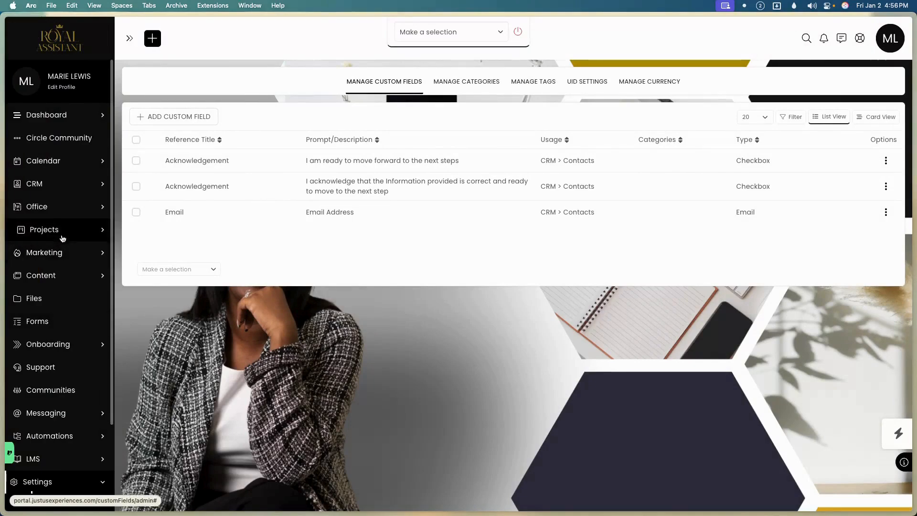
Start a new work request and confirm its Items list has nothing to choose.
{"action": "left_click", "coordinate": [67, 207]}
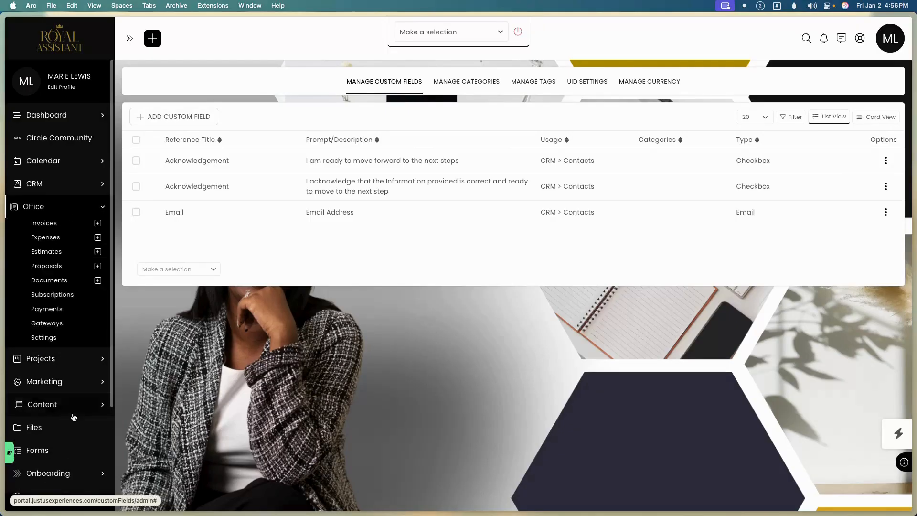
{"action": "left_click", "coordinate": [73, 364]}
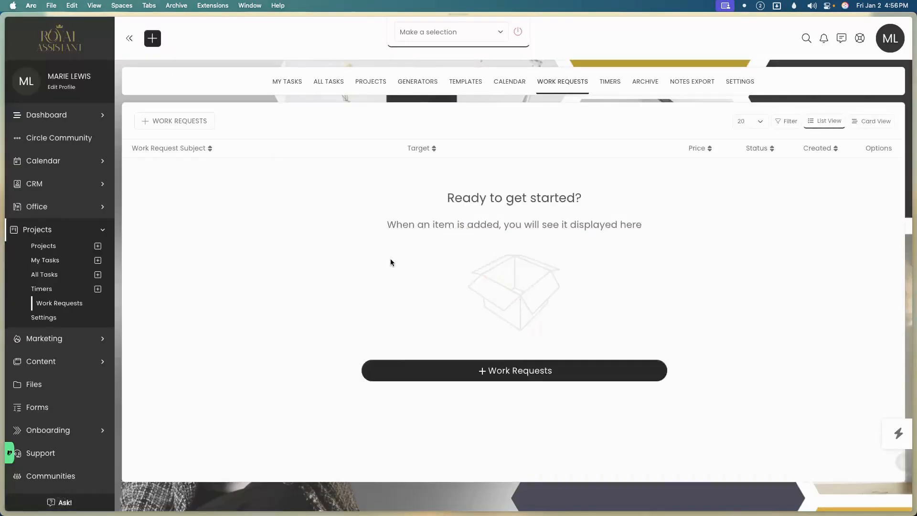
{"action": "left_click", "coordinate": [195, 125]}
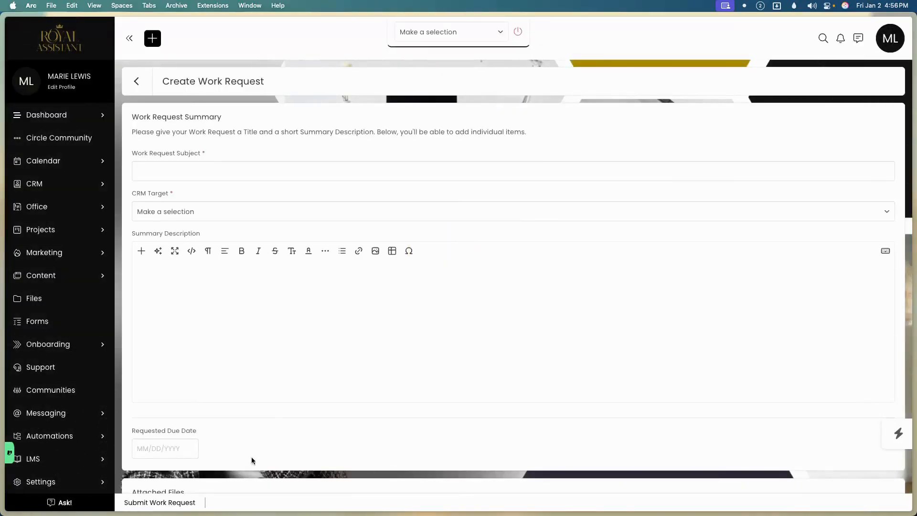
{"action": "scroll", "coordinate": [262, 444], "scroll_direction": "down", "scroll_amount": 3}
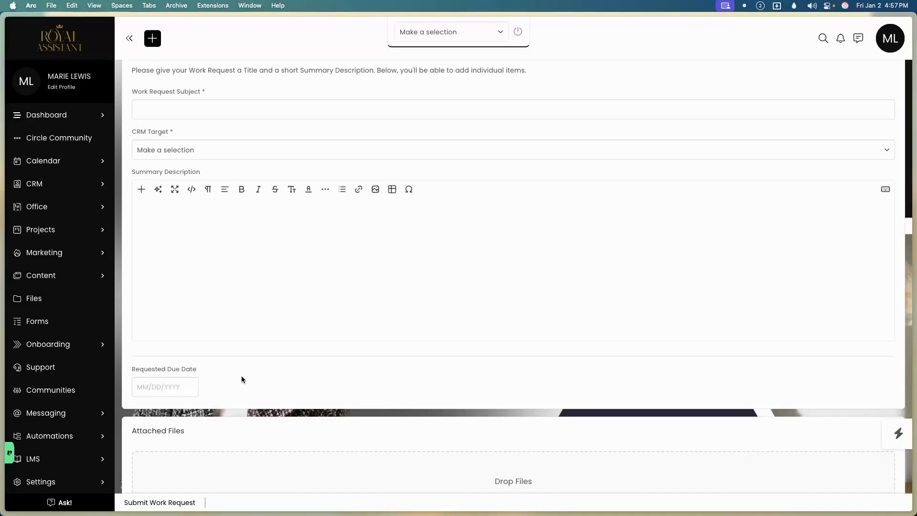
{"action": "scroll", "coordinate": [262, 404], "scroll_direction": "down", "scroll_amount": 5}
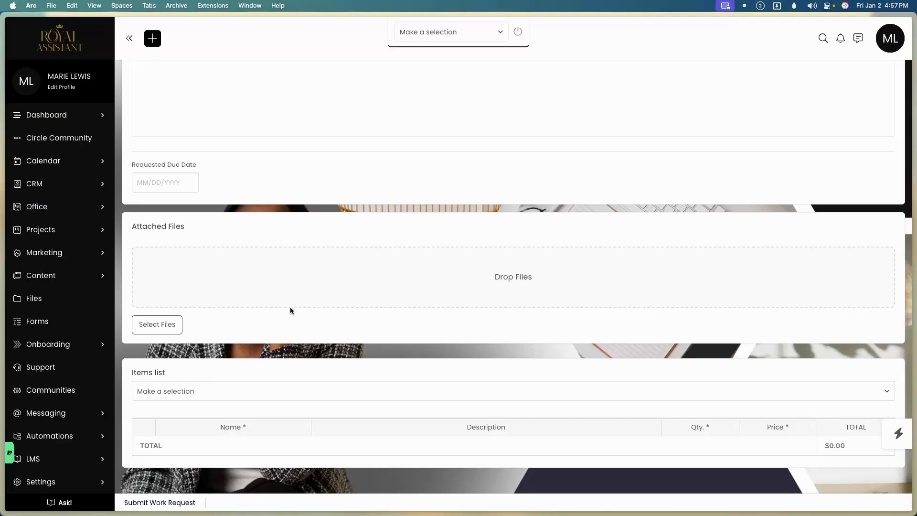
{"action": "left_click", "coordinate": [164, 393]}
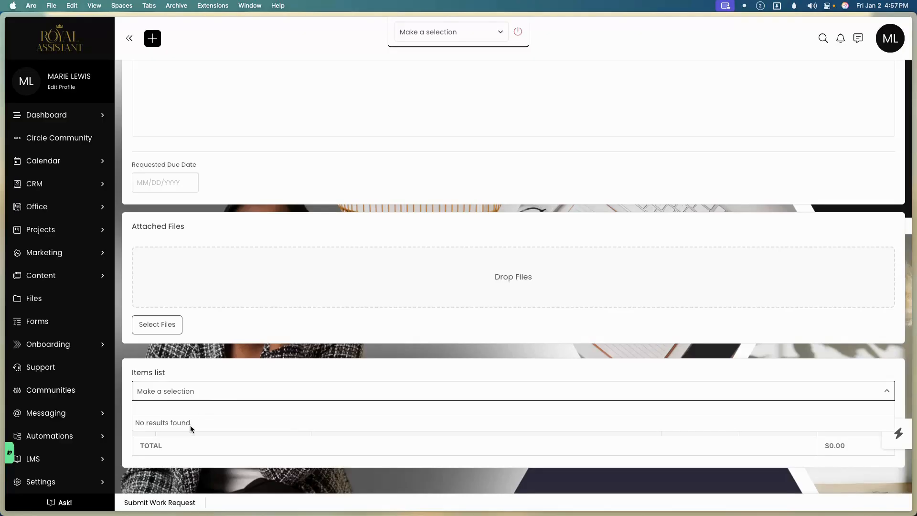
{"action": "left_click", "coordinate": [176, 435]}
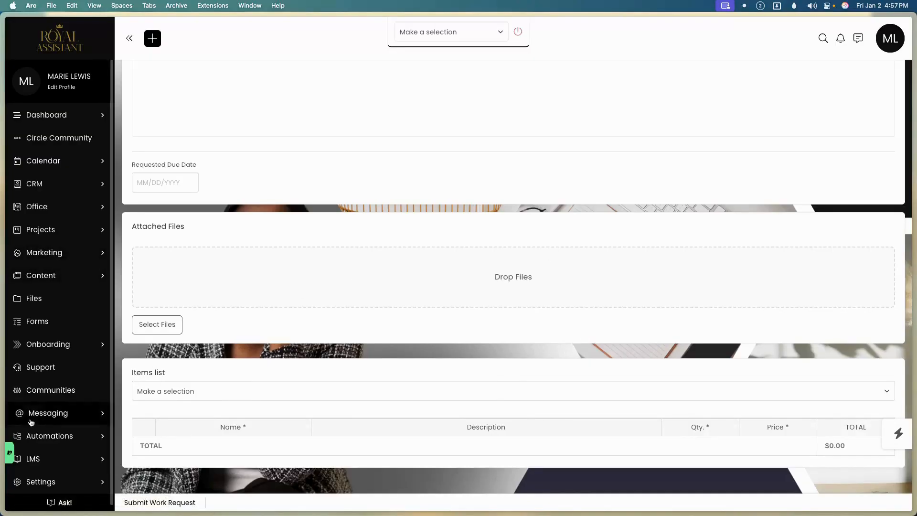
Open the Projects Settings page.
{"action": "mouse_move", "coordinate": [8, 456]}
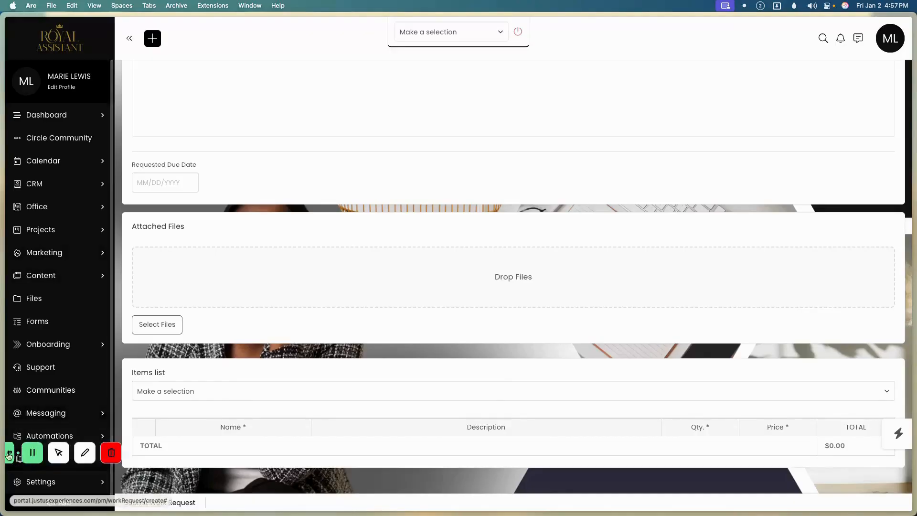
{"action": "left_click", "coordinate": [67, 227]}
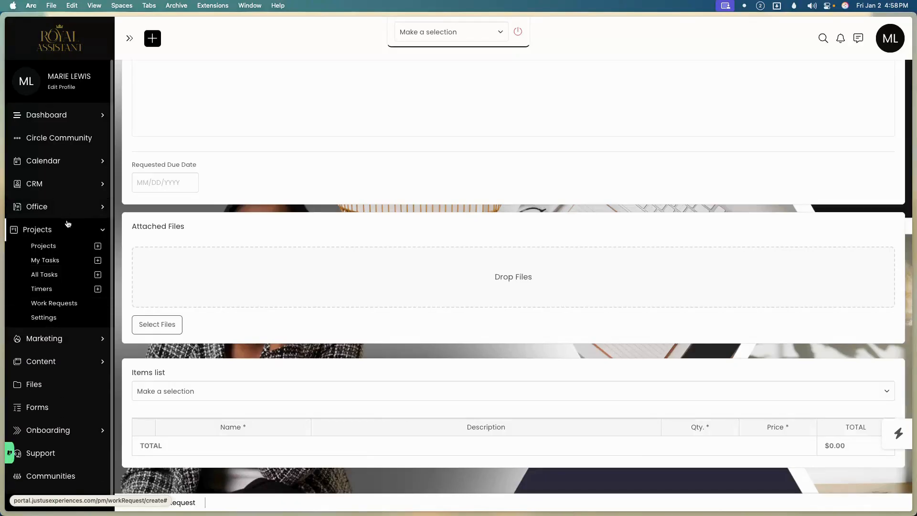
{"action": "left_click", "coordinate": [56, 319]}
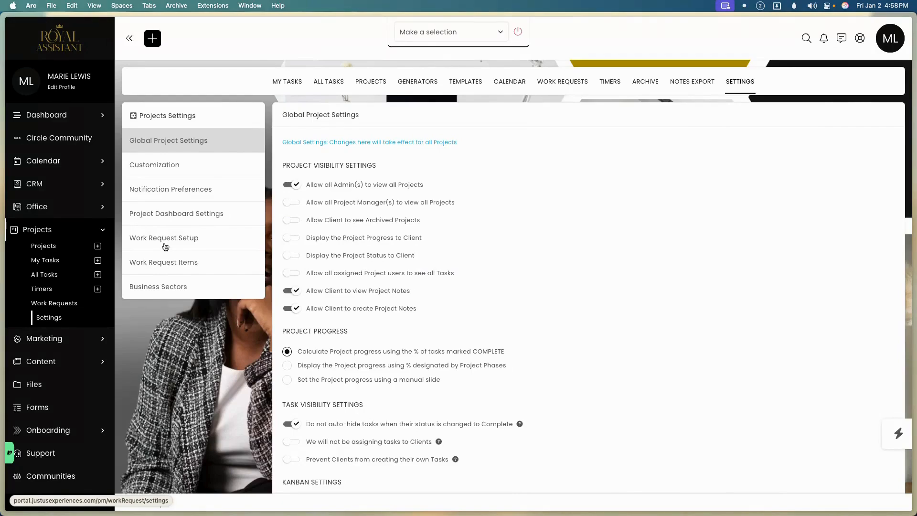
In Work Request Setup, close converted requests as Project and give converted tasks Open status.
{"action": "left_click", "coordinate": [165, 247]}
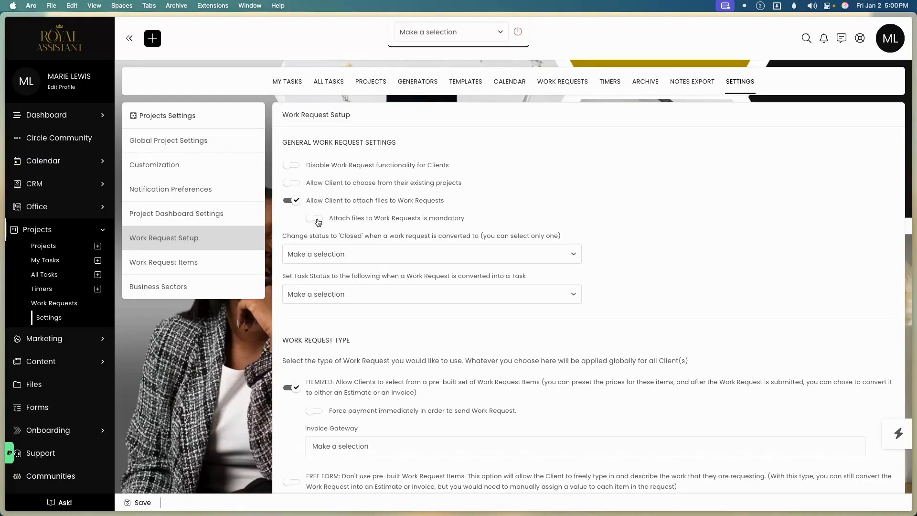
{"action": "left_click", "coordinate": [326, 256]}
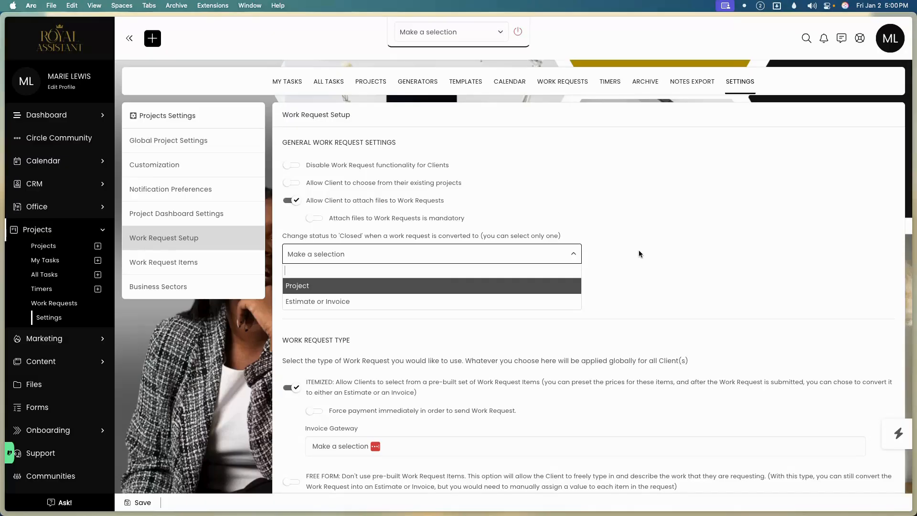
{"action": "left_click", "coordinate": [431, 285]}
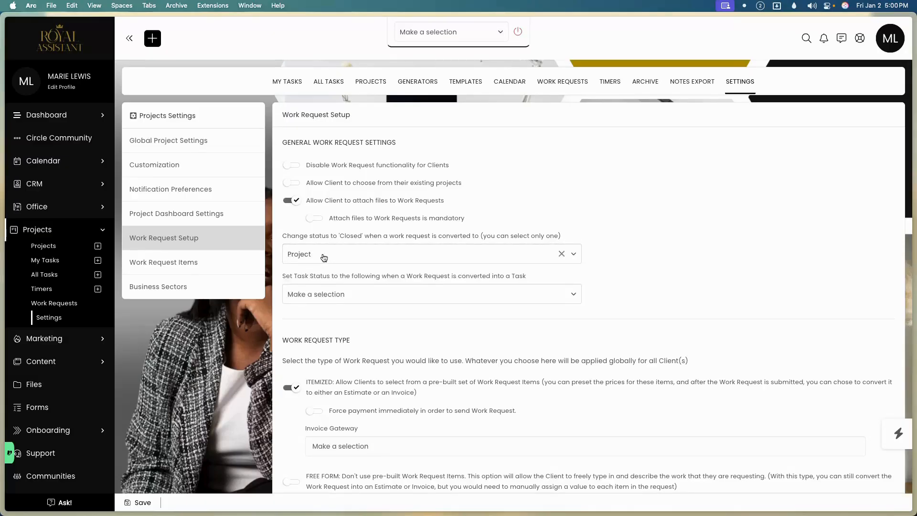
{"action": "left_click", "coordinate": [311, 296]}
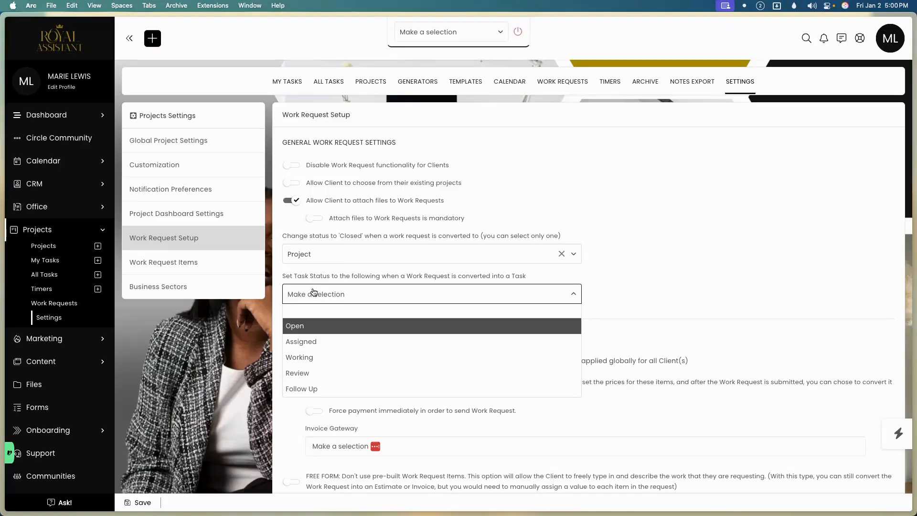
{"action": "left_click", "coordinate": [309, 327]}
{"action": "scroll", "coordinate": [385, 297], "scroll_direction": "down", "scroll_amount": 1}
{"action": "scroll", "coordinate": [385, 297], "scroll_direction": "down", "scroll_amount": 5}
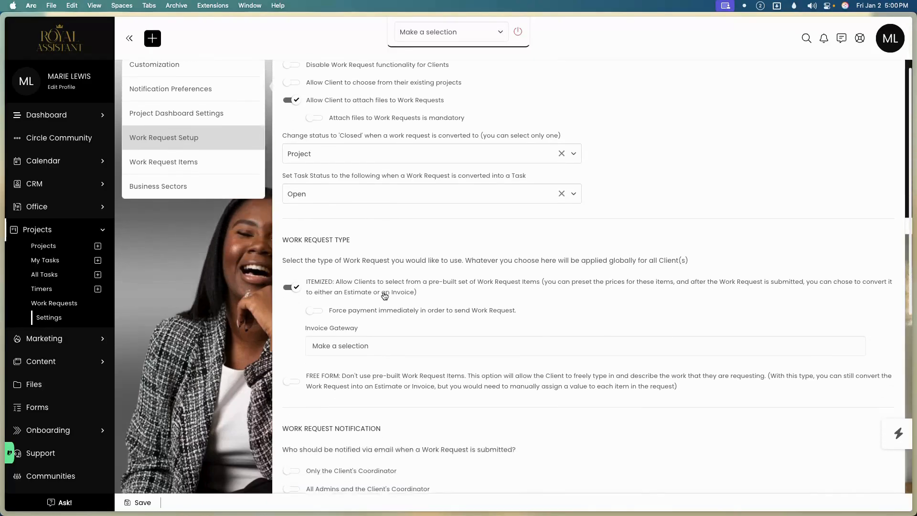
{"action": "scroll", "coordinate": [384, 297], "scroll_direction": "down", "scroll_amount": 2}
Leave forced payment off and keep work requests Itemized after trying Free Form.
{"action": "left_click", "coordinate": [373, 296]}
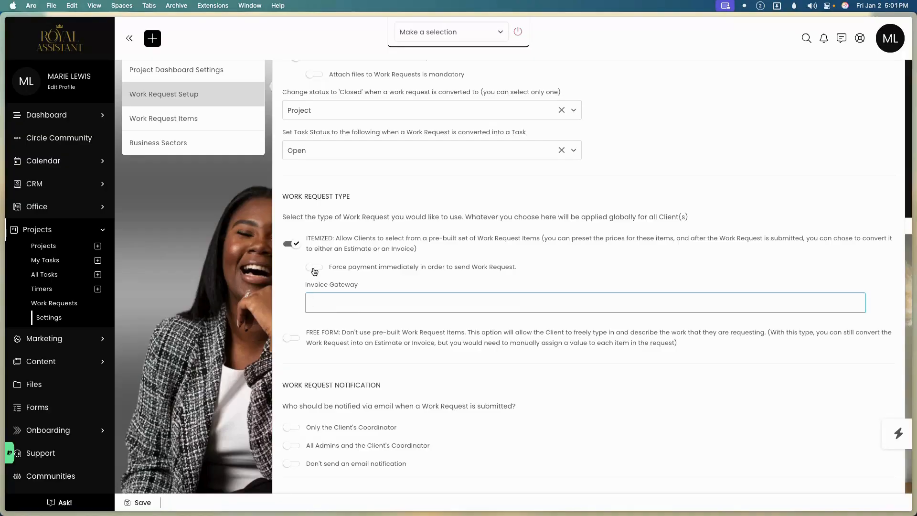
{"action": "left_click", "coordinate": [314, 270]}
{"action": "left_click", "coordinate": [321, 270]}
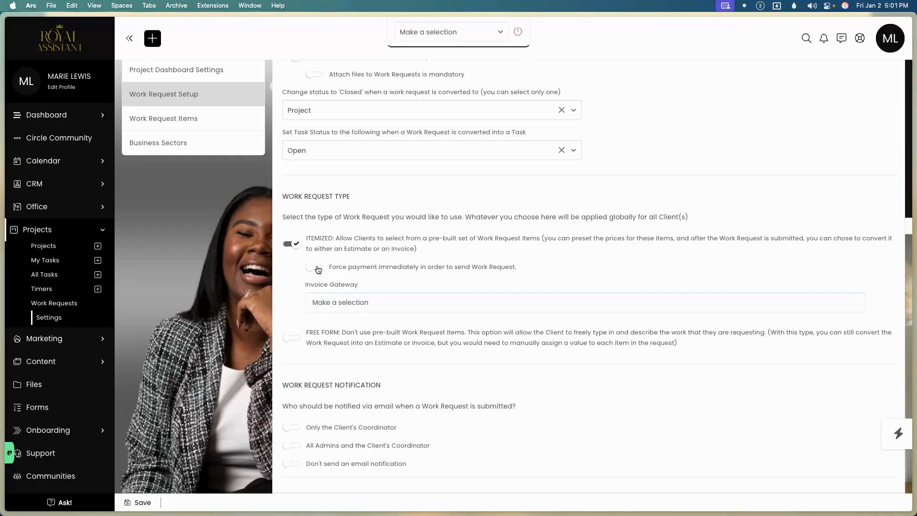
{"action": "left_click", "coordinate": [293, 339]}
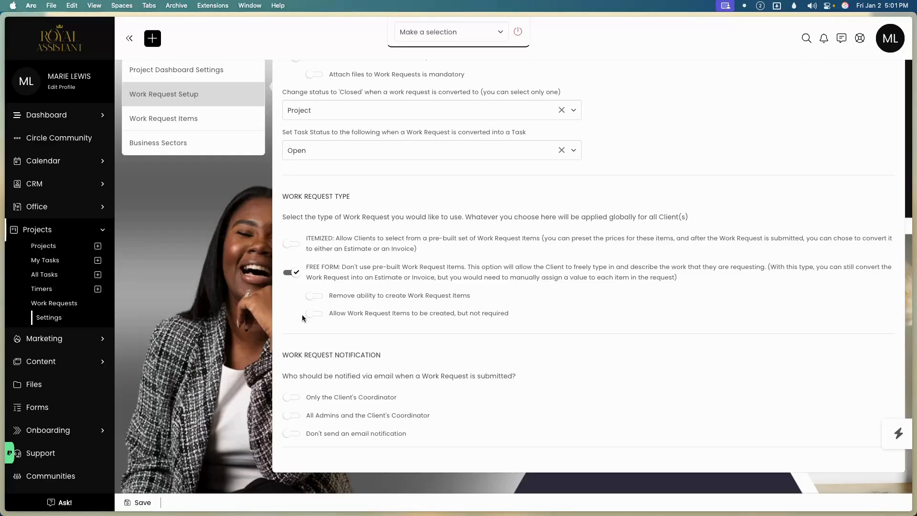
{"action": "left_click", "coordinate": [316, 296]}
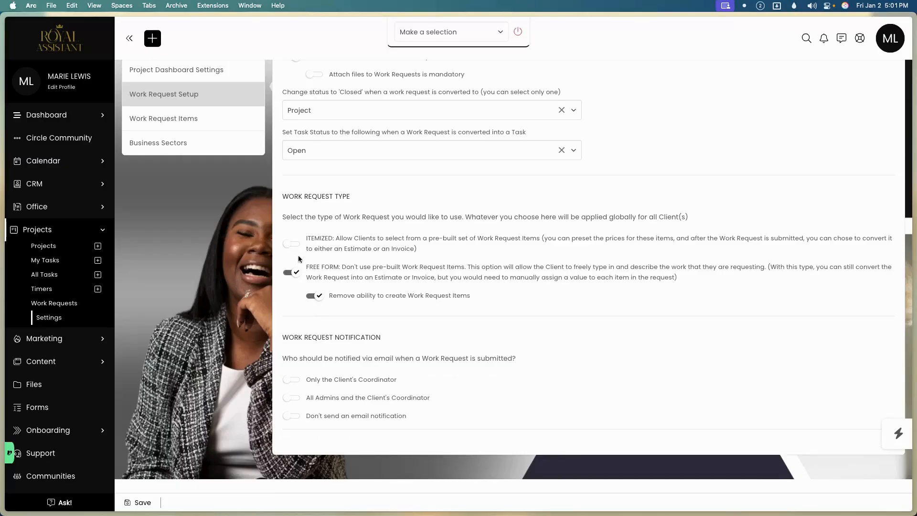
{"action": "left_click", "coordinate": [293, 246]}
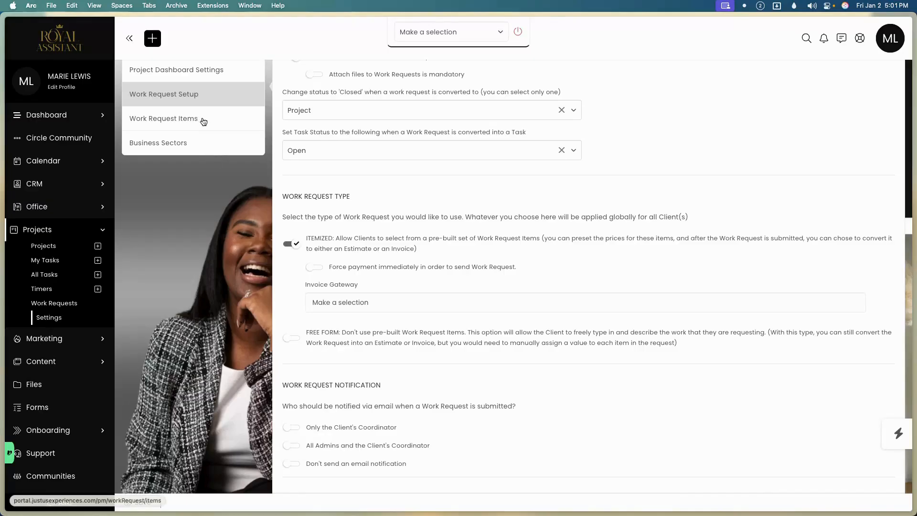
Open the Work Request Items settings page.
{"action": "scroll", "coordinate": [342, 243], "scroll_direction": "down", "scroll_amount": 3}
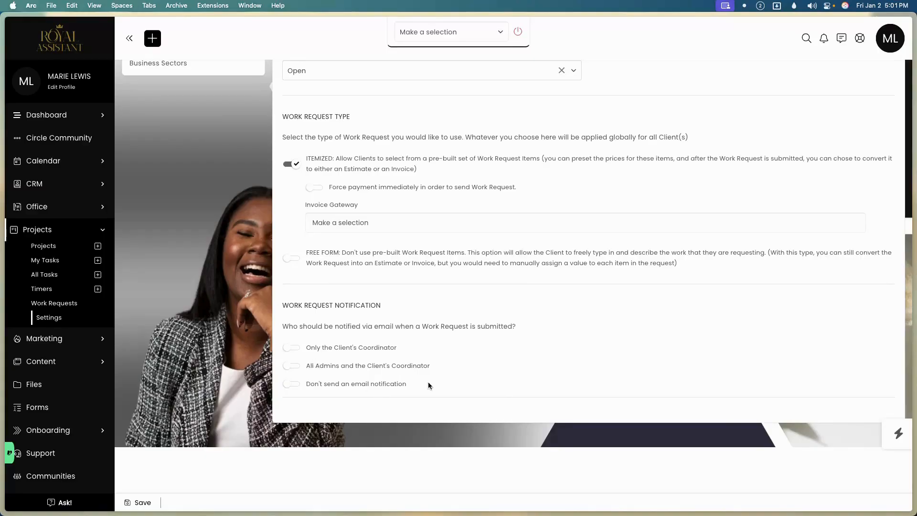
{"action": "scroll", "coordinate": [410, 383], "scroll_direction": "up", "scroll_amount": 4}
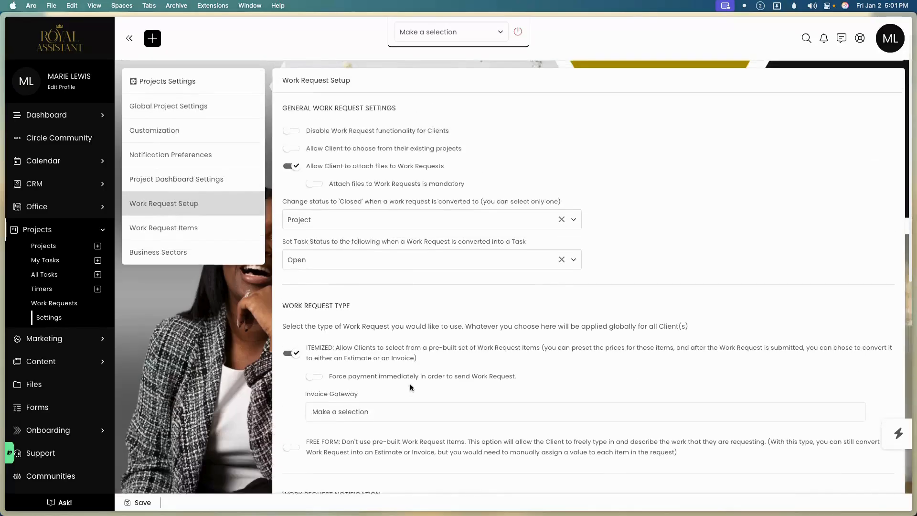
{"action": "left_click", "coordinate": [227, 229]}
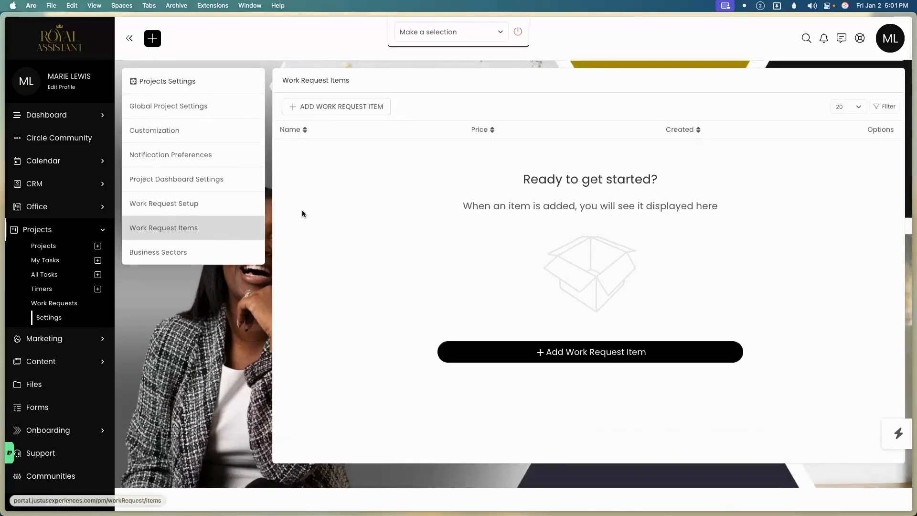
Add a work request item named Test priced 1.00, with no circles targeted.
{"action": "left_click", "coordinate": [353, 112]}
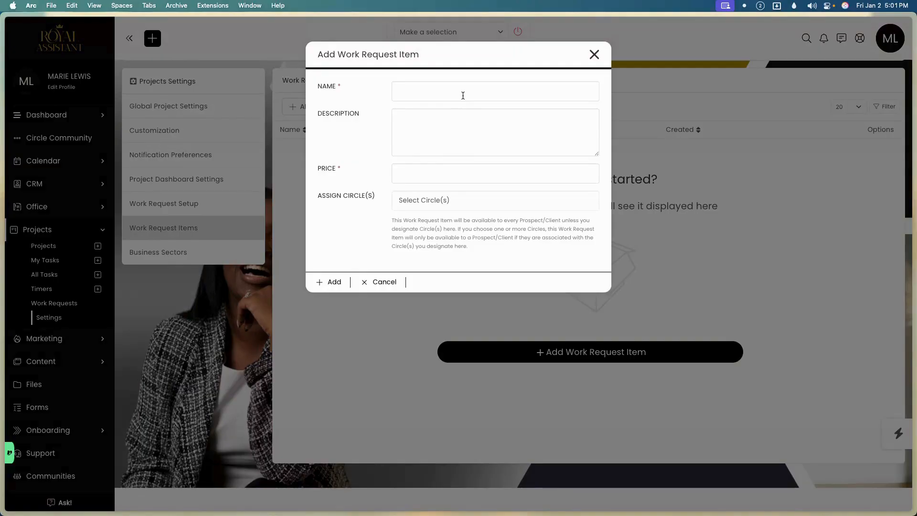
{"action": "left_click", "coordinate": [463, 95]}
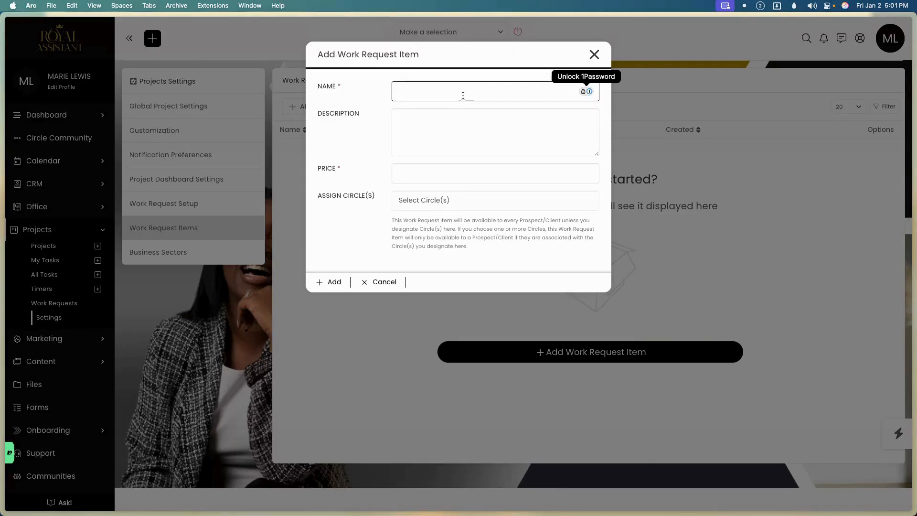
{"action": "type", "text": "Test"}
{"action": "left_click", "coordinate": [436, 129]}
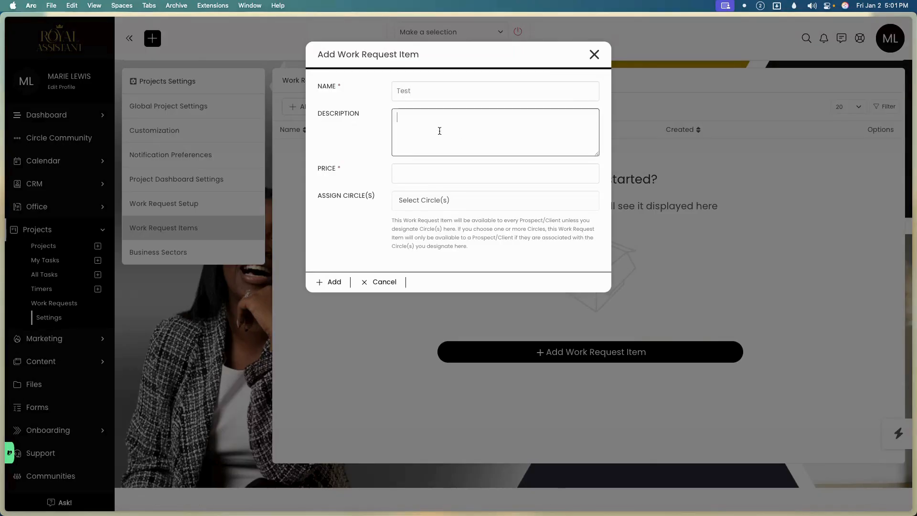
{"action": "left_click", "coordinate": [426, 172]}
{"action": "type", "text": "1.00"}
{"action": "left_click", "coordinate": [432, 197]}
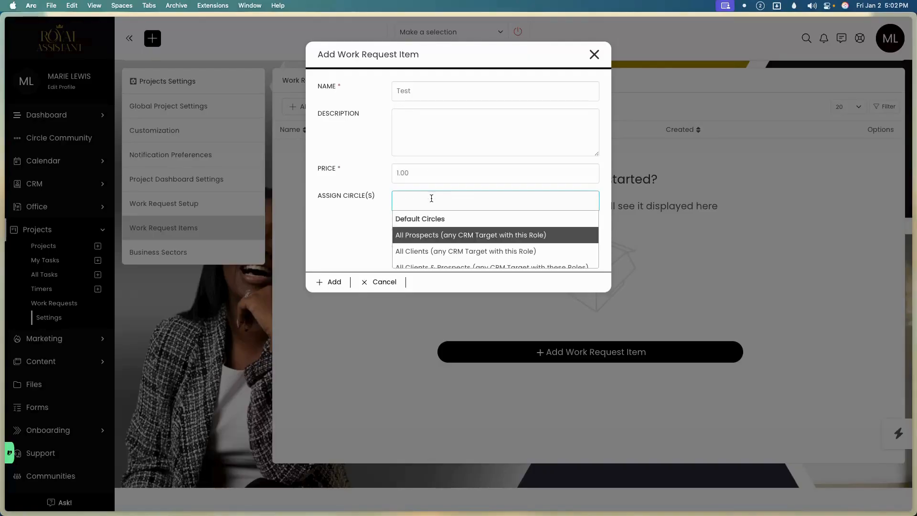
{"action": "left_click", "coordinate": [339, 234]}
{"action": "left_click", "coordinate": [336, 284]}
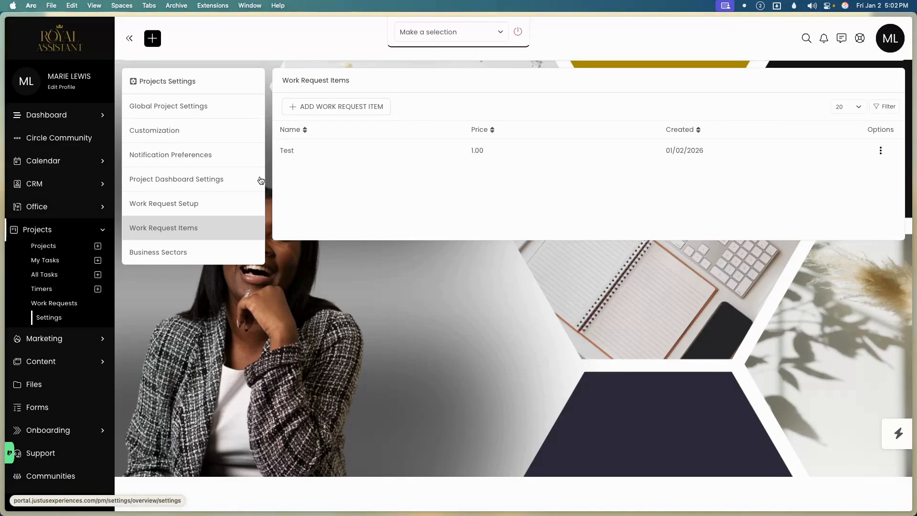
Save the Work Request Setup settings and go to the Work Requests list.
{"action": "left_click", "coordinate": [200, 205]}
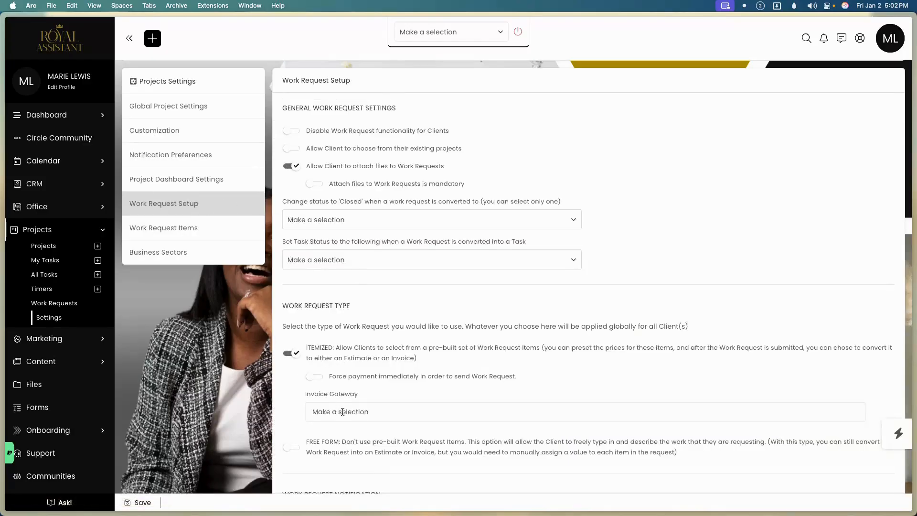
{"action": "left_click", "coordinate": [129, 499]}
{"action": "left_click", "coordinate": [68, 302]}
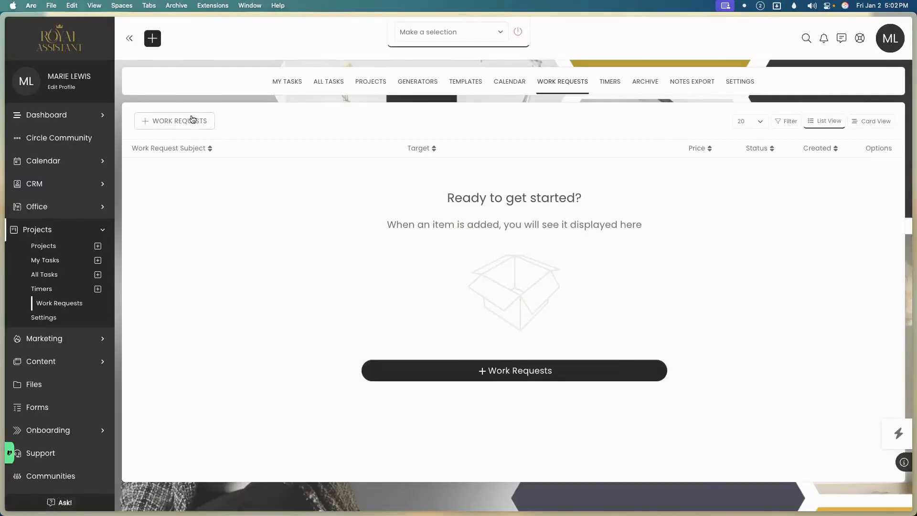
Draft a new work request with the Test: 1.00 item at quantity 6, totalling $6.00.
{"action": "left_click", "coordinate": [191, 121]}
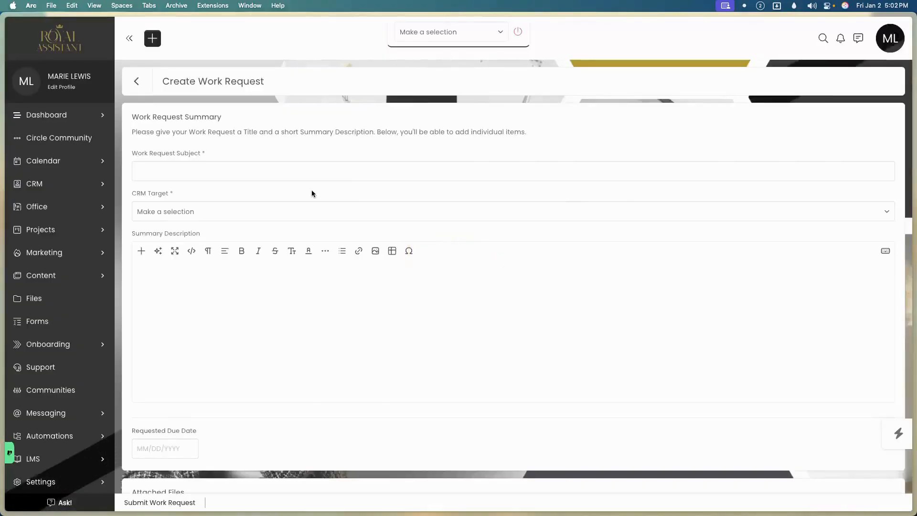
{"action": "scroll", "coordinate": [311, 194], "scroll_direction": "down", "scroll_amount": 5}
{"action": "left_click", "coordinate": [276, 392]}
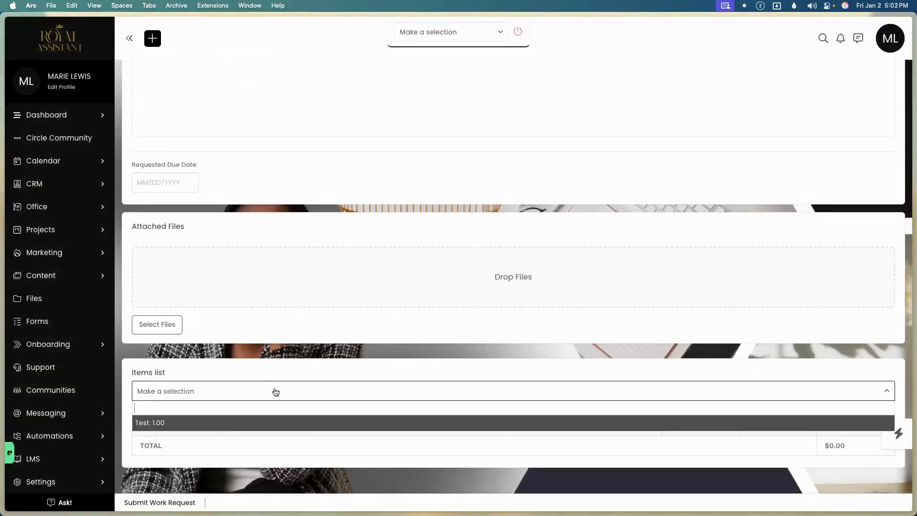
{"action": "left_click", "coordinate": [213, 423]}
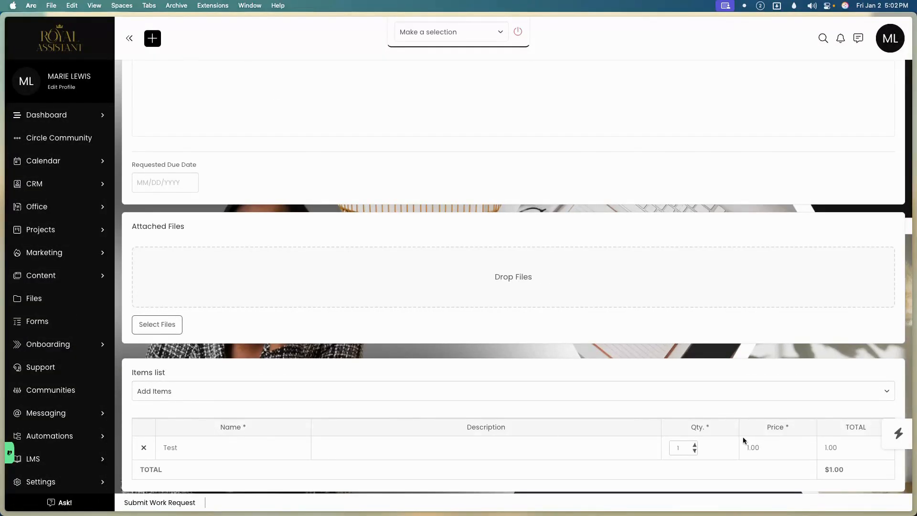
{"action": "left_click", "coordinate": [695, 444]}
{"action": "left_click", "coordinate": [695, 445]}
{"action": "left_click", "coordinate": [695, 444]}
{"action": "scroll", "coordinate": [695, 444], "scroll_direction": "down", "scroll_amount": 1}
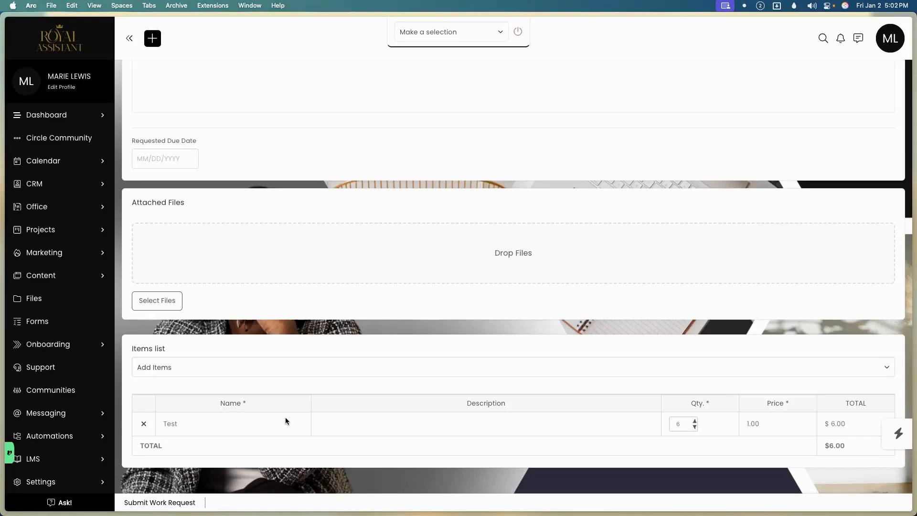
{"action": "scroll", "coordinate": [279, 381], "scroll_direction": "up", "scroll_amount": 6}
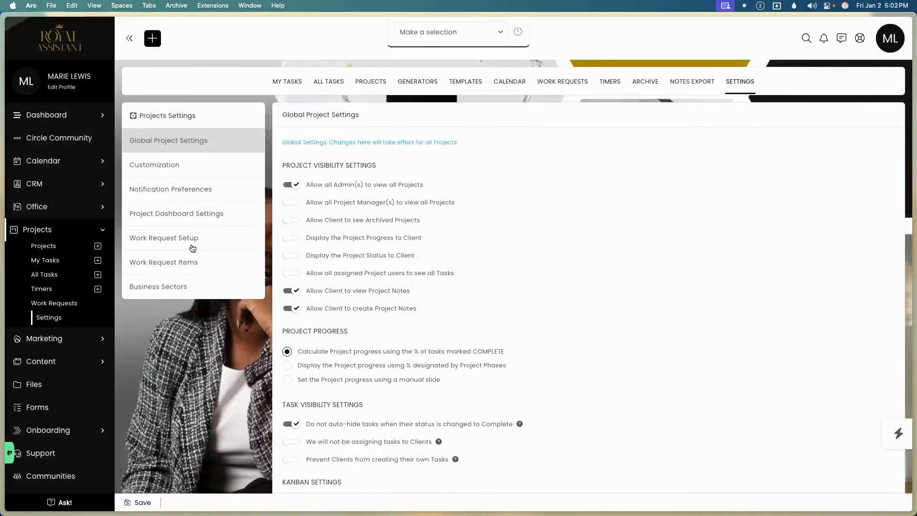
In Work Request Setup, set 'Closed' conversion to Project and converted task status to Open.
{"action": "left_click", "coordinate": [192, 241]}
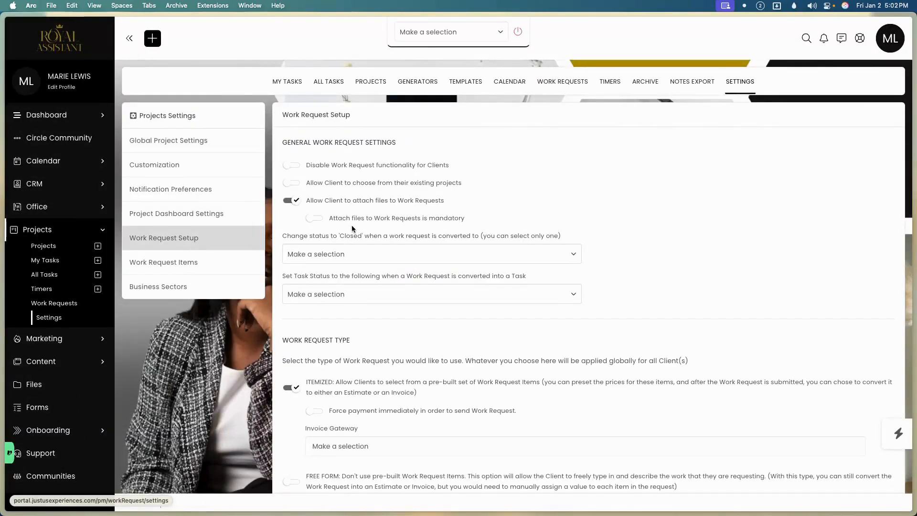
{"action": "left_click", "coordinate": [349, 256]}
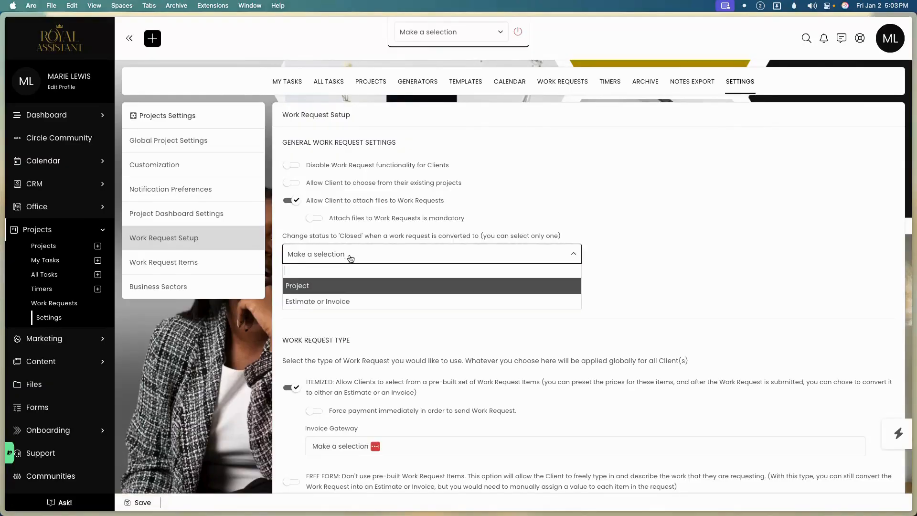
{"action": "left_click", "coordinate": [342, 284]}
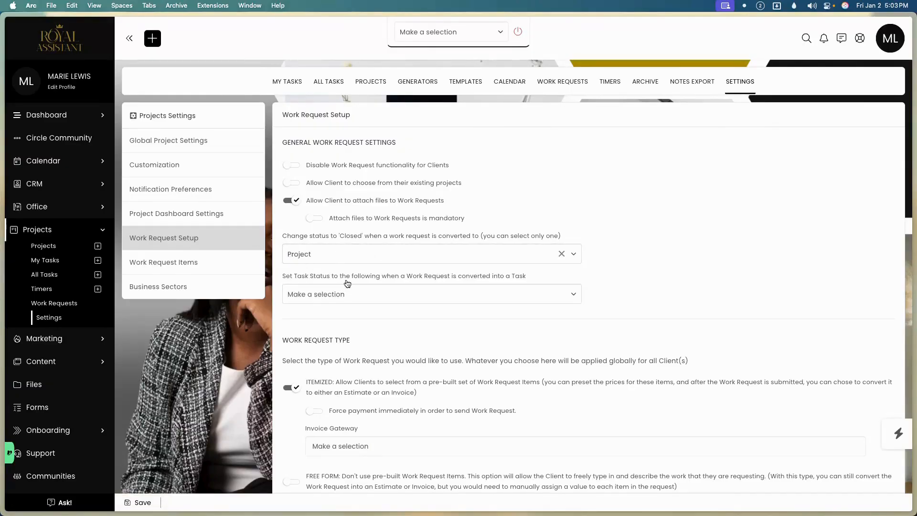
{"action": "left_click", "coordinate": [341, 299]}
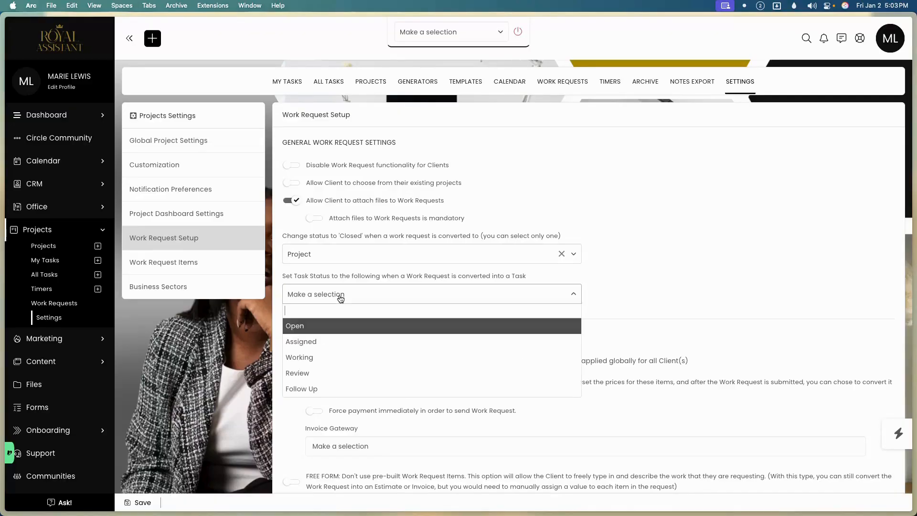
{"action": "left_click", "coordinate": [319, 328]}
{"action": "scroll", "coordinate": [319, 334], "scroll_direction": "down", "scroll_amount": 2}
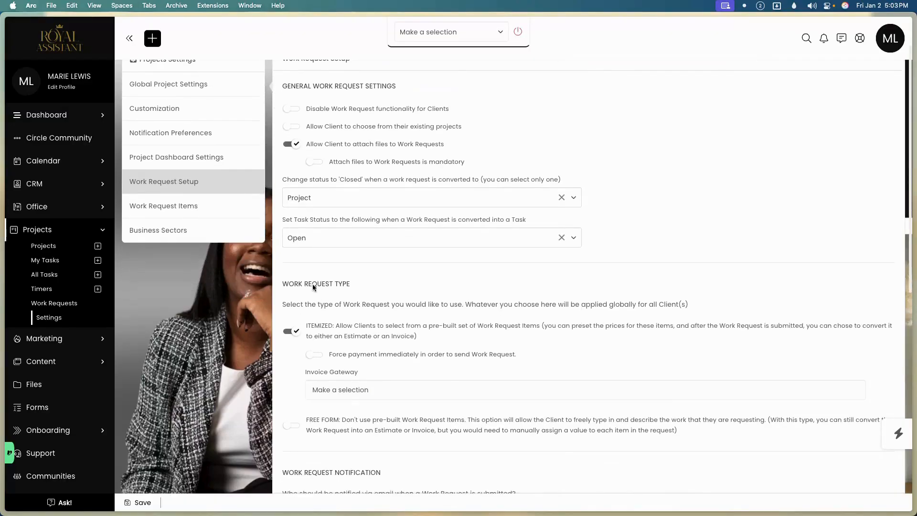
{"action": "scroll", "coordinate": [351, 257], "scroll_direction": "down", "scroll_amount": 2}
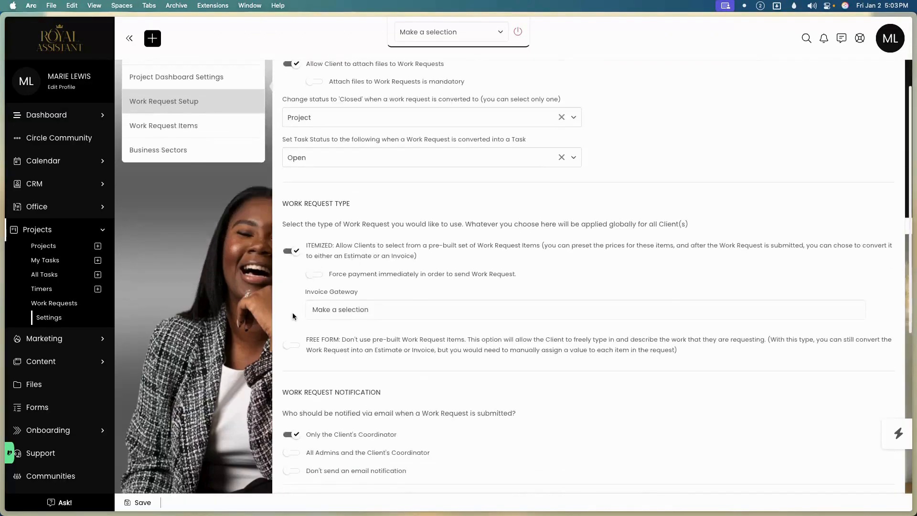
Switch to Free Form requests, remove item creation, save, and go to the Work Requests list.
{"action": "left_click", "coordinate": [292, 345]}
{"action": "left_click", "coordinate": [316, 304]}
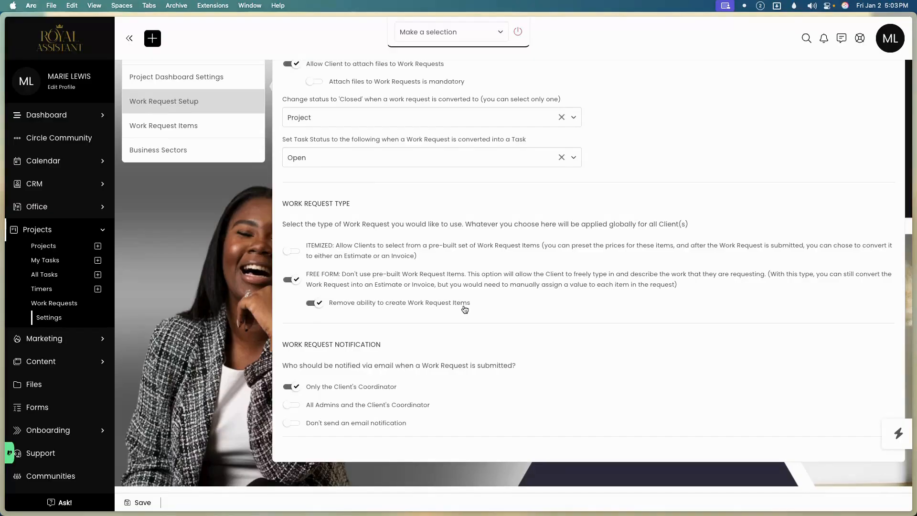
{"action": "left_click", "coordinate": [141, 502]}
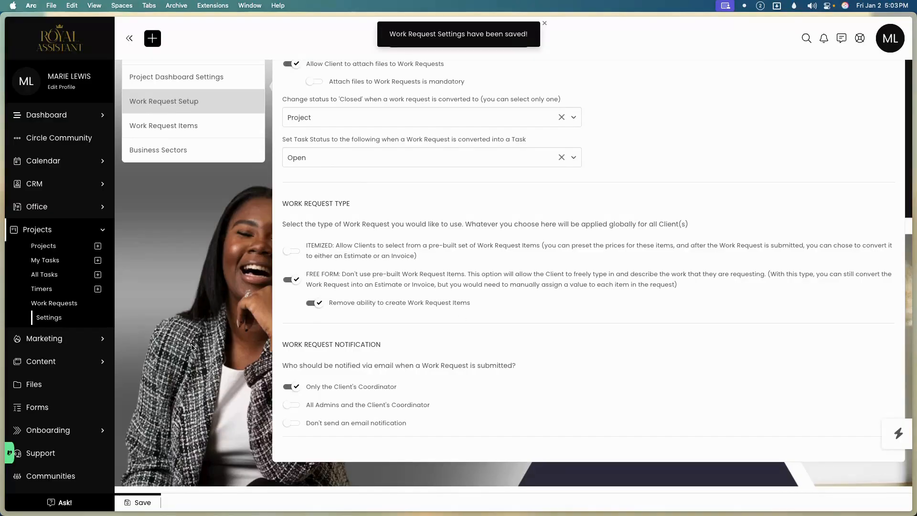
{"action": "scroll", "coordinate": [388, 238], "scroll_direction": "up", "scroll_amount": 5}
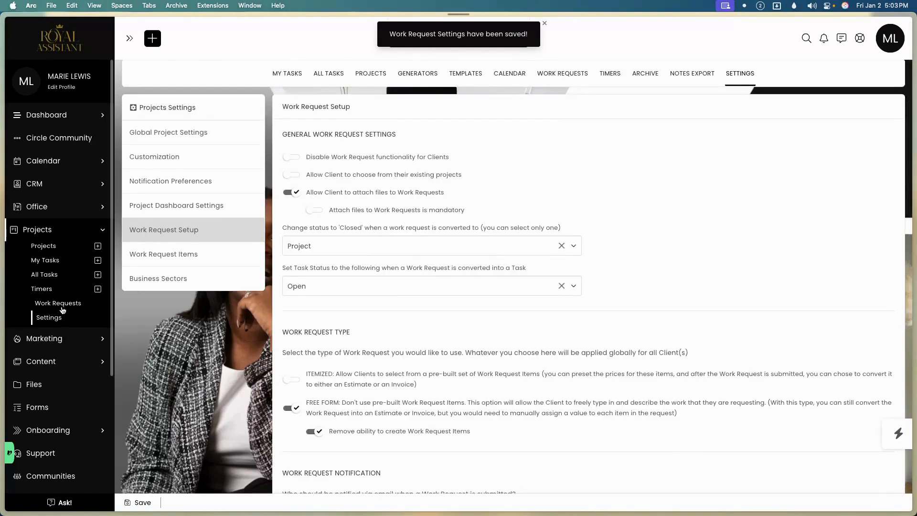
{"action": "left_click", "coordinate": [62, 308]}
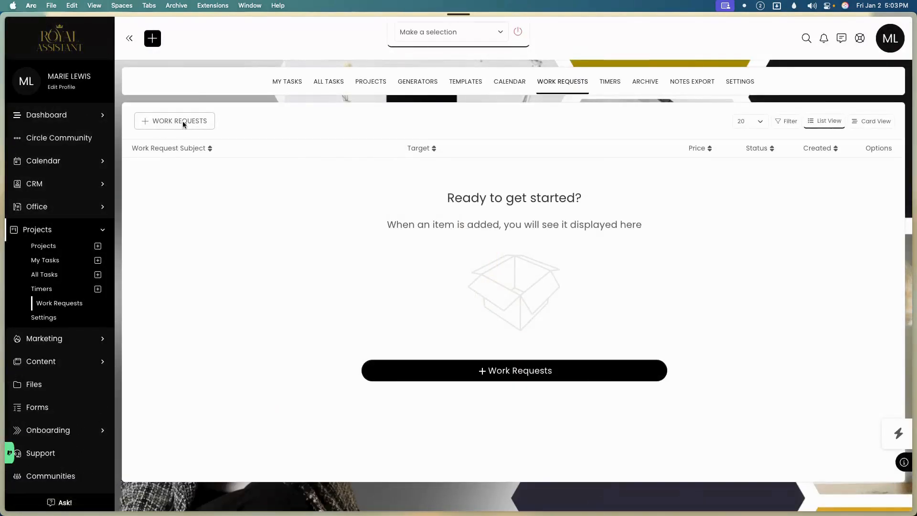
Start a work request titled Test with the client contact as CRM target.
{"action": "left_click", "coordinate": [184, 123]}
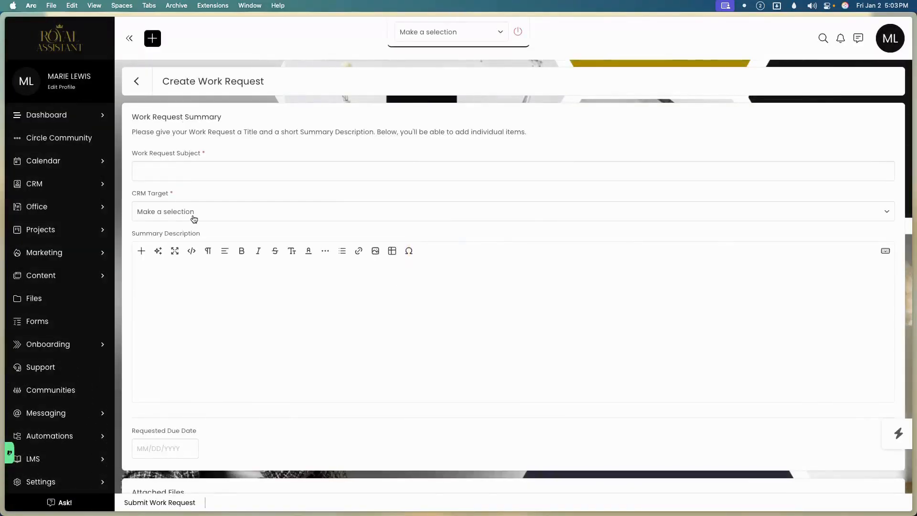
{"action": "scroll", "coordinate": [196, 211], "scroll_direction": "down", "scroll_amount": 3}
{"action": "scroll", "coordinate": [195, 211], "scroll_direction": "down", "scroll_amount": 1}
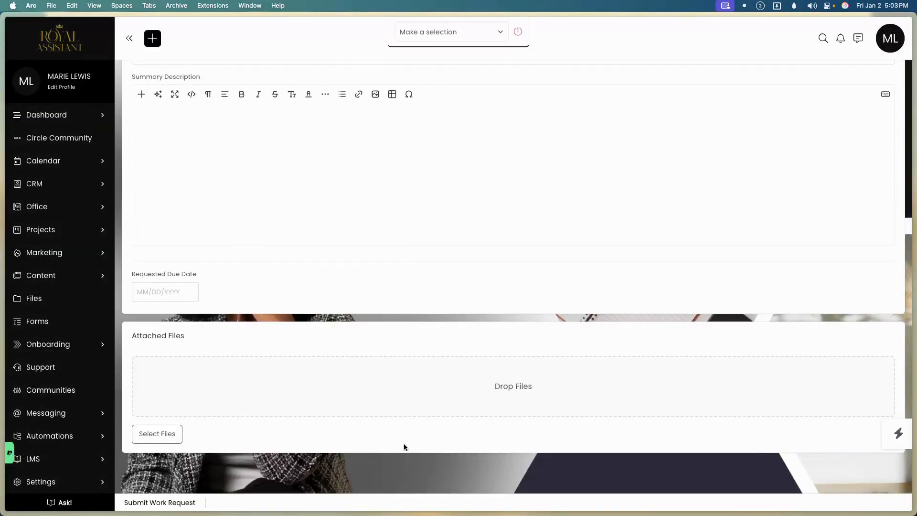
{"action": "scroll", "coordinate": [403, 445], "scroll_direction": "up", "scroll_amount": 4}
{"action": "left_click", "coordinate": [207, 172]}
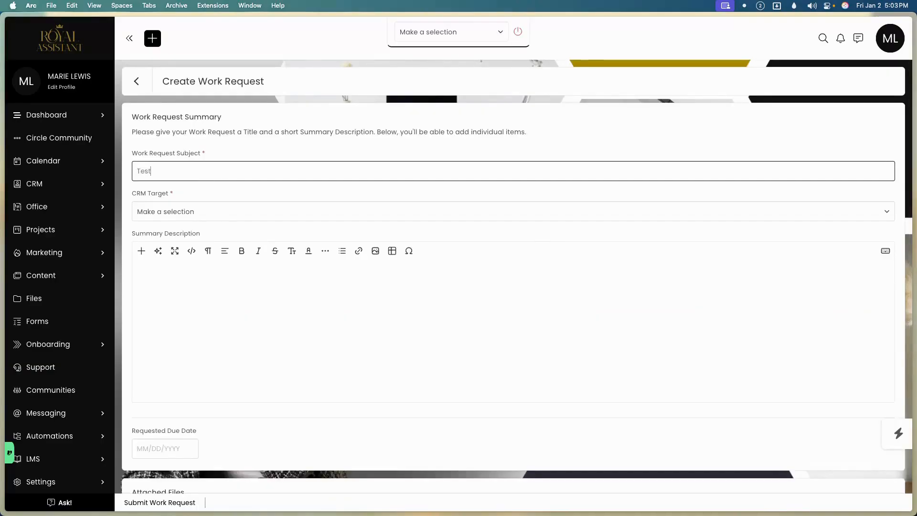
{"action": "left_click", "coordinate": [212, 211]}
{"action": "left_click", "coordinate": [180, 261]}
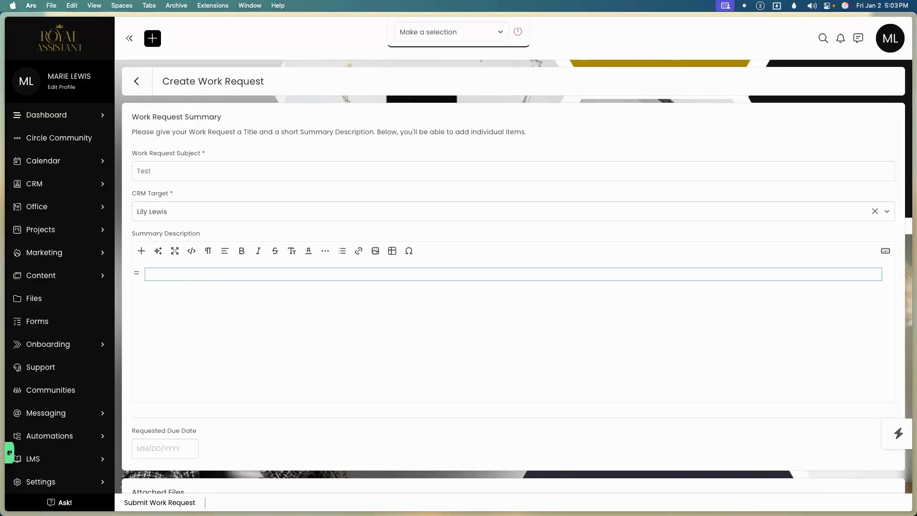
{"action": "type", "text": "est"}
{"action": "scroll", "coordinate": [188, 352], "scroll_direction": "down", "scroll_amount": 3}
Set the due date to 01/16/2026, attach Newsletter Banner 1000x350.png, and submit the request.
{"action": "left_click", "coordinate": [152, 311]}
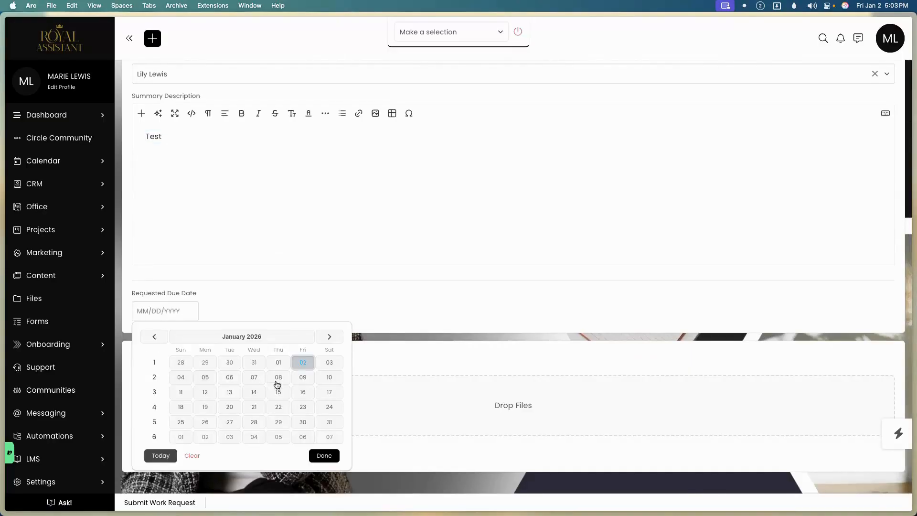
{"action": "left_click", "coordinate": [302, 395]}
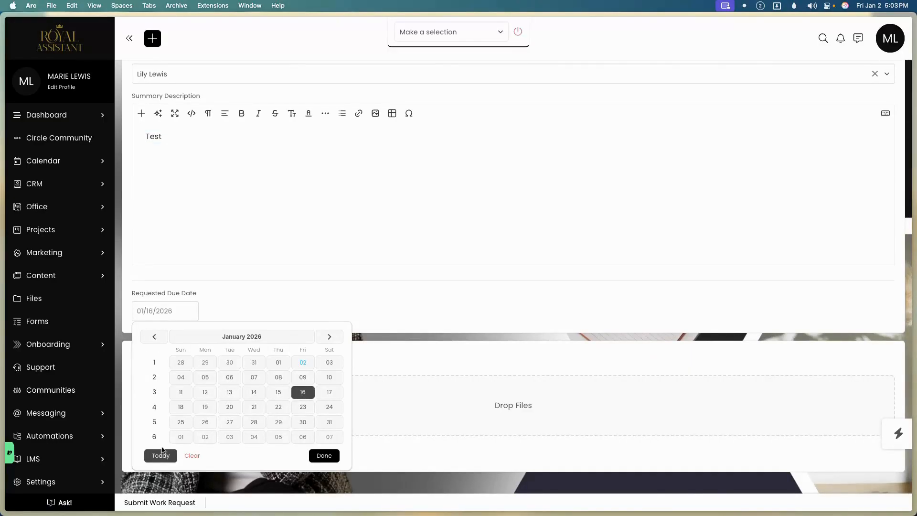
{"action": "left_click", "coordinate": [315, 456]}
{"action": "left_click", "coordinate": [176, 459]}
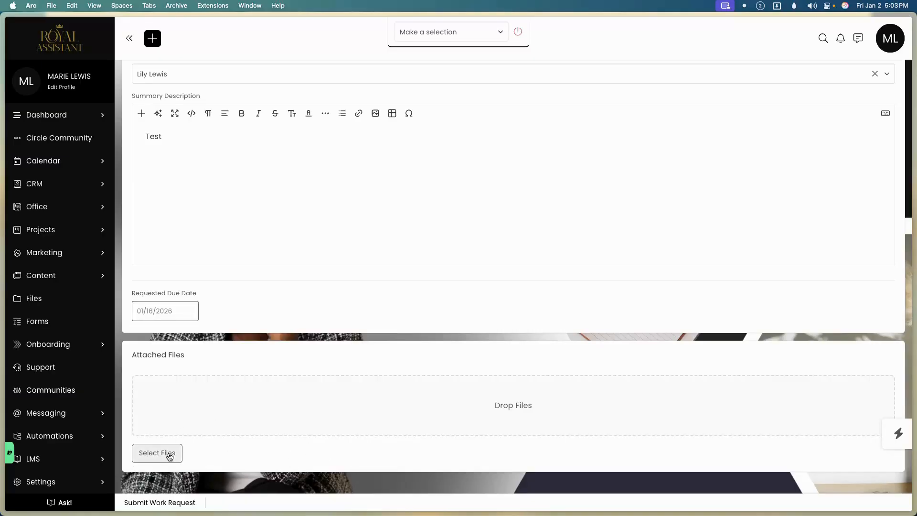
{"action": "double_click", "coordinate": [624, 225]}
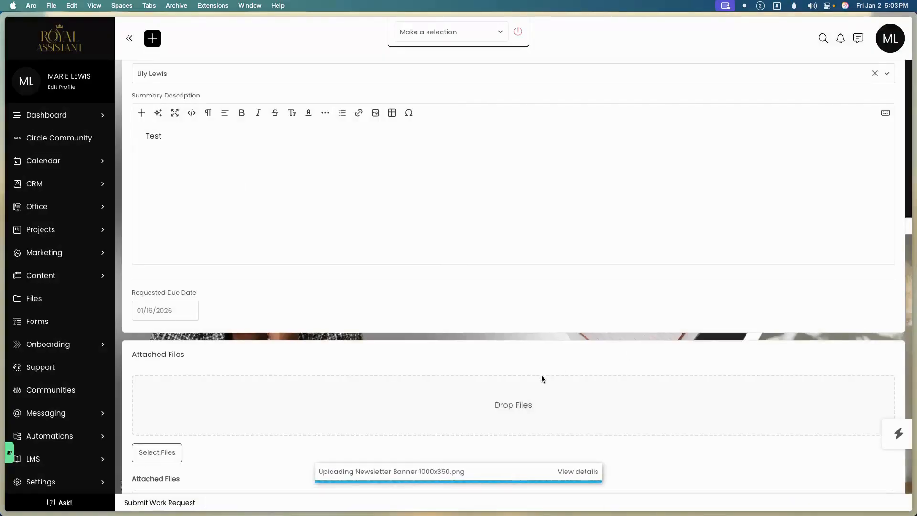
{"action": "scroll", "coordinate": [543, 378], "scroll_direction": "down", "scroll_amount": 3}
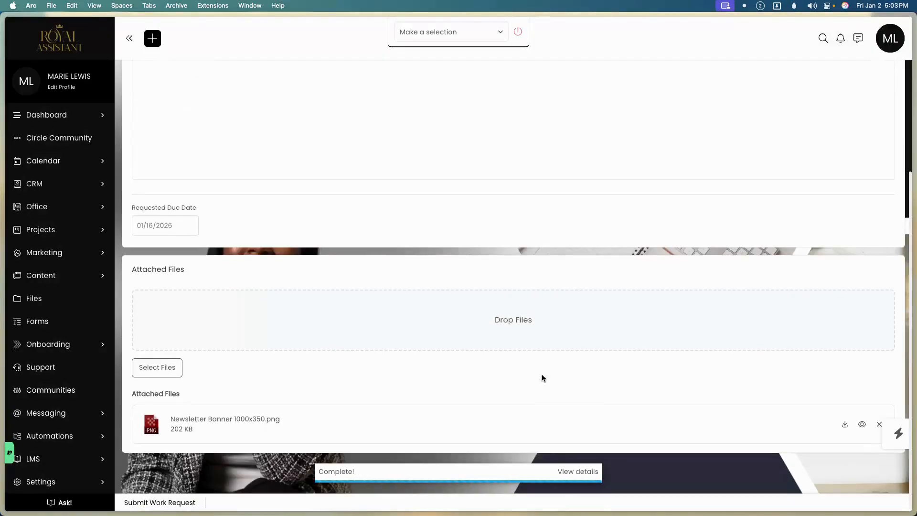
{"action": "left_click", "coordinate": [187, 504]}
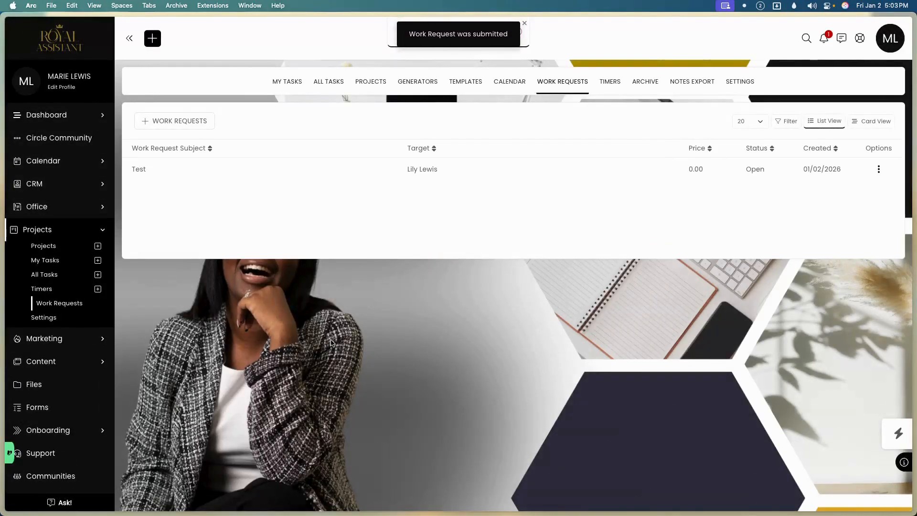
View the Test request's details and edit form, then return to the Work Requests list unchanged.
{"action": "left_click", "coordinate": [280, 173]}
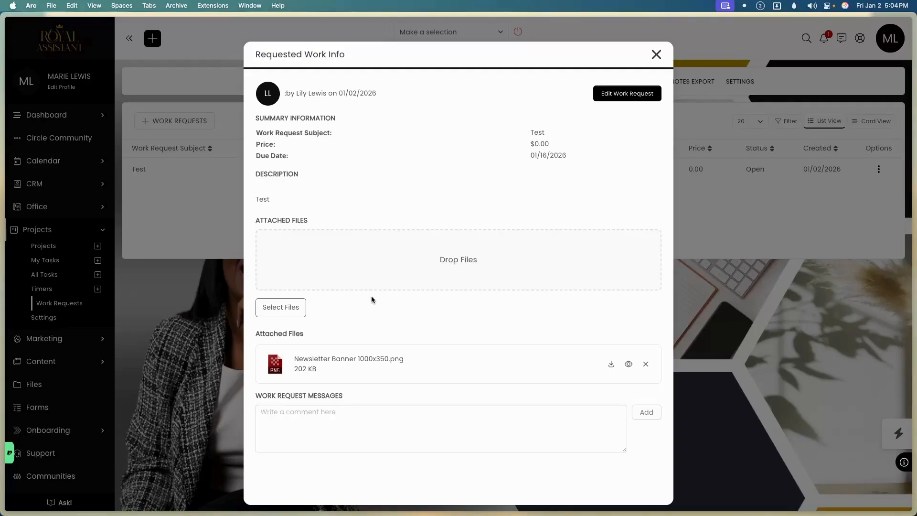
{"action": "left_click", "coordinate": [627, 94]}
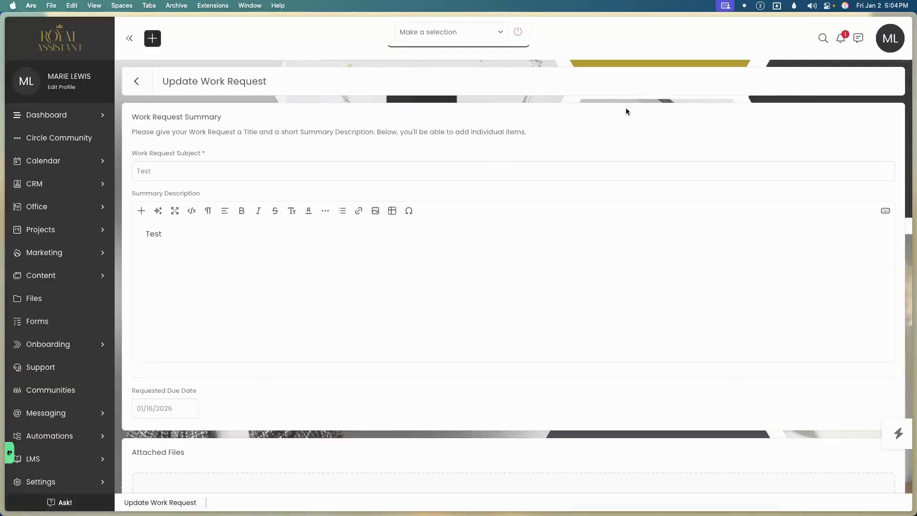
{"action": "scroll", "coordinate": [409, 207], "scroll_direction": "down", "scroll_amount": 5}
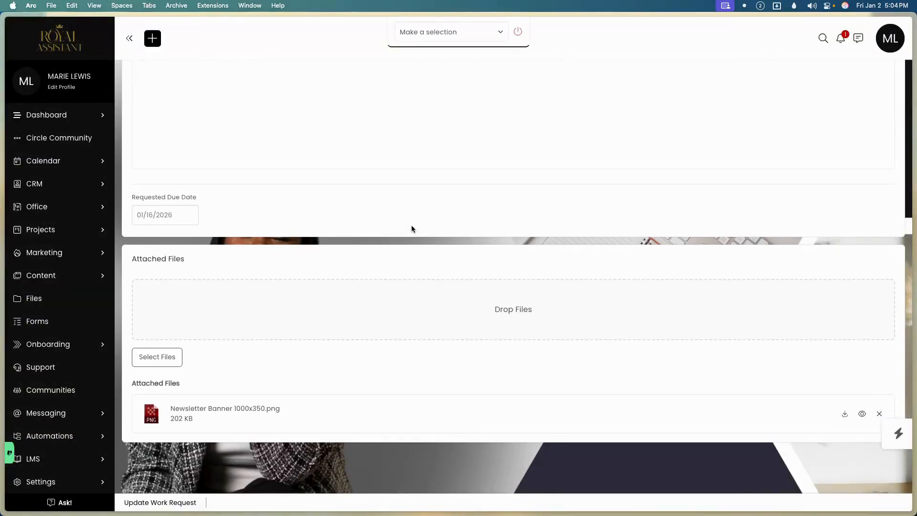
{"action": "scroll", "coordinate": [413, 223], "scroll_direction": "up", "scroll_amount": 5}
{"action": "scroll", "coordinate": [310, 281], "scroll_direction": "down", "scroll_amount": 4}
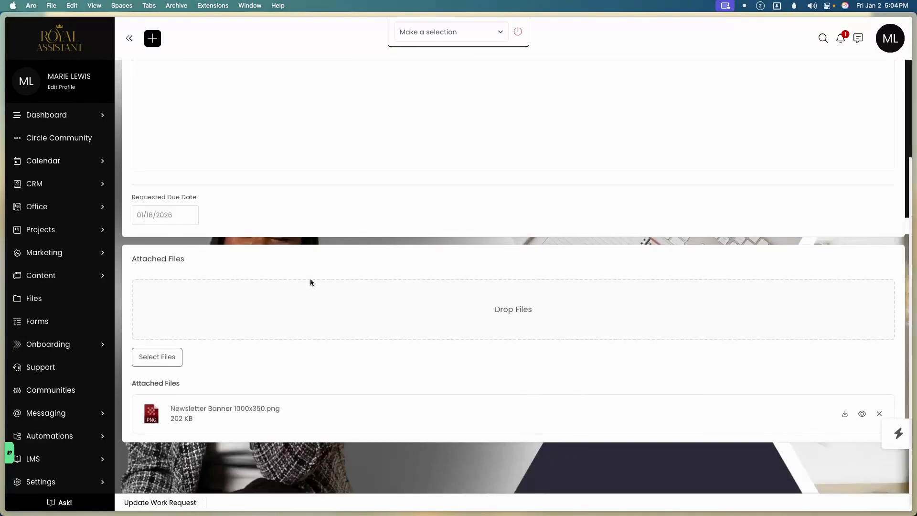
{"action": "scroll", "coordinate": [282, 273], "scroll_direction": "up", "scroll_amount": 4}
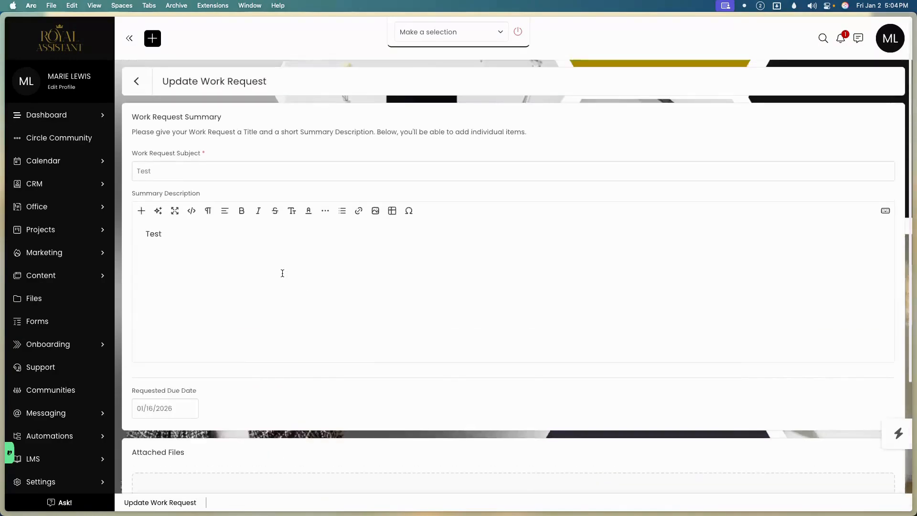
{"action": "left_click", "coordinate": [137, 81]}
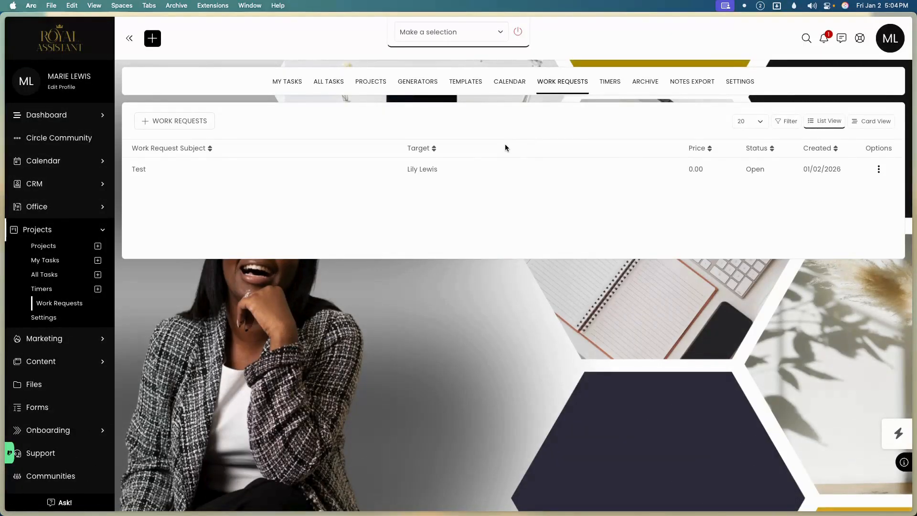
{"action": "left_click", "coordinate": [878, 169]}
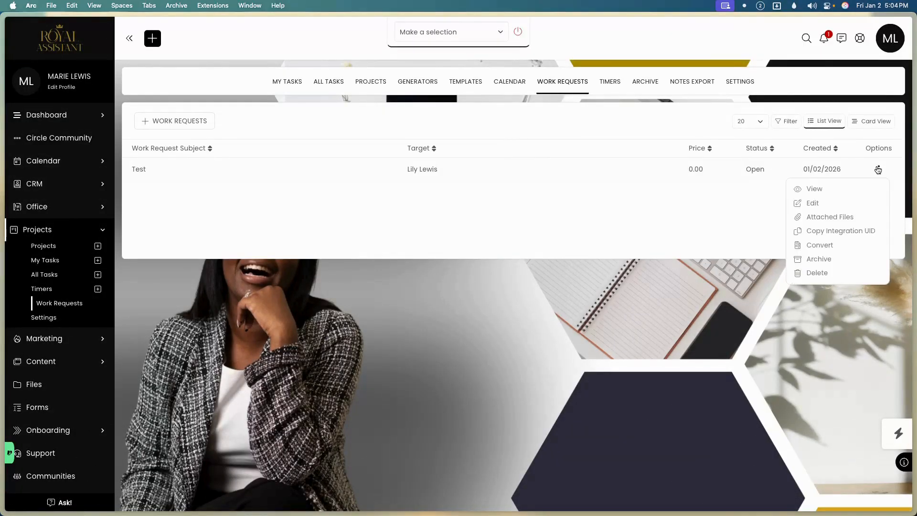
{"action": "left_click", "coordinate": [814, 189]}
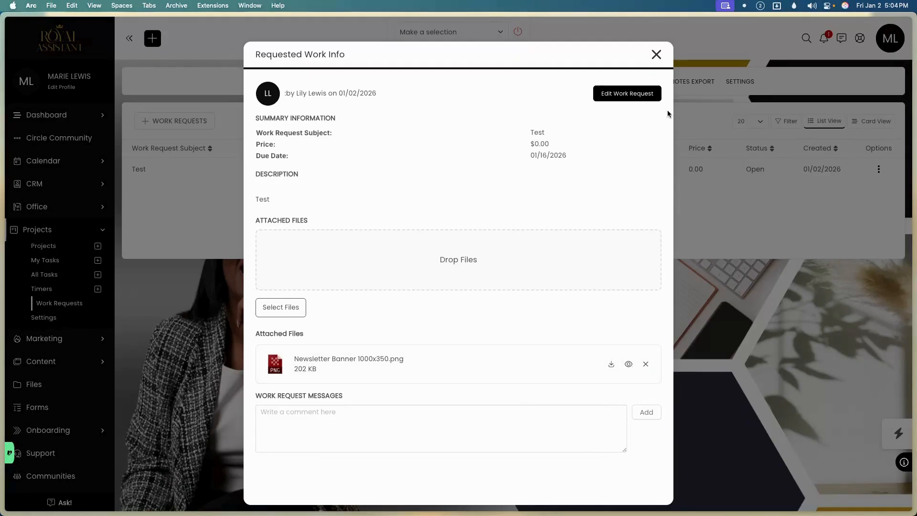
{"action": "left_click", "coordinate": [657, 55]}
{"action": "left_click", "coordinate": [877, 172]}
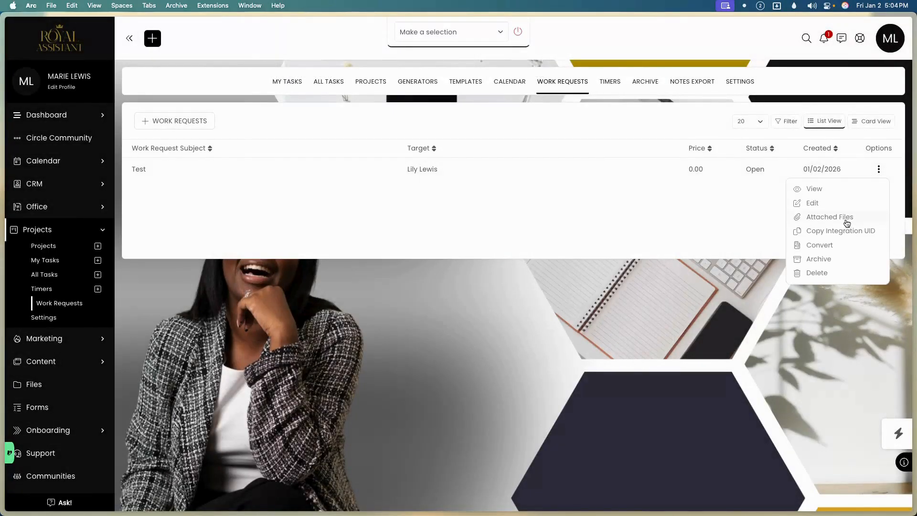
{"action": "left_click", "coordinate": [847, 217]}
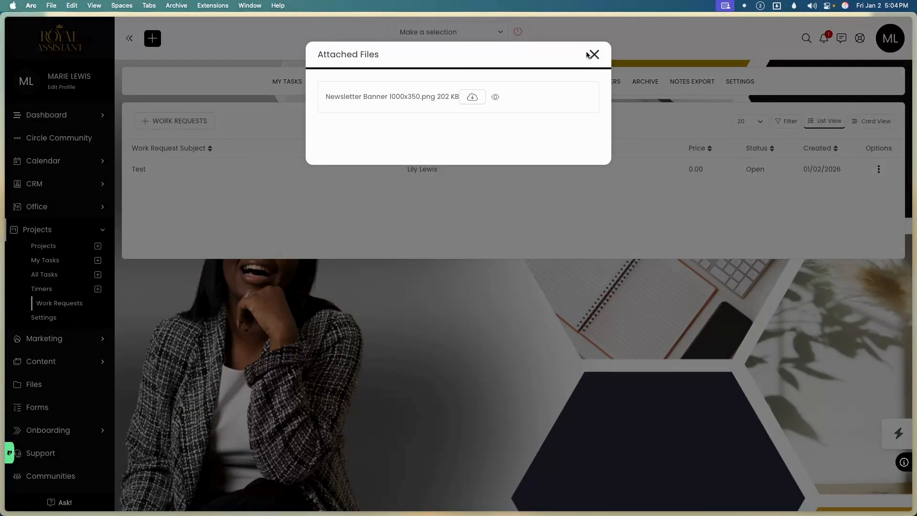
{"action": "left_click", "coordinate": [593, 54]}
{"action": "left_click", "coordinate": [878, 170]}
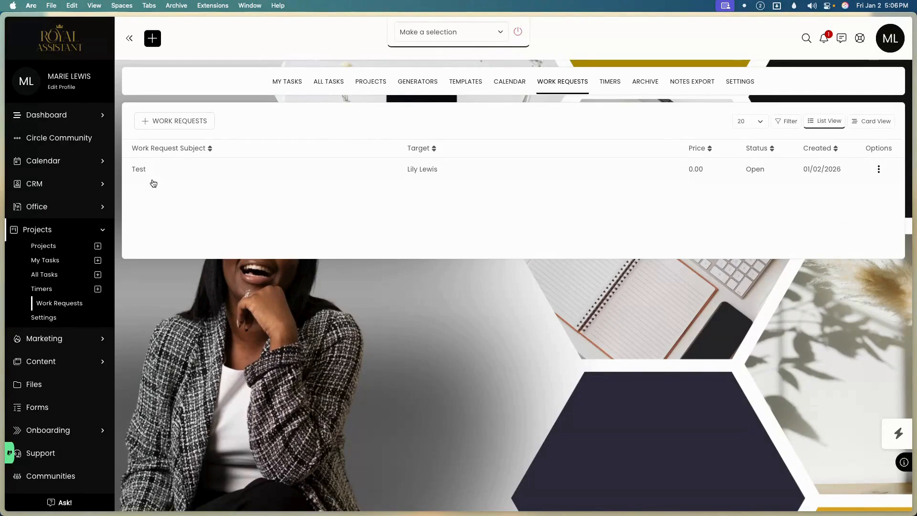
{"action": "left_click", "coordinate": [292, 173]}
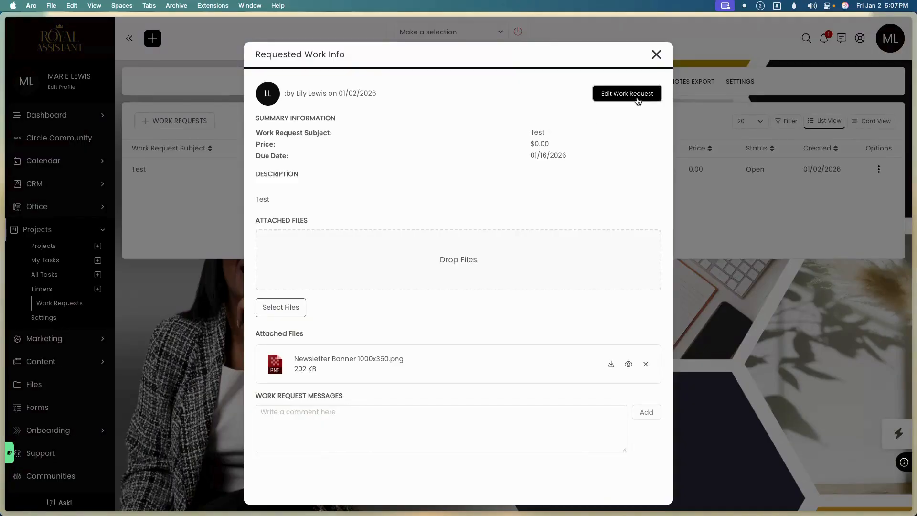
{"action": "left_click", "coordinate": [657, 55]}
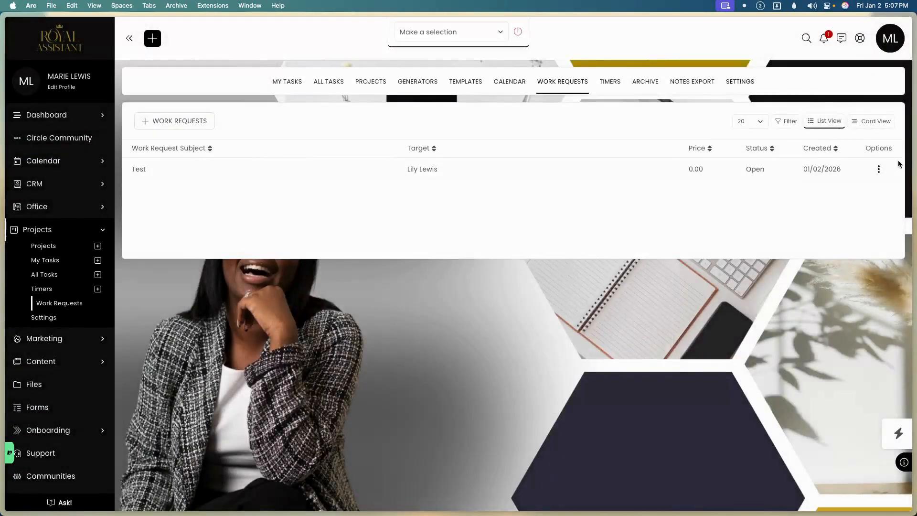
{"action": "left_click", "coordinate": [880, 169]}
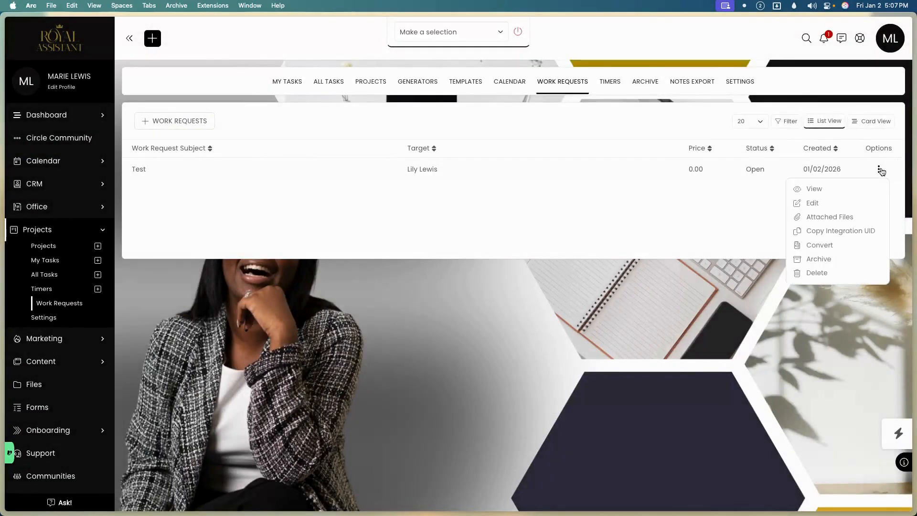
Open Convert for the Test request and try the existing invoice, new estimate and existing estimate options.
{"action": "left_click", "coordinate": [830, 252]}
{"action": "left_click", "coordinate": [374, 98]}
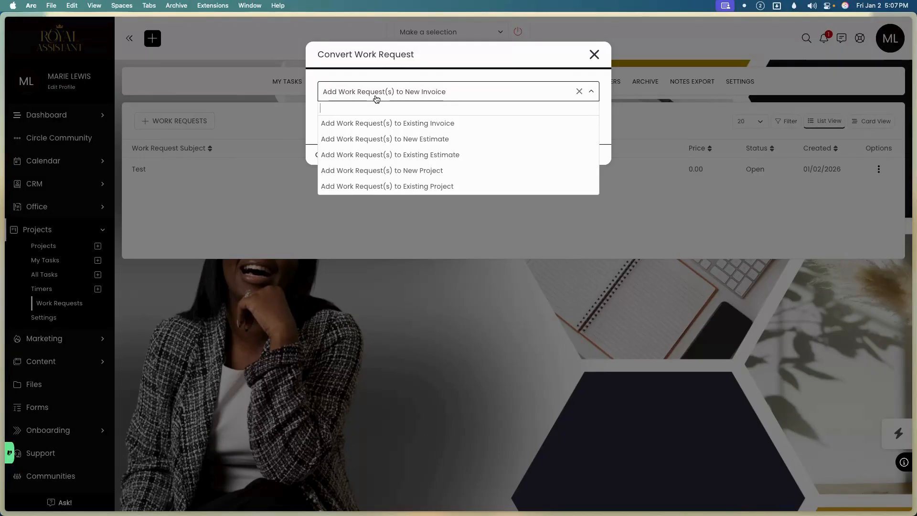
{"action": "left_click", "coordinate": [381, 122]}
{"action": "left_click", "coordinate": [381, 120]}
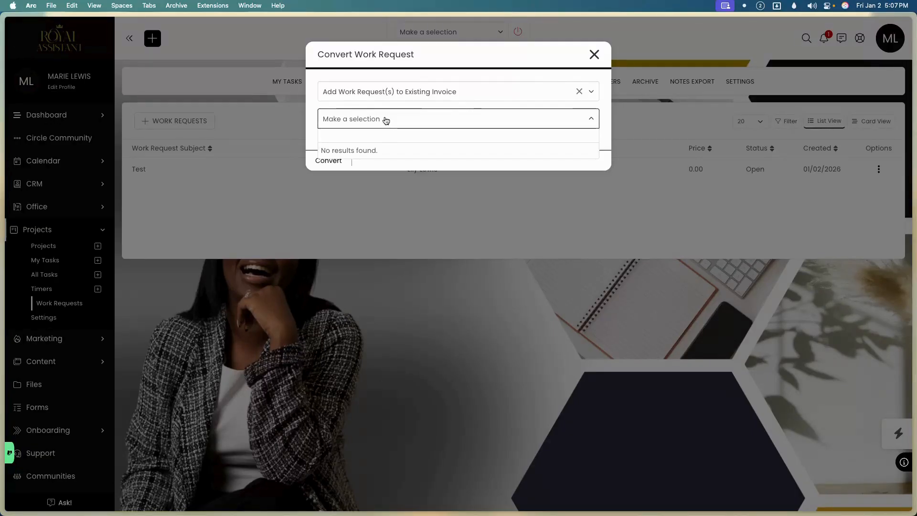
{"action": "left_click", "coordinate": [409, 89]}
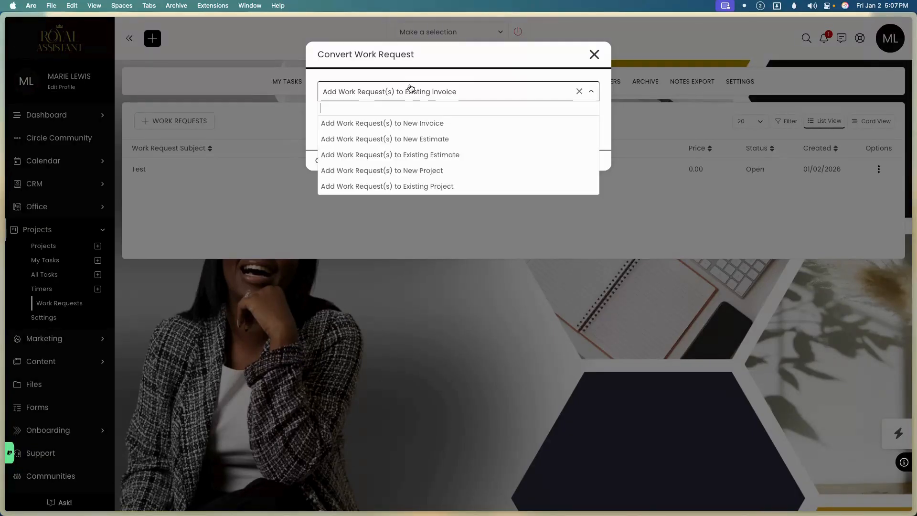
{"action": "left_click", "coordinate": [410, 139]}
{"action": "left_click", "coordinate": [430, 92]}
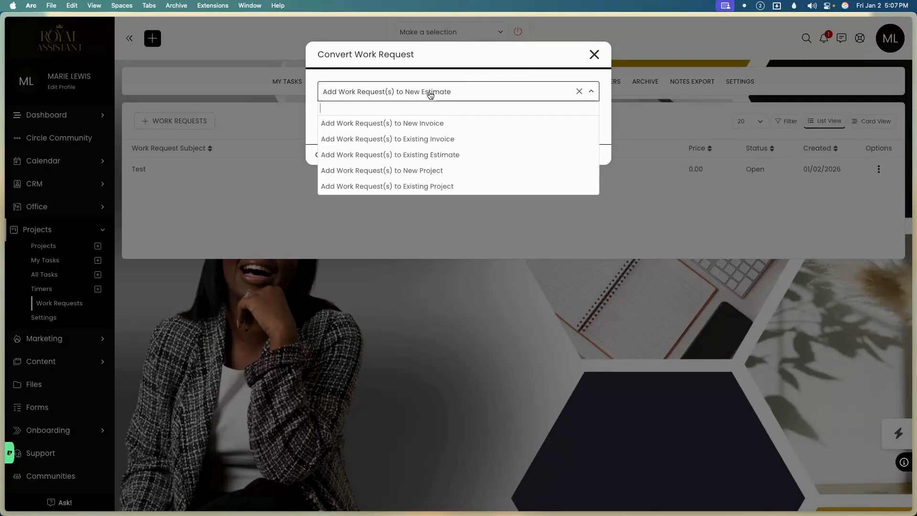
{"action": "left_click", "coordinate": [424, 155]}
{"action": "left_click", "coordinate": [428, 124]}
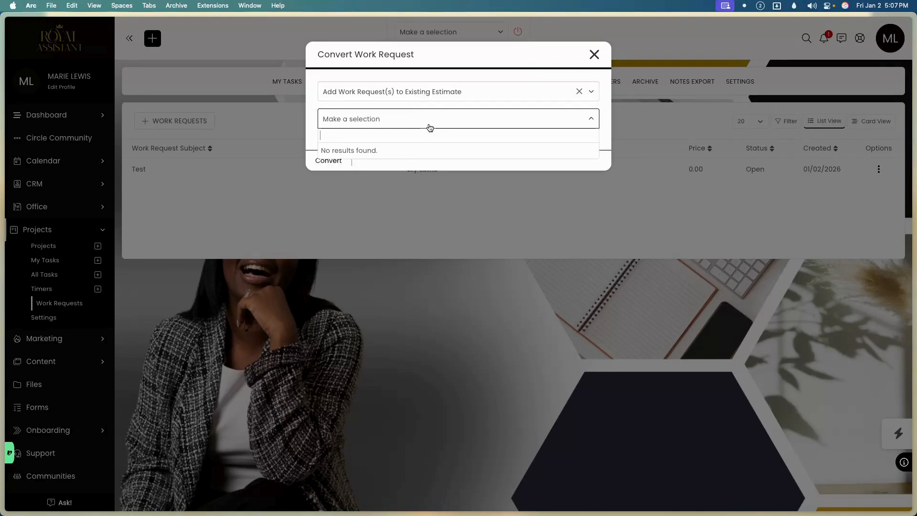
{"action": "left_click", "coordinate": [441, 94]}
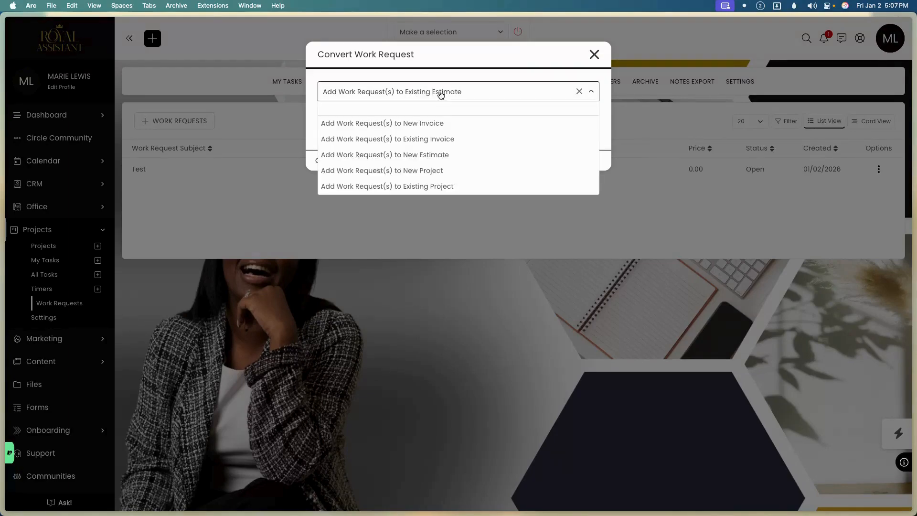
Check New Project templates and Existing Project lists, both 'No results found', then close without converting.
{"action": "left_click", "coordinate": [429, 170]}
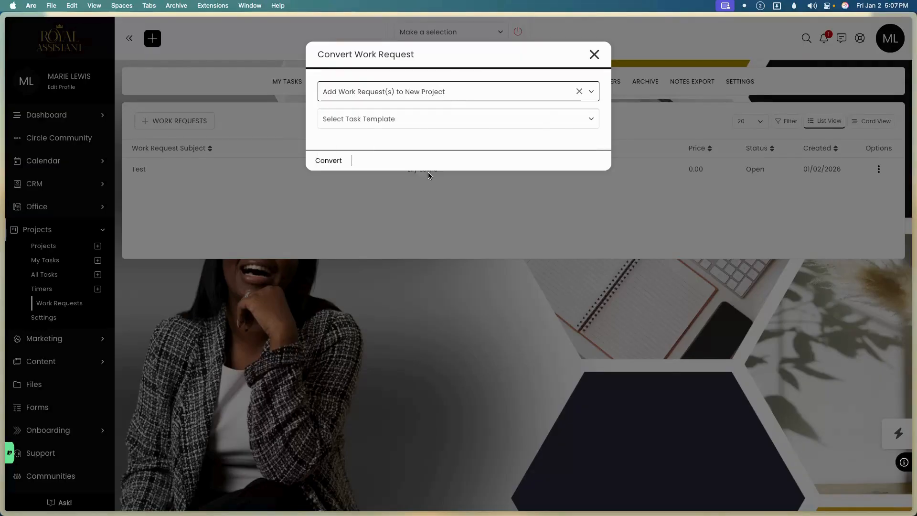
{"action": "left_click", "coordinate": [432, 95]}
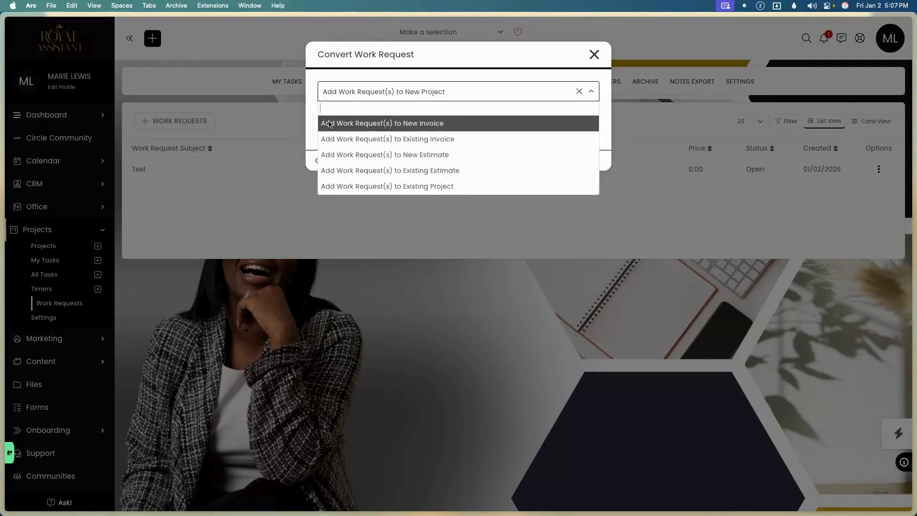
{"action": "left_click", "coordinate": [305, 119]}
{"action": "left_click", "coordinate": [394, 123]}
{"action": "left_click", "coordinate": [421, 92]}
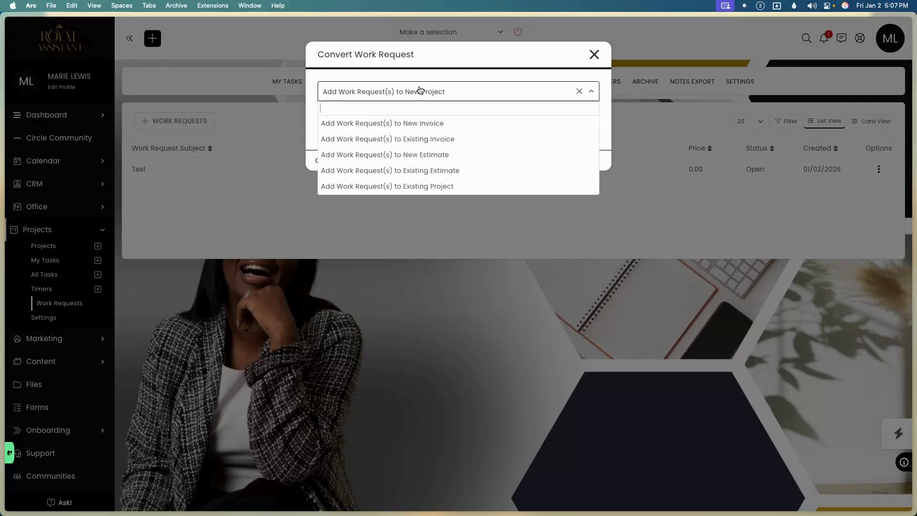
{"action": "left_click", "coordinate": [411, 186]}
{"action": "left_click", "coordinate": [396, 123]}
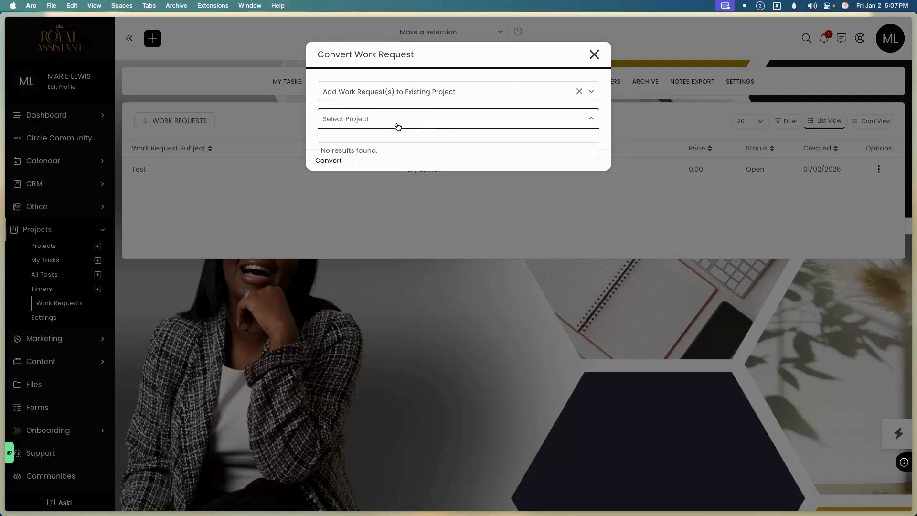
{"action": "left_click", "coordinate": [406, 98]}
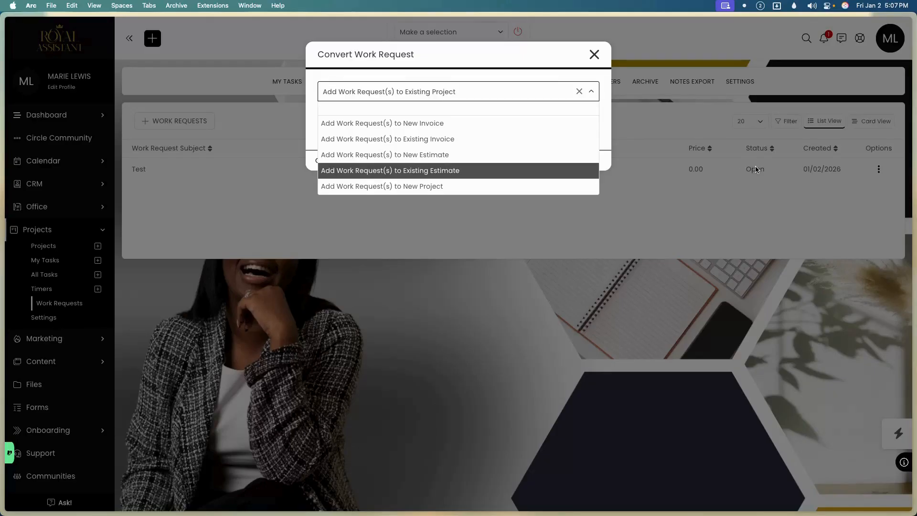
{"action": "left_click", "coordinate": [473, 186]}
{"action": "left_click", "coordinate": [402, 123]}
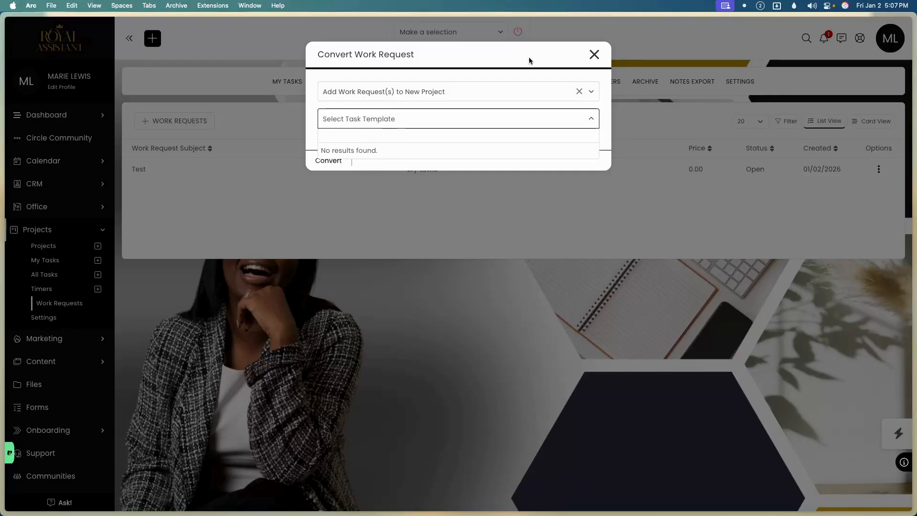
{"action": "left_click", "coordinate": [593, 55]}
{"action": "left_click", "coordinate": [592, 56]}
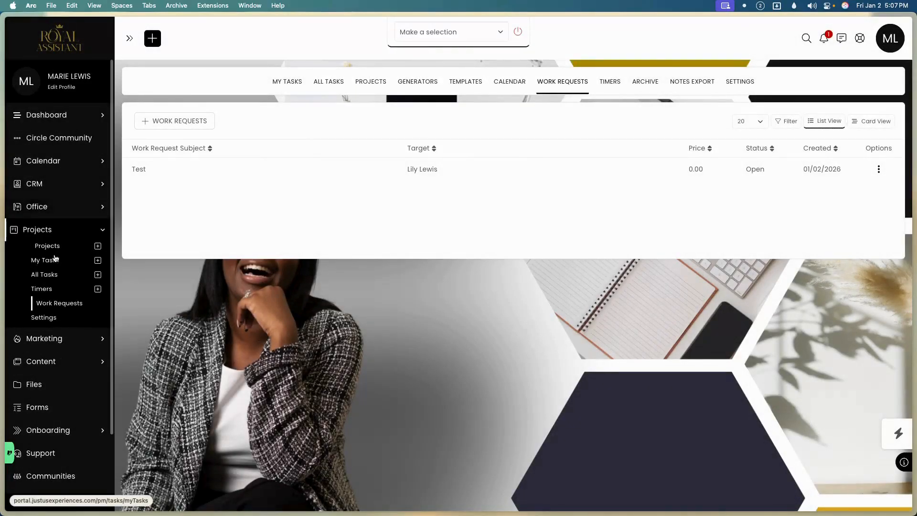
Create a new task template named 'Test'.
{"action": "left_click", "coordinate": [50, 274]}
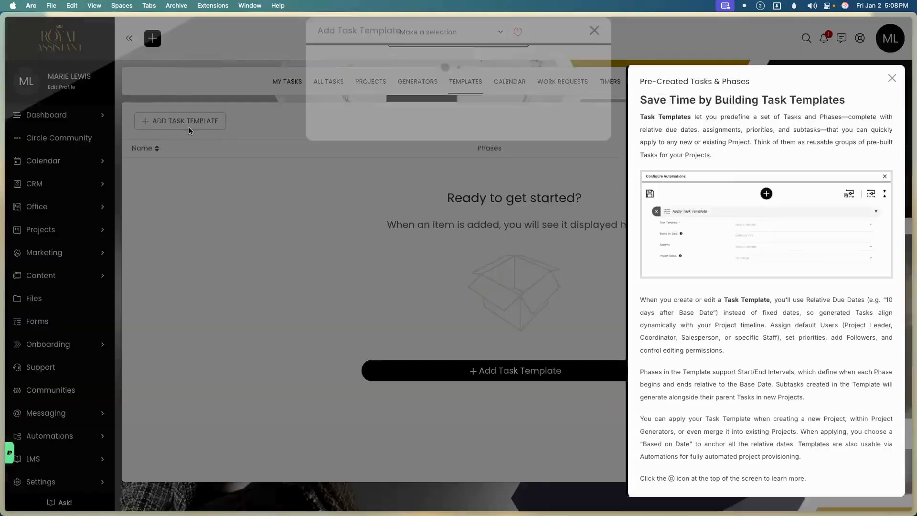
{"action": "left_click", "coordinate": [186, 123]}
{"action": "left_click", "coordinate": [400, 110]}
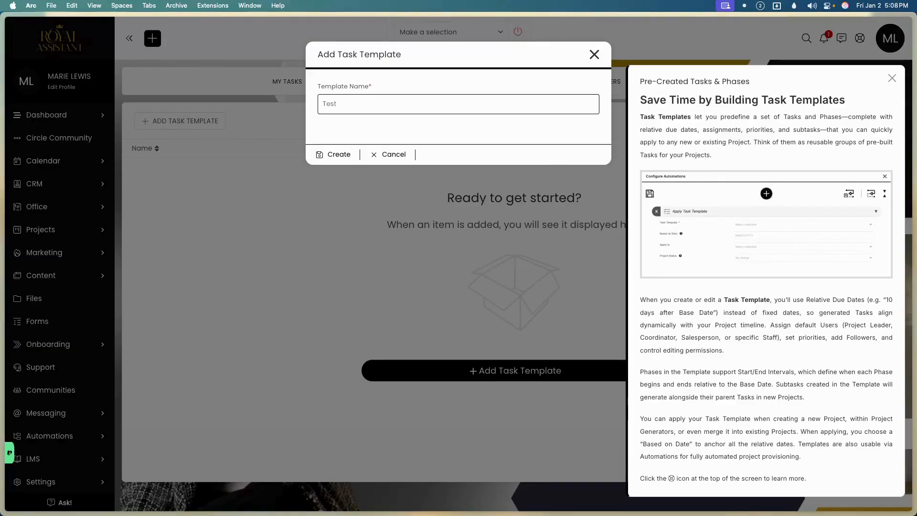
{"action": "key", "text": "Return"}
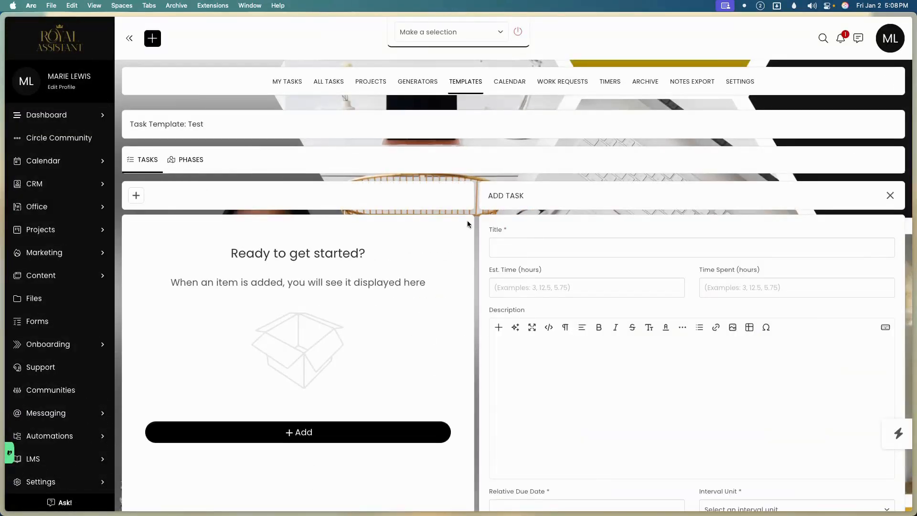
Add a 'Review' task due in 3 days, assigned to the Project Leader.
{"action": "left_click", "coordinate": [517, 240]}
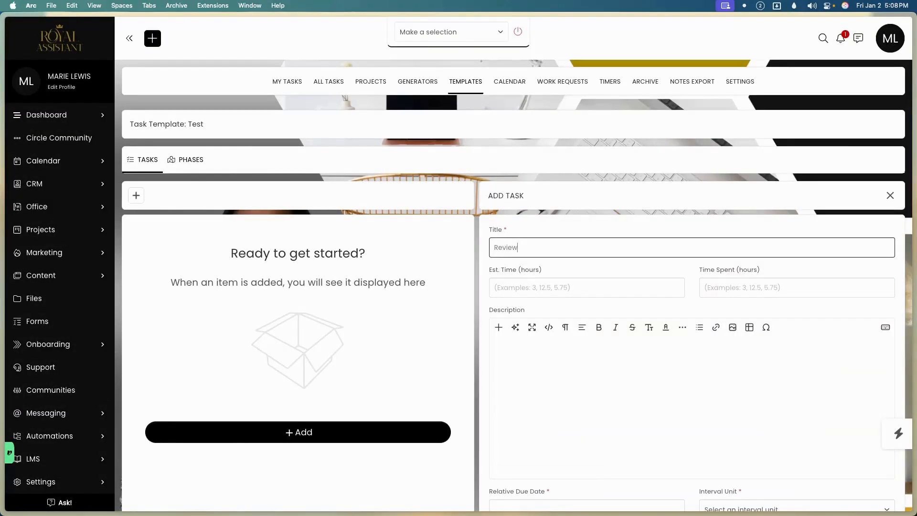
{"action": "scroll", "coordinate": [544, 404], "scroll_direction": "down", "scroll_amount": 6}
{"action": "left_click", "coordinate": [533, 176]}
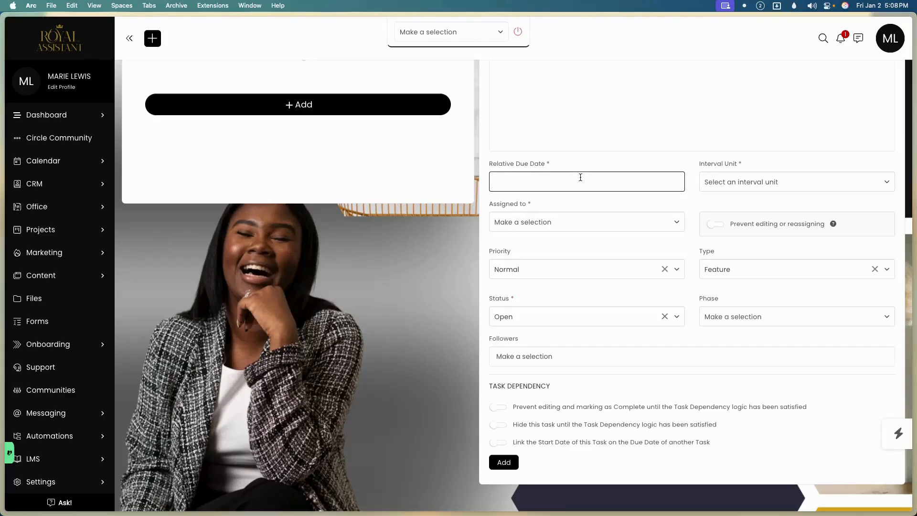
{"action": "left_click", "coordinate": [735, 181]}
{"action": "left_click", "coordinate": [725, 214]}
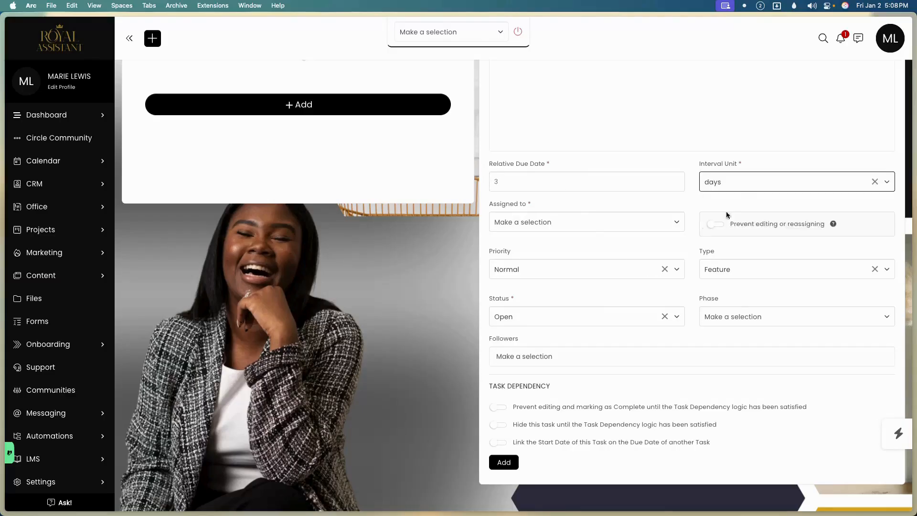
{"action": "left_click", "coordinate": [532, 225]}
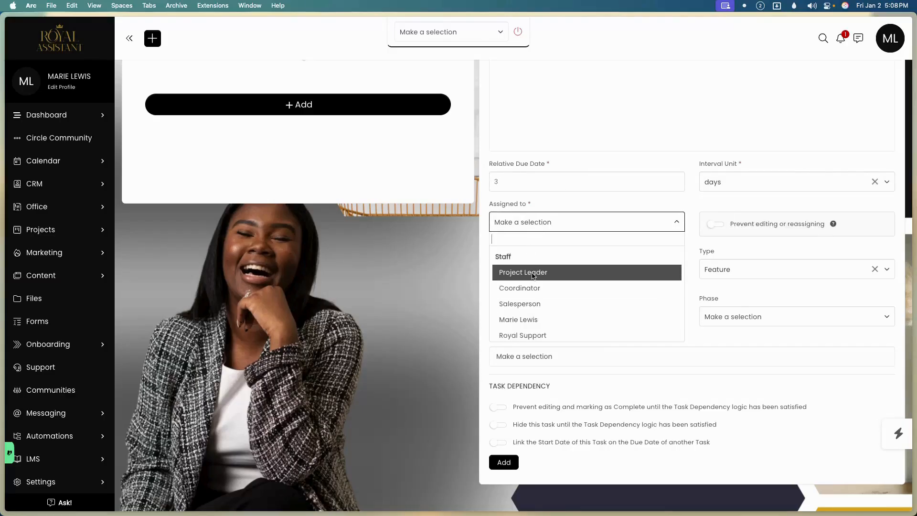
{"action": "left_click", "coordinate": [533, 273]}
{"action": "left_click", "coordinate": [504, 462]}
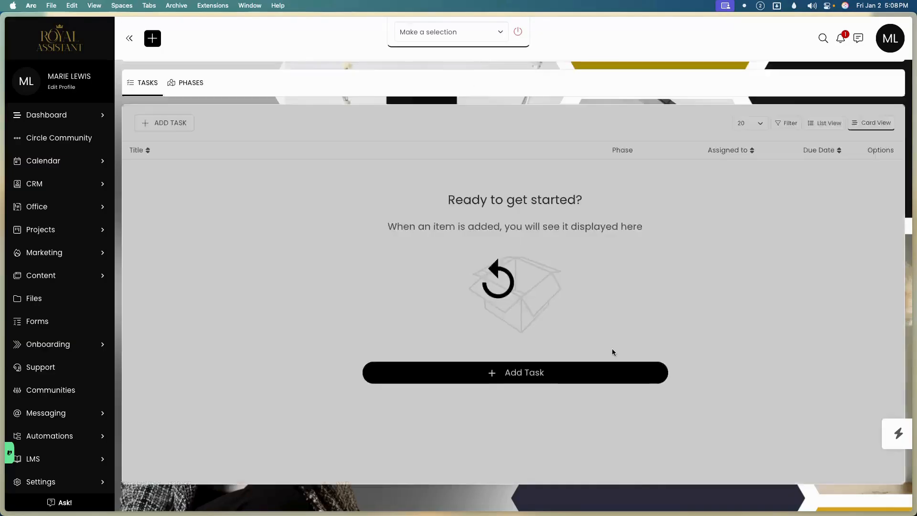
Return to the Work Requests list under Projects.
{"action": "left_click", "coordinate": [82, 207]}
{"action": "left_click", "coordinate": [79, 209]}
{"action": "left_click", "coordinate": [63, 230]}
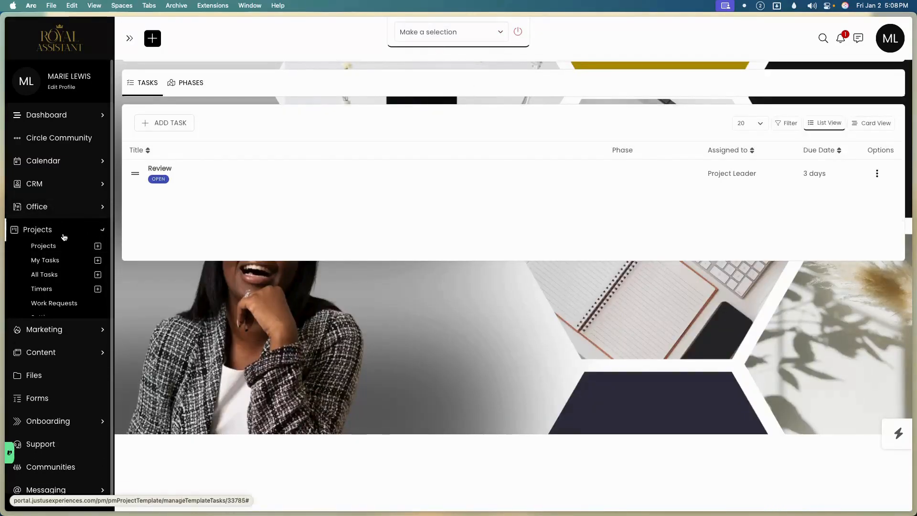
{"action": "left_click", "coordinate": [54, 302]}
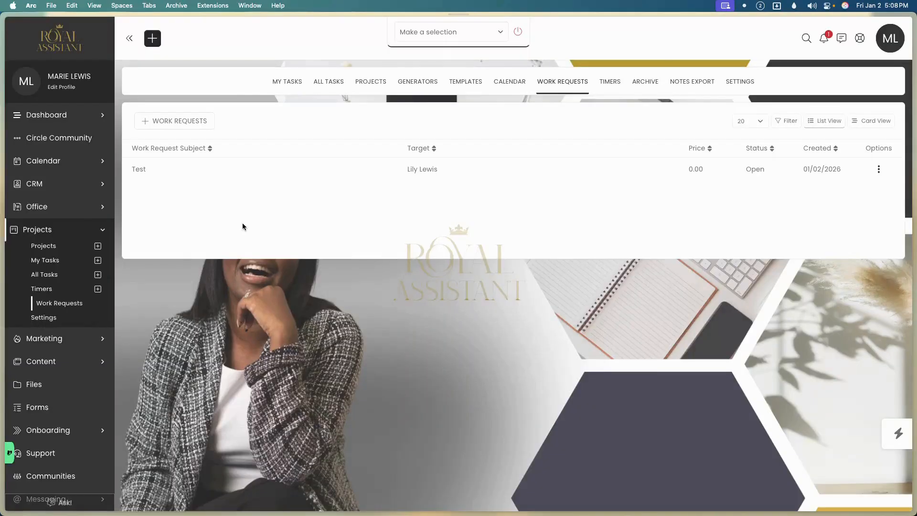
Convert the Test work request into a new project using the 'Test' task template.
{"action": "left_click", "coordinate": [879, 169]}
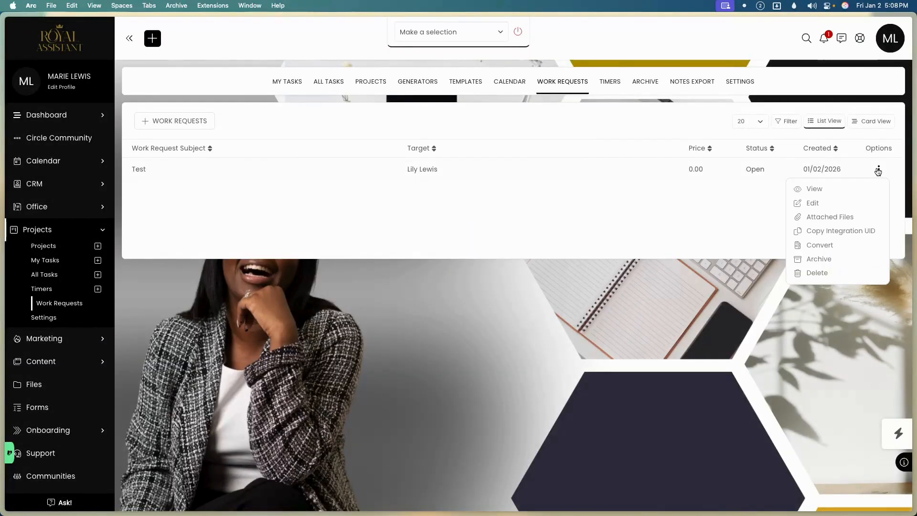
{"action": "left_click", "coordinate": [827, 245]}
{"action": "left_click", "coordinate": [480, 93]}
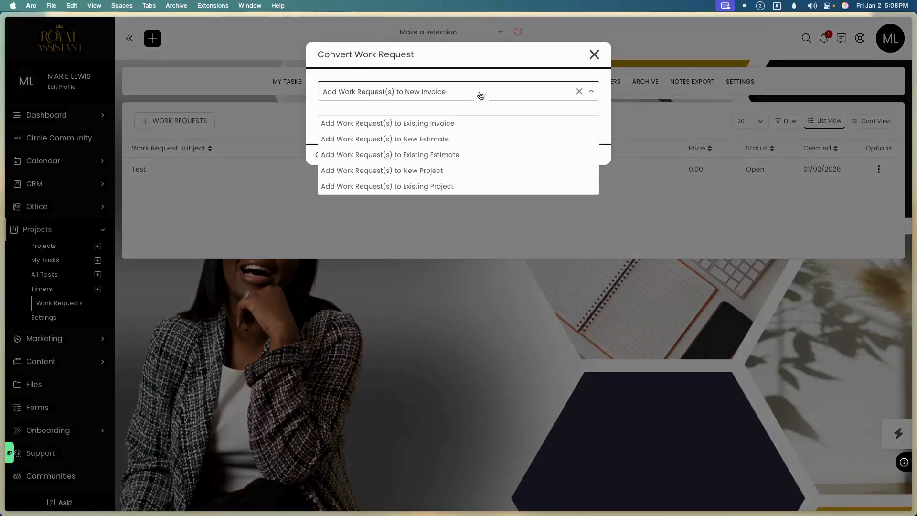
{"action": "left_click", "coordinate": [437, 175]}
{"action": "left_click", "coordinate": [405, 119]}
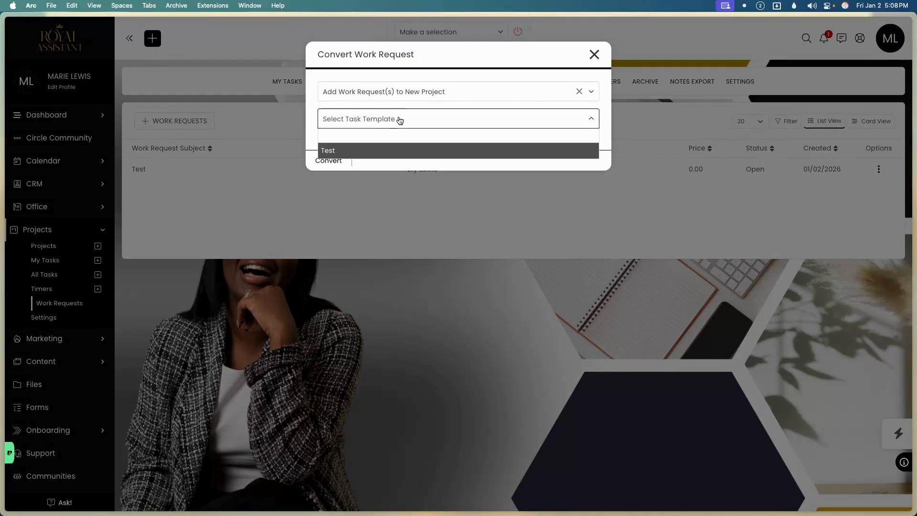
{"action": "left_click", "coordinate": [387, 150]}
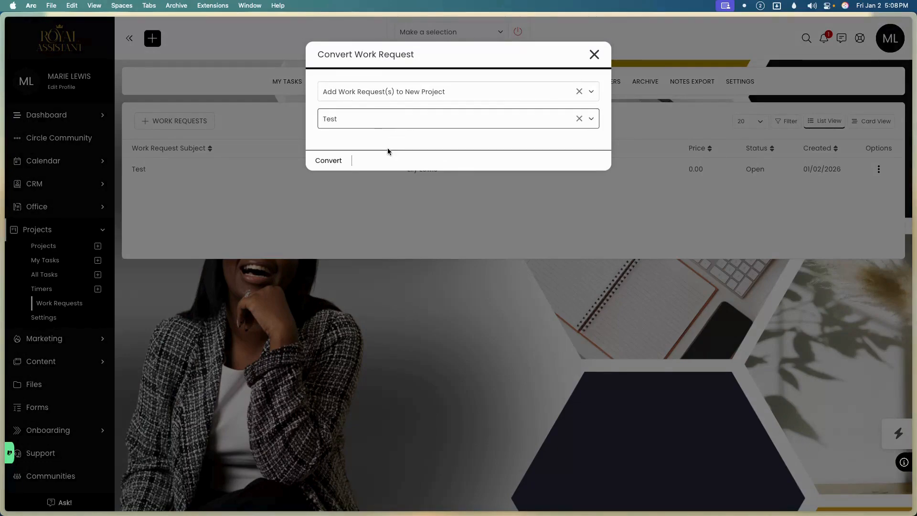
{"action": "left_click", "coordinate": [343, 162]}
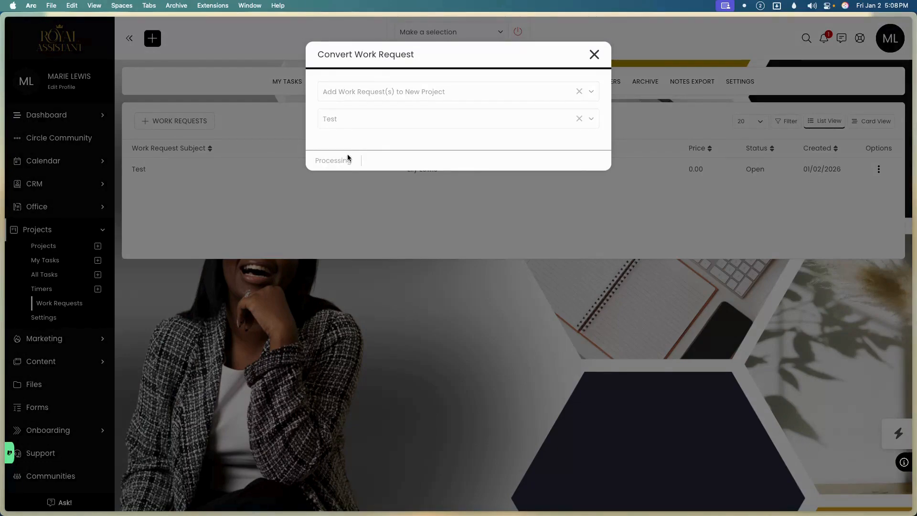
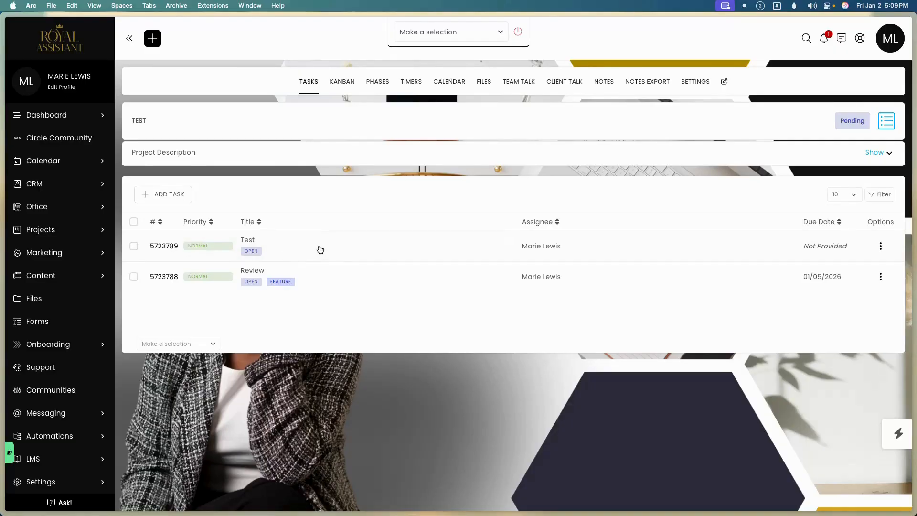
Open the TEST project and look over the Test task's details, then close them.
{"action": "left_click_drag", "start_coordinate": [157, 119], "coordinate": [122, 125]}
{"action": "left_click", "coordinate": [68, 230]}
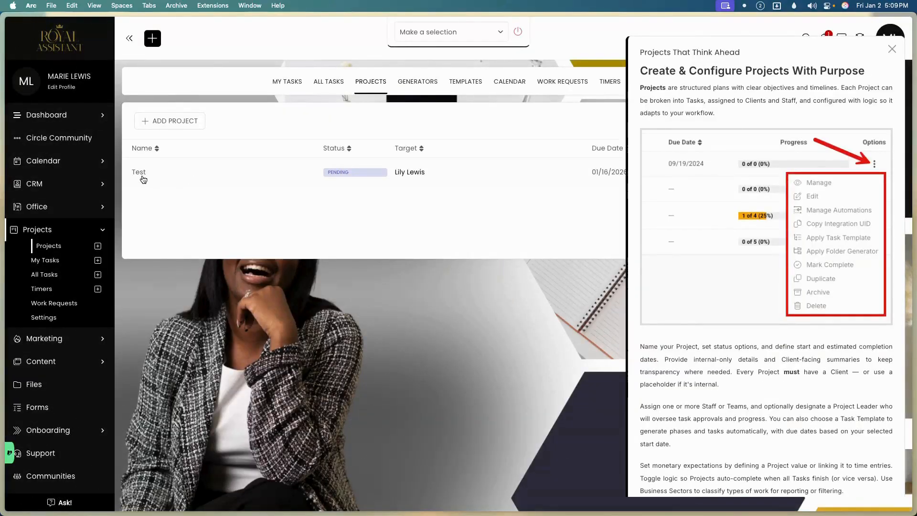
{"action": "left_click", "coordinate": [173, 181]}
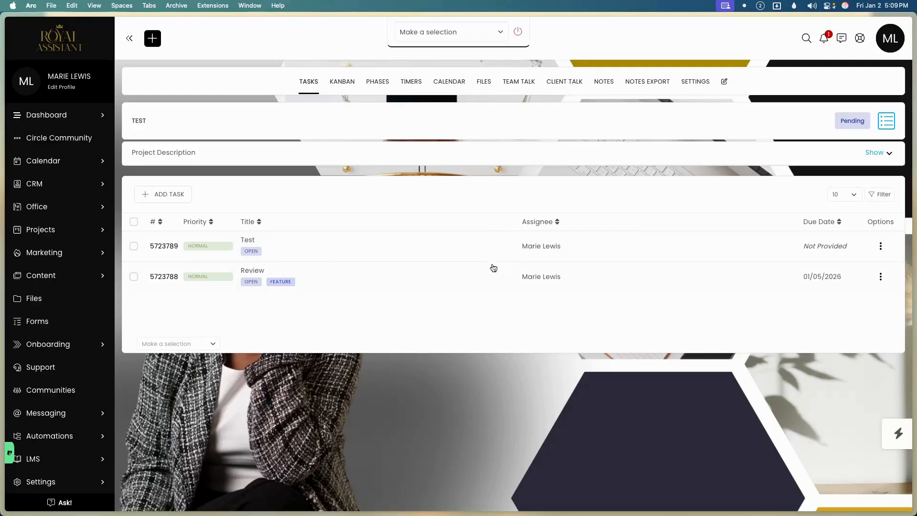
{"action": "left_click", "coordinate": [492, 244]}
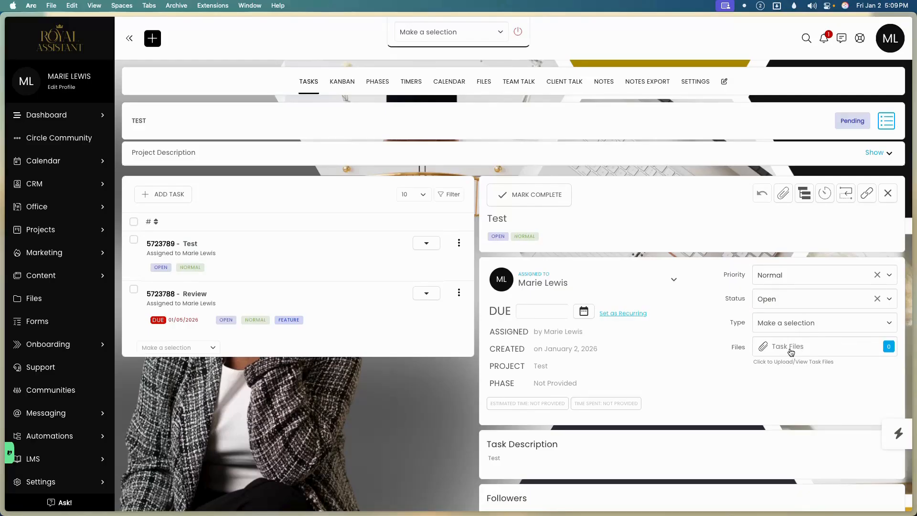
{"action": "scroll", "coordinate": [791, 352], "scroll_direction": "down", "scroll_amount": 1}
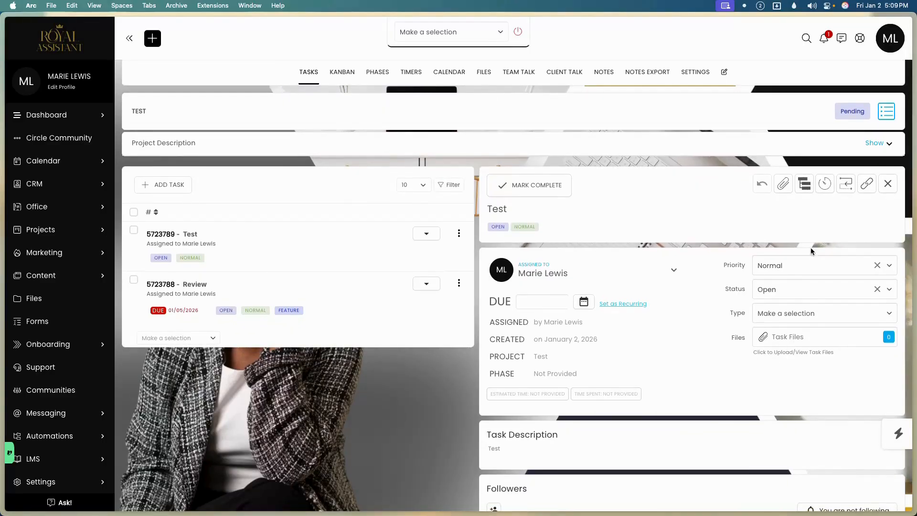
{"action": "left_click", "coordinate": [888, 183]}
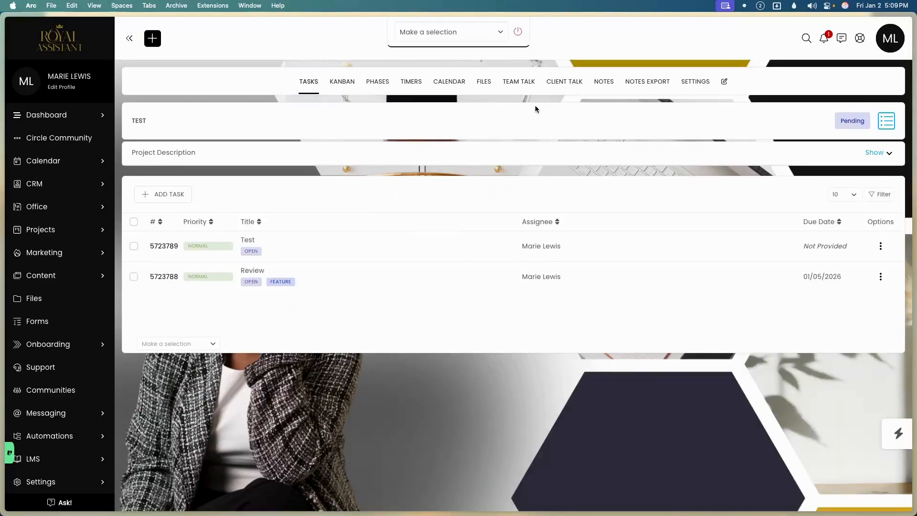
Browse Contact Files > client > Submitted by Contact > Work Requests > Test for the banner.
{"action": "left_click", "coordinate": [490, 86]}
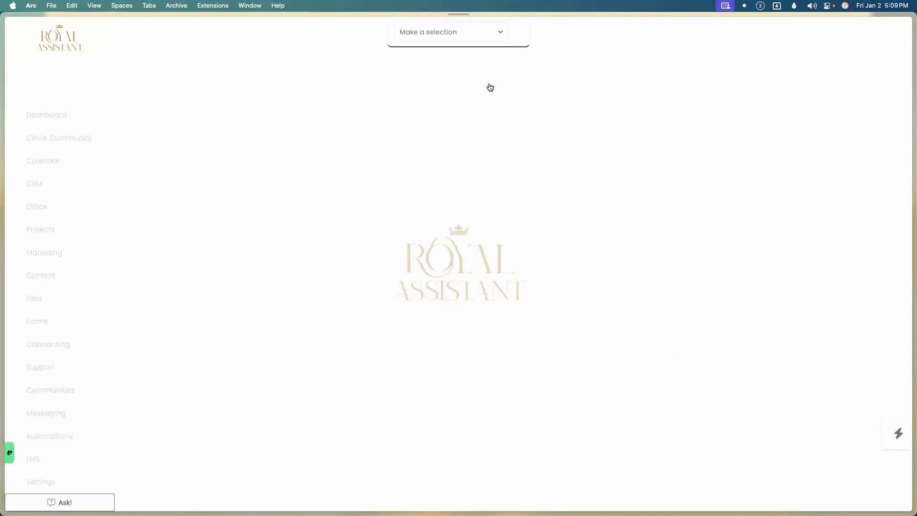
{"action": "left_click", "coordinate": [219, 290]}
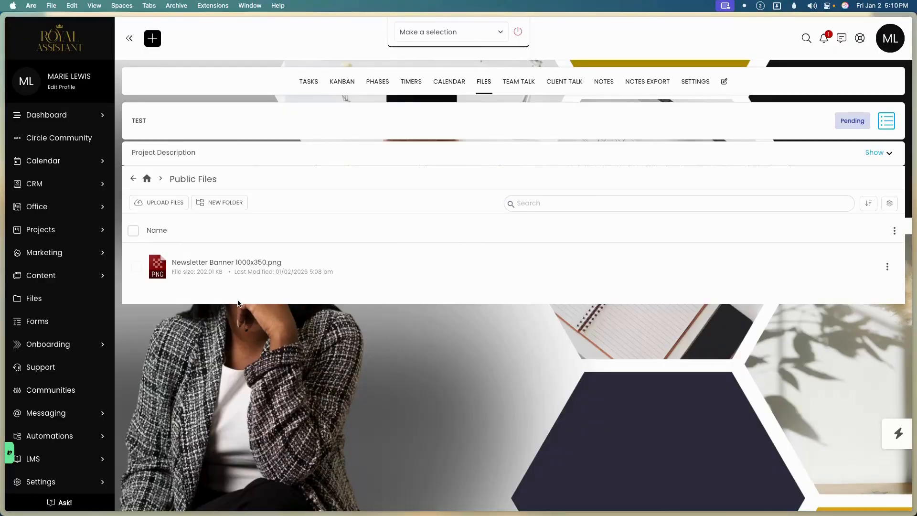
{"action": "left_click", "coordinate": [62, 299]}
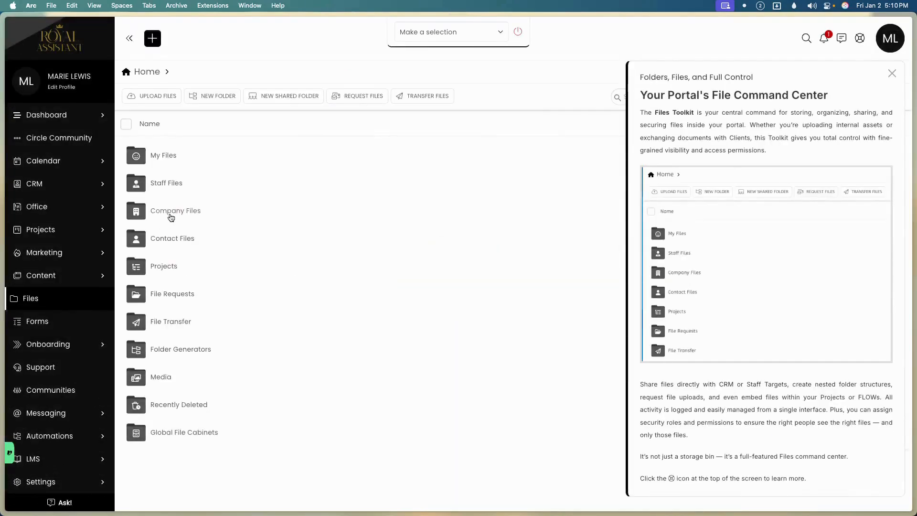
{"action": "left_click", "coordinate": [170, 241]}
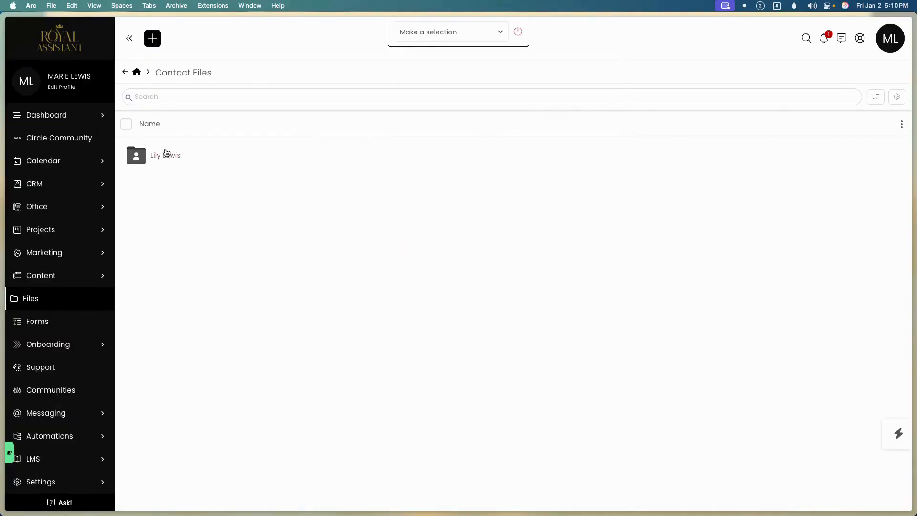
{"action": "left_click", "coordinate": [154, 157]}
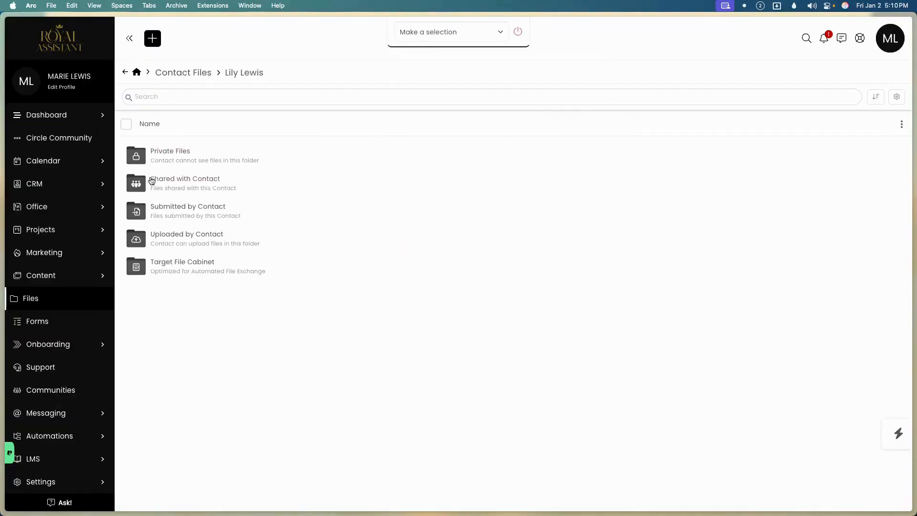
{"action": "left_click", "coordinate": [149, 211]}
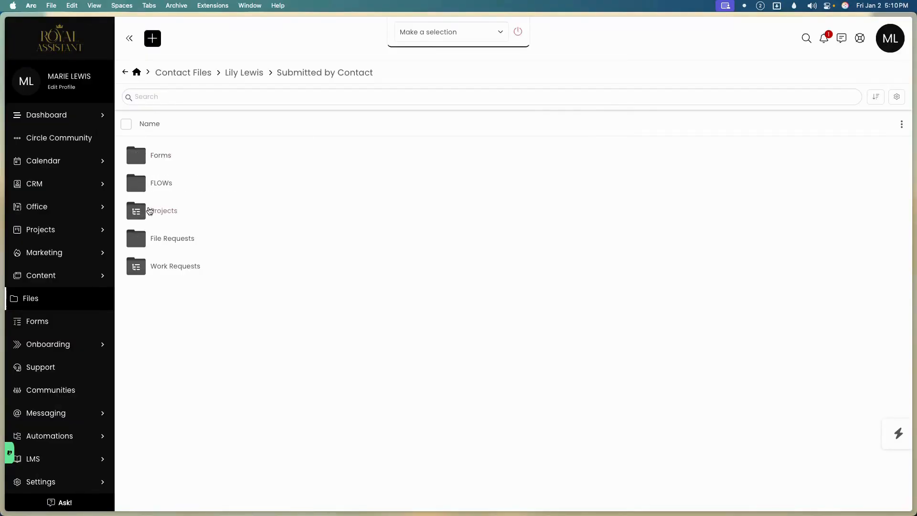
{"action": "left_click", "coordinate": [137, 265]}
{"action": "left_click", "coordinate": [157, 165]}
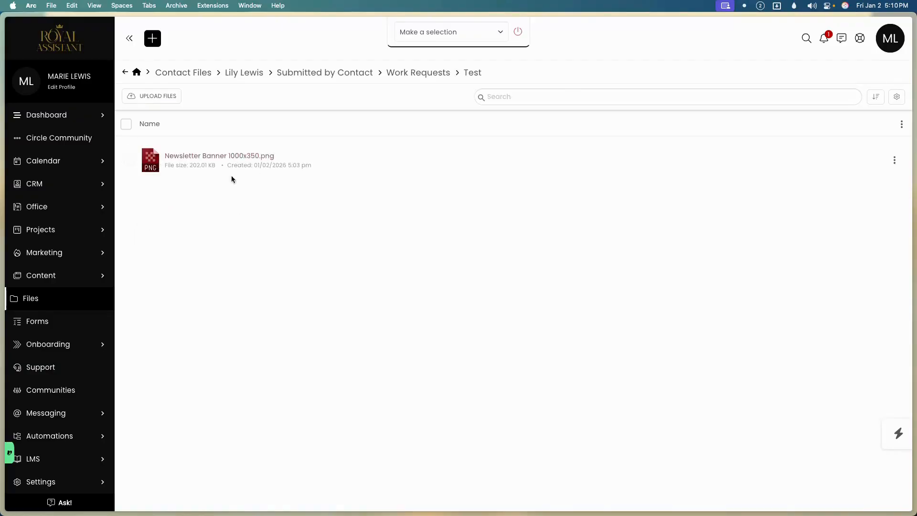
Go back up through the client's folders, check Uploaded by Contact, and reopen Submitted by Contact.
{"action": "left_click", "coordinate": [125, 73]}
{"action": "left_click", "coordinate": [125, 74]}
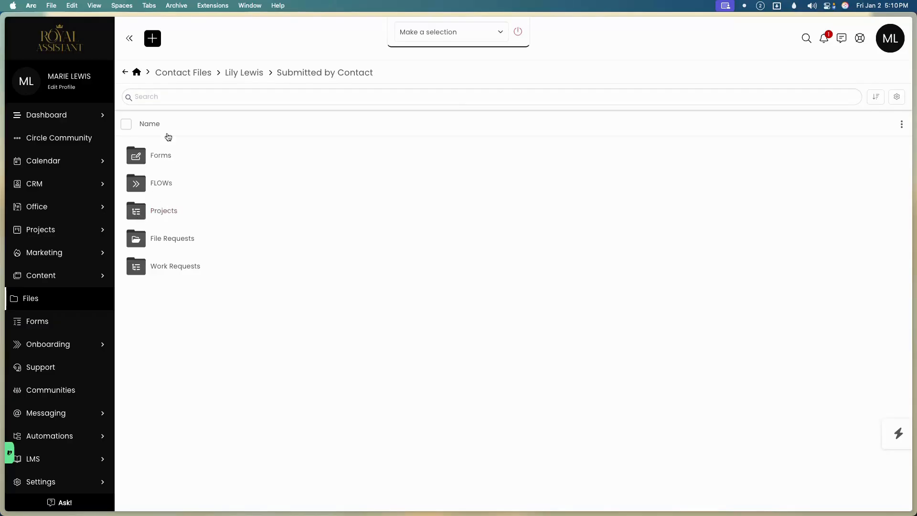
{"action": "left_click", "coordinate": [126, 73]}
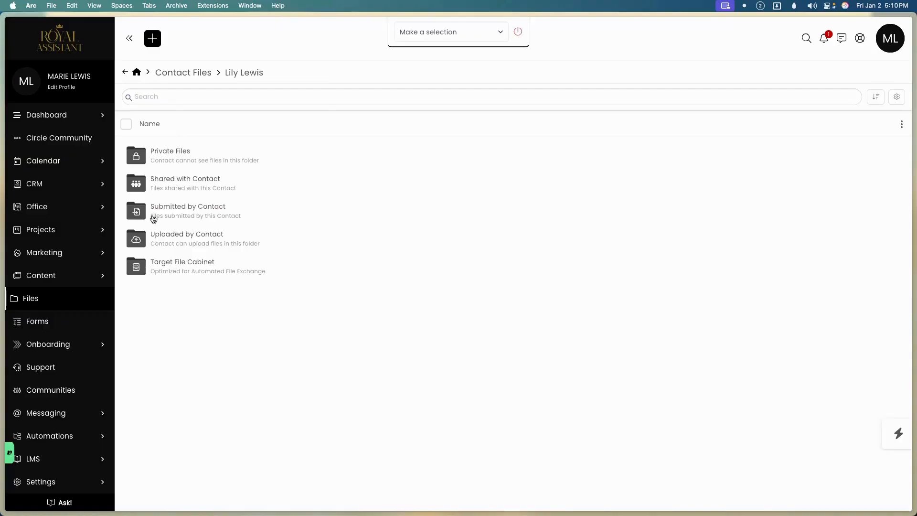
{"action": "left_click", "coordinate": [164, 248]}
{"action": "left_click", "coordinate": [236, 75]}
{"action": "left_click", "coordinate": [175, 208]}
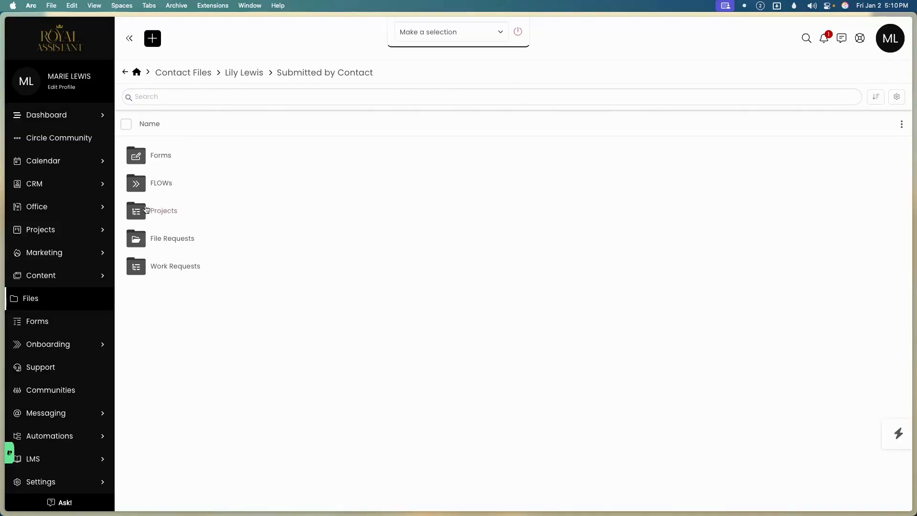
{"action": "left_click", "coordinate": [40, 232]}
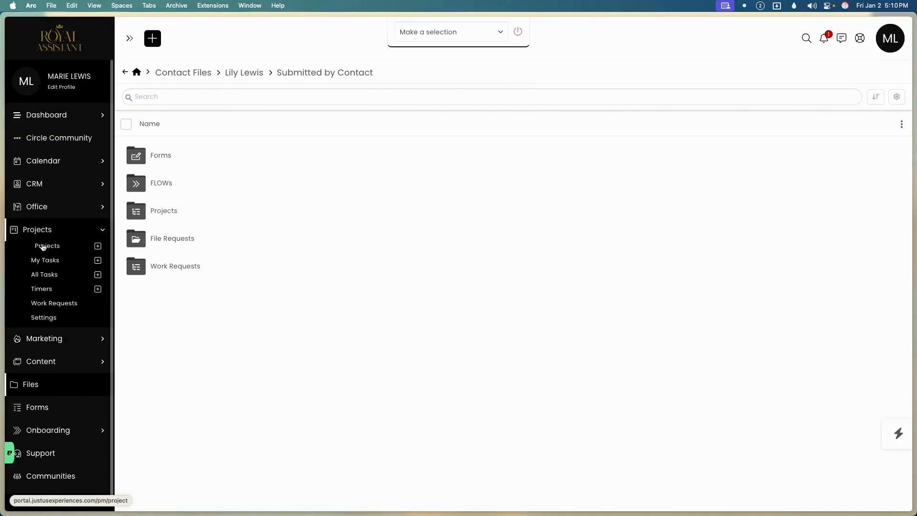
Preview Newsletter Banner 1000x350.png in the Test project's Public Files, then close the preview.
{"action": "left_click", "coordinate": [43, 246]}
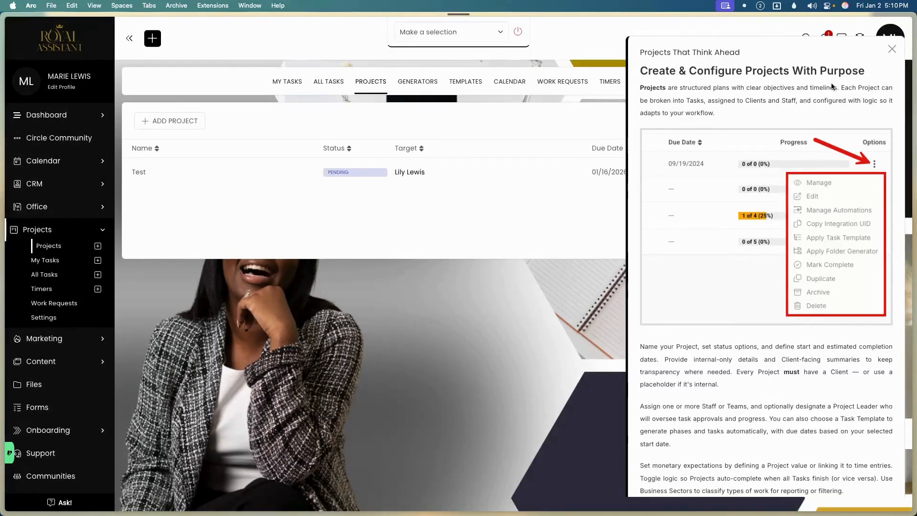
{"action": "left_click", "coordinate": [893, 49]}
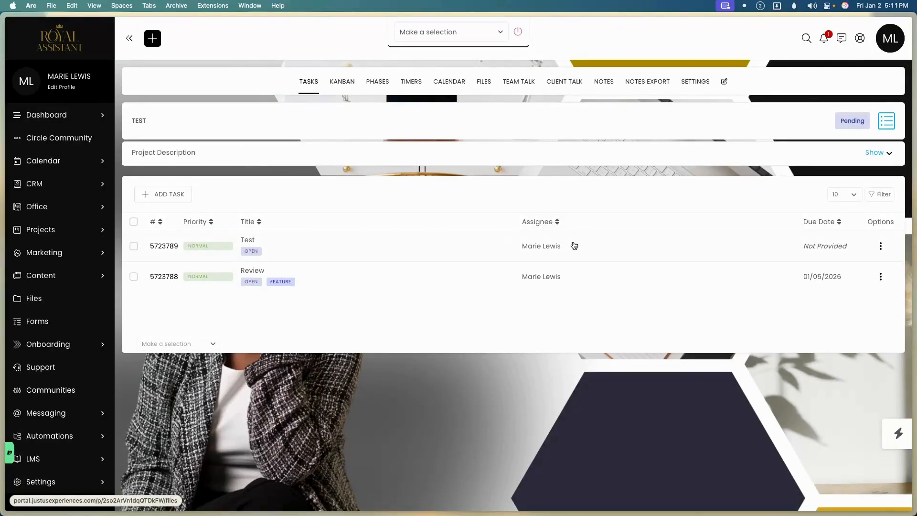
{"action": "left_click", "coordinate": [484, 83]}
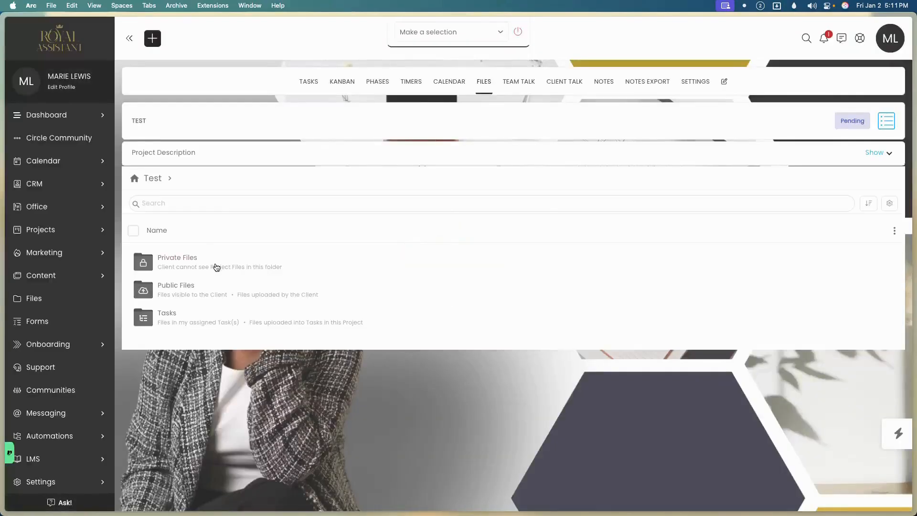
{"action": "left_click", "coordinate": [209, 289]}
{"action": "left_click", "coordinate": [241, 263]}
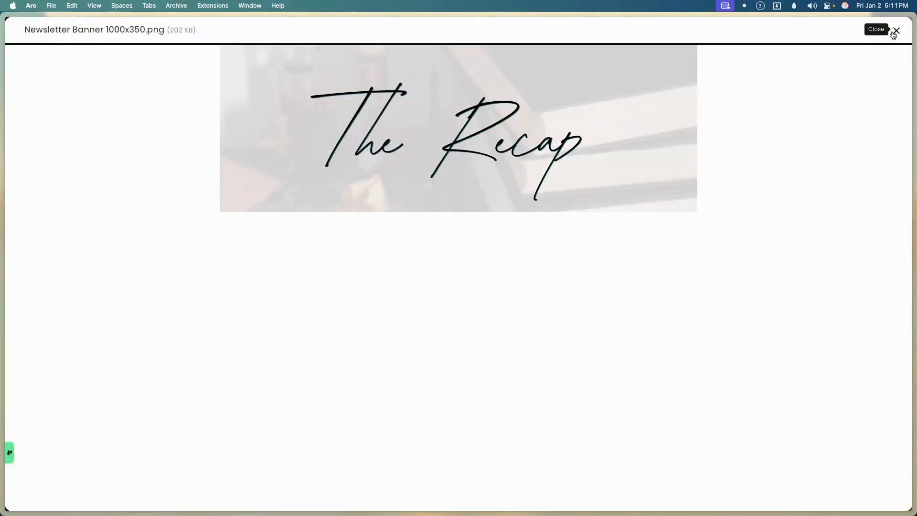
{"action": "left_click", "coordinate": [896, 31]}
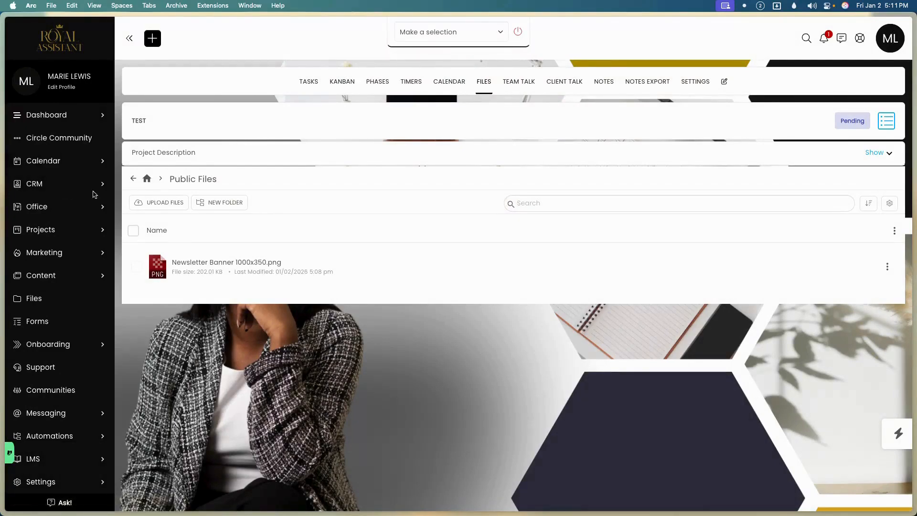
{"action": "left_click", "coordinate": [55, 208]}
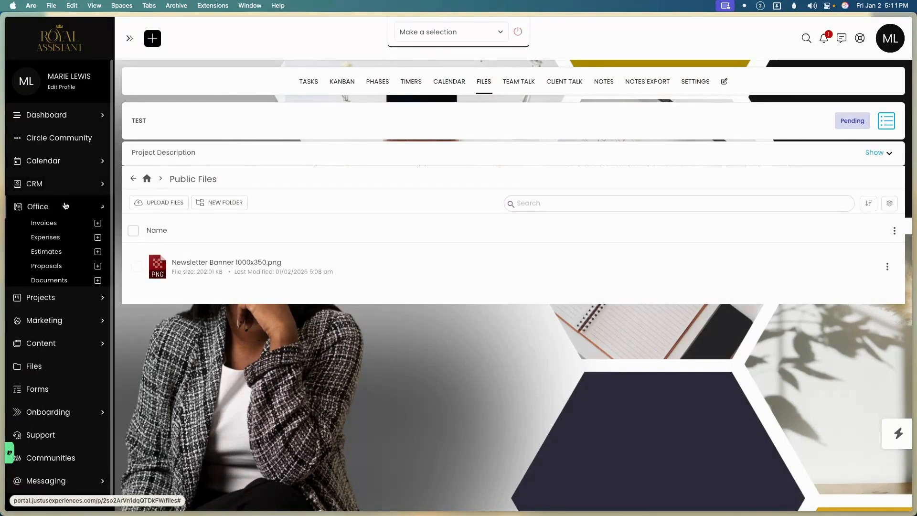
{"action": "left_click", "coordinate": [56, 208]}
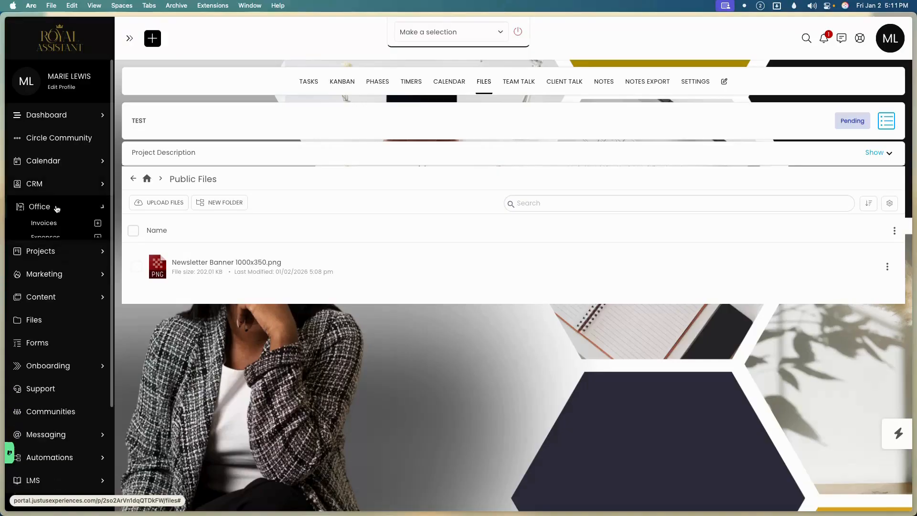
{"action": "left_click", "coordinate": [53, 230]}
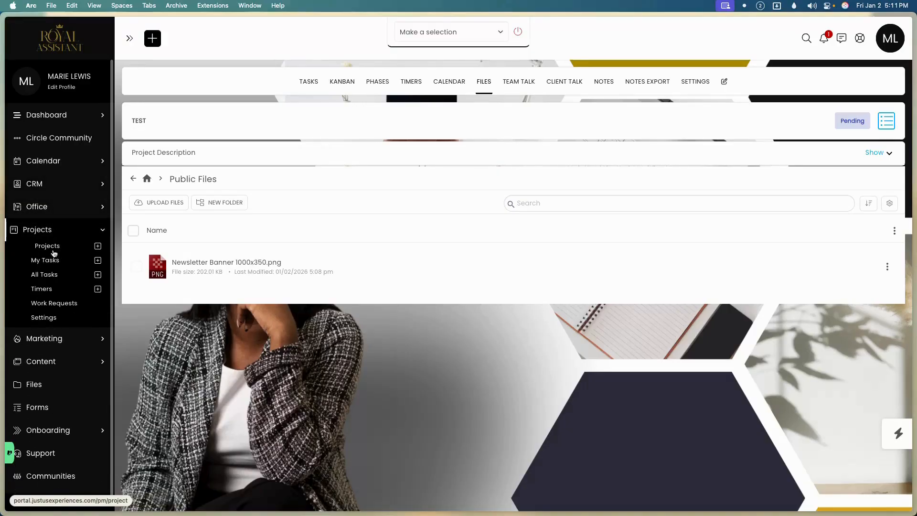
Start a new work request with the client as its CRM target.
{"action": "left_click", "coordinate": [43, 305]}
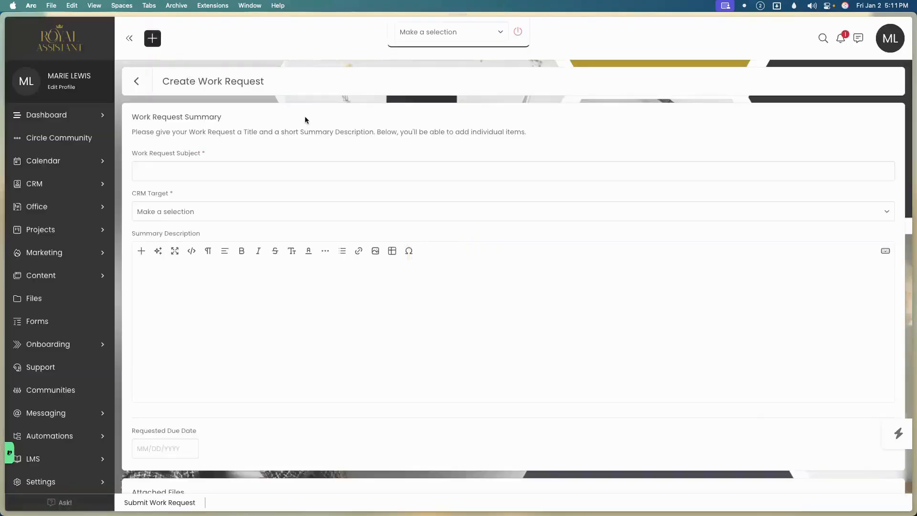
{"action": "left_click", "coordinate": [201, 167]}
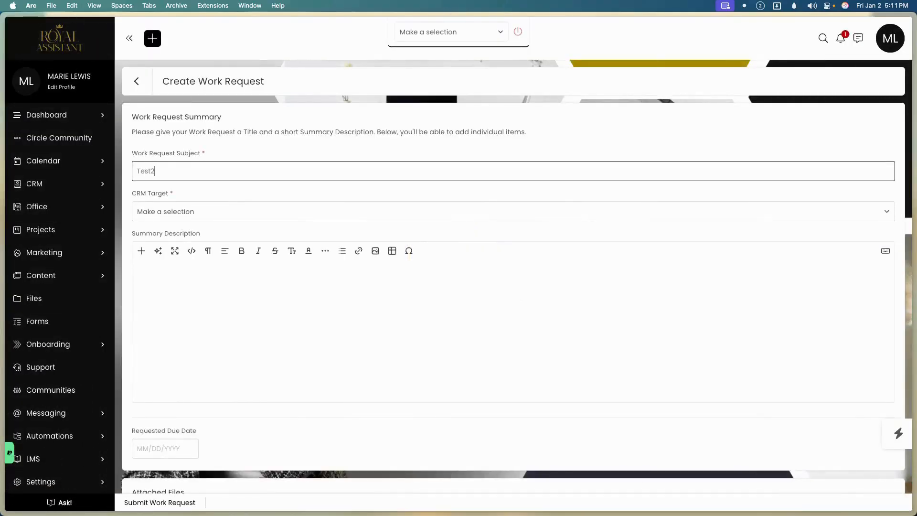
{"action": "left_click", "coordinate": [193, 219]}
{"action": "left_click", "coordinate": [188, 259]}
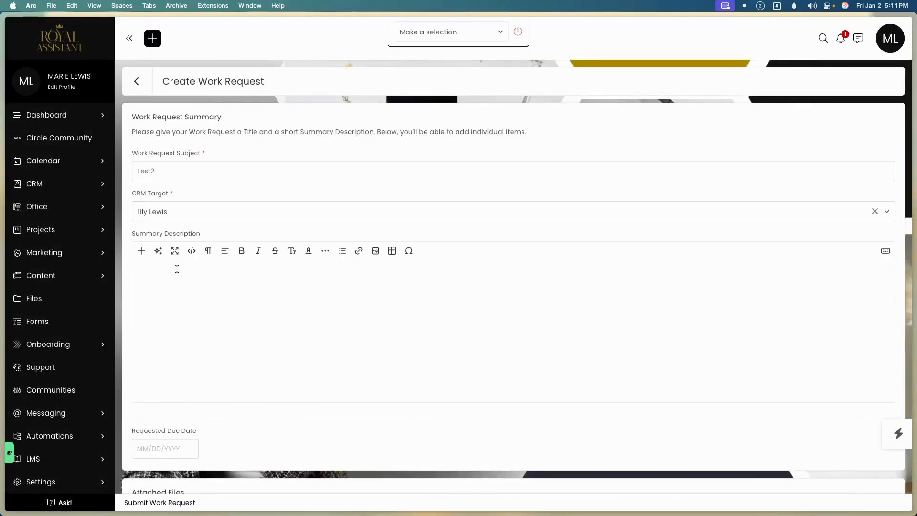
Attach Newsletter Banner 1000x350 (1).png and submit the Test2 work request.
{"action": "scroll", "coordinate": [179, 374], "scroll_direction": "down", "scroll_amount": 3}
{"action": "left_click", "coordinate": [158, 433]}
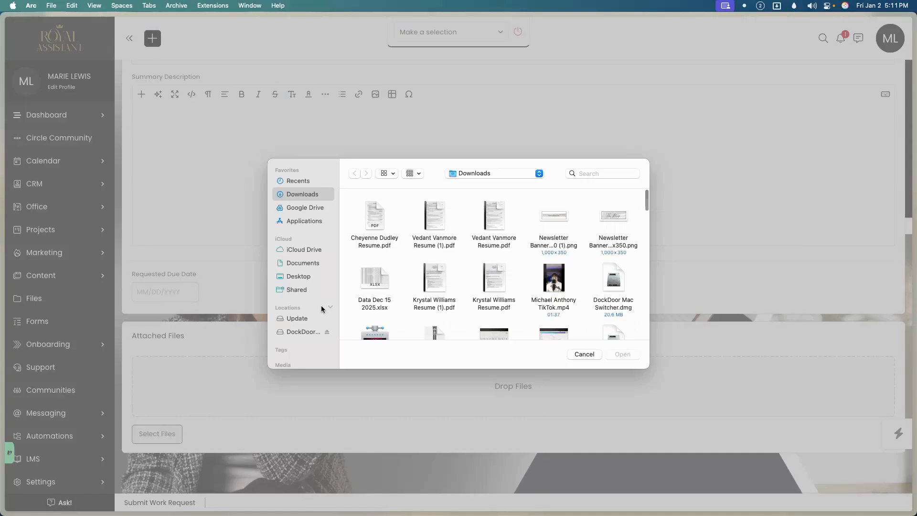
{"action": "left_click", "coordinate": [554, 223]}
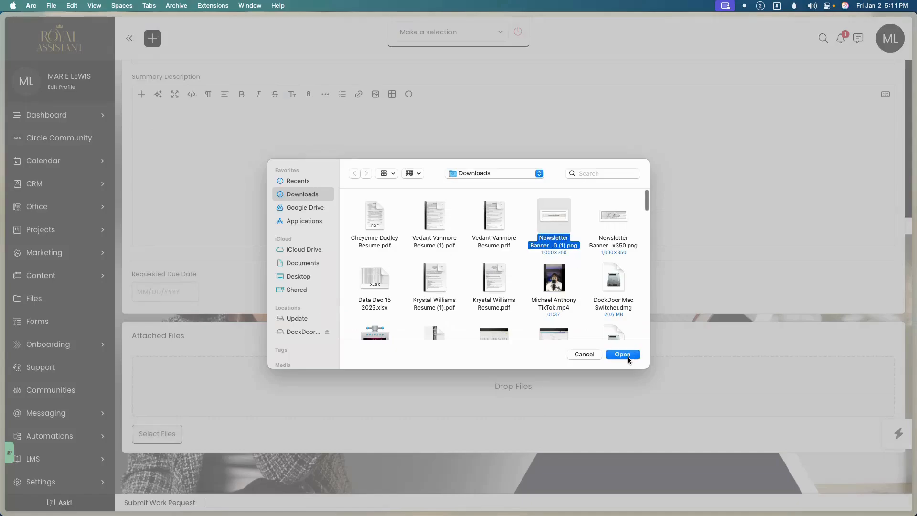
{"action": "left_click", "coordinate": [628, 356]}
{"action": "scroll", "coordinate": [315, 368], "scroll_direction": "down", "scroll_amount": 2}
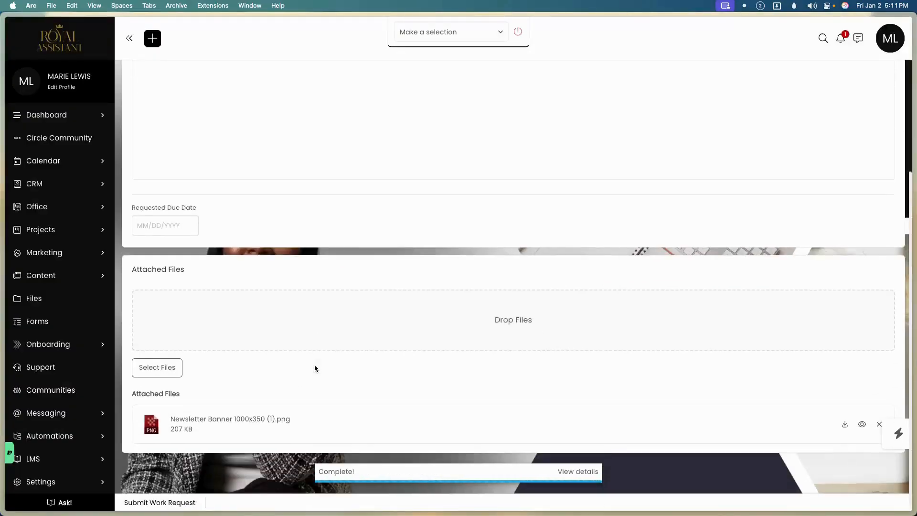
{"action": "left_click", "coordinate": [168, 500]}
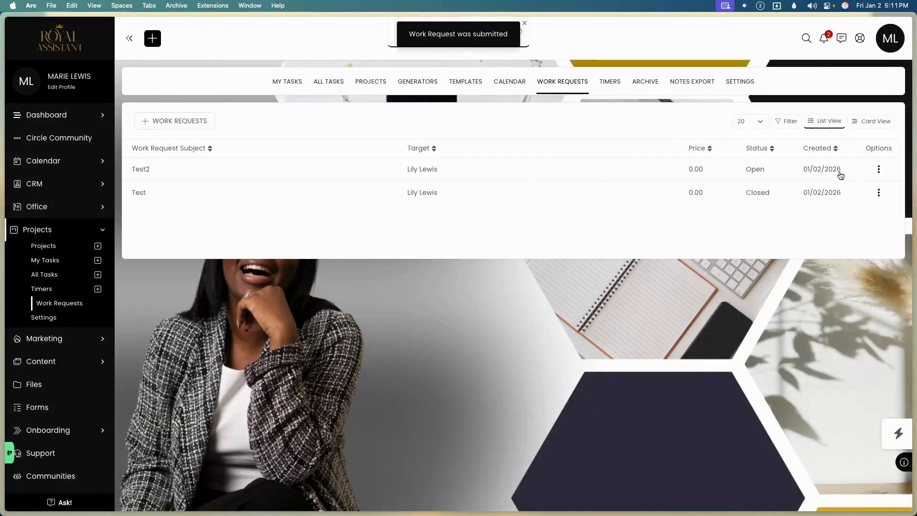
Convert Test2 via 'Add Work Request(s) to Existing Project' into the Test project.
{"action": "left_click", "coordinate": [274, 170]}
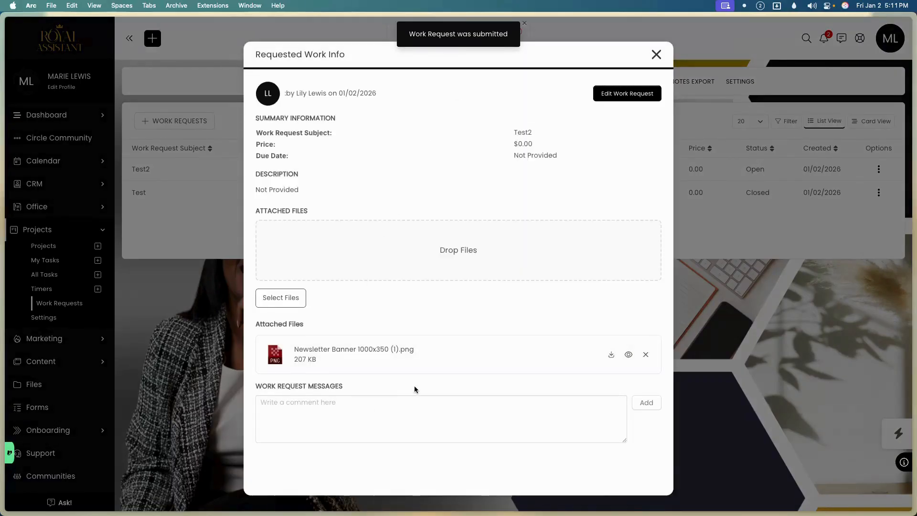
{"action": "left_click", "coordinate": [659, 56]}
{"action": "left_click", "coordinate": [879, 169]}
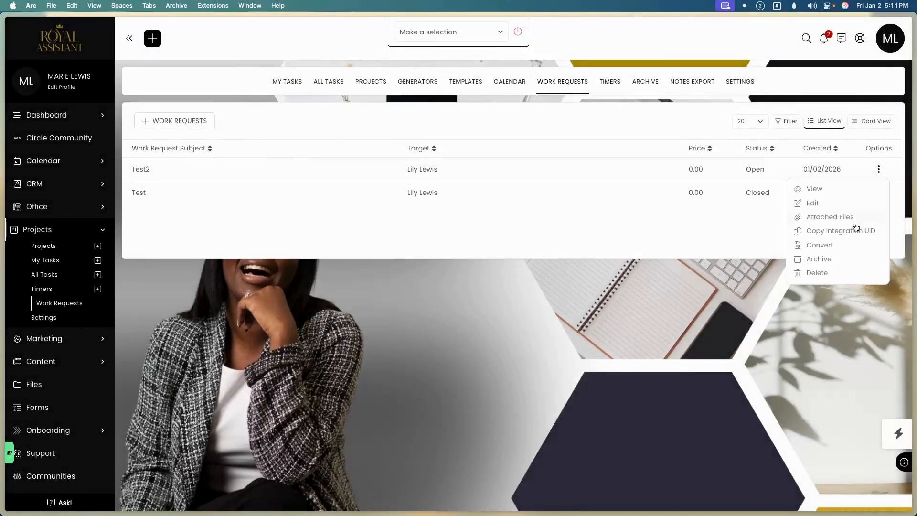
{"action": "left_click", "coordinate": [820, 245]}
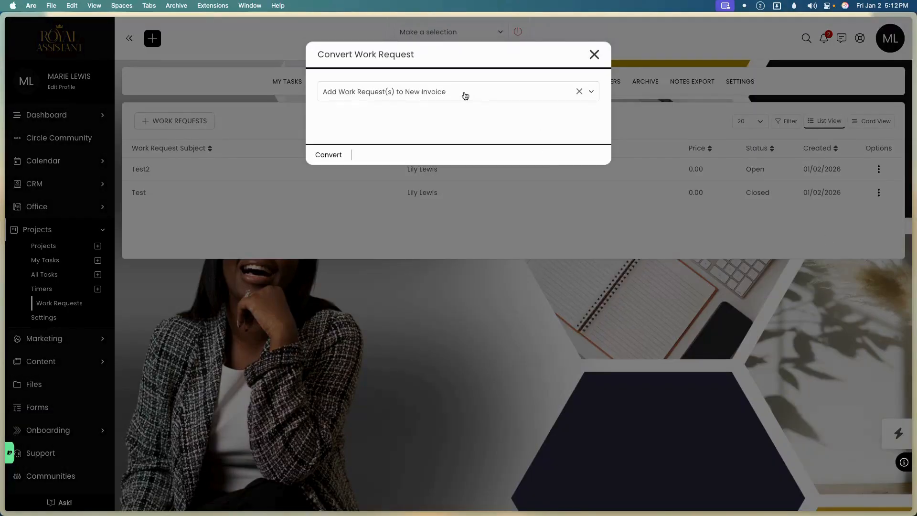
{"action": "left_click", "coordinate": [465, 96]}
{"action": "left_click", "coordinate": [442, 185]}
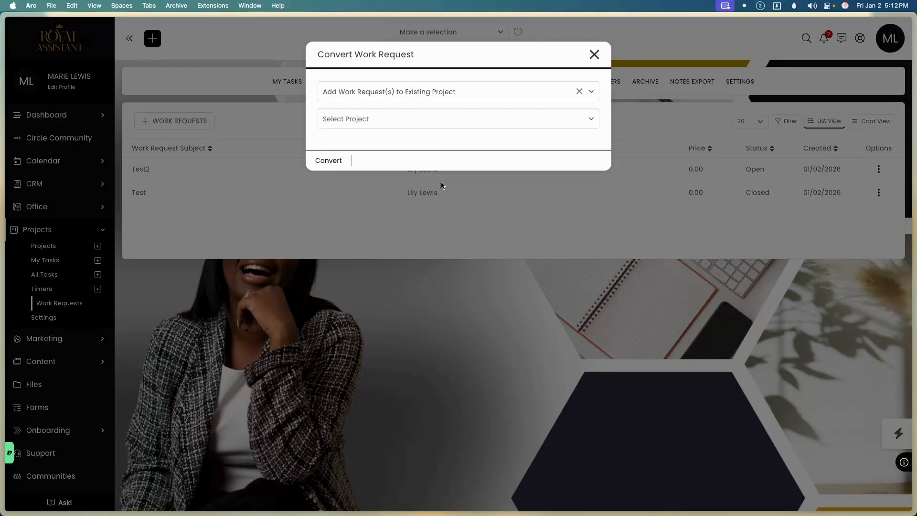
{"action": "left_click", "coordinate": [445, 116]}
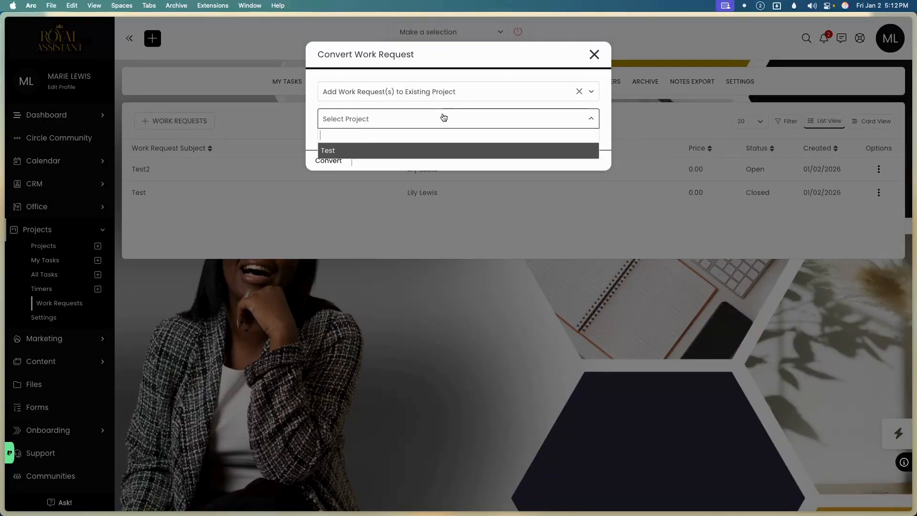
{"action": "left_click", "coordinate": [355, 153]}
{"action": "left_click", "coordinate": [344, 160]}
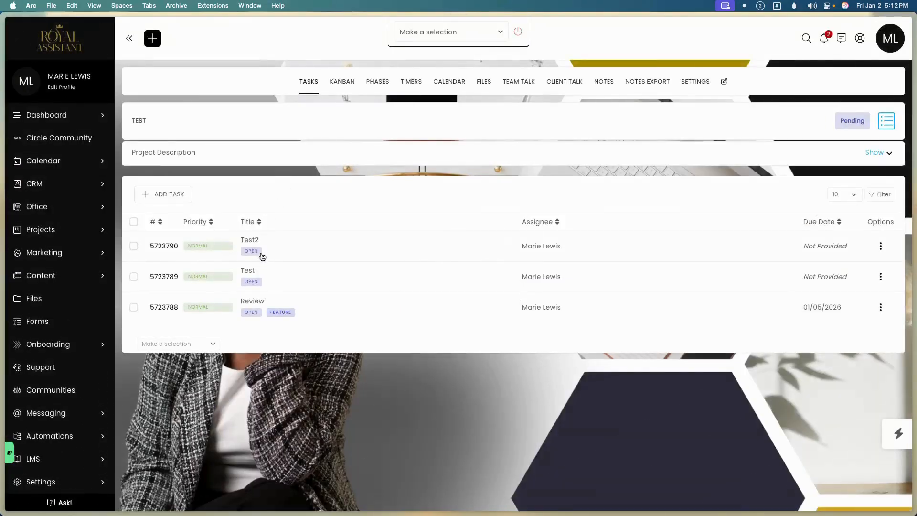
Check the Test2 task and both banner PNGs in Public Files, then open the project's settings.
{"action": "left_click", "coordinate": [291, 246]}
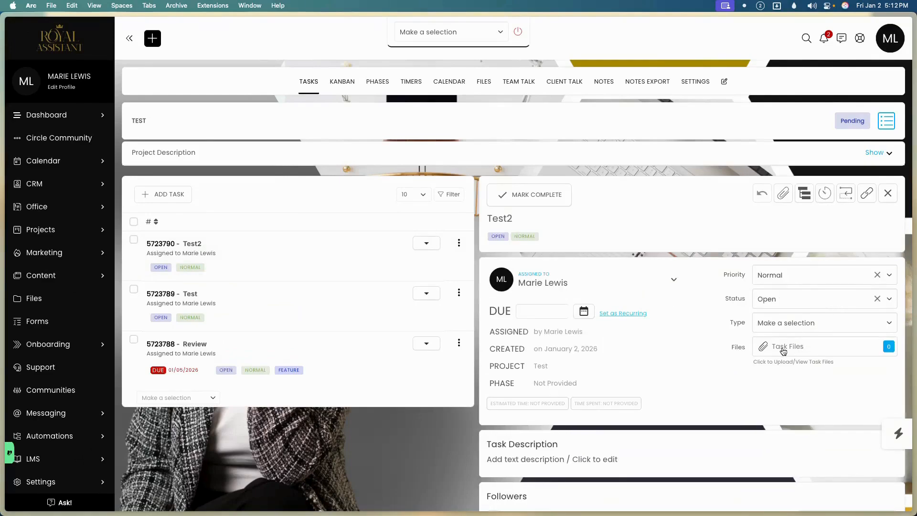
{"action": "left_click", "coordinate": [484, 83]}
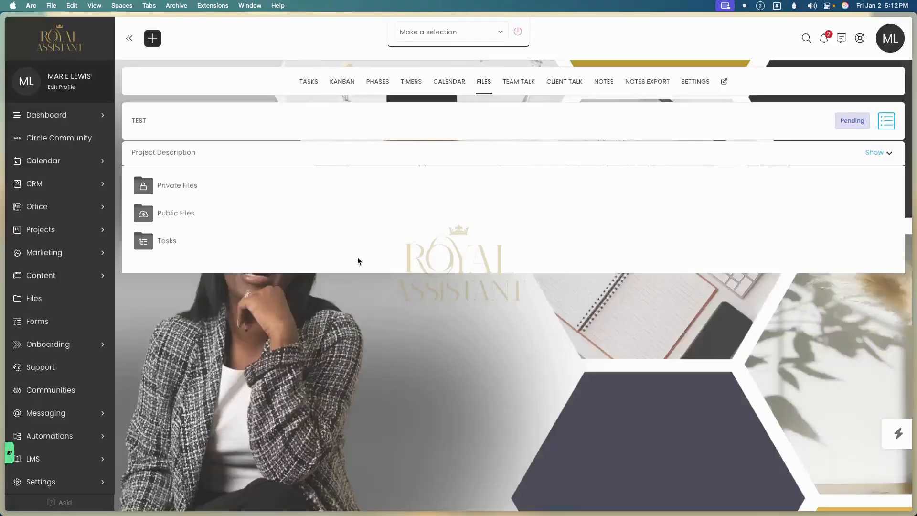
{"action": "left_click", "coordinate": [202, 286]}
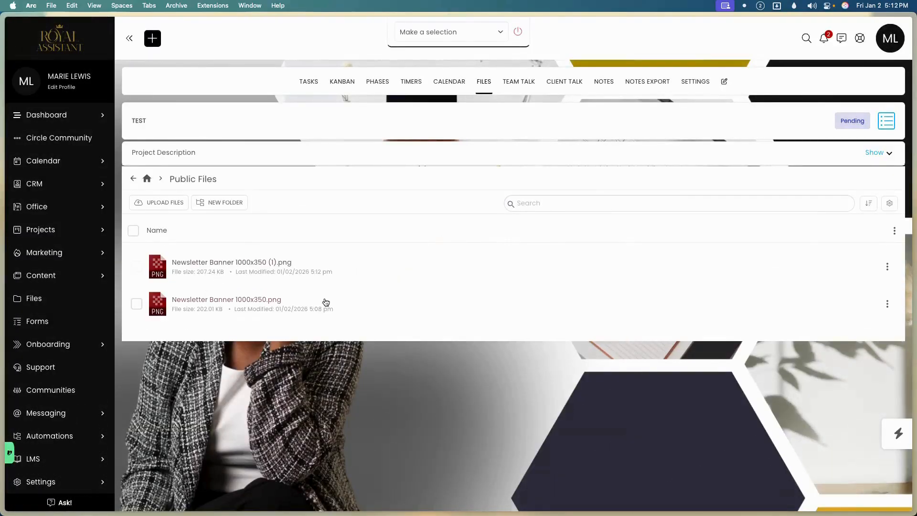
{"action": "left_click", "coordinate": [134, 231]}
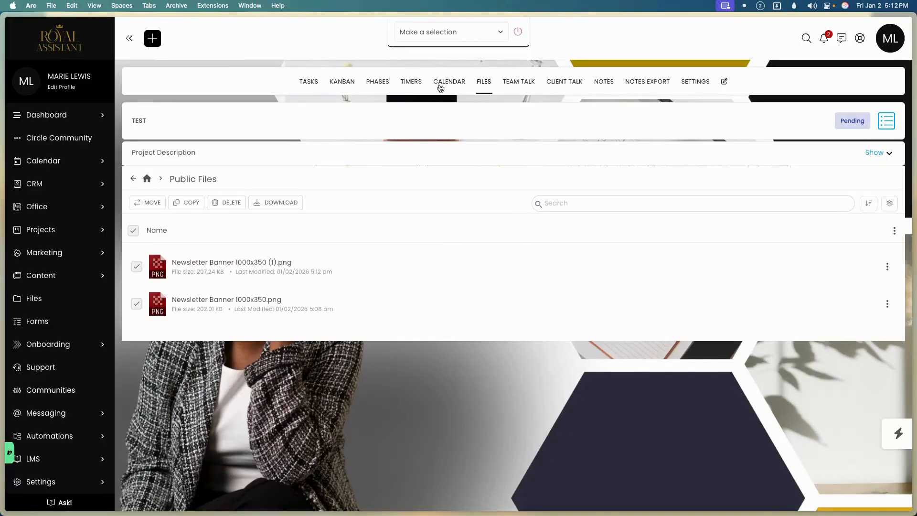
{"action": "left_click", "coordinate": [314, 86]}
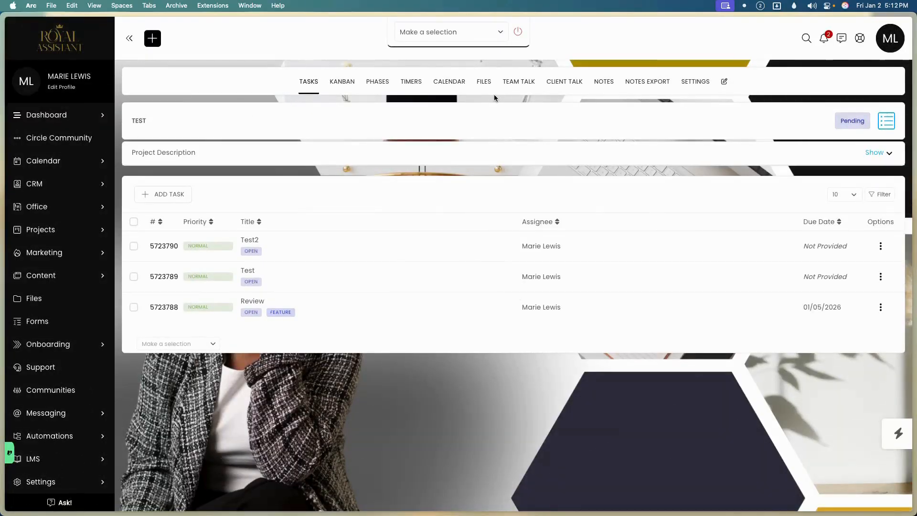
{"action": "left_click", "coordinate": [702, 84]}
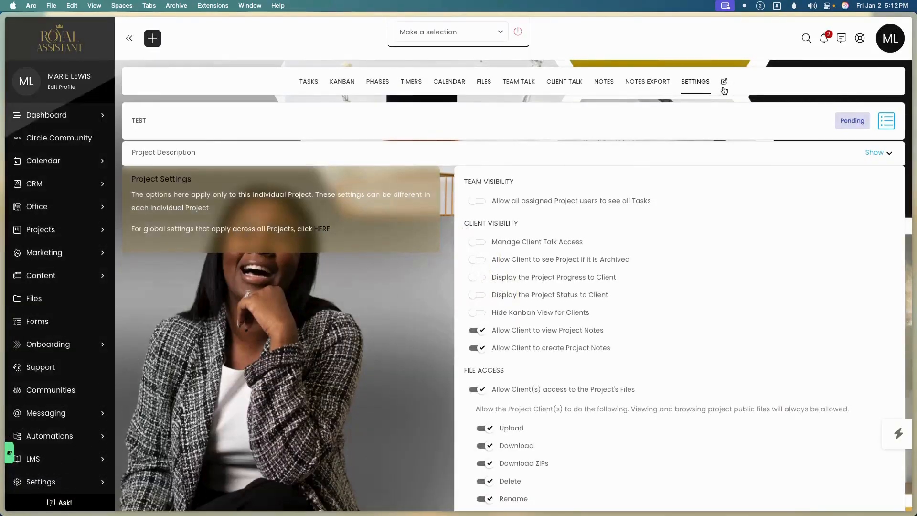
Rename the project to 'Working Tasks', set its status to Working, and save.
{"action": "left_click", "coordinate": [724, 81]}
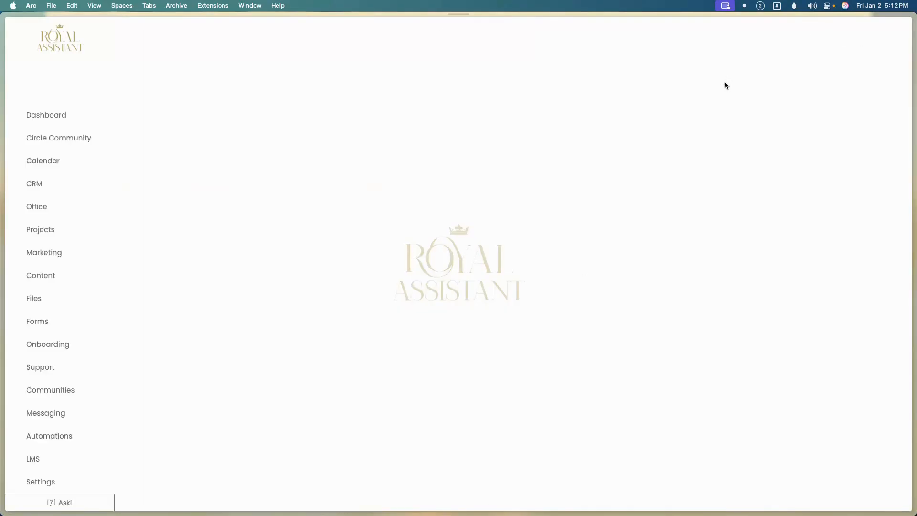
{"action": "left_click_drag", "start_coordinate": [494, 161], "coordinate": [429, 170]}
{"action": "type", "text": "Work"}
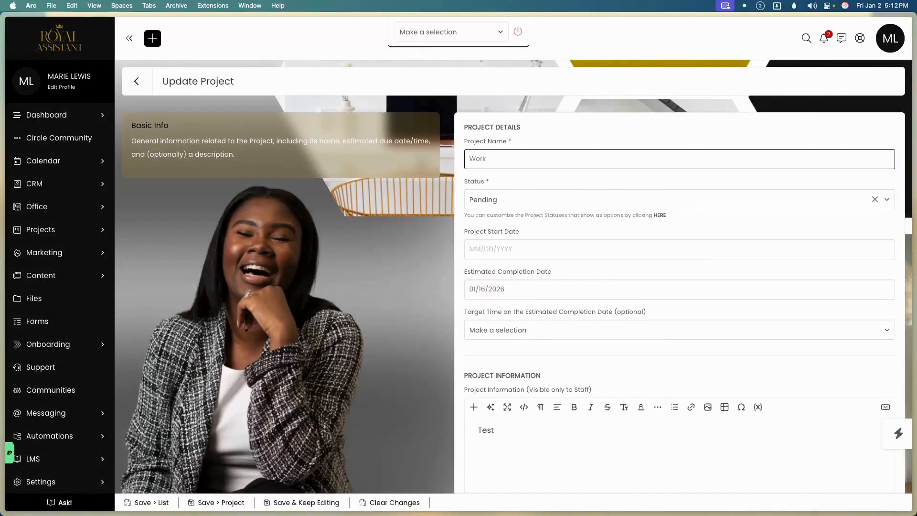
{"action": "type", "text": "ing Tasks"}
{"action": "left_click", "coordinate": [498, 209]}
{"action": "left_click", "coordinate": [482, 241]}
{"action": "scroll", "coordinate": [417, 317], "scroll_direction": "down", "scroll_amount": 15}
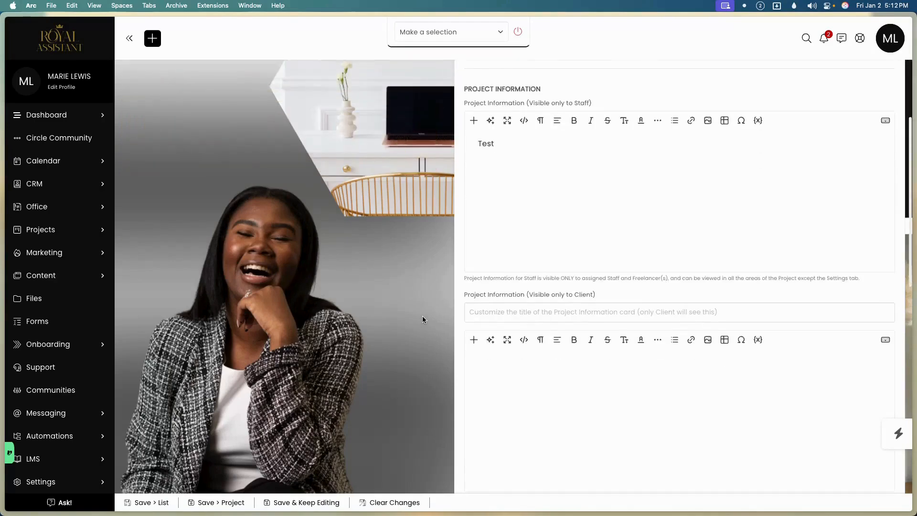
{"action": "scroll", "coordinate": [422, 318], "scroll_direction": "down", "scroll_amount": 2}
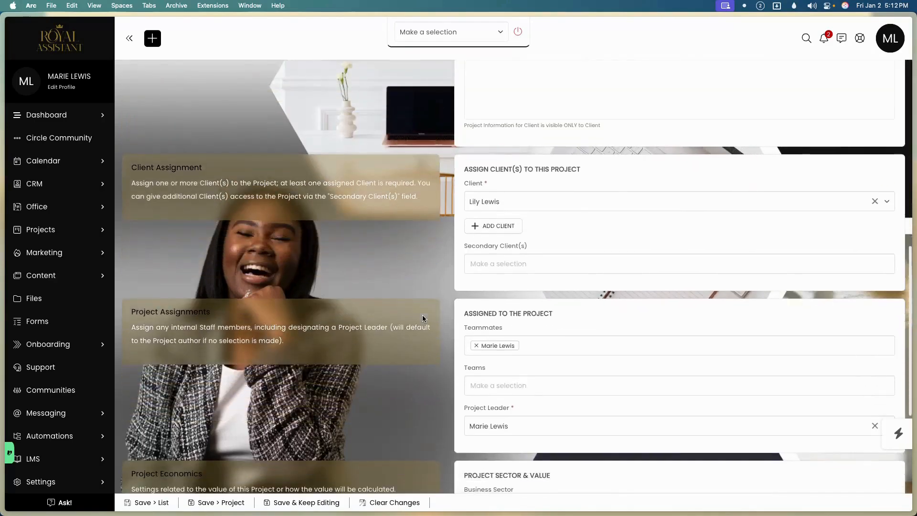
{"action": "scroll", "coordinate": [422, 315], "scroll_direction": "down", "scroll_amount": 10}
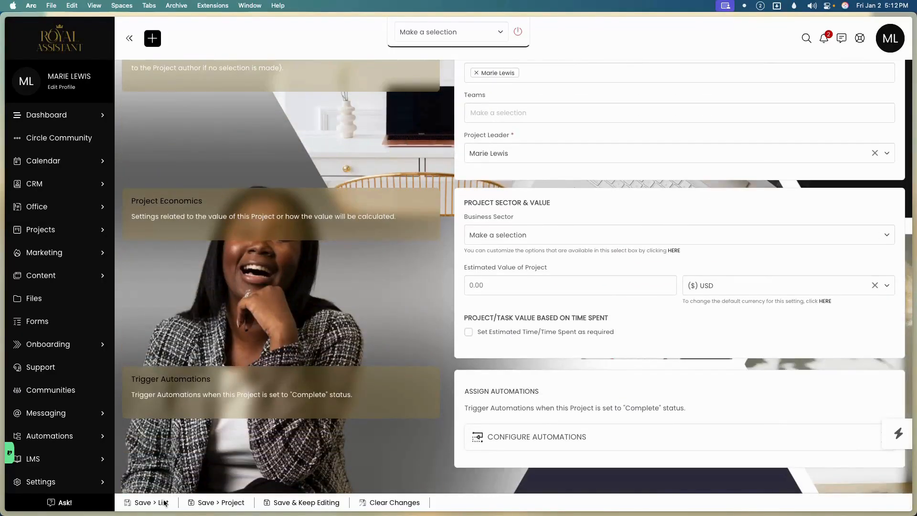
{"action": "left_click", "coordinate": [227, 509]}
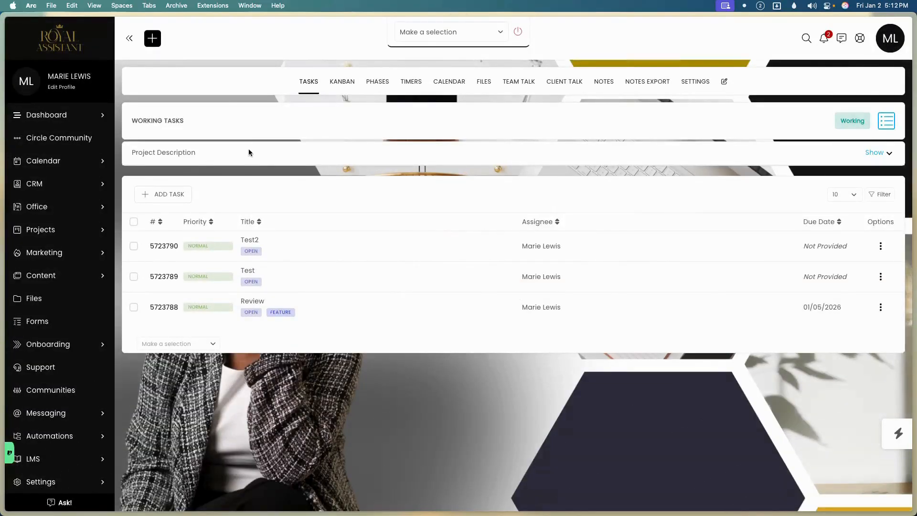
Open Working Tasks and check the Test2 task's assignee in its edit form, leaving it unchanged.
{"action": "left_click", "coordinate": [102, 228]}
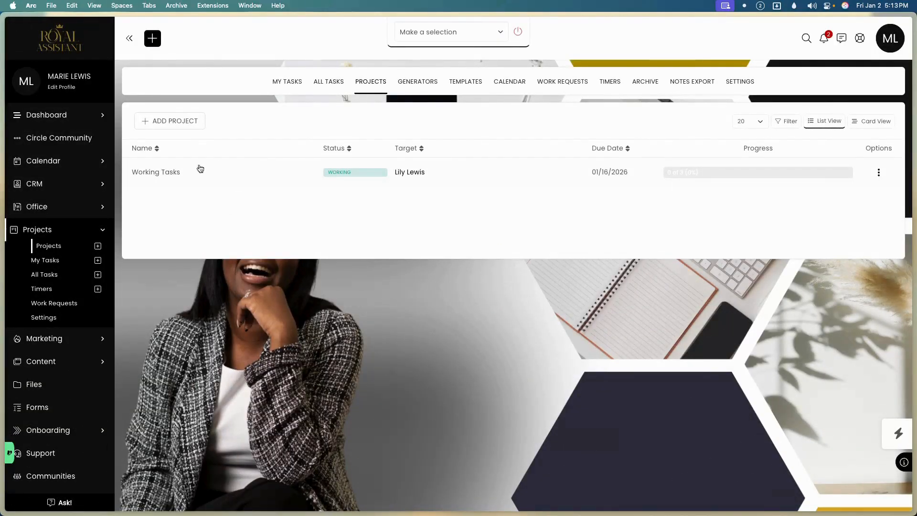
{"action": "left_click", "coordinate": [164, 173]}
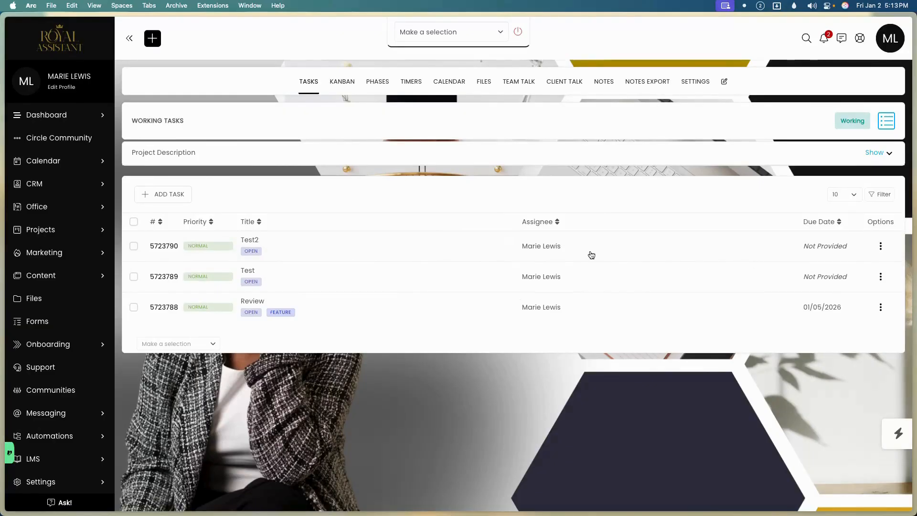
{"action": "left_click", "coordinate": [881, 247]}
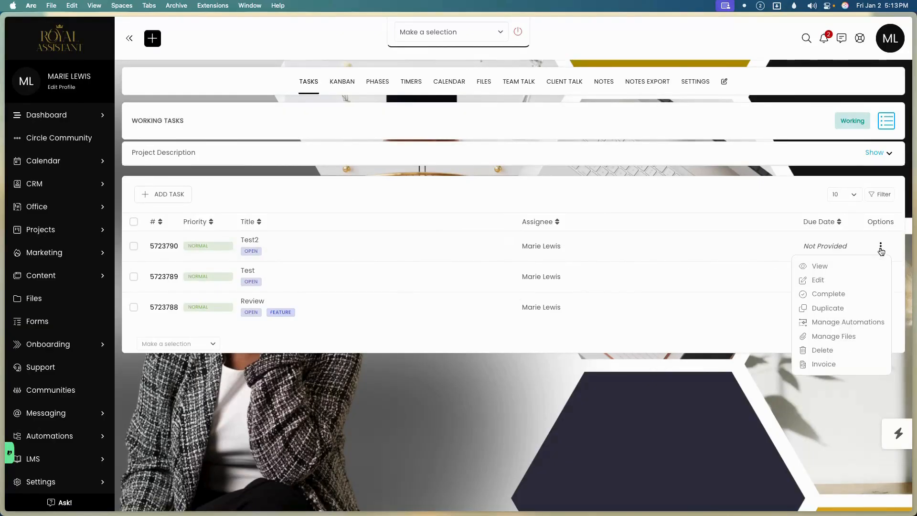
{"action": "left_click", "coordinate": [836, 282]}
{"action": "left_click", "coordinate": [675, 242]}
{"action": "left_click", "coordinate": [752, 267]}
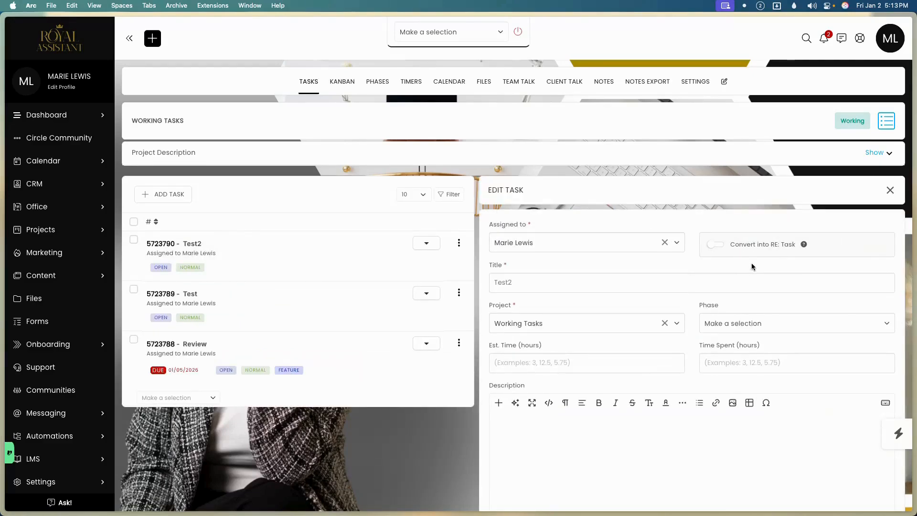
Return to the Work Requests list, where Test2 and Test now show as Closed.
{"action": "left_click", "coordinate": [66, 210]}
{"action": "left_click", "coordinate": [65, 211]}
{"action": "left_click", "coordinate": [63, 230]}
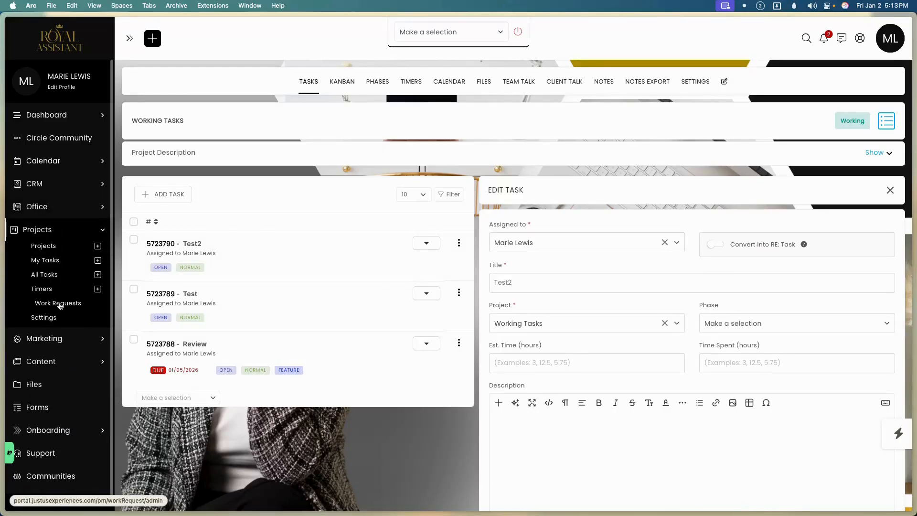
{"action": "left_click", "coordinate": [59, 306]}
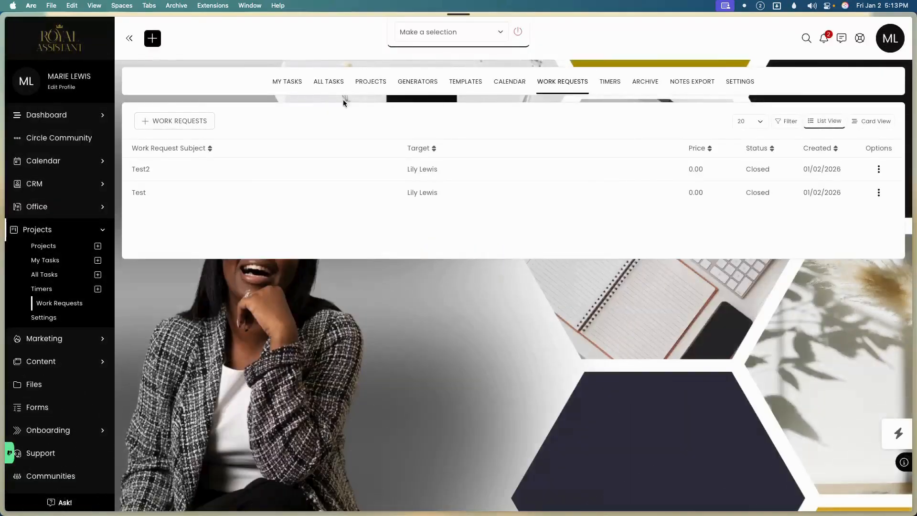
Submit a Test3 work request targeting the client, then bring up its row's actions.
{"action": "left_click", "coordinate": [205, 120]}
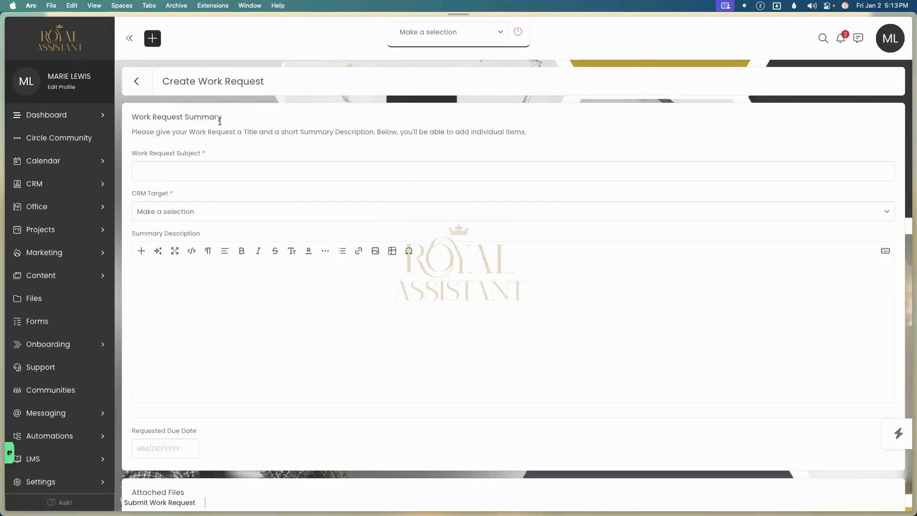
{"action": "left_click", "coordinate": [234, 168]}
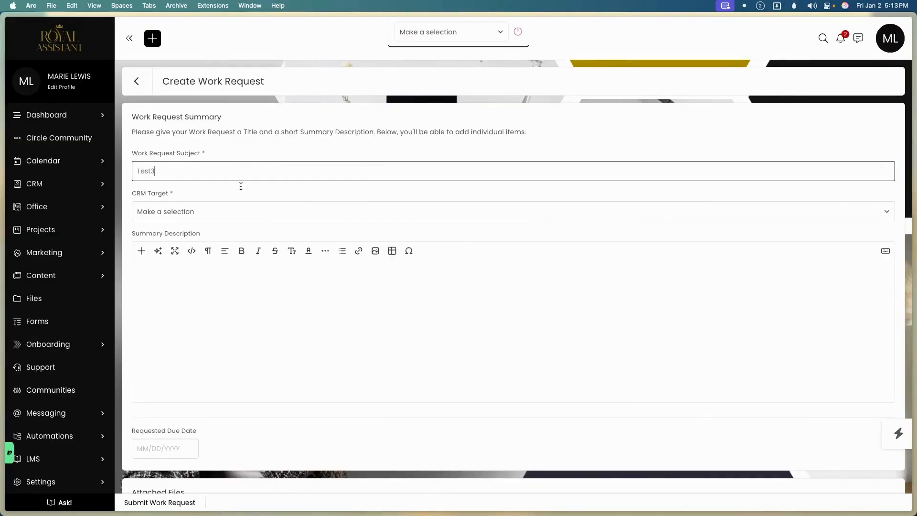
{"action": "left_click", "coordinate": [179, 211]}
{"action": "left_click", "coordinate": [175, 260]}
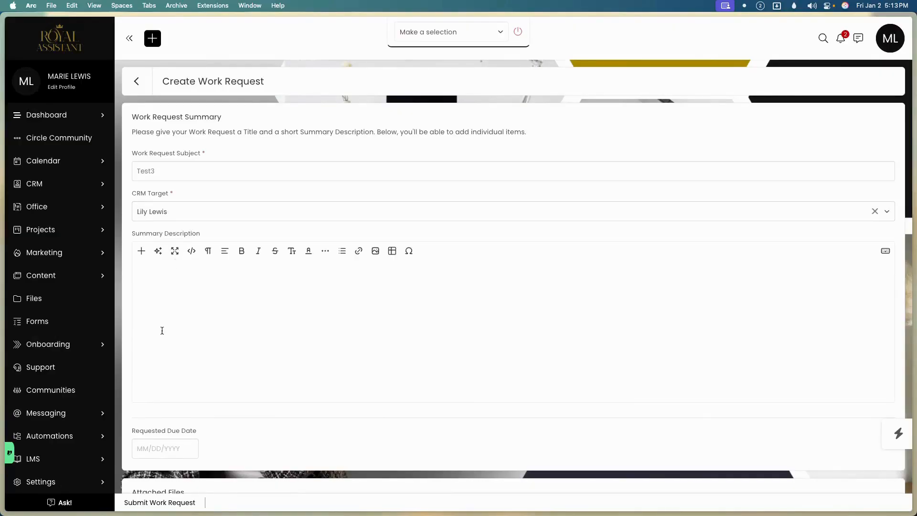
{"action": "left_click", "coordinate": [163, 503]}
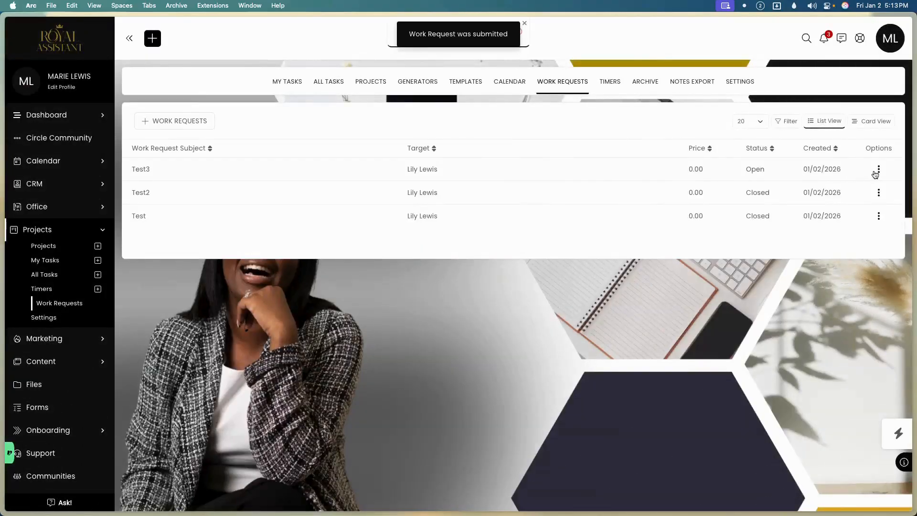
{"action": "left_click", "coordinate": [878, 171]}
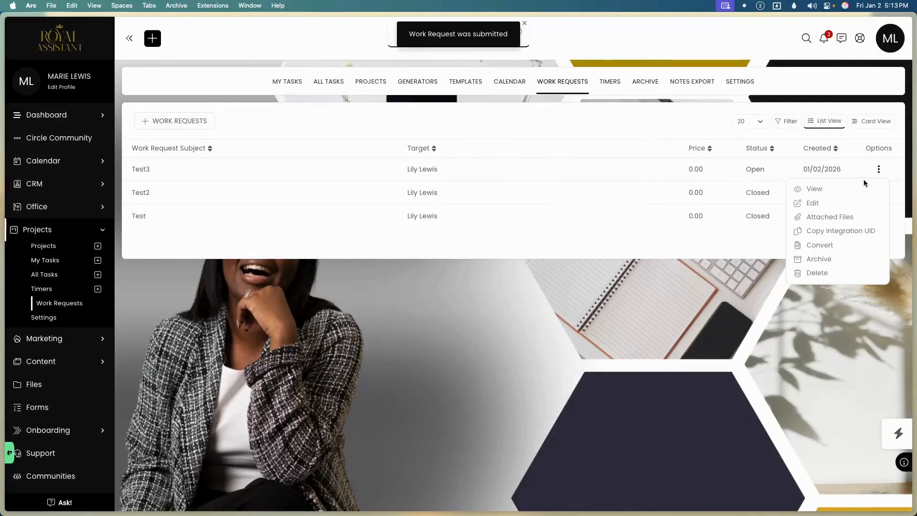
{"action": "left_click", "coordinate": [831, 247]}
{"action": "left_click", "coordinate": [335, 155]}
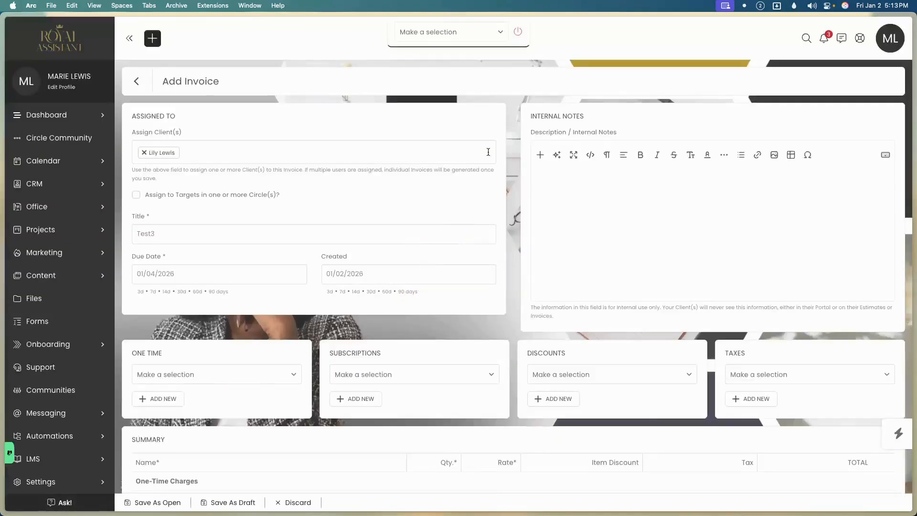
{"action": "left_click_drag", "start_coordinate": [171, 230], "coordinate": [121, 233]}
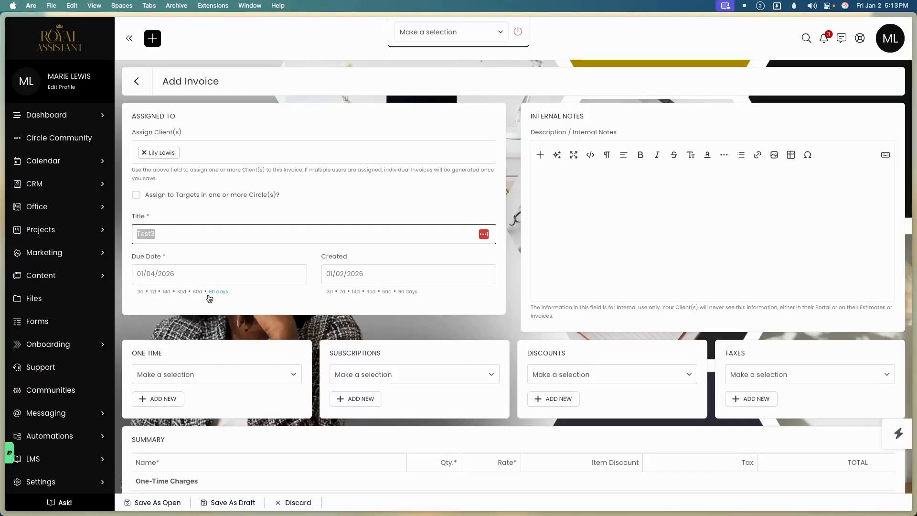
{"action": "scroll", "coordinate": [209, 298], "scroll_direction": "down", "scroll_amount": 5}
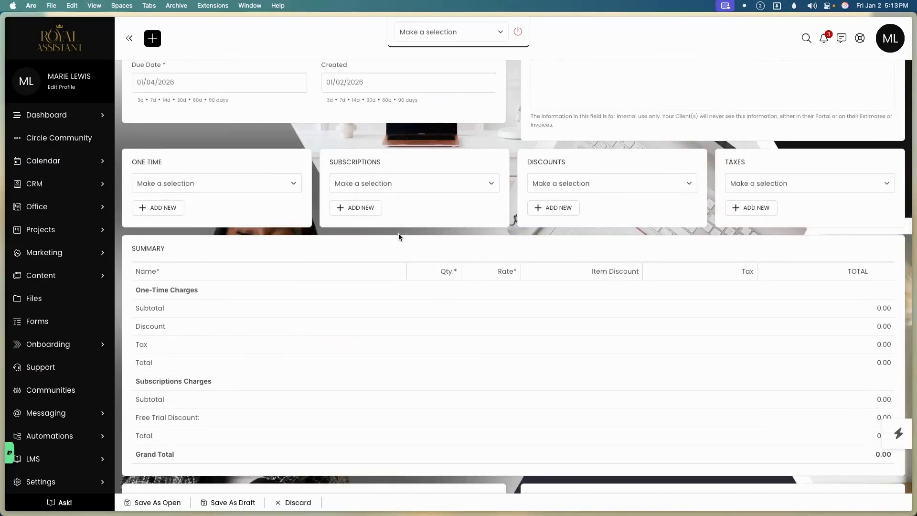
{"action": "scroll", "coordinate": [259, 205], "scroll_direction": "down", "scroll_amount": 7}
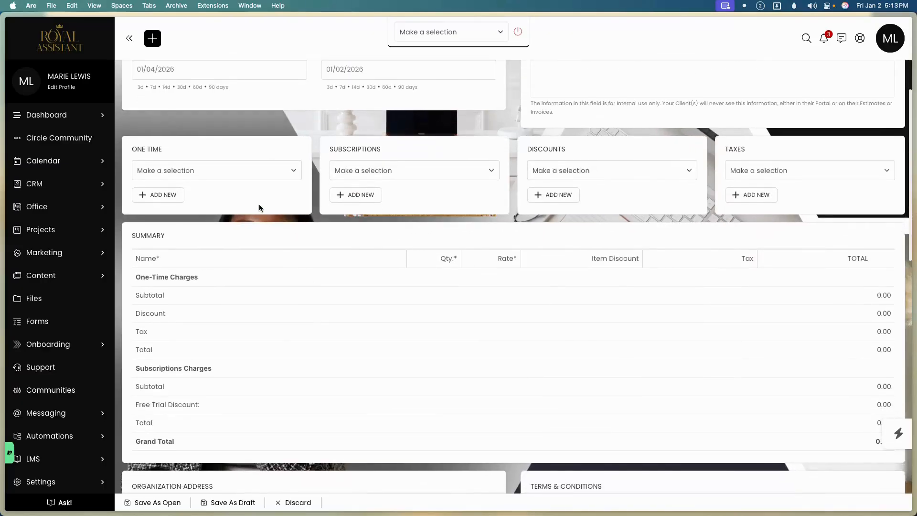
{"action": "scroll", "coordinate": [270, 265], "scroll_direction": "down", "scroll_amount": 10}
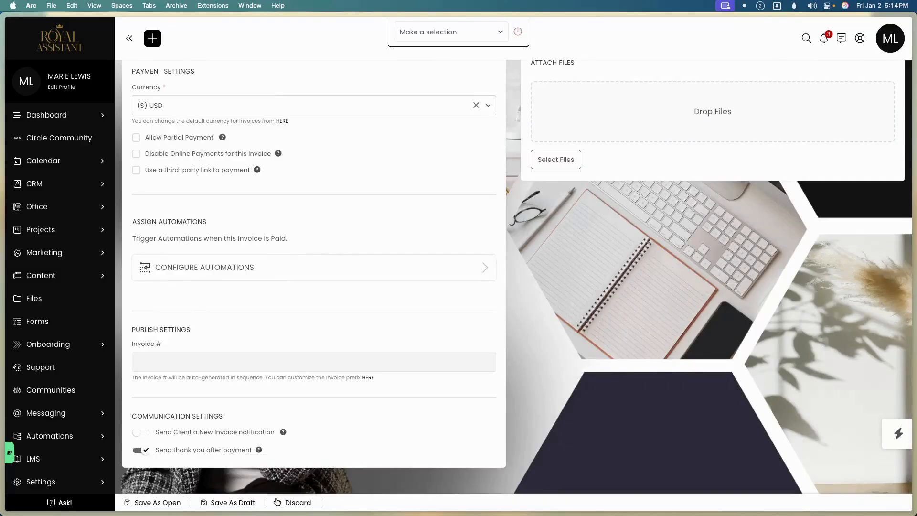
{"action": "left_click", "coordinate": [294, 502]}
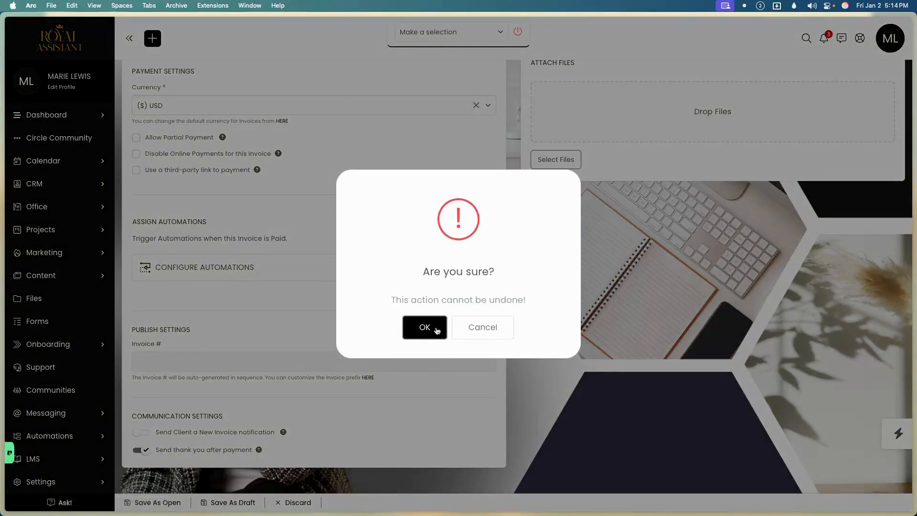
{"action": "left_click", "coordinate": [424, 327]}
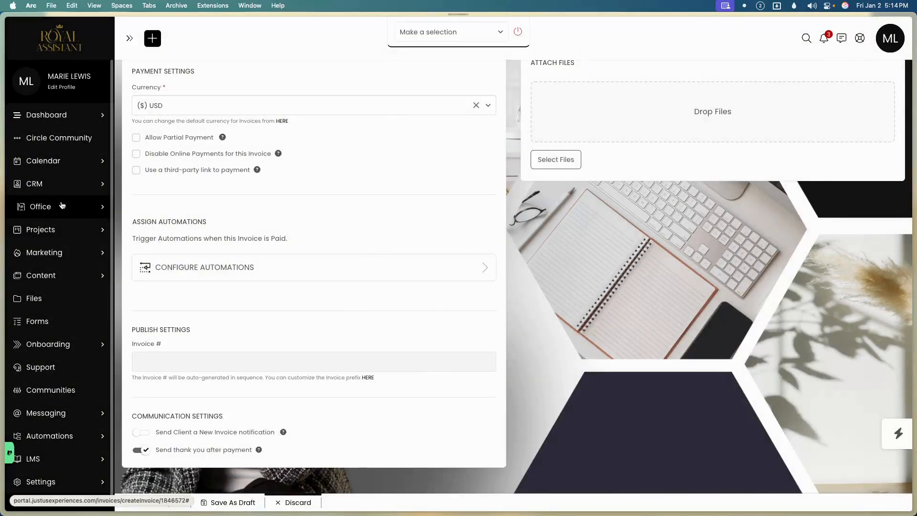
{"action": "left_click", "coordinate": [61, 206]}
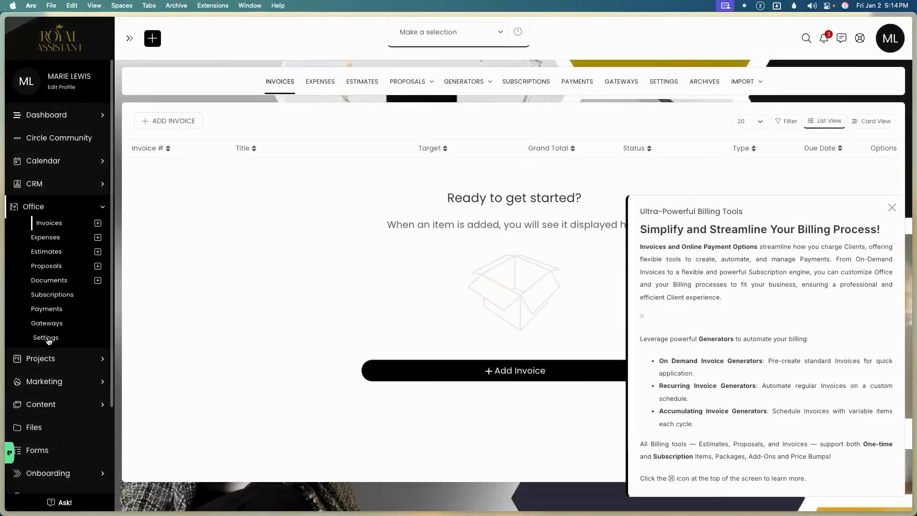
{"action": "left_click", "coordinate": [47, 359]}
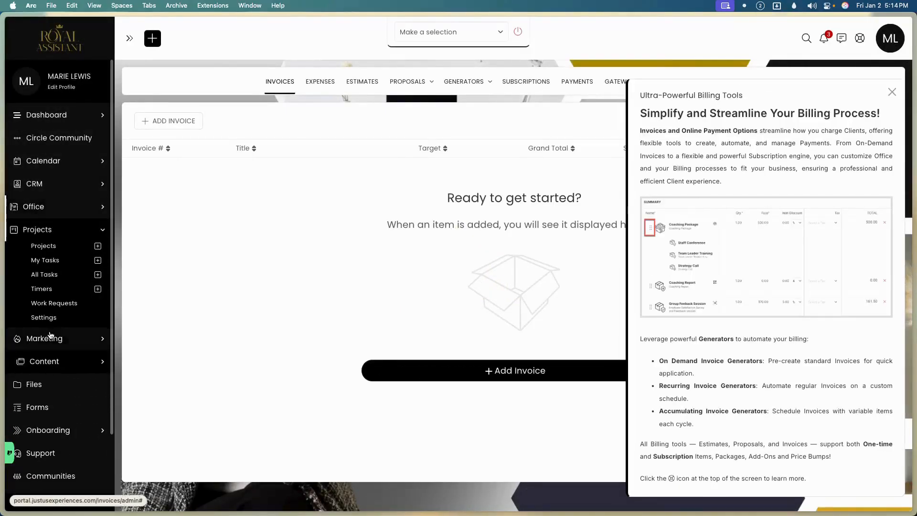
{"action": "left_click", "coordinate": [56, 303]}
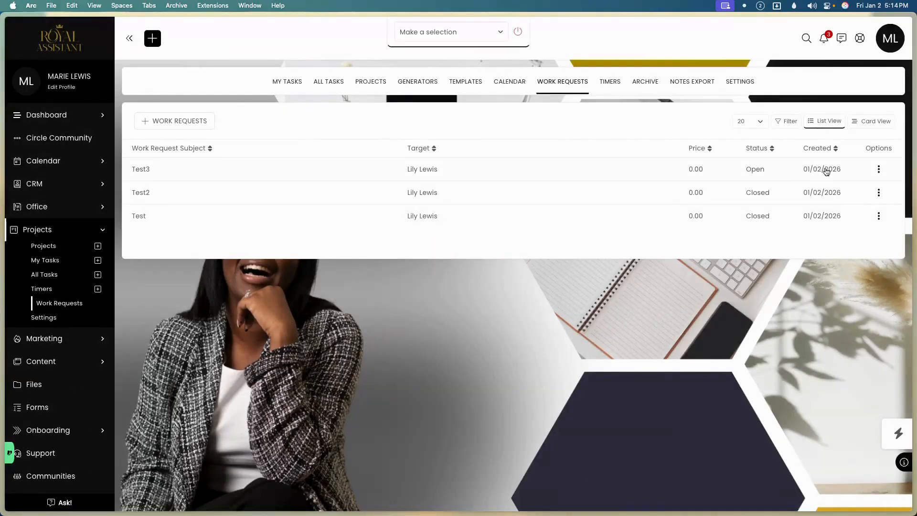
{"action": "left_click", "coordinate": [879, 170]}
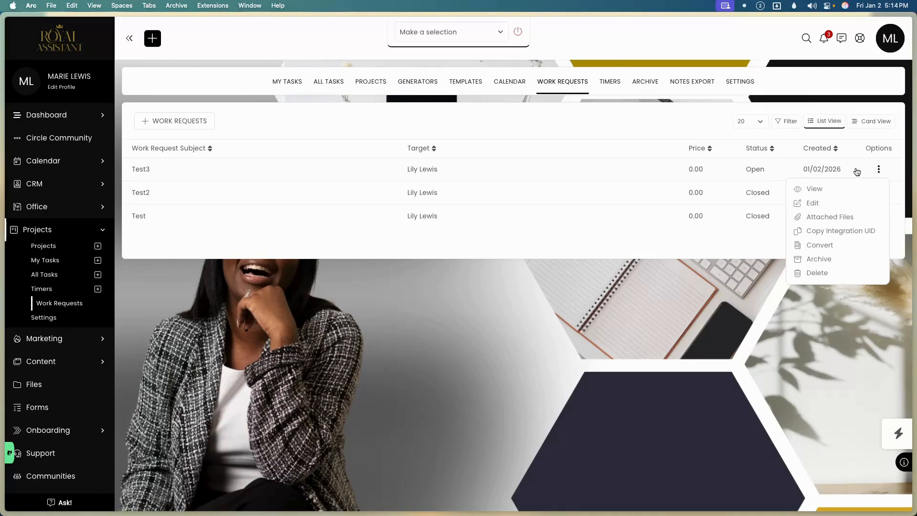
{"action": "left_click", "coordinate": [608, 173]}
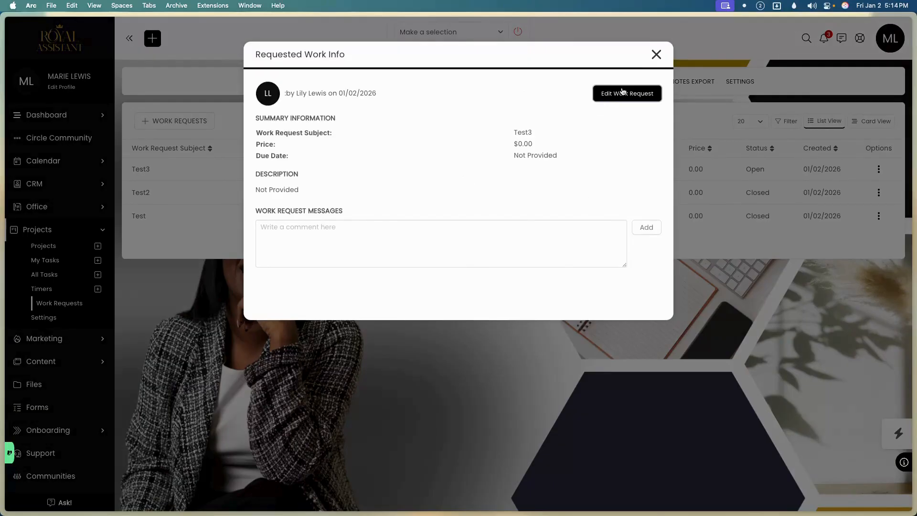
{"action": "left_click", "coordinate": [656, 54]}
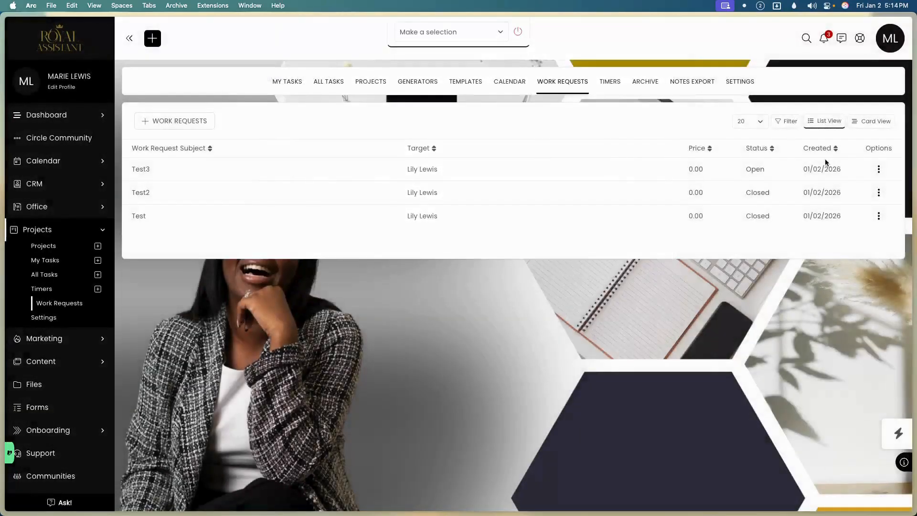
{"action": "left_click", "coordinate": [879, 170]}
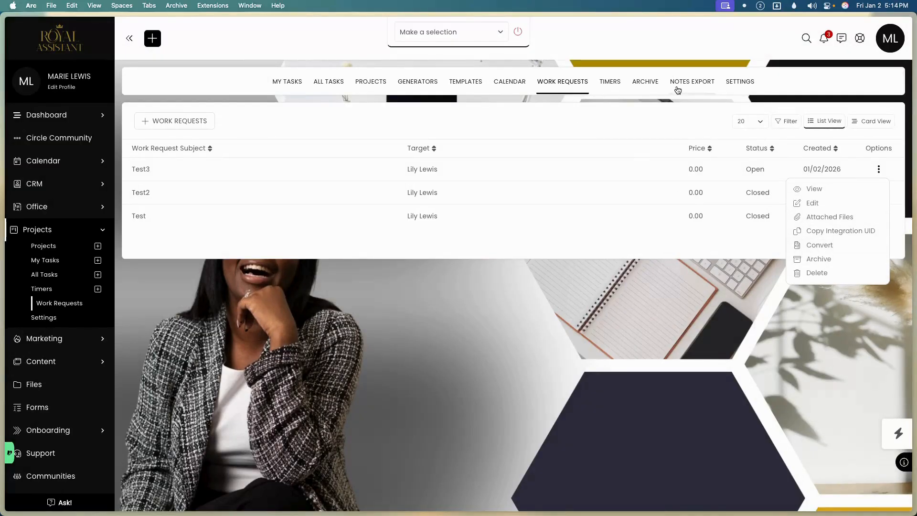
{"action": "left_click", "coordinate": [742, 83]}
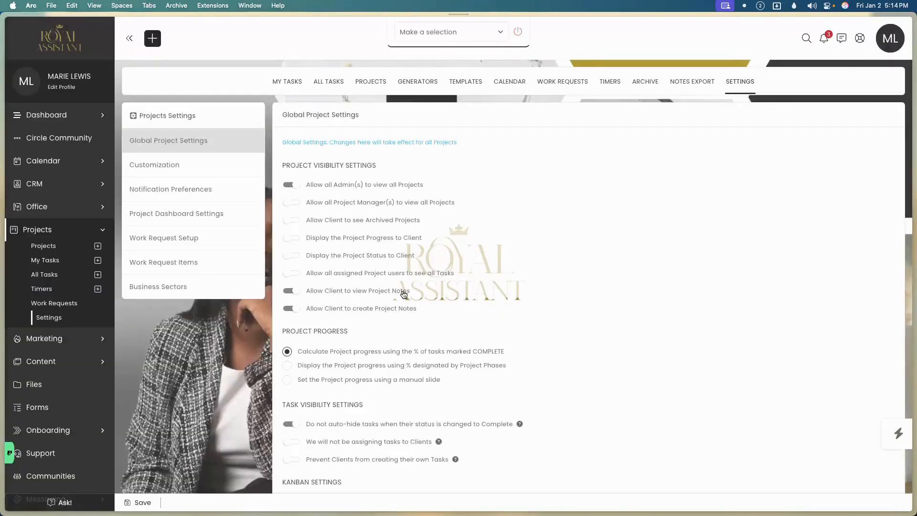
{"action": "left_click", "coordinate": [203, 236]}
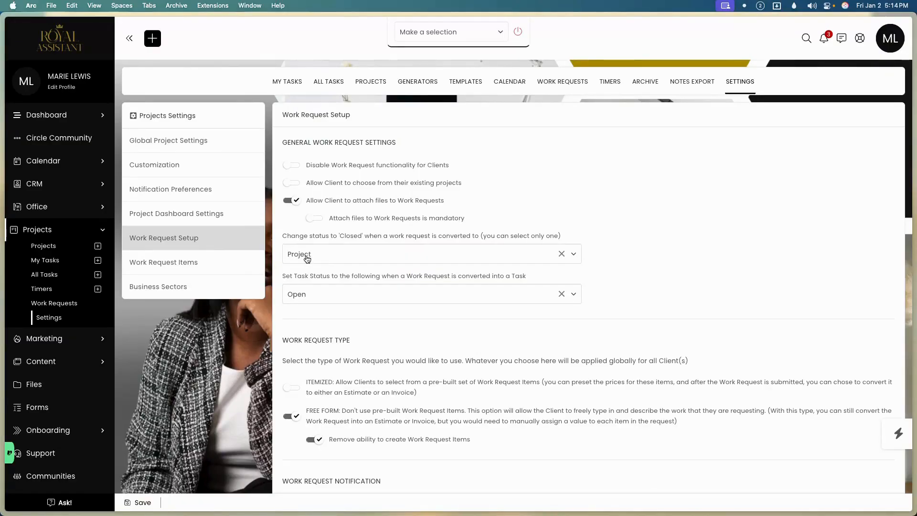
{"action": "left_click", "coordinate": [307, 257]}
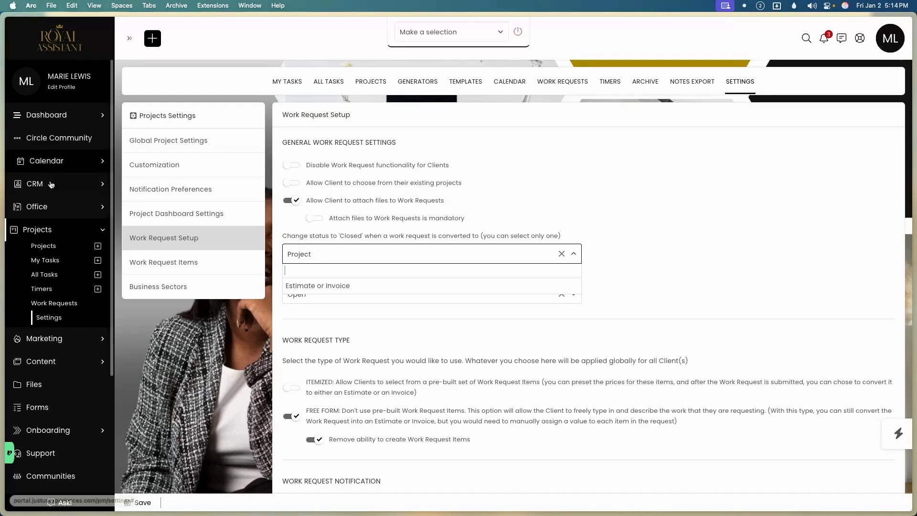
{"action": "left_click", "coordinate": [52, 304]}
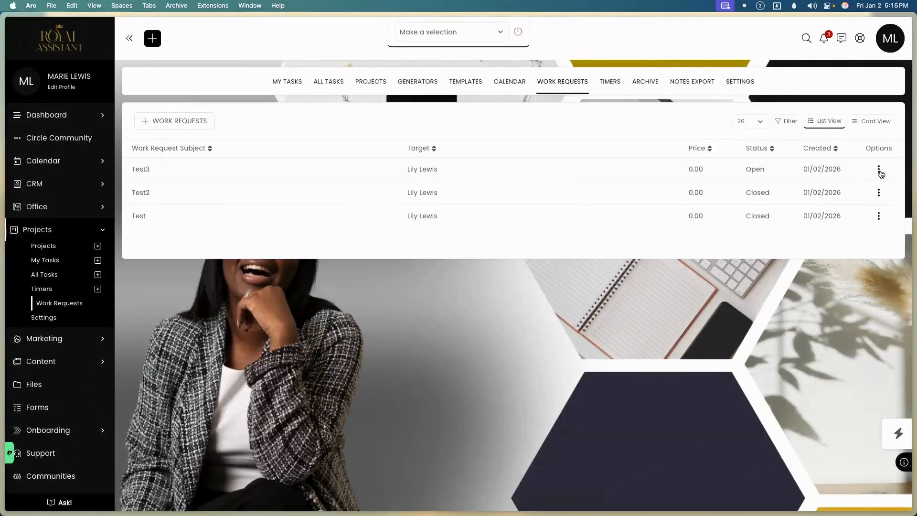
Compare Test3's conversion types (existing invoice, existing estimate), settling on New Estimate.
{"action": "left_click", "coordinate": [878, 170]}
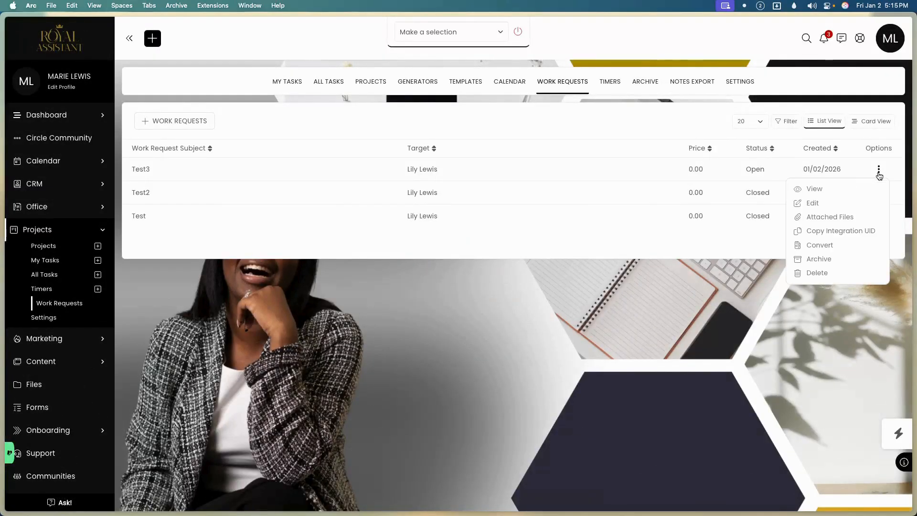
{"action": "left_click", "coordinate": [844, 246]}
{"action": "left_click", "coordinate": [462, 102]}
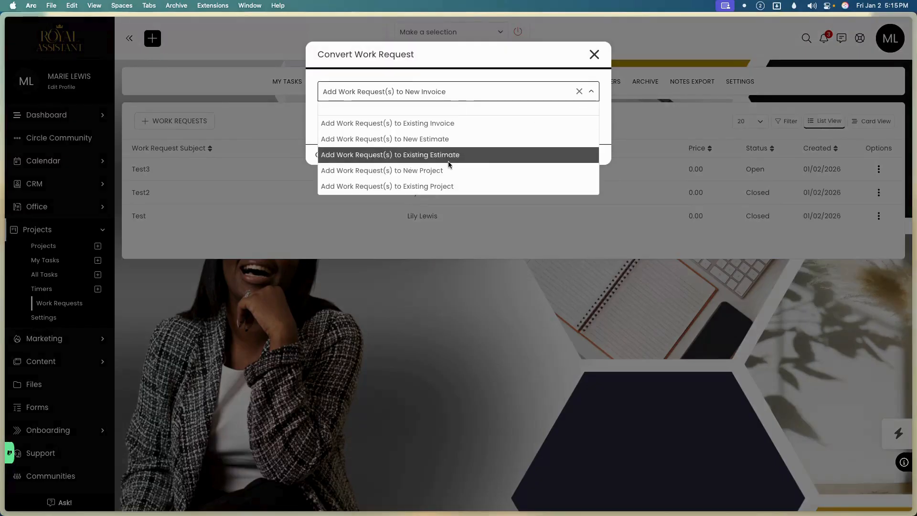
{"action": "left_click", "coordinate": [452, 123]}
{"action": "left_click", "coordinate": [449, 122]}
{"action": "left_click", "coordinate": [446, 92]}
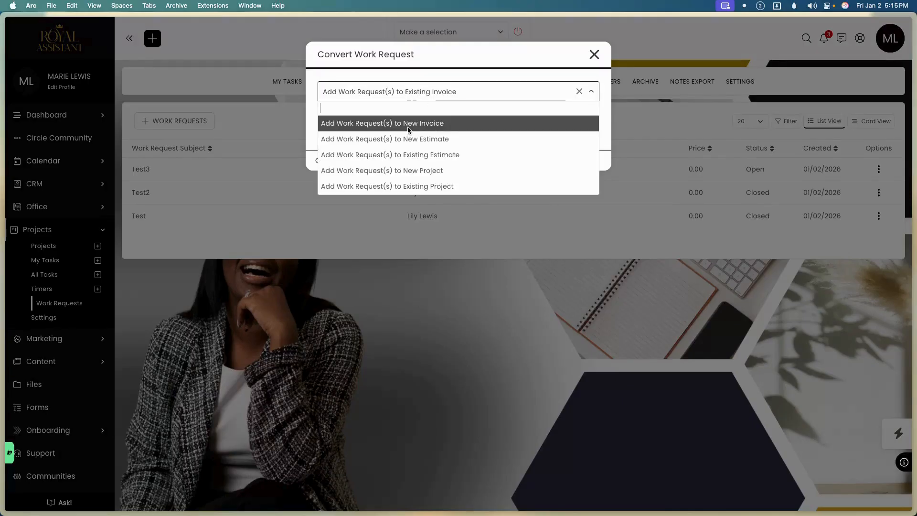
{"action": "left_click", "coordinate": [423, 157]}
{"action": "left_click", "coordinate": [440, 101]}
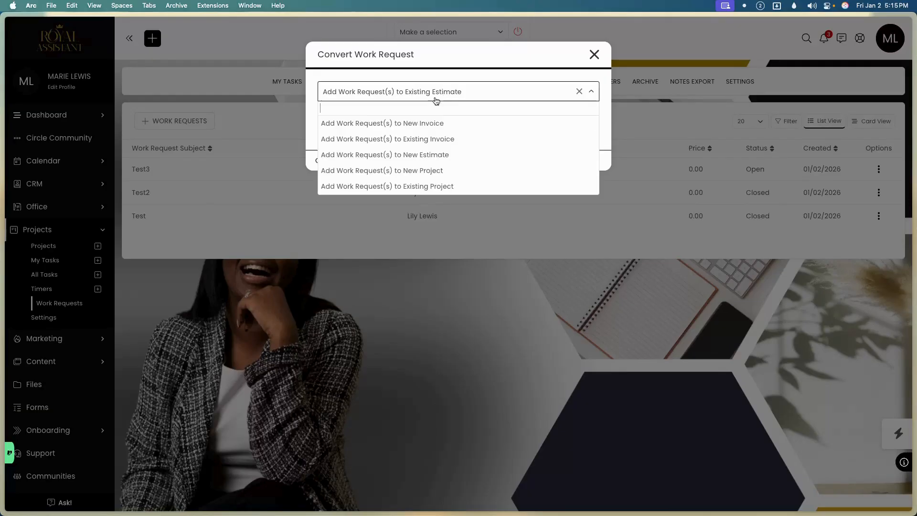
{"action": "left_click", "coordinate": [427, 163]}
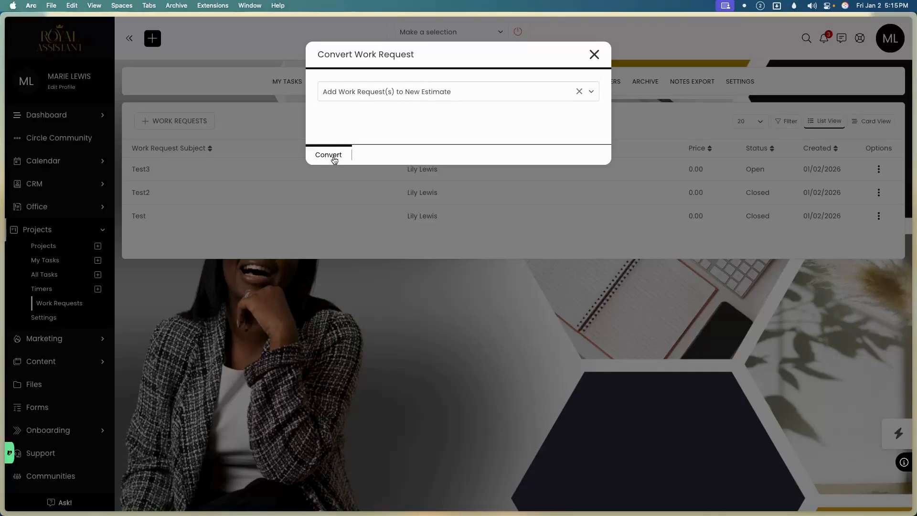
Convert Test3 into a new estimate, cancel the draft unsaved, and reopen Test3's actions.
{"action": "left_click", "coordinate": [424, 93]}
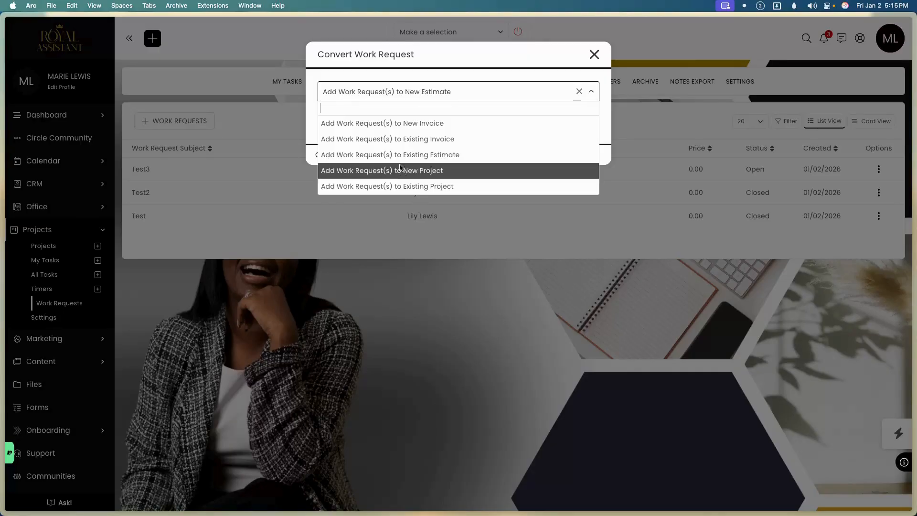
{"action": "left_click", "coordinate": [312, 159]}
{"action": "left_click", "coordinate": [313, 160]}
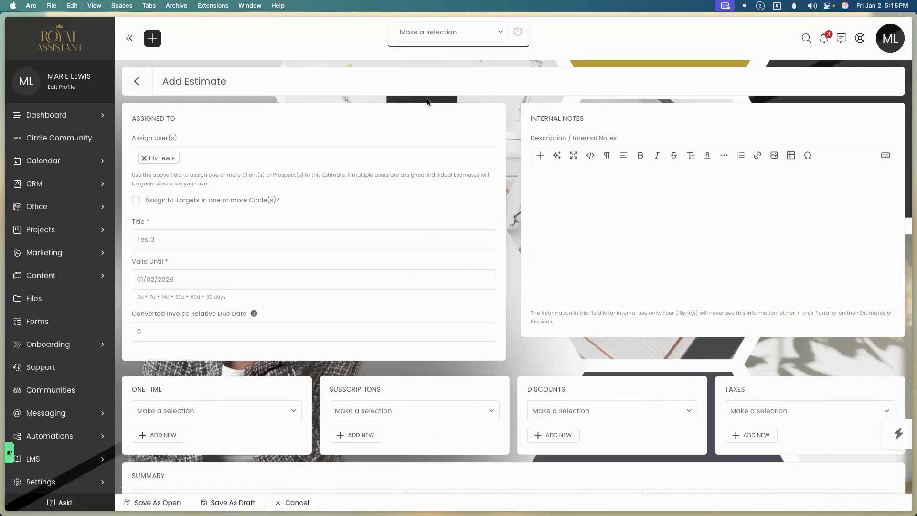
{"action": "scroll", "coordinate": [348, 153], "scroll_direction": "down", "scroll_amount": 10}
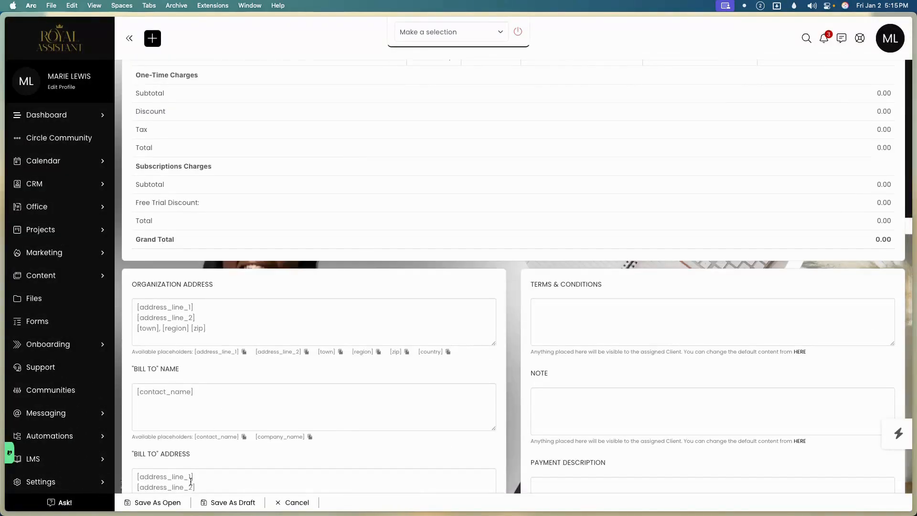
{"action": "left_click", "coordinate": [300, 506]}
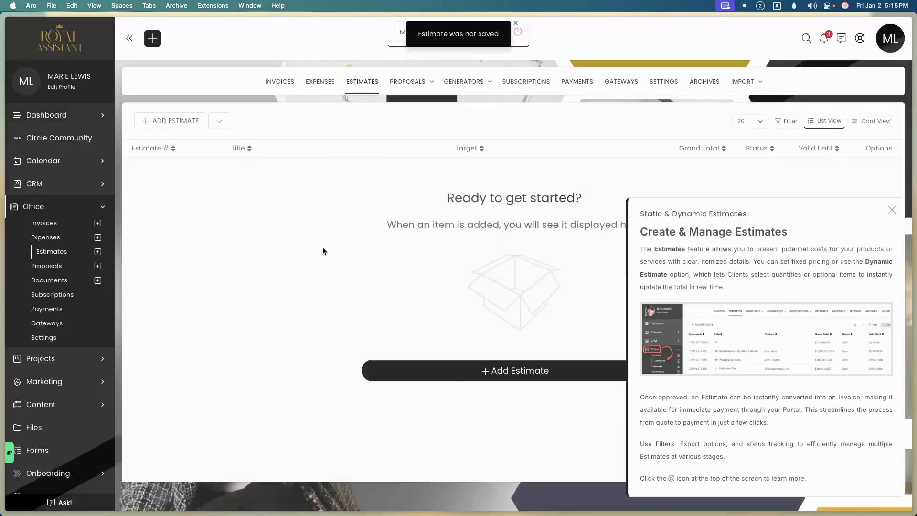
{"action": "left_click", "coordinate": [65, 359]}
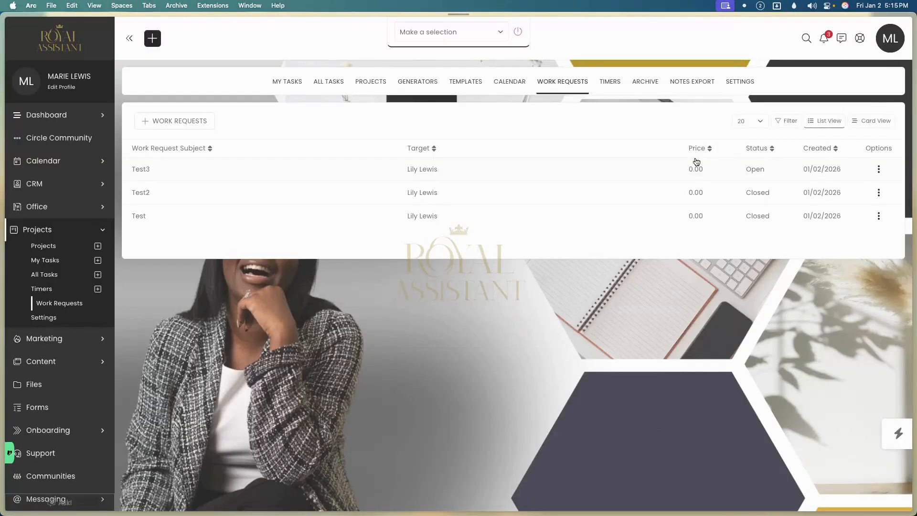
{"action": "left_click", "coordinate": [879, 169]}
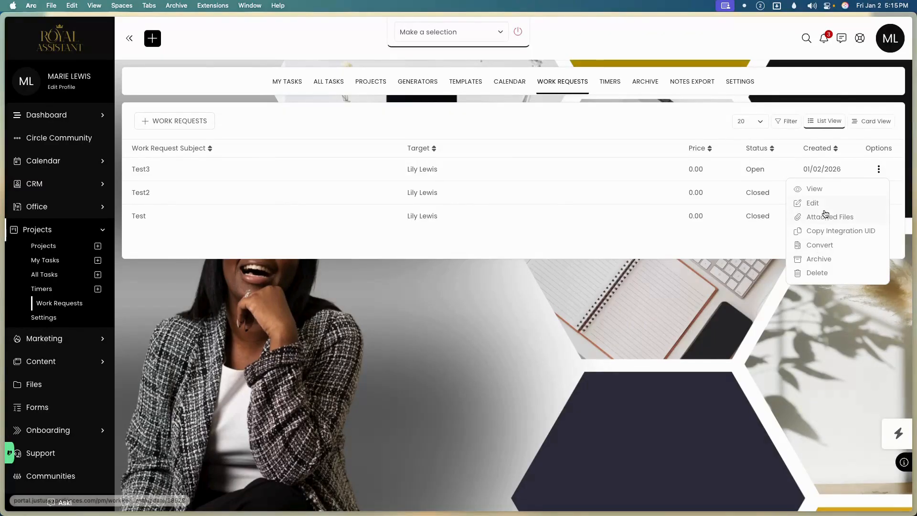
Post the comment 'twde' on the Test3 work request, confirm it appears, then close the details.
{"action": "left_click", "coordinate": [801, 191]}
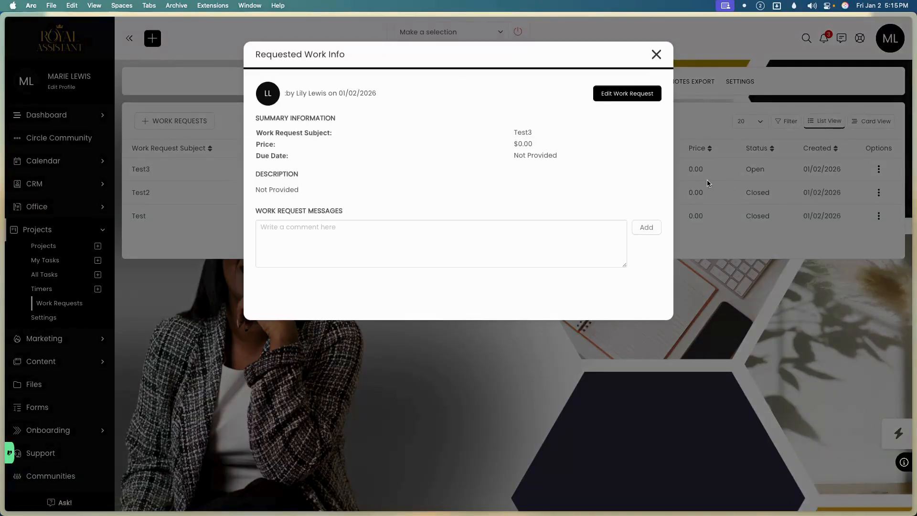
{"action": "left_click", "coordinate": [646, 227]}
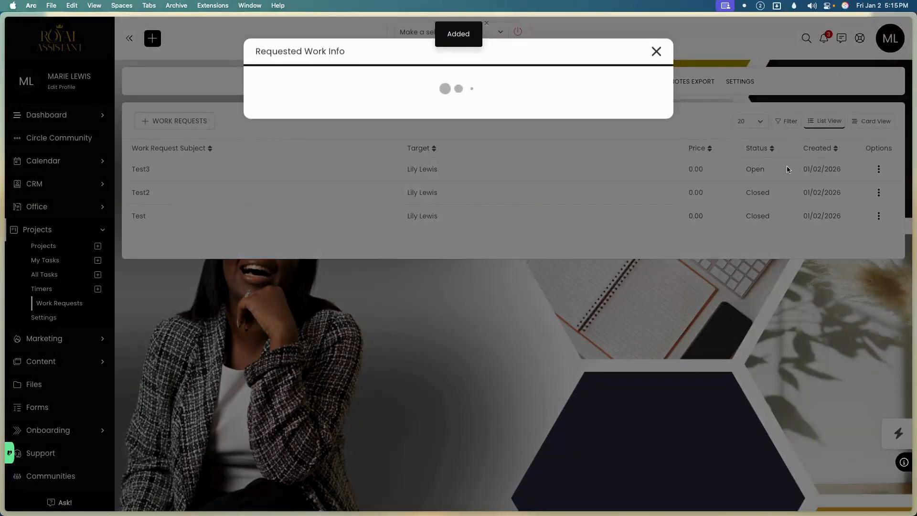
{"action": "left_click", "coordinate": [454, 244]}
{"action": "type", "text": "twde"}
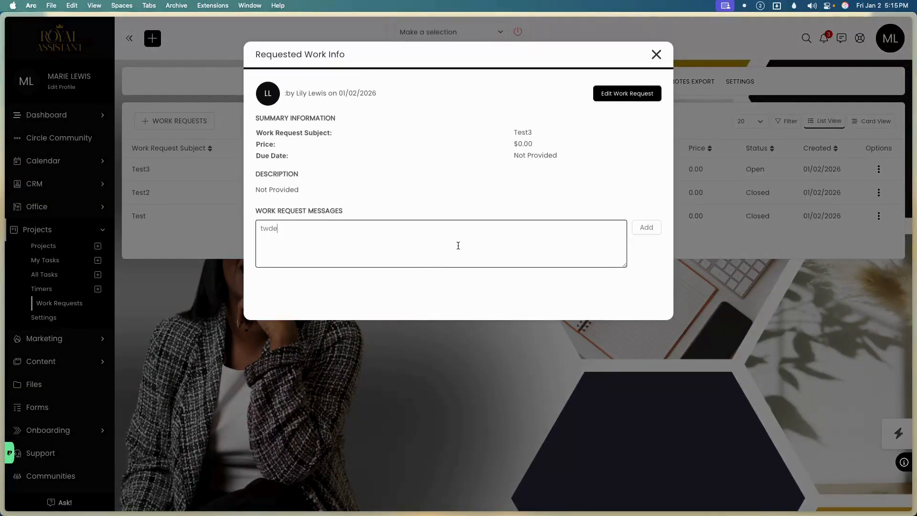
{"action": "left_click", "coordinate": [648, 226]}
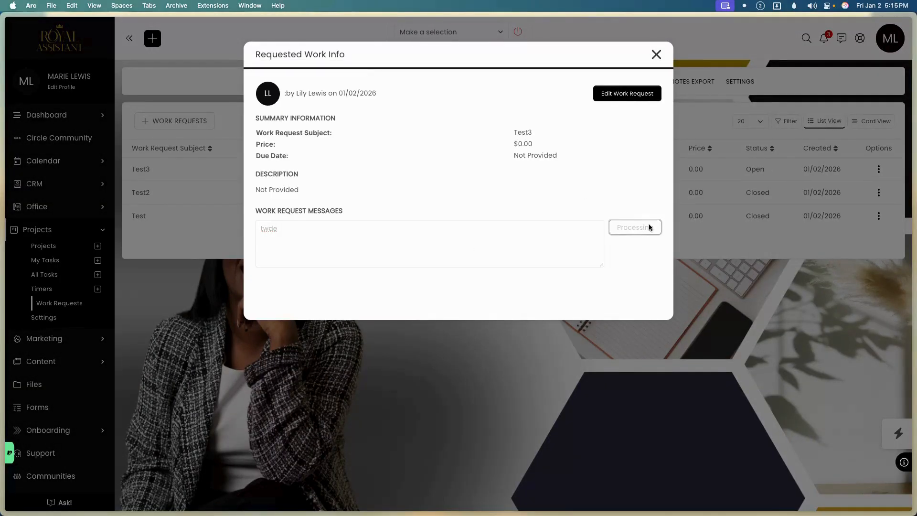
{"action": "left_click", "coordinate": [629, 168]}
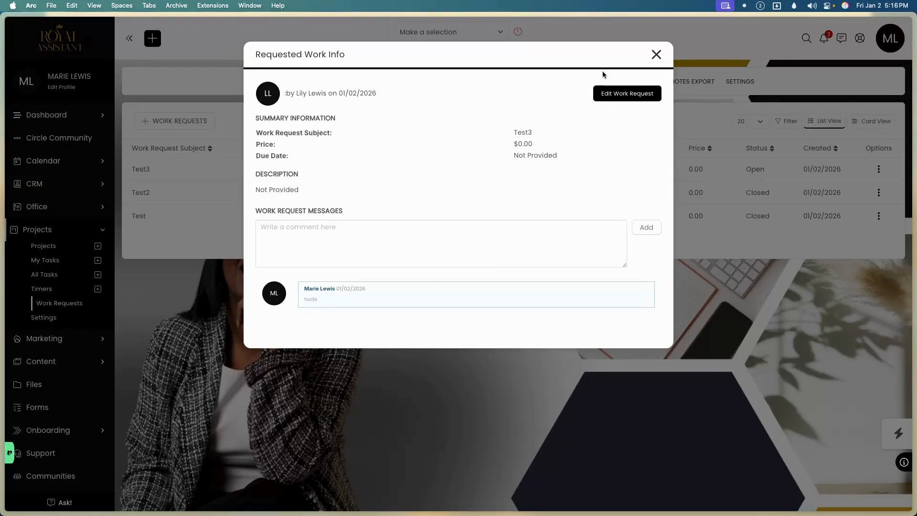
{"action": "left_click", "coordinate": [657, 55]}
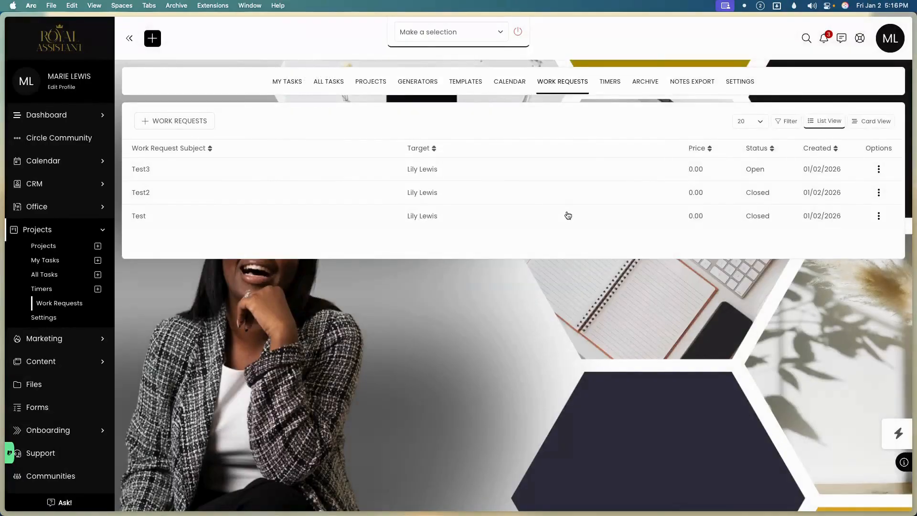
Convert Test3 into a task in the existing Working Tasks project, then return to Work Requests.
{"action": "left_click", "coordinate": [878, 170]}
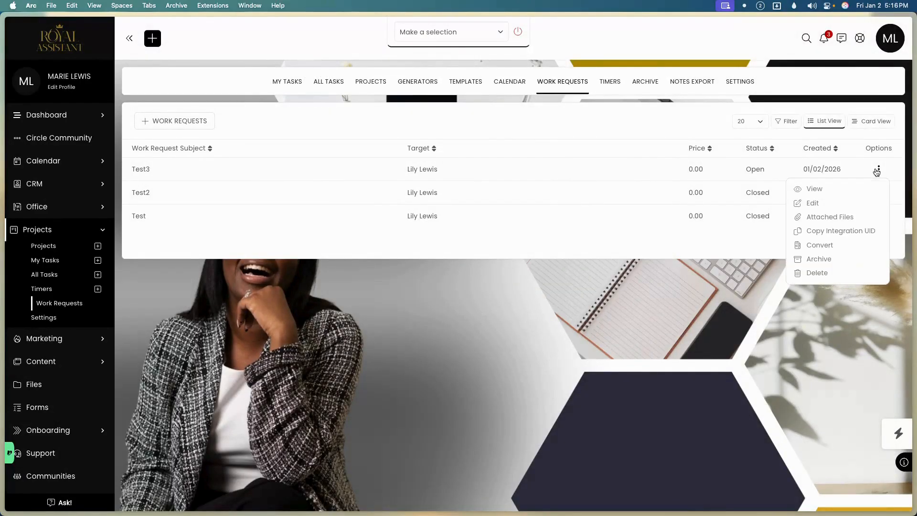
{"action": "left_click", "coordinate": [819, 244]}
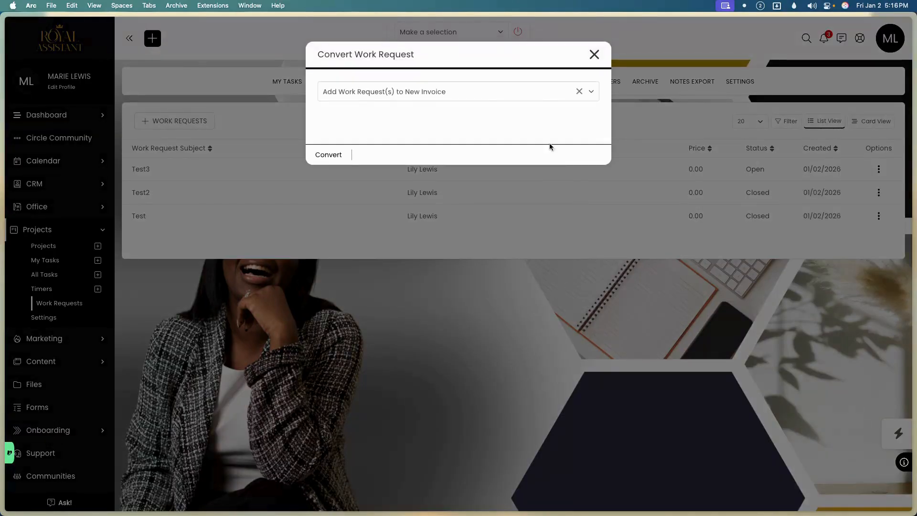
{"action": "left_click", "coordinate": [485, 94]}
{"action": "left_click", "coordinate": [423, 187]}
{"action": "left_click", "coordinate": [398, 115]}
{"action": "left_click", "coordinate": [371, 149]}
{"action": "left_click", "coordinate": [324, 164]}
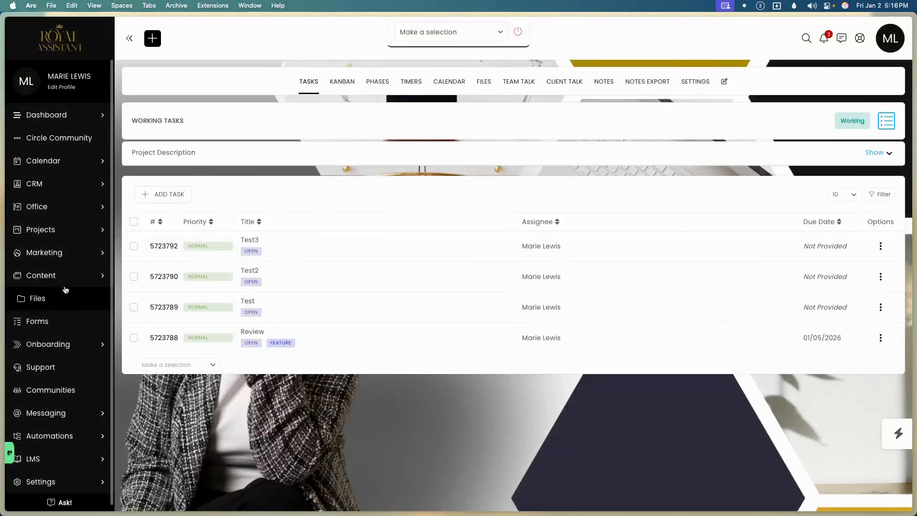
{"action": "left_click", "coordinate": [72, 238]}
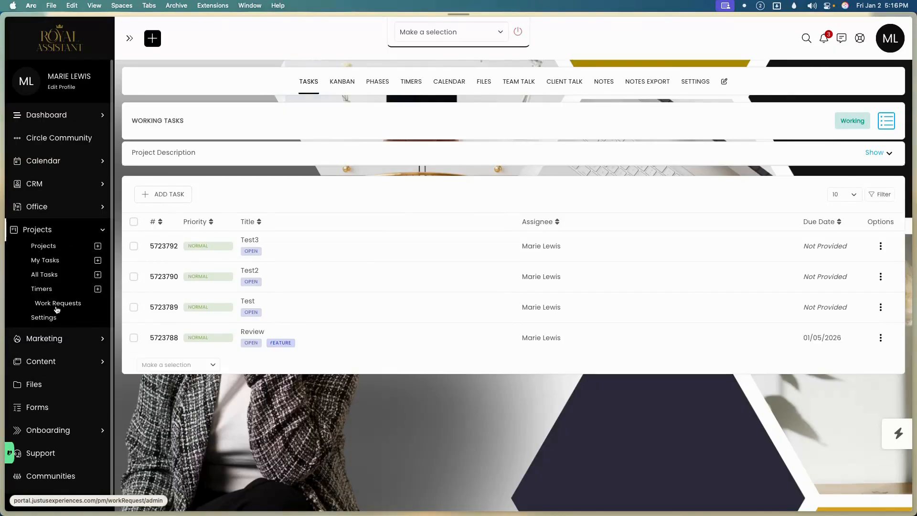
{"action": "left_click", "coordinate": [56, 306]}
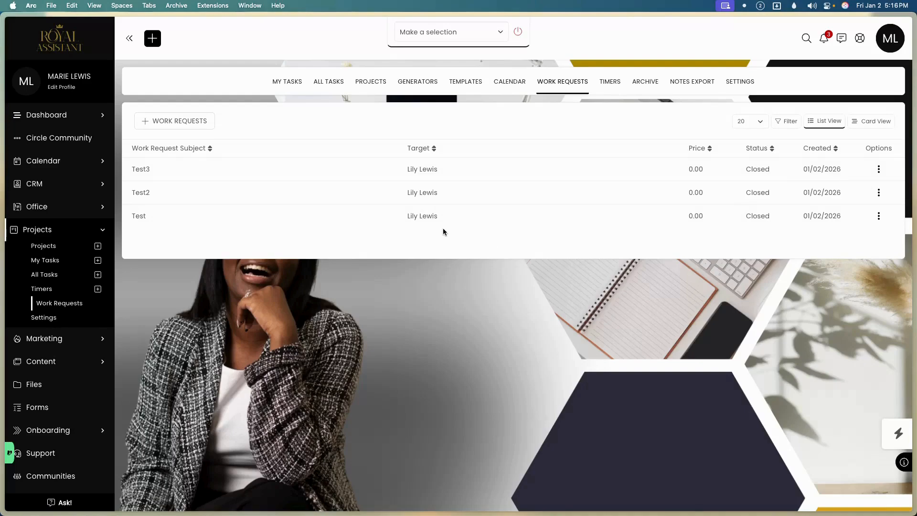
Open the Working Tasks project and browse the completion automation actions for the Test3 task.
{"action": "left_click", "coordinate": [59, 245]}
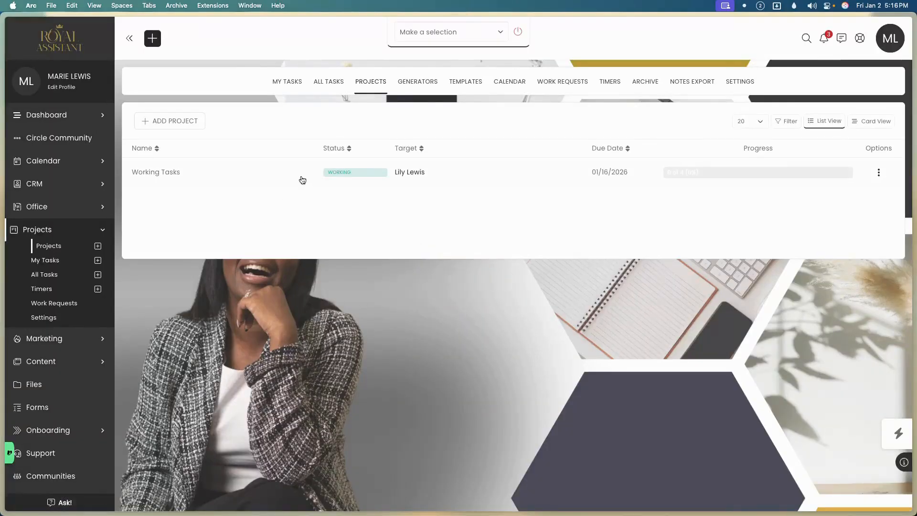
{"action": "left_click", "coordinate": [286, 173]}
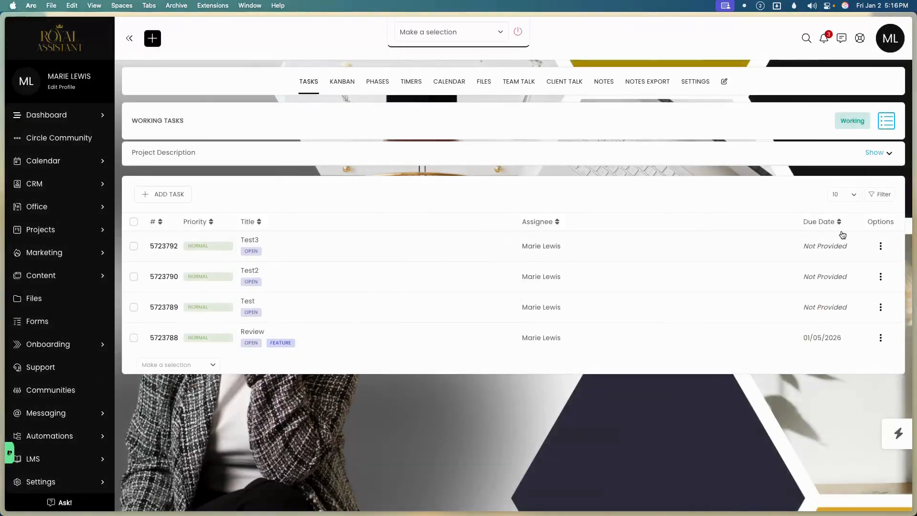
{"action": "left_click", "coordinate": [880, 246]}
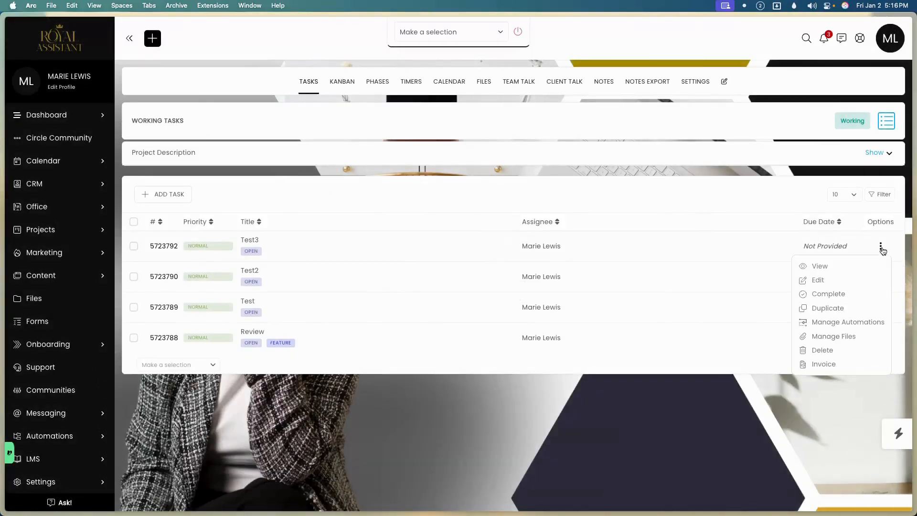
{"action": "left_click", "coordinate": [860, 328]}
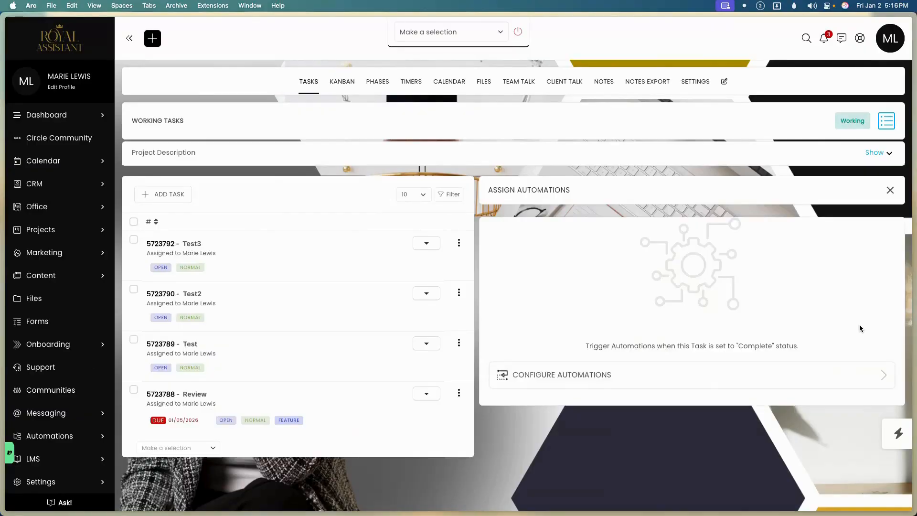
{"action": "left_click", "coordinate": [660, 381]}
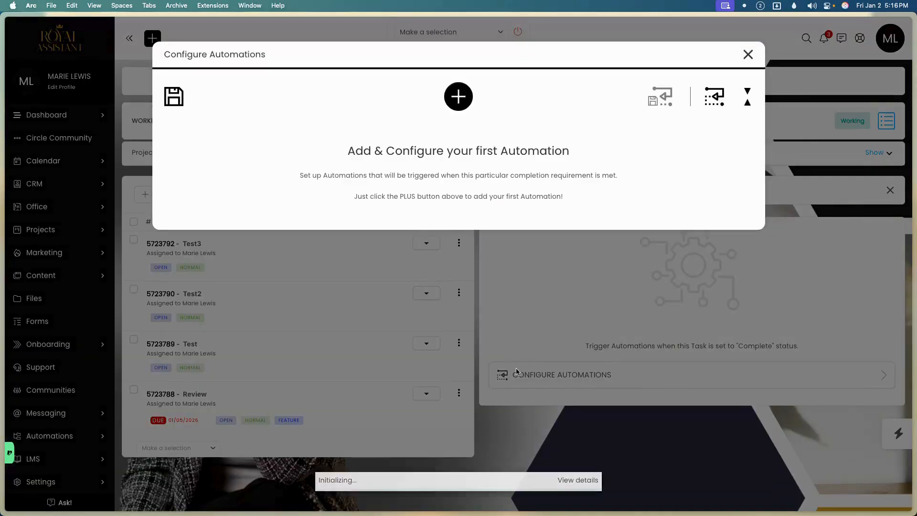
{"action": "left_click", "coordinate": [462, 101]}
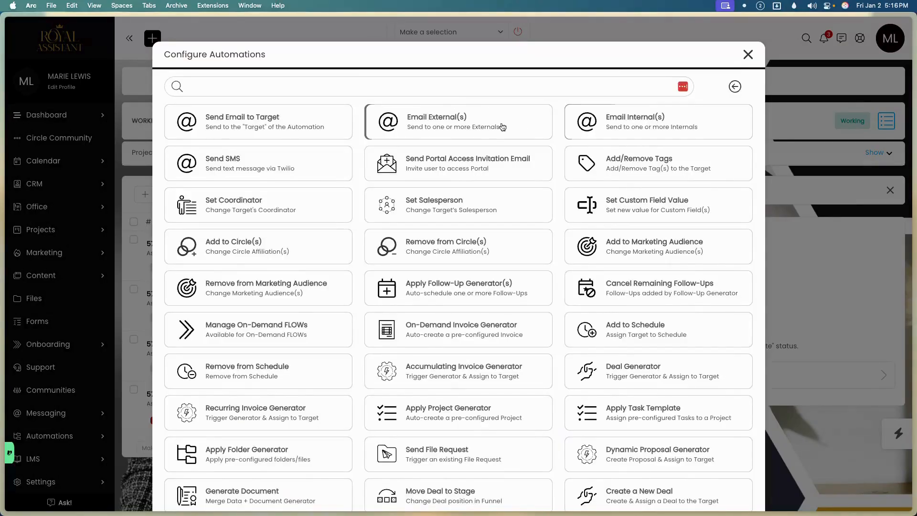
{"action": "left_click", "coordinate": [727, 83]}
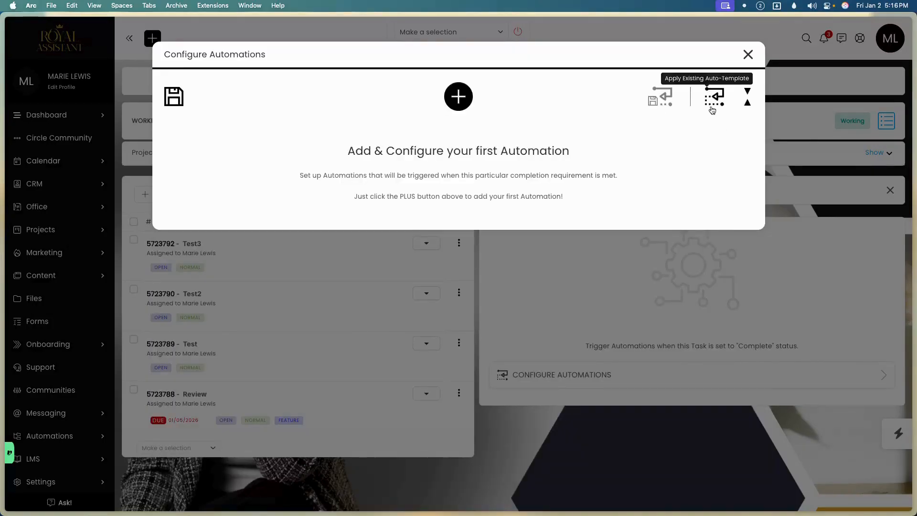
{"action": "left_click", "coordinate": [749, 56]}
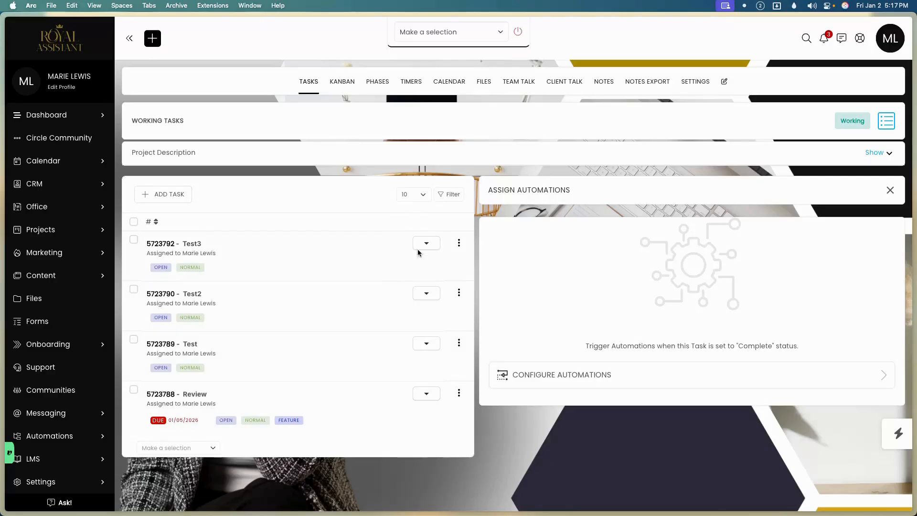
Add a Send Email to Target completion action to Test3 with subject 'Completed'.
{"action": "left_click", "coordinate": [459, 244]}
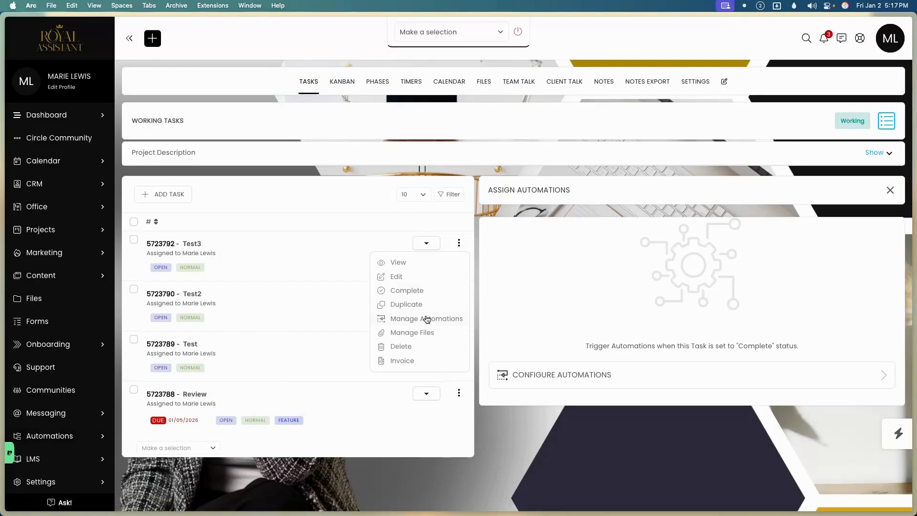
{"action": "left_click", "coordinate": [502, 313]}
{"action": "left_click", "coordinate": [534, 371]}
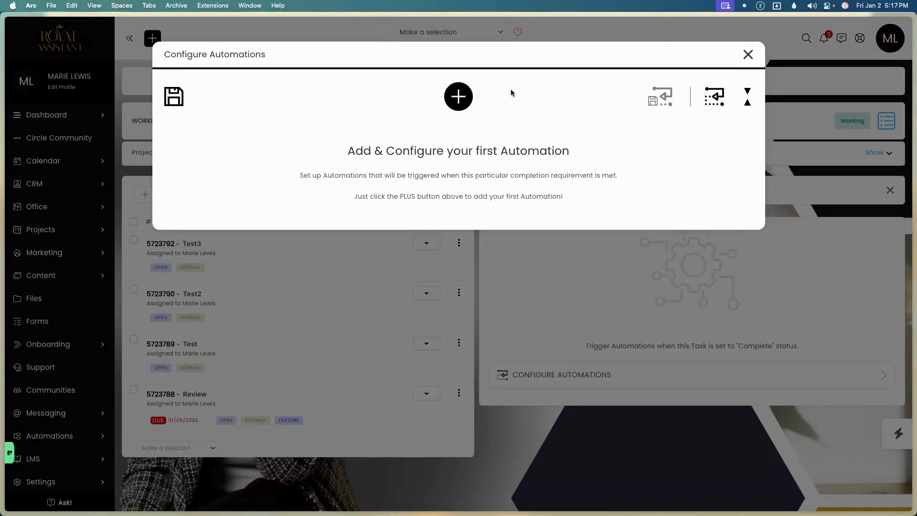
{"action": "left_click", "coordinate": [457, 98]}
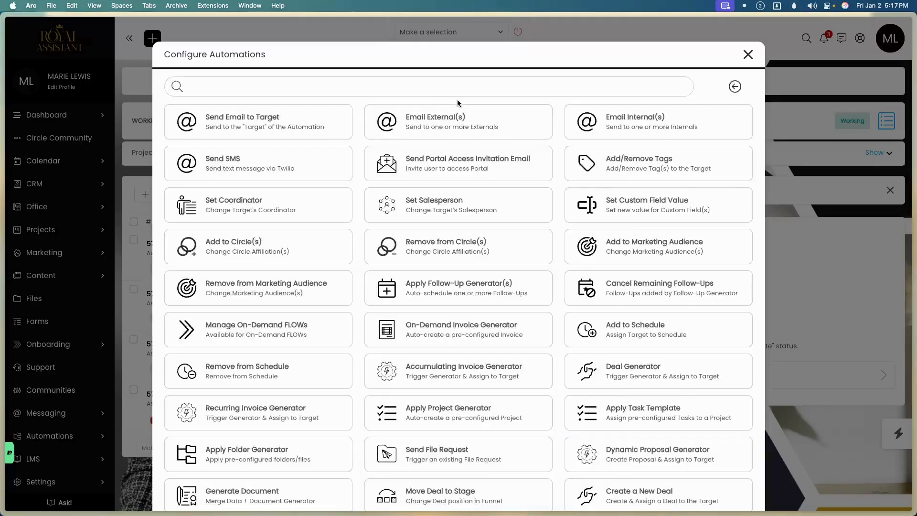
{"action": "left_click", "coordinate": [301, 127]}
{"action": "left_click", "coordinate": [373, 201]}
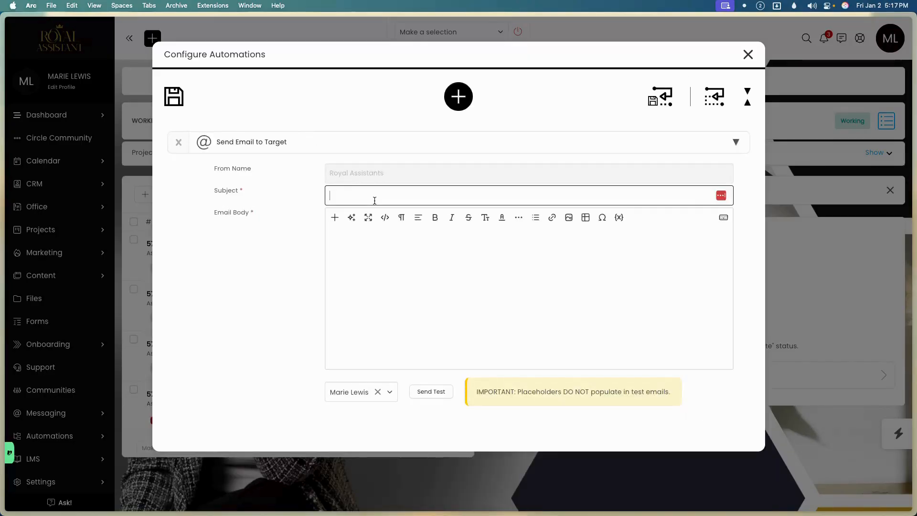
{"action": "type", "text": "Completed"}
{"action": "left_click", "coordinate": [386, 274]}
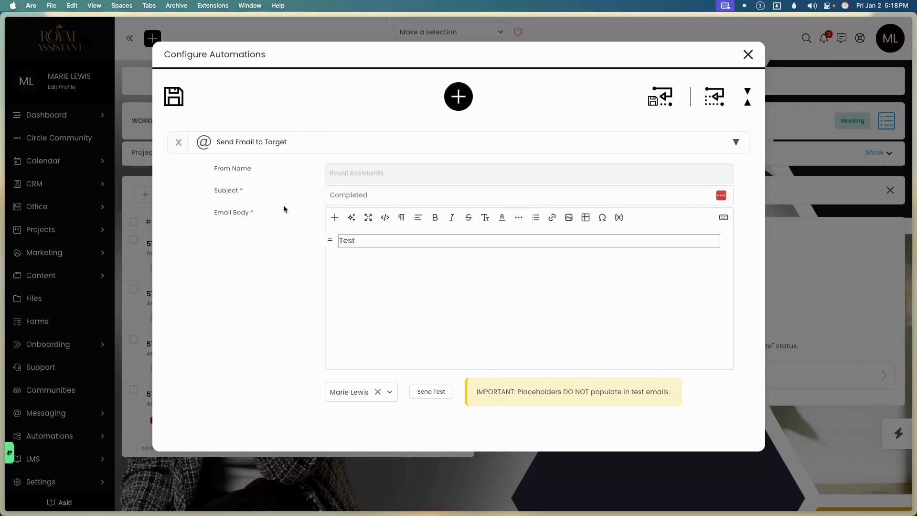
Save the email automation as the reusable template 'Completed Task'.
{"action": "left_click", "coordinate": [667, 103]}
{"action": "left_click", "coordinate": [325, 153]}
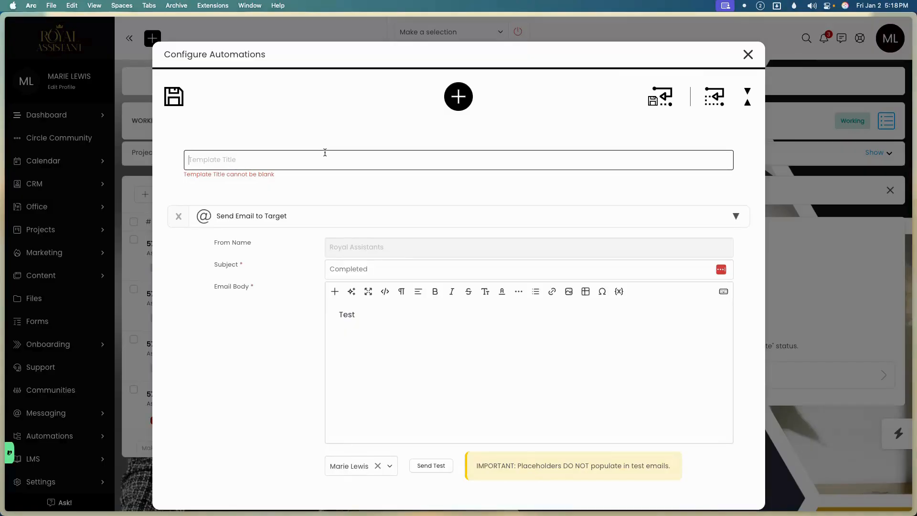
{"action": "type", "text": "Completed T"}
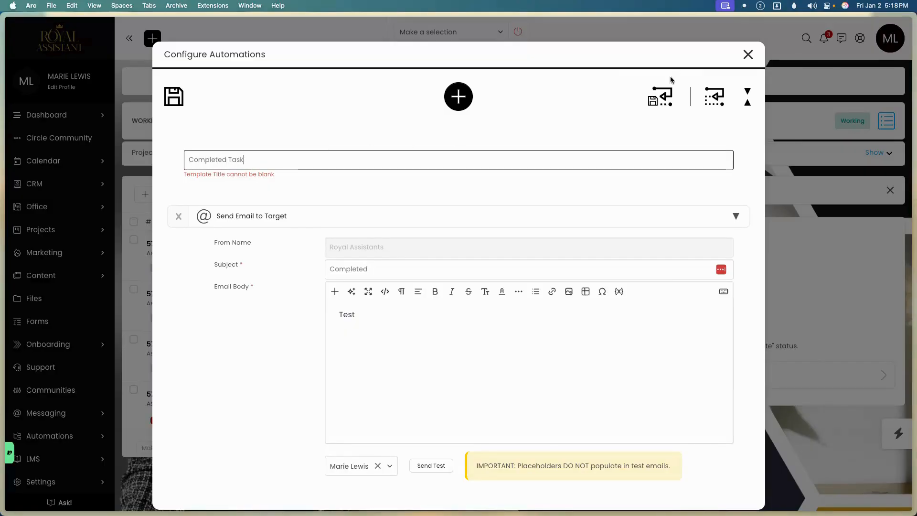
{"action": "type", "text": "ask"}
{"action": "left_click", "coordinate": [661, 93]}
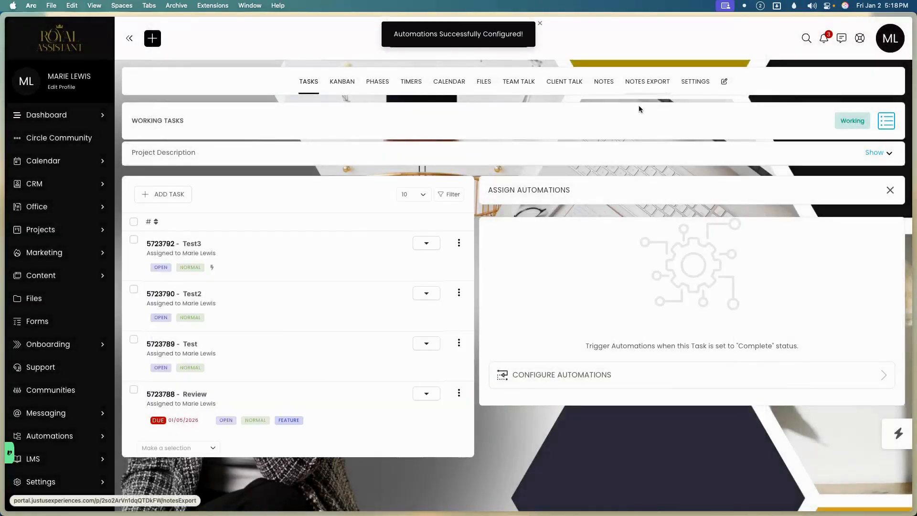
{"action": "left_click", "coordinate": [601, 372]}
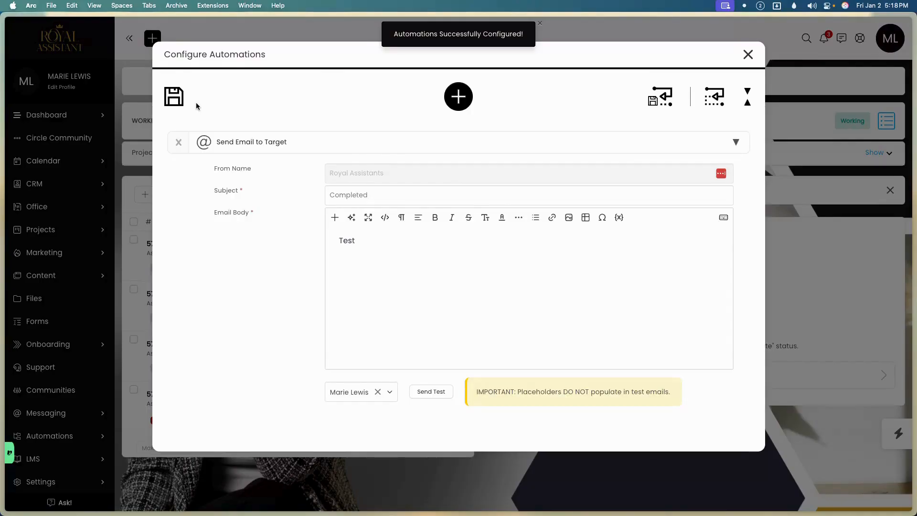
Mark the Test3 task complete.
{"action": "left_click", "coordinate": [173, 96]}
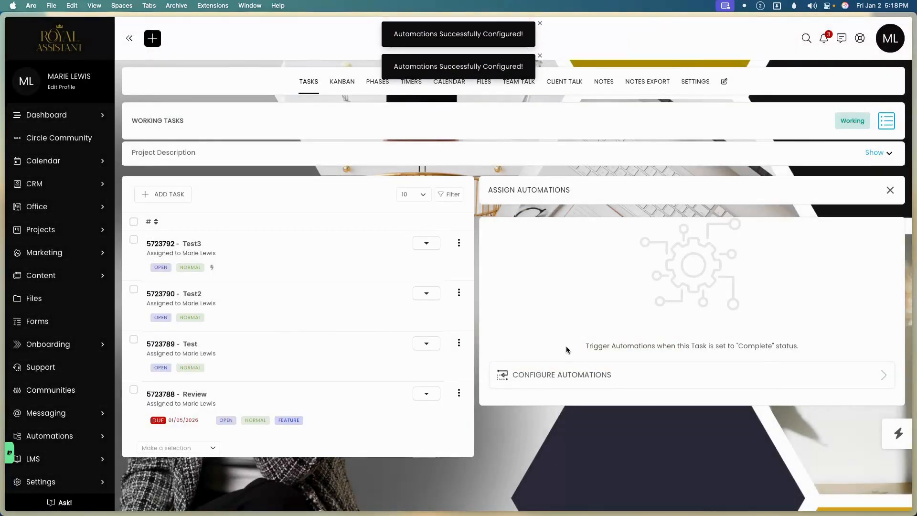
{"action": "left_click", "coordinate": [459, 242]}
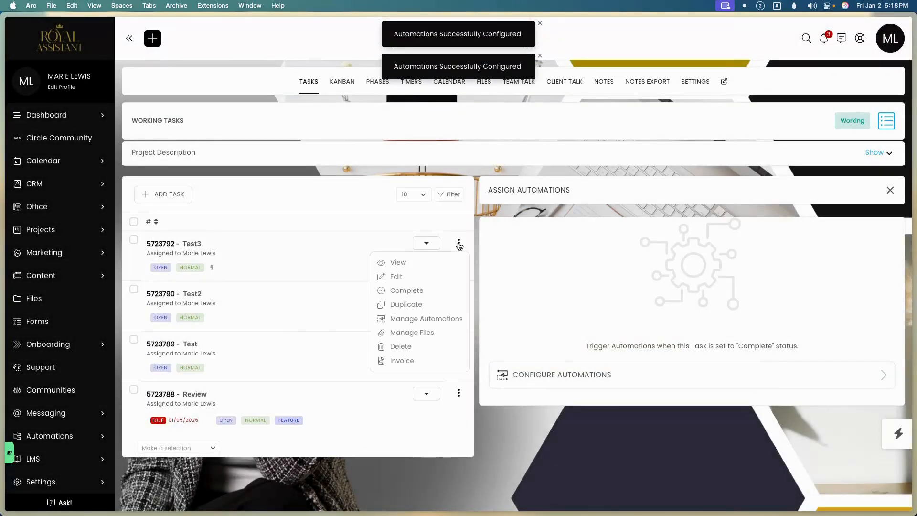
{"action": "left_click", "coordinate": [420, 292]}
{"action": "left_click", "coordinate": [424, 321]}
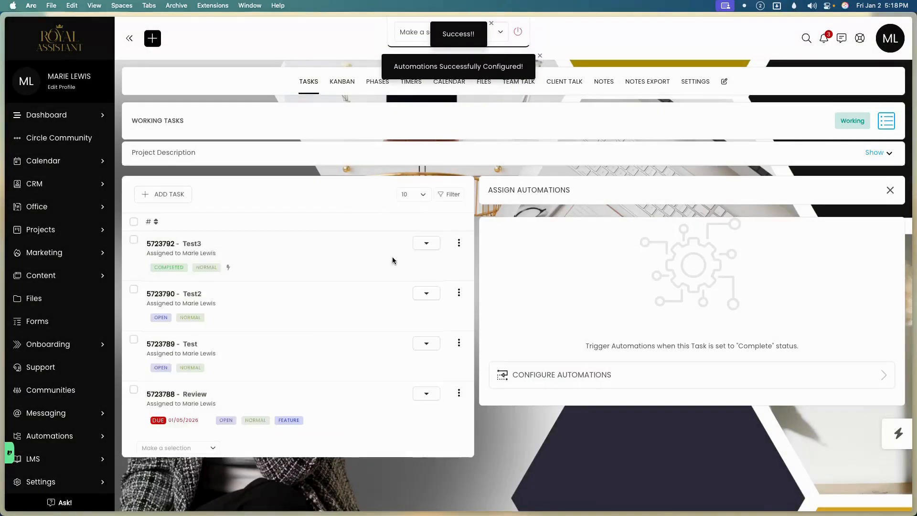
Apply the existing Completed Task auto-template to Test2's completion automations and save it.
{"action": "left_click", "coordinate": [459, 293]}
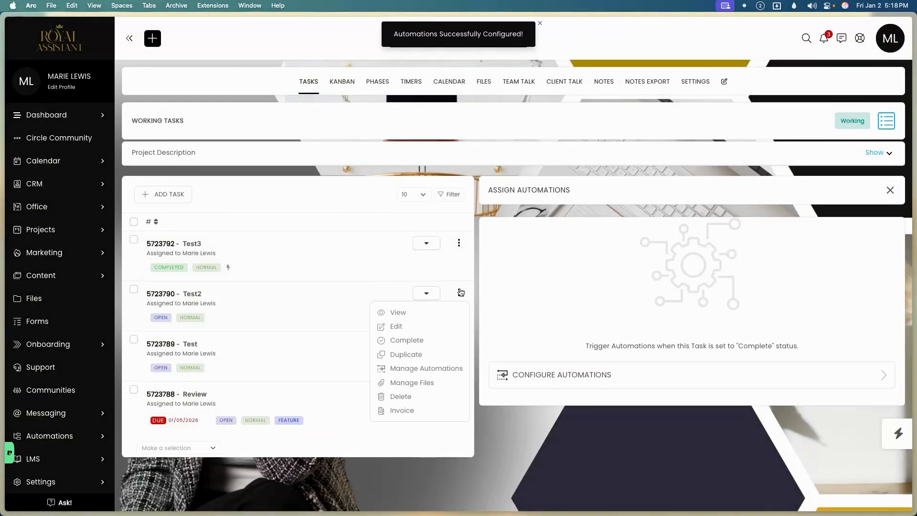
{"action": "left_click", "coordinate": [450, 362]}
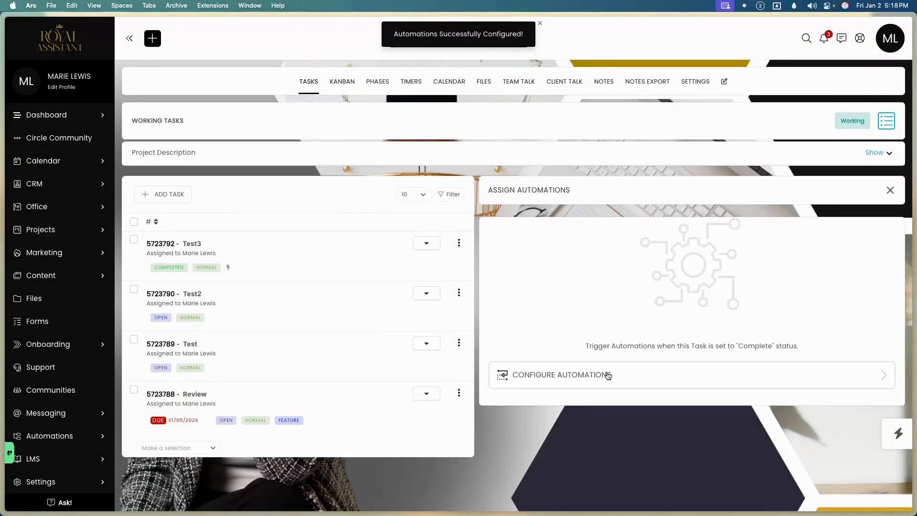
{"action": "left_click", "coordinate": [607, 376]}
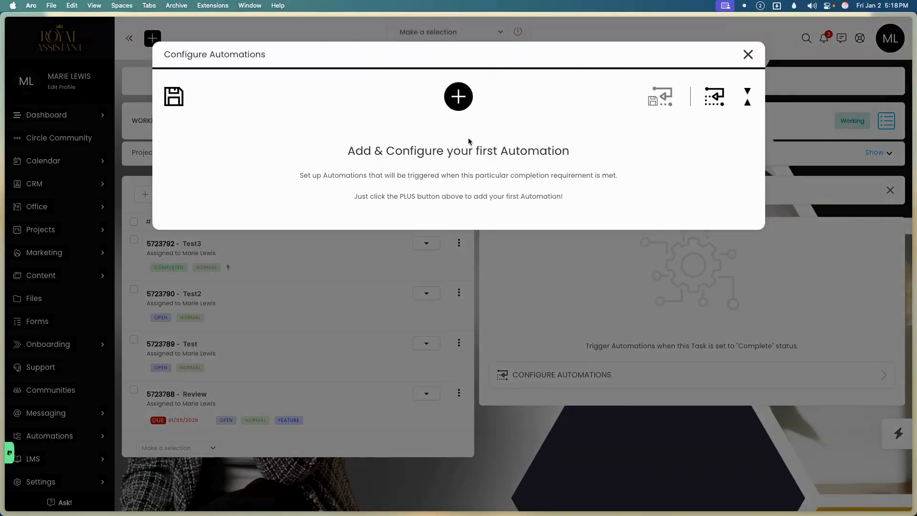
{"action": "left_click", "coordinate": [715, 98]}
{"action": "left_click", "coordinate": [386, 156]}
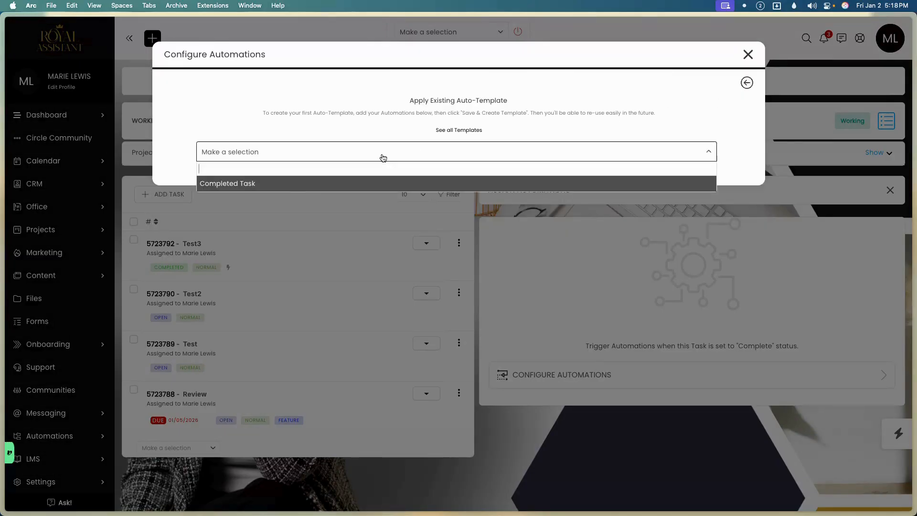
{"action": "left_click", "coordinate": [301, 189]}
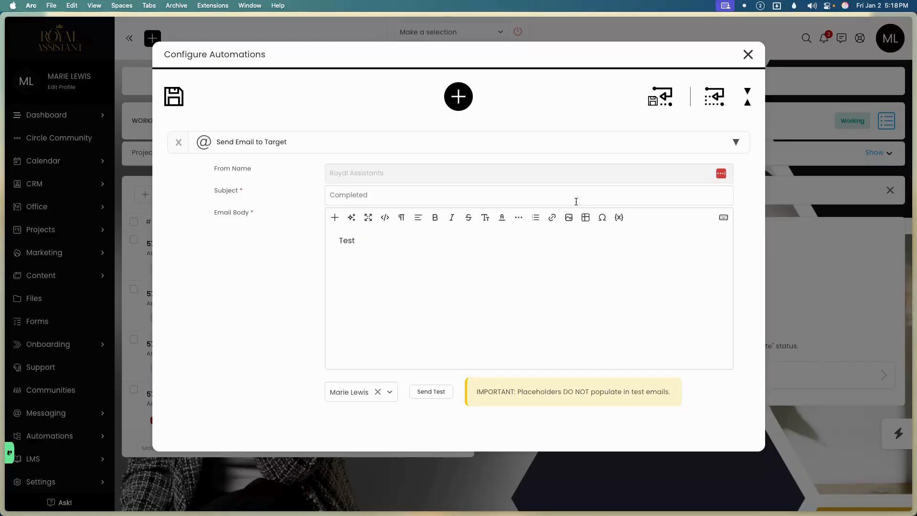
{"action": "left_click", "coordinate": [173, 97]}
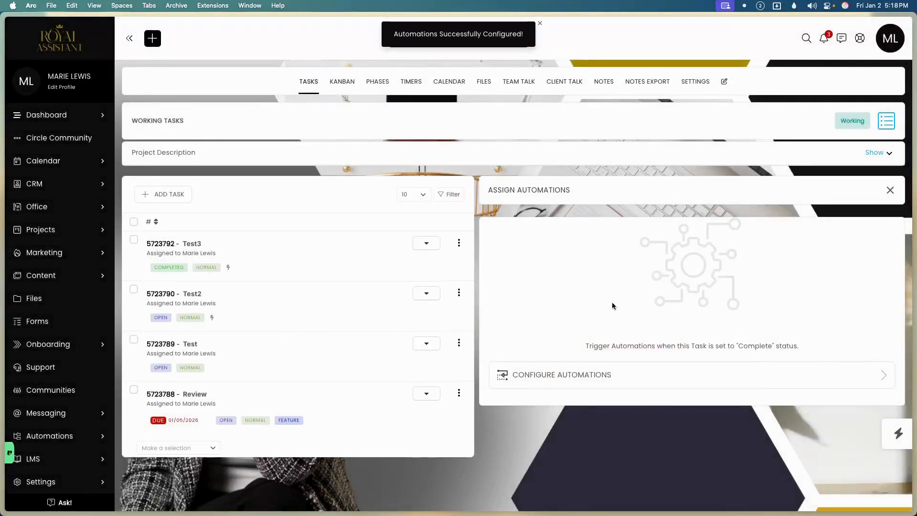
Mark the Test2 task complete.
{"action": "left_click", "coordinate": [460, 292]}
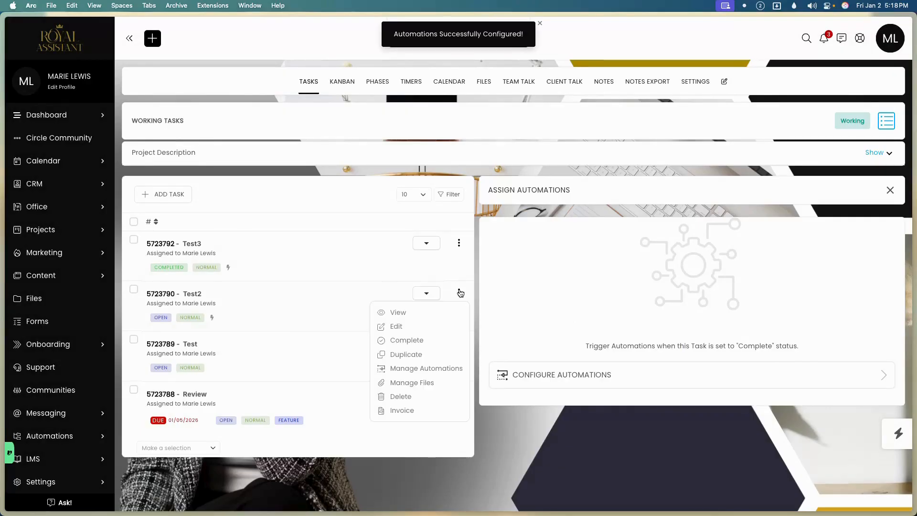
{"action": "left_click", "coordinate": [438, 340]}
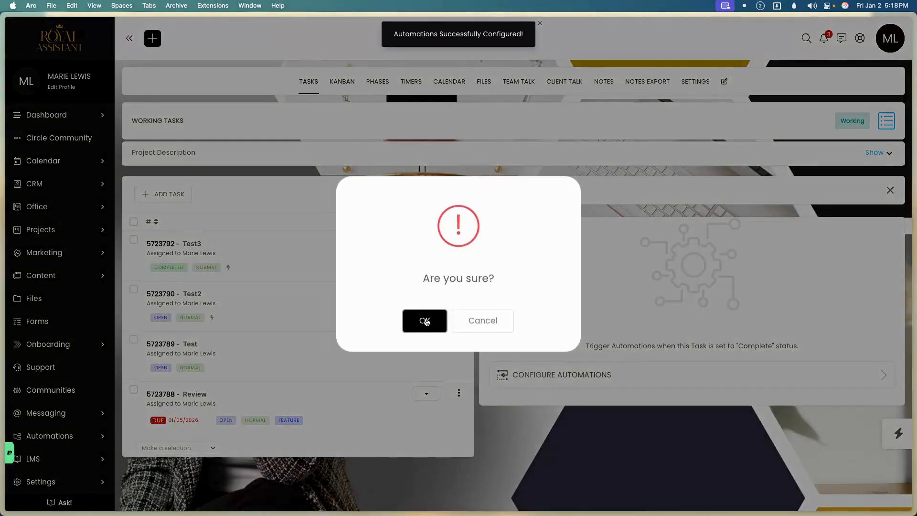
{"action": "left_click", "coordinate": [425, 320]}
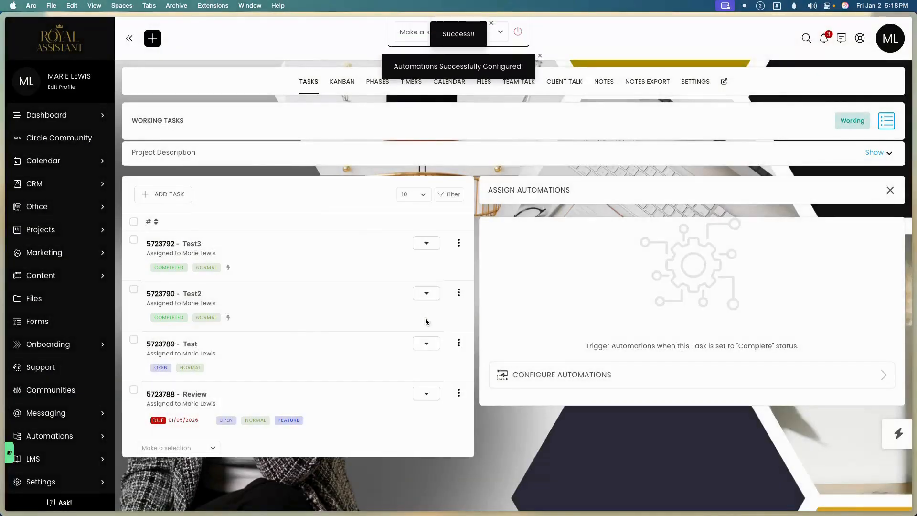
{"action": "left_click", "coordinate": [891, 40]}
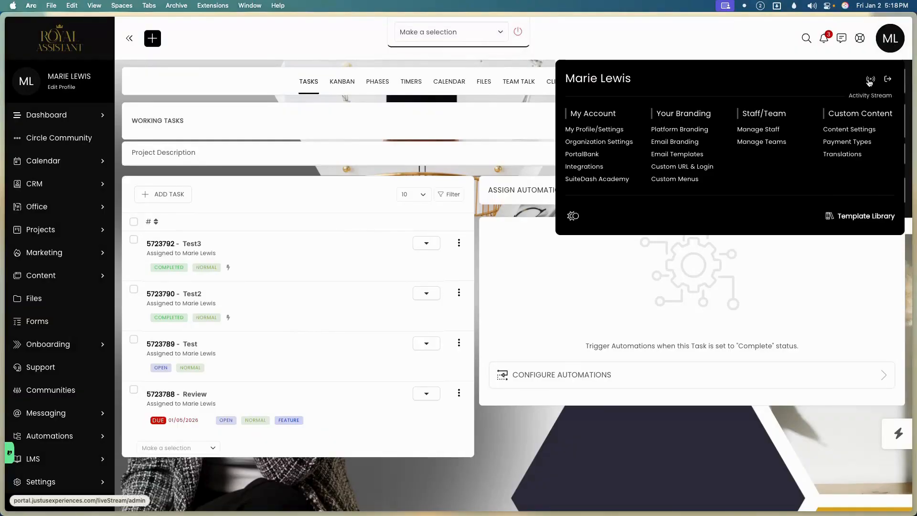
{"action": "left_click", "coordinate": [870, 80]}
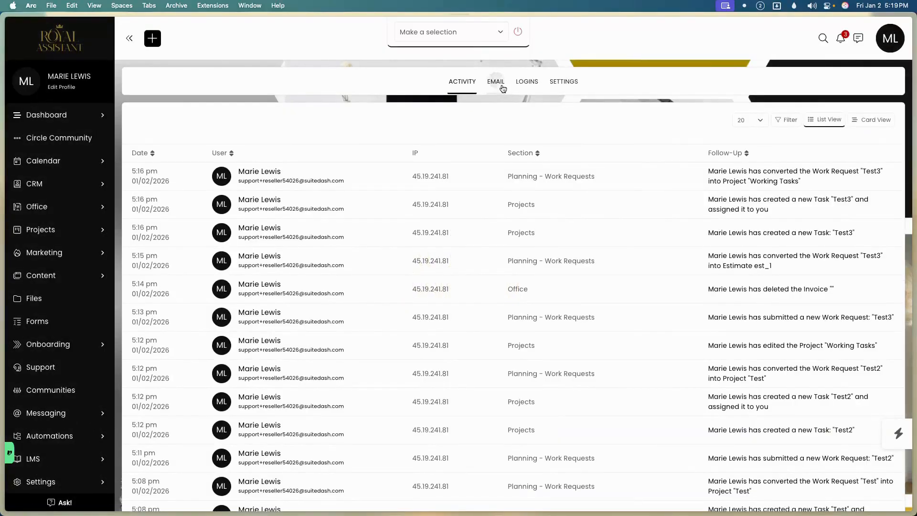
{"action": "left_click", "coordinate": [502, 84]}
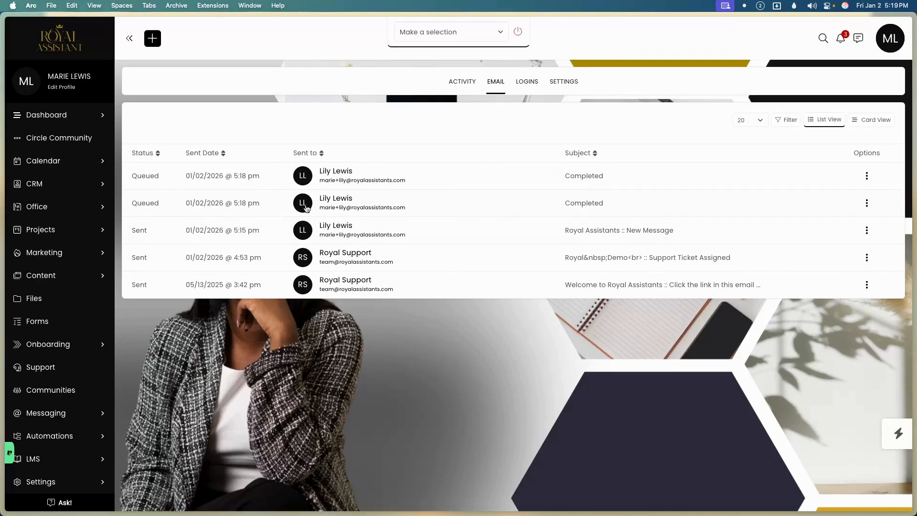
{"action": "left_click", "coordinate": [307, 184]}
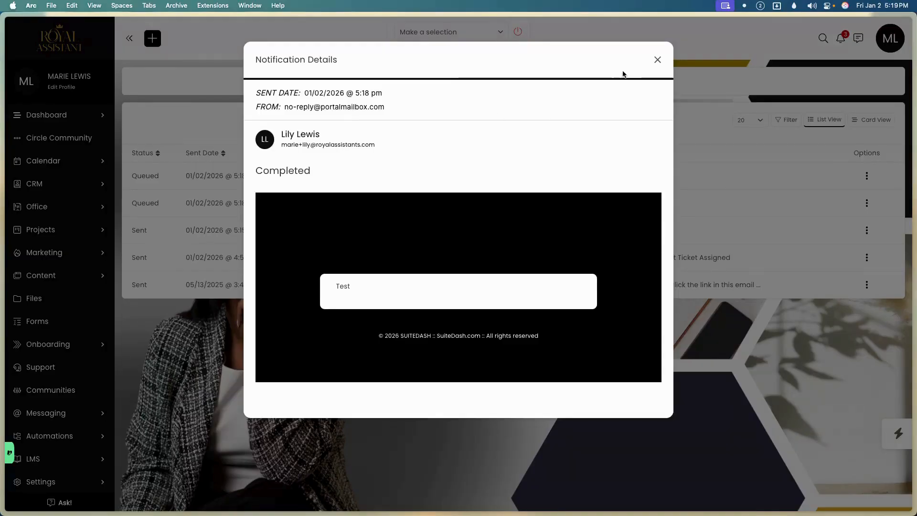
Close the email details and show the CRM Contacts list with the Lead and the Client.
{"action": "left_click", "coordinate": [657, 59]}
{"action": "left_click", "coordinate": [96, 185]}
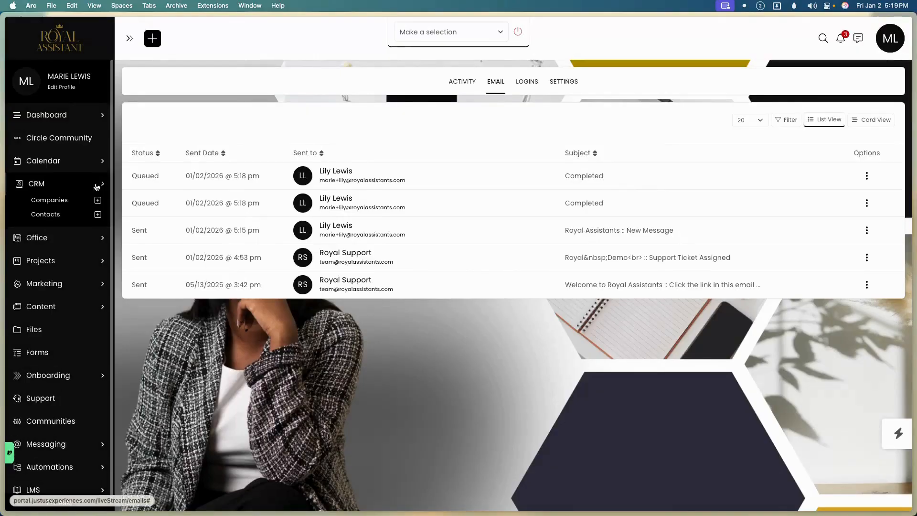
{"action": "left_click", "coordinate": [53, 217]}
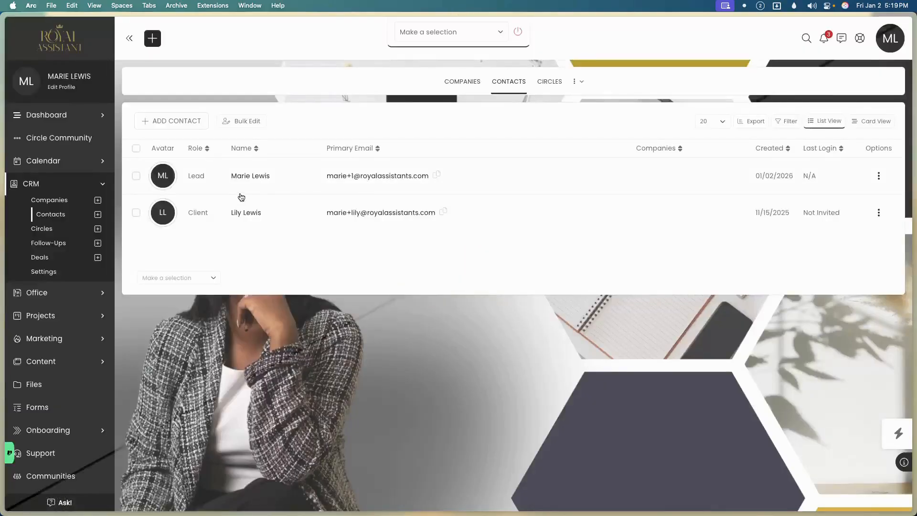
Open the client's contact record and show its Email Logs with both Completed emails.
{"action": "left_click", "coordinate": [214, 218]}
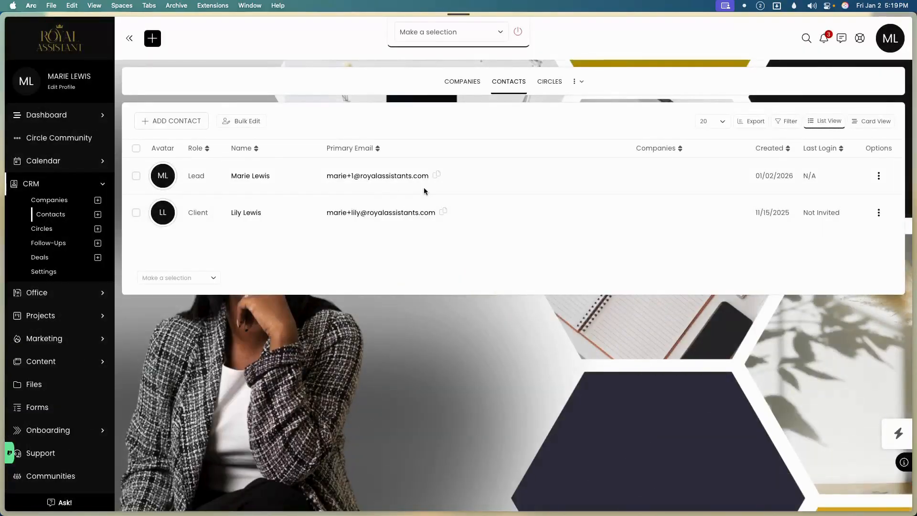
{"action": "scroll", "coordinate": [465, 293], "scroll_direction": "down", "scroll_amount": 10}
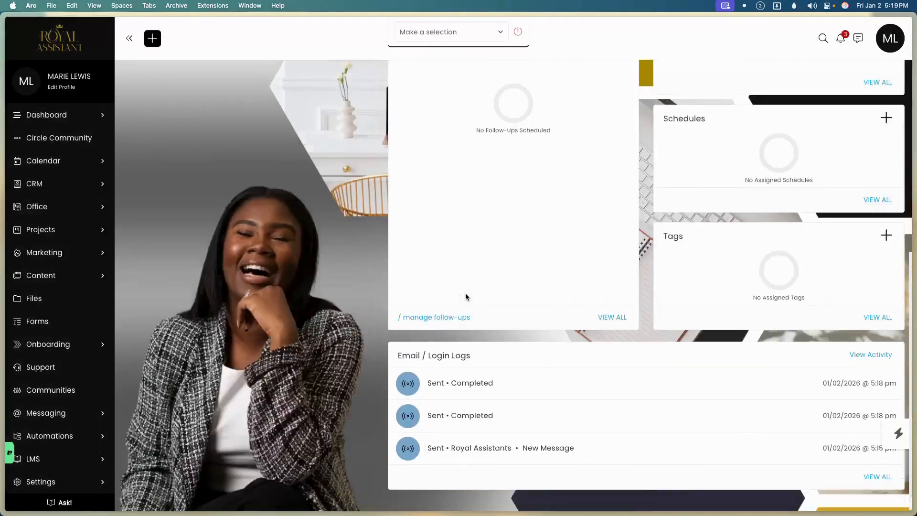
{"action": "scroll", "coordinate": [420, 143], "scroll_direction": "up", "scroll_amount": 5}
{"action": "mouse_move", "coordinate": [409, 109]}
{"action": "left_click", "coordinate": [418, 130]}
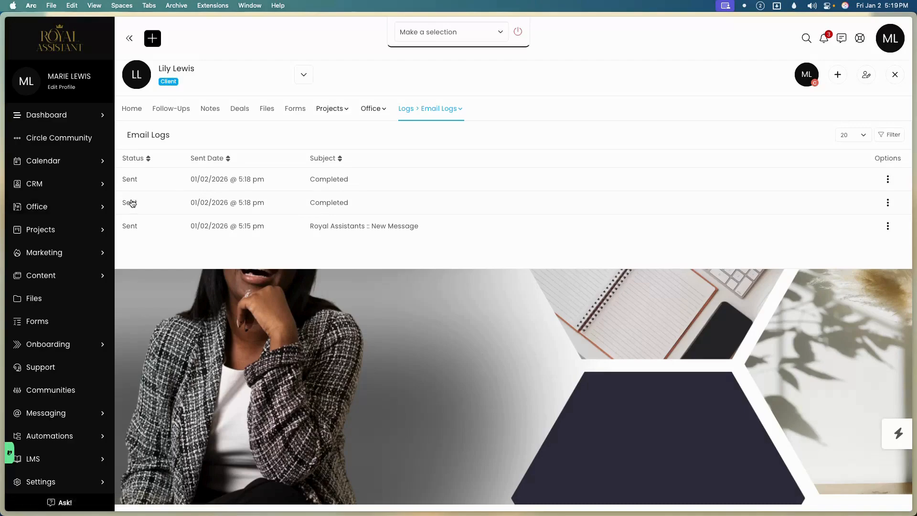
Expand Projects in the sidebar and go to the Support conversations page.
{"action": "mouse_move", "coordinate": [14, 217]}
{"action": "left_click", "coordinate": [95, 230]}
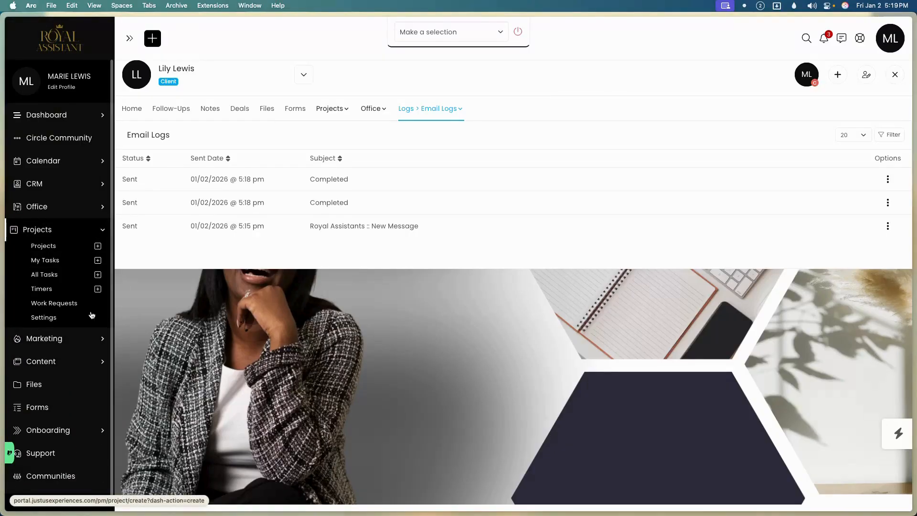
{"action": "left_click", "coordinate": [85, 452]}
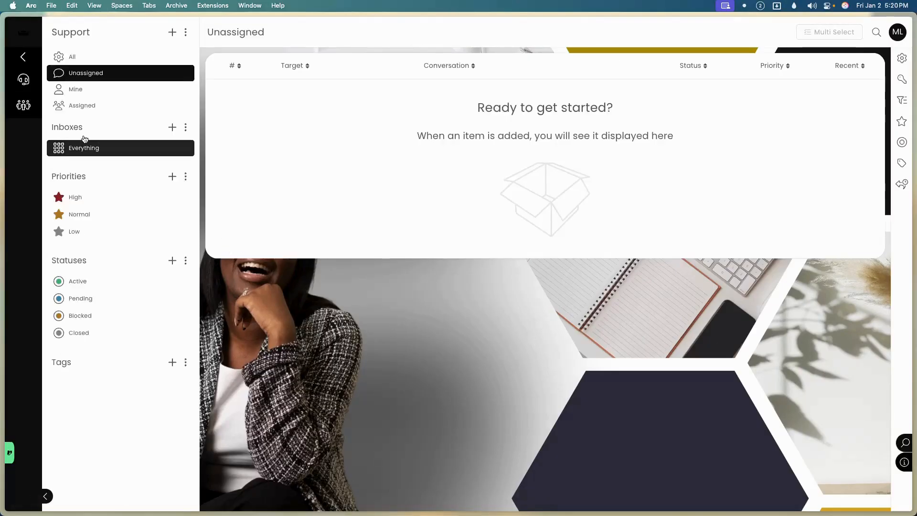
Go back to the main Dashboard via the Royal Assistant logo.
{"action": "left_click", "coordinate": [27, 34]}
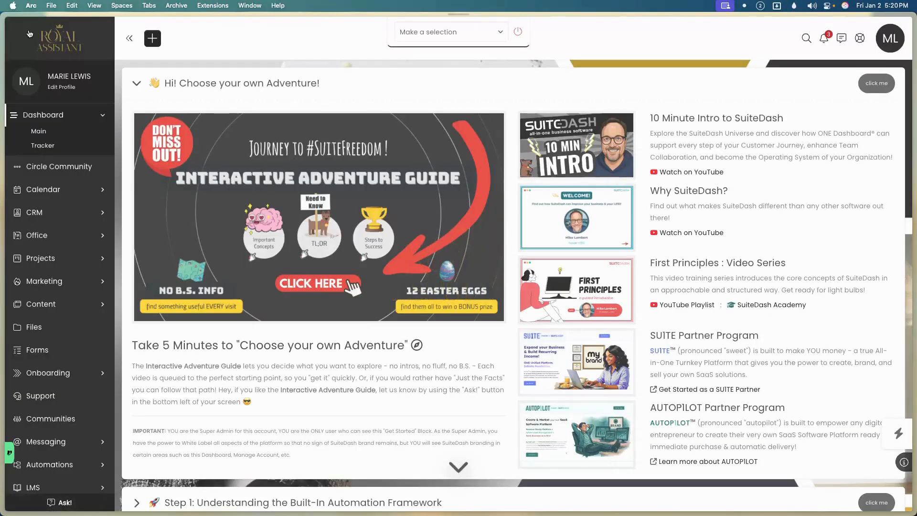
{"action": "mouse_move", "coordinate": [2, 94]}
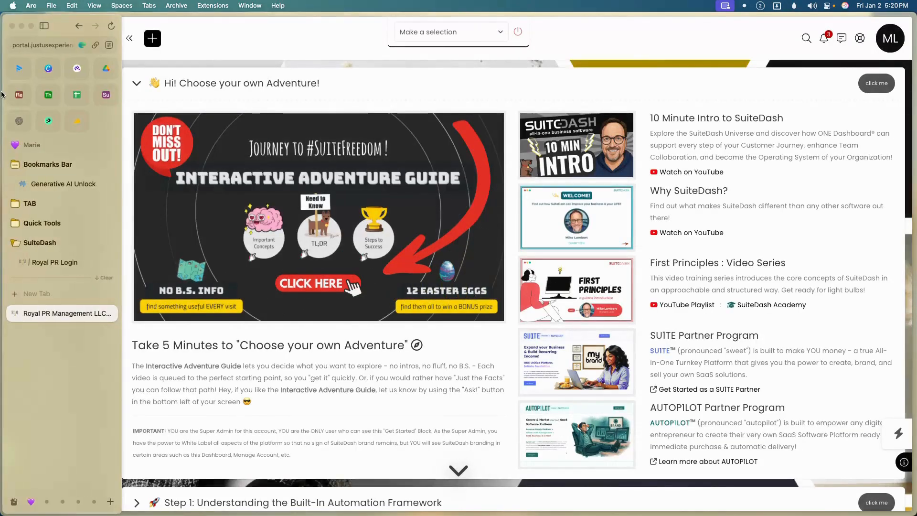
Load royalassistants.com in a new Arc tab.
{"action": "left_click", "coordinate": [52, 292]}
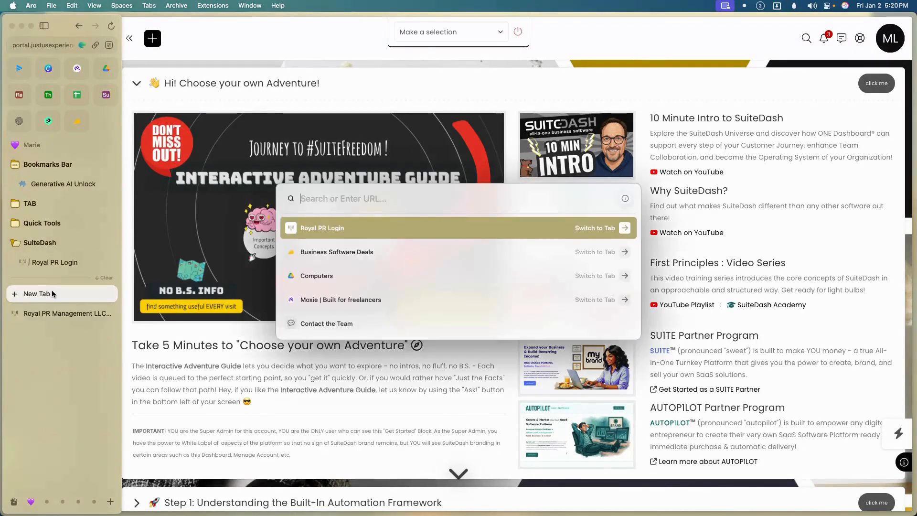
{"action": "type", "text": "royalassistants.com"}
{"action": "key", "text": "Return"}
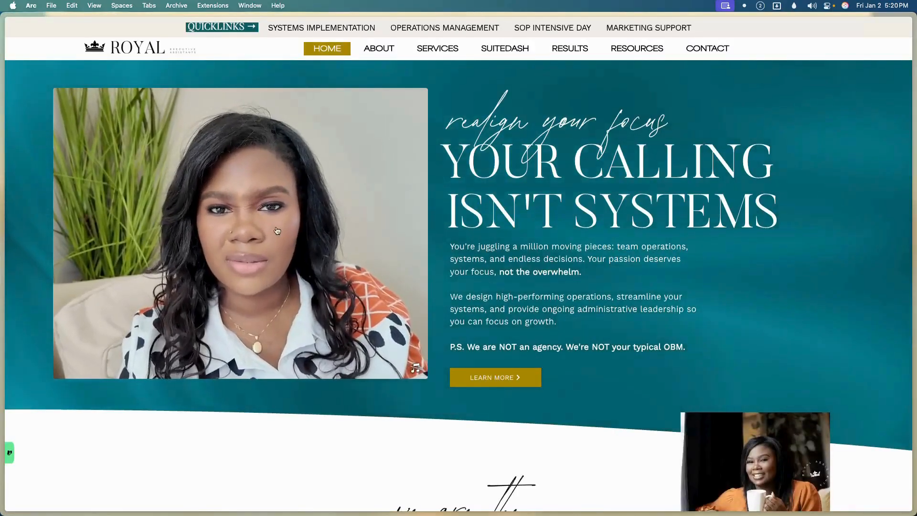
Open the website's SuiteDash page and the 'Fix an Existing SuiteDash Workflow' package.
{"action": "mouse_move", "coordinate": [500, 56]}
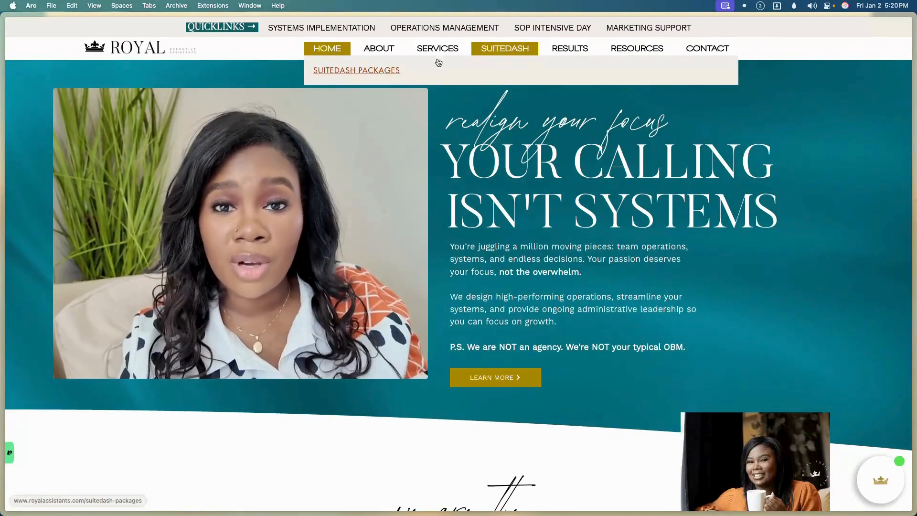
{"action": "left_click", "coordinate": [480, 52]}
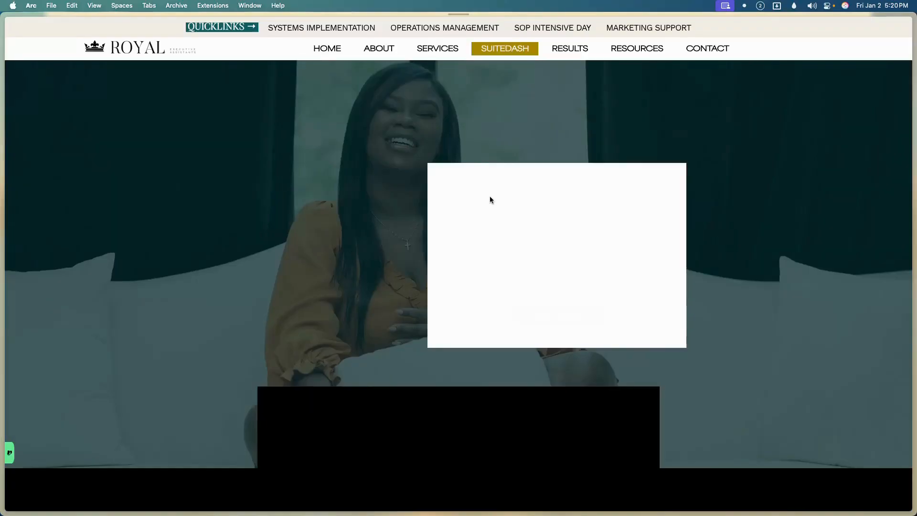
{"action": "scroll", "coordinate": [471, 313], "scroll_direction": "down", "scroll_amount": 10}
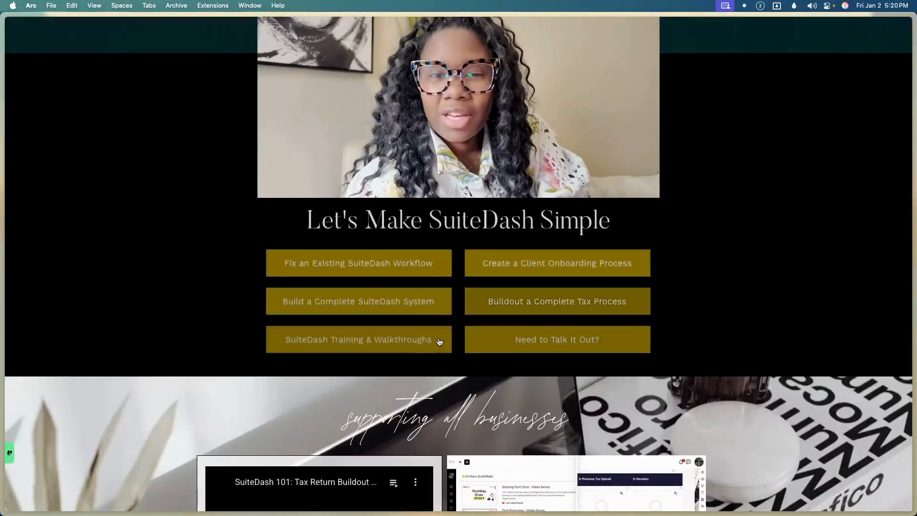
{"action": "left_click", "coordinate": [440, 262]}
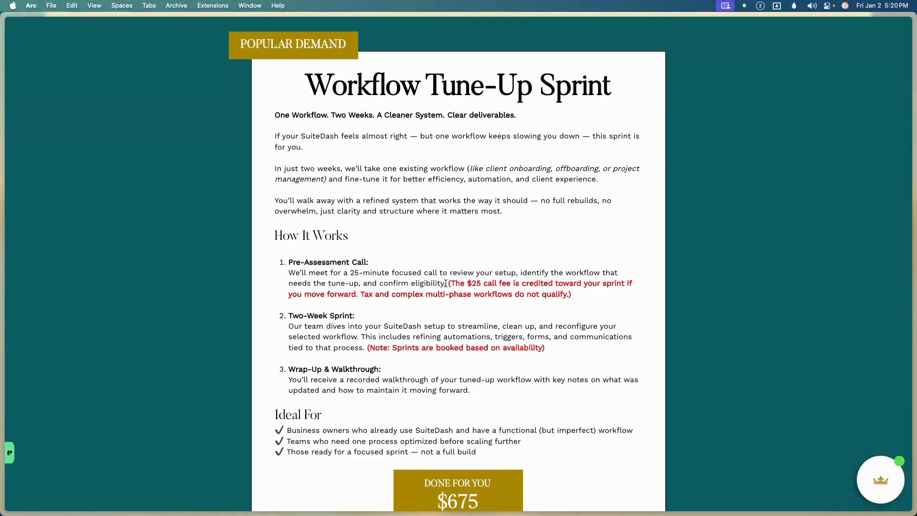
Review the Workflow Tune-Up Sprint, Onboarding Buildout and Complete Buildout ($3,750+) offers.
{"action": "scroll", "coordinate": [440, 287], "scroll_direction": "down", "scroll_amount": 8}
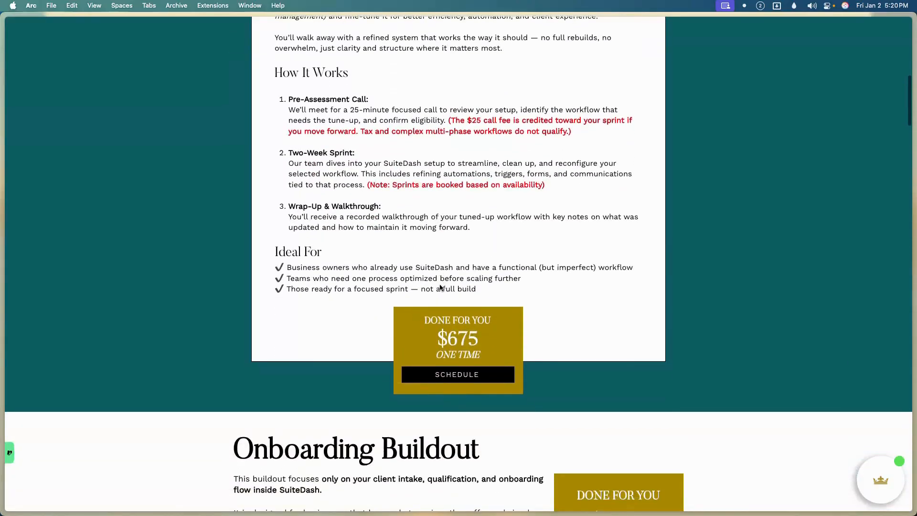
{"action": "scroll", "coordinate": [439, 287], "scroll_direction": "down", "scroll_amount": 2}
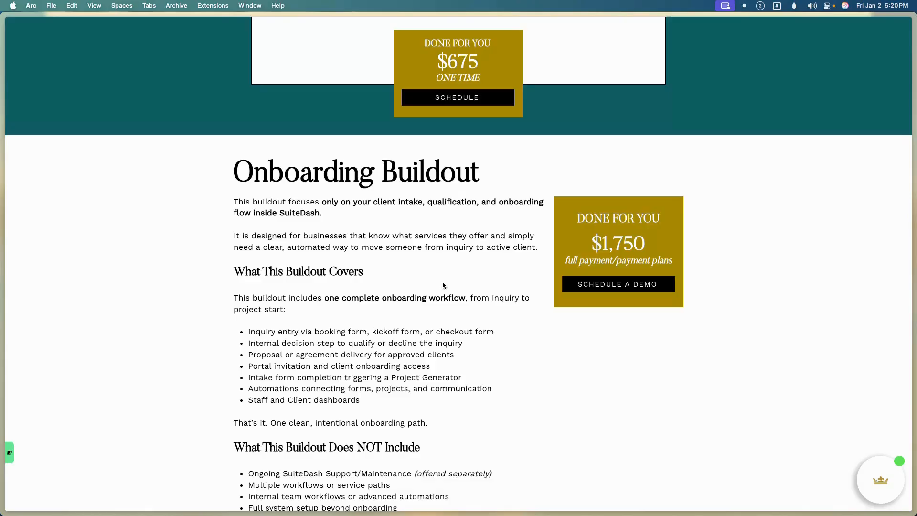
{"action": "scroll", "coordinate": [443, 285], "scroll_direction": "down", "scroll_amount": 3}
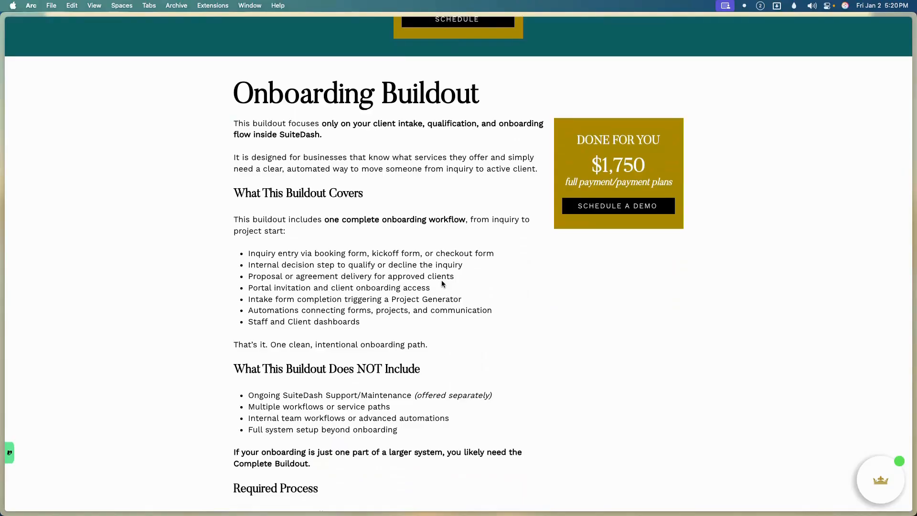
{"action": "scroll", "coordinate": [451, 291], "scroll_direction": "down", "scroll_amount": 6}
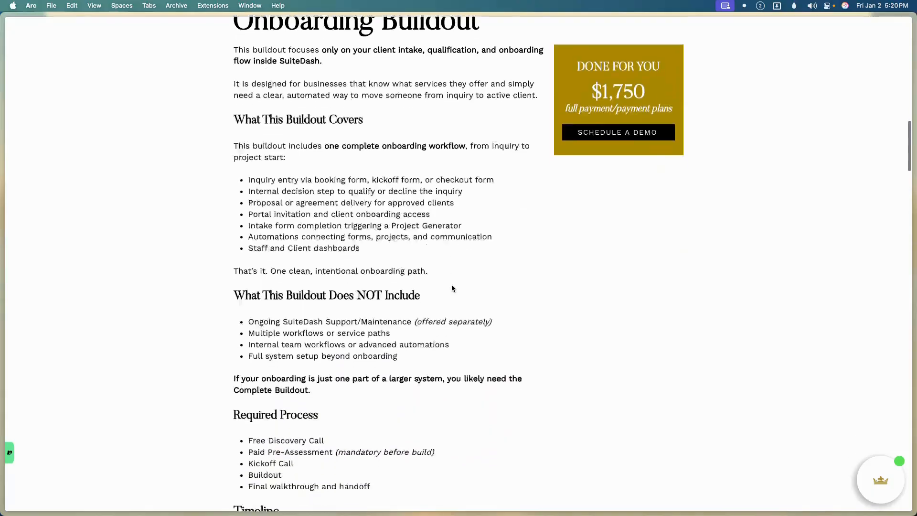
{"action": "scroll", "coordinate": [452, 285], "scroll_direction": "down", "scroll_amount": 13}
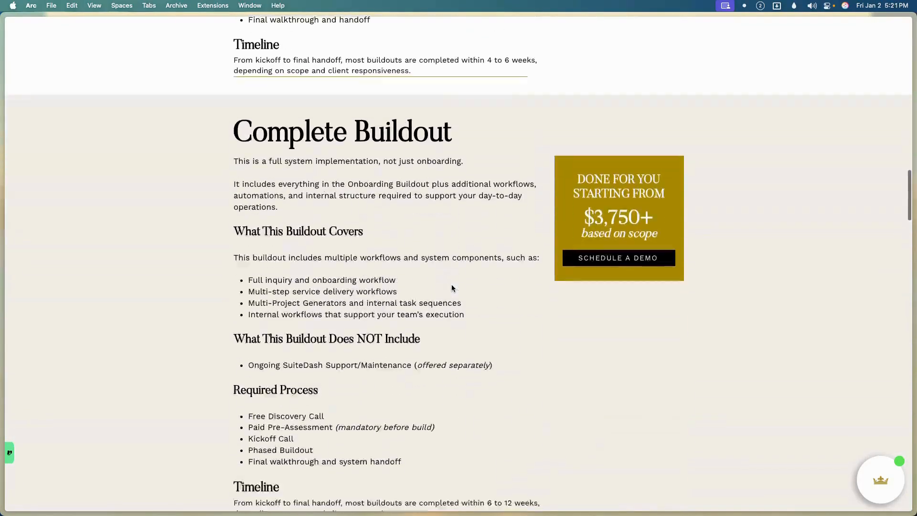
{"action": "scroll", "coordinate": [452, 287], "scroll_direction": "down", "scroll_amount": 4}
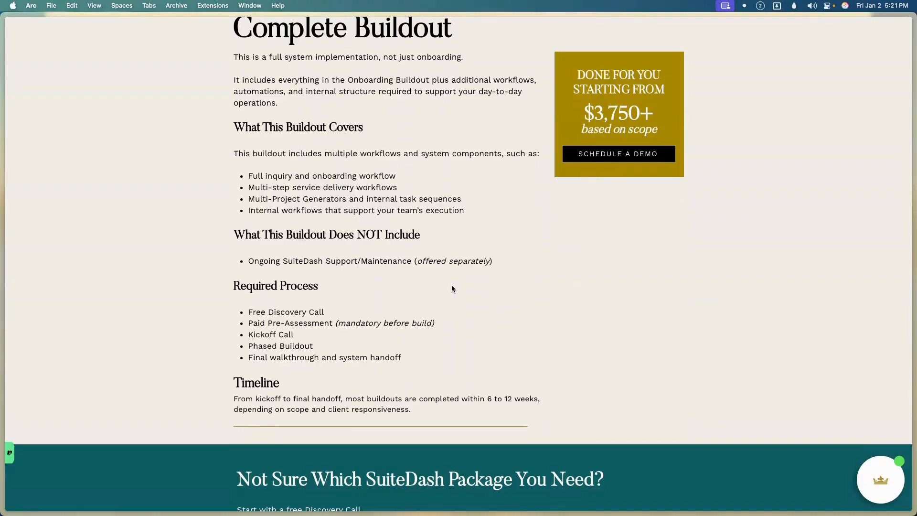
{"action": "scroll", "coordinate": [452, 287], "scroll_direction": "down", "scroll_amount": 10}
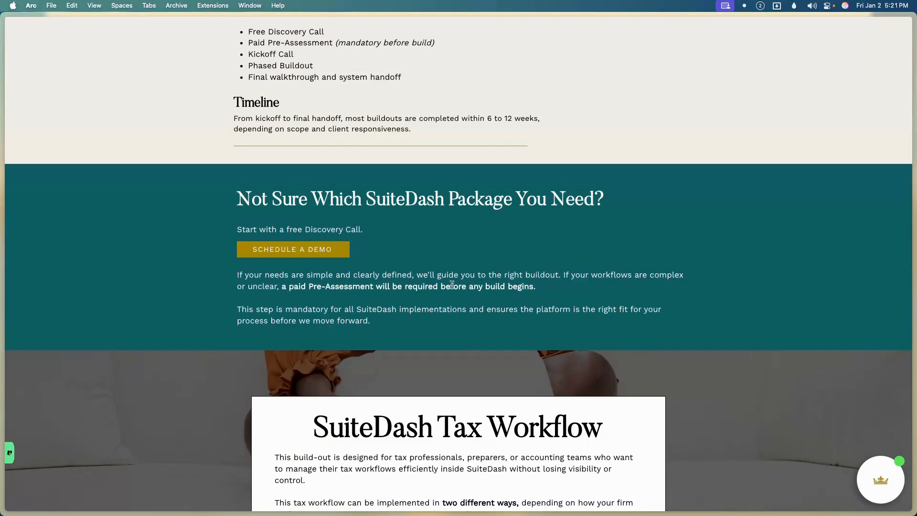
Review the SuiteDash Tax Workflow package and its price.
{"action": "scroll", "coordinate": [452, 284], "scroll_direction": "down", "scroll_amount": 5}
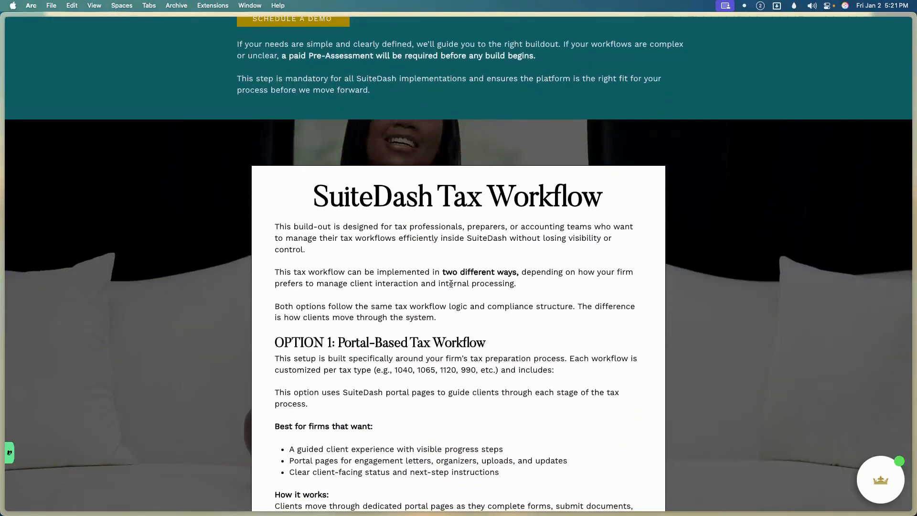
{"action": "scroll", "coordinate": [451, 284], "scroll_direction": "down", "scroll_amount": 4}
{"action": "scroll", "coordinate": [450, 283], "scroll_direction": "up", "scroll_amount": 1}
{"action": "scroll", "coordinate": [449, 282], "scroll_direction": "up", "scroll_amount": 1}
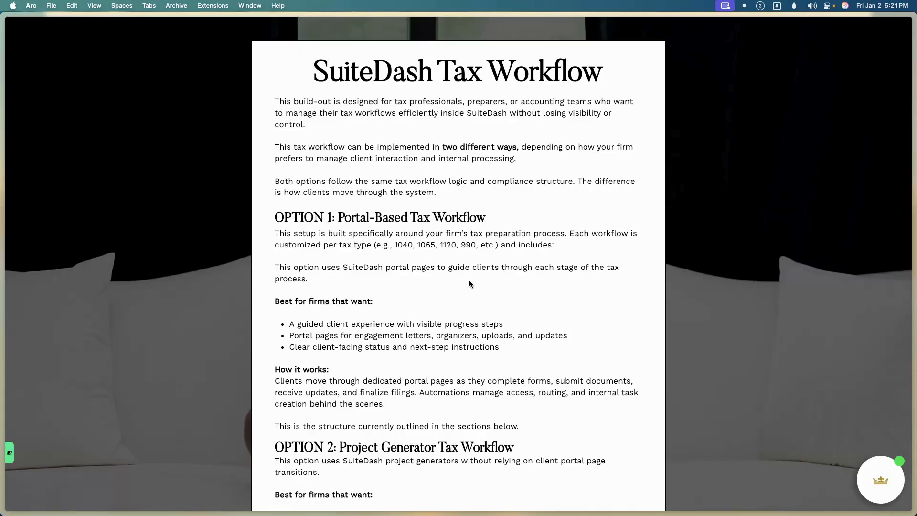
Review the 2.5-Hour Training and the $150 one-time 1-Hour Training packages.
{"action": "scroll", "coordinate": [464, 273], "scroll_direction": "down", "scroll_amount": 5}
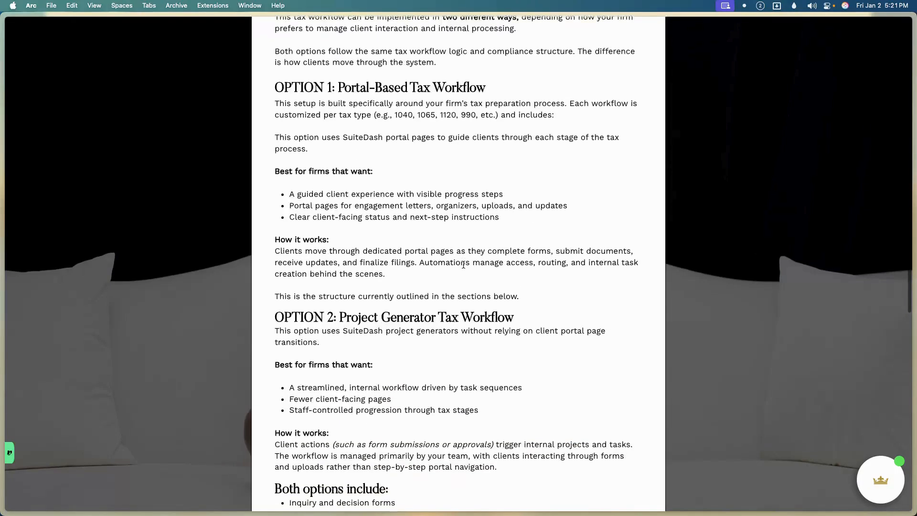
{"action": "scroll", "coordinate": [464, 264], "scroll_direction": "down", "scroll_amount": 4}
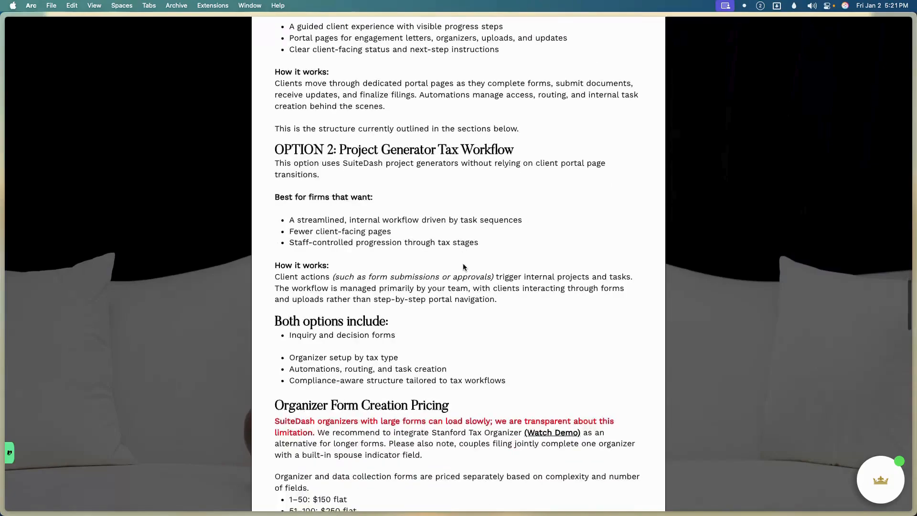
{"action": "scroll", "coordinate": [462, 266], "scroll_direction": "down", "scroll_amount": 8}
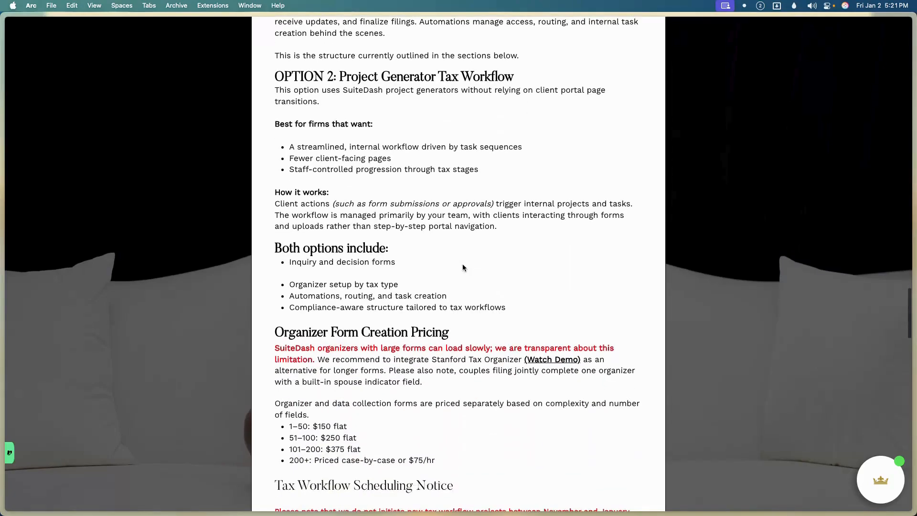
{"action": "scroll", "coordinate": [460, 263], "scroll_direction": "down", "scroll_amount": 12}
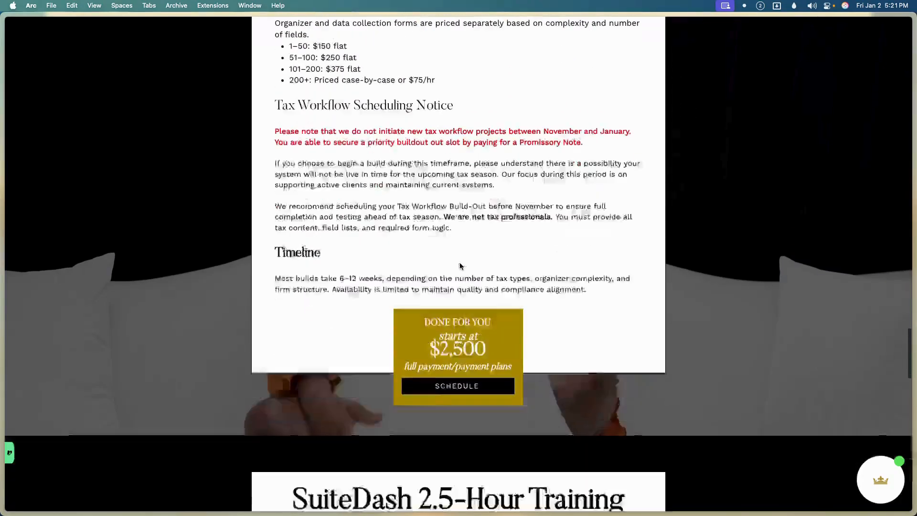
{"action": "scroll", "coordinate": [460, 263], "scroll_direction": "down", "scroll_amount": 10}
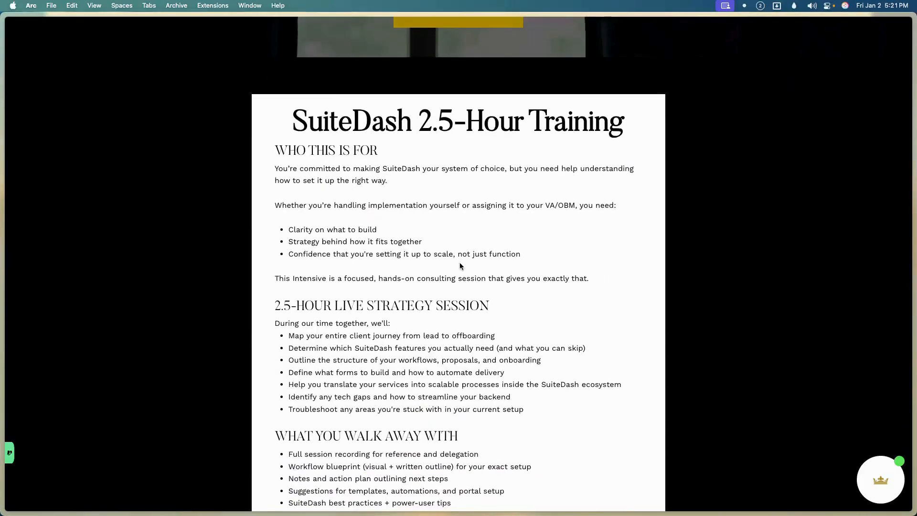
{"action": "scroll", "coordinate": [460, 263], "scroll_direction": "down", "scroll_amount": 3}
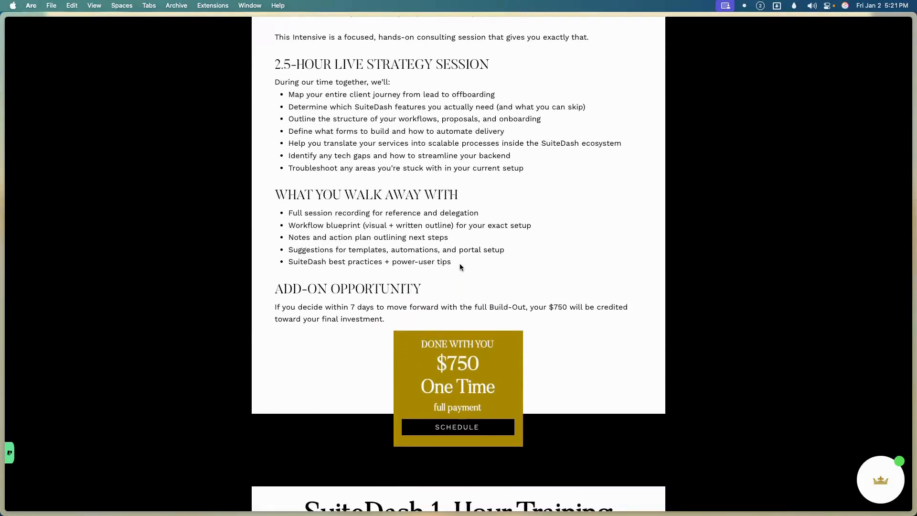
{"action": "scroll", "coordinate": [460, 267], "scroll_direction": "up", "scroll_amount": 3}
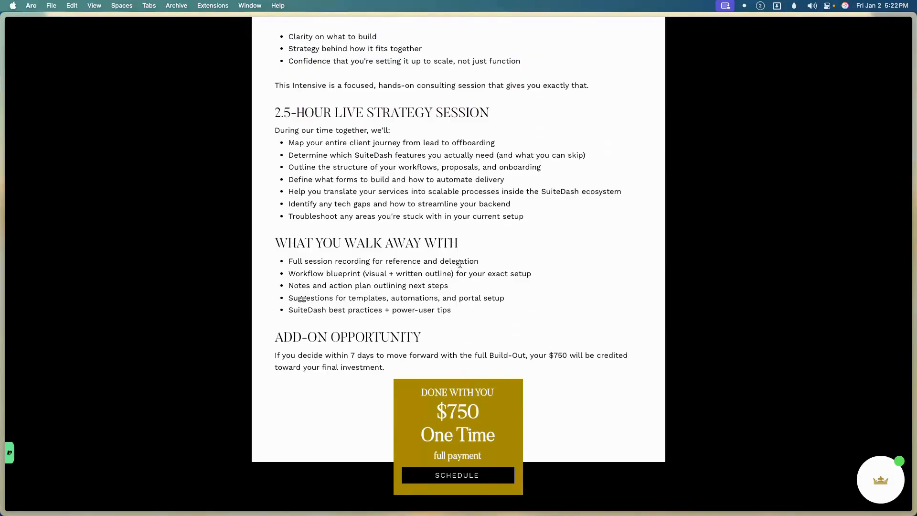
{"action": "scroll", "coordinate": [462, 263], "scroll_direction": "down", "scroll_amount": 10}
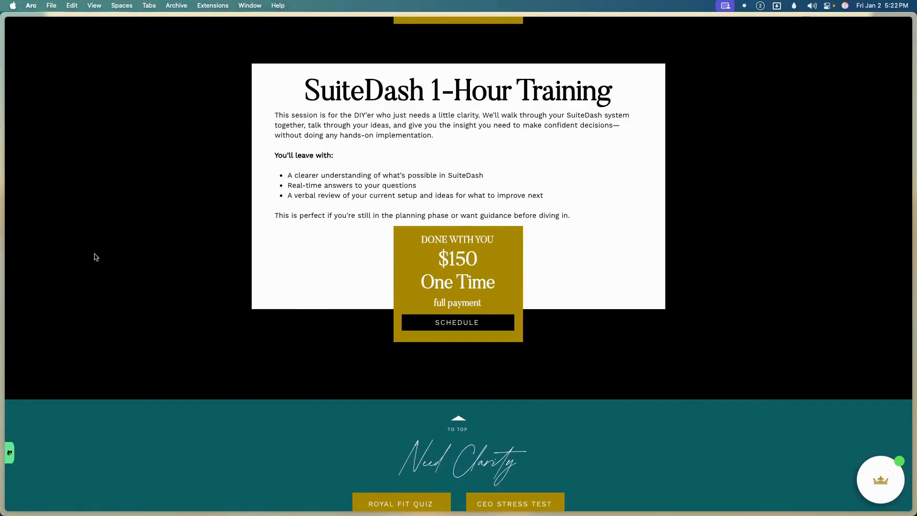
Return to the Royal PR Login portal tab and expand the Dashboard menu.
{"action": "mouse_move", "coordinate": [1, 251]}
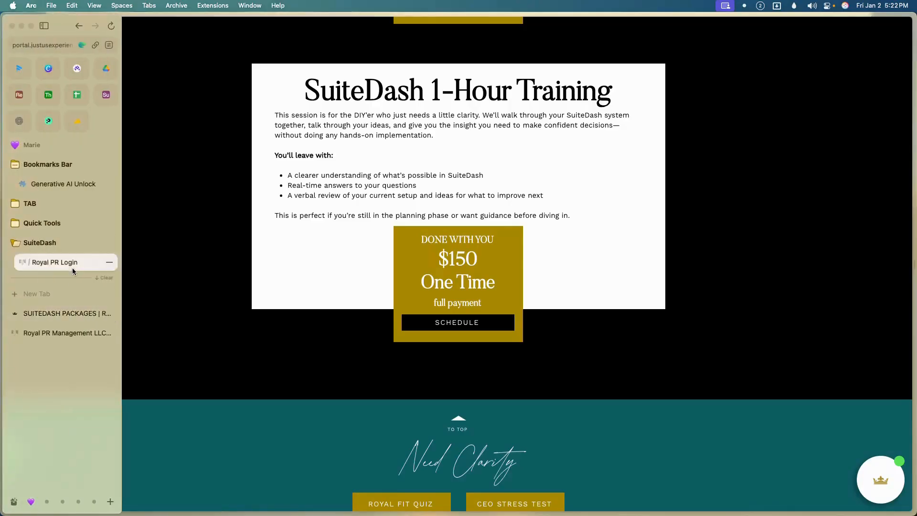
{"action": "left_click", "coordinate": [73, 265]}
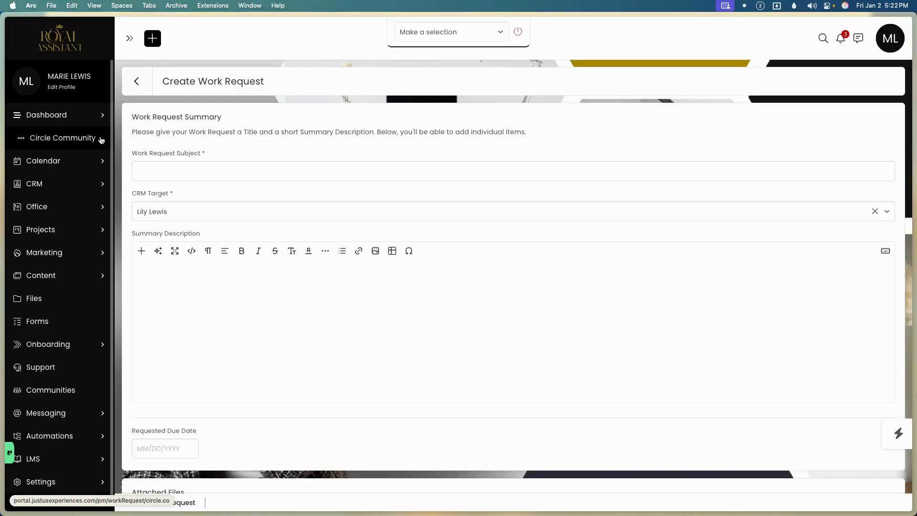
{"action": "left_click", "coordinate": [73, 114]}
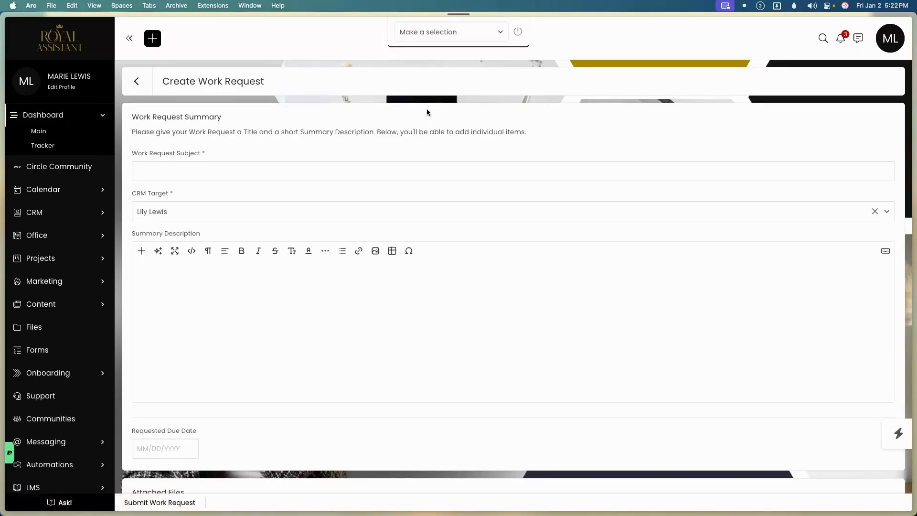
Open the Dashboard Tracker page and close its blank Peek preview.
{"action": "scroll", "coordinate": [408, 169], "scroll_direction": "down", "scroll_amount": 1}
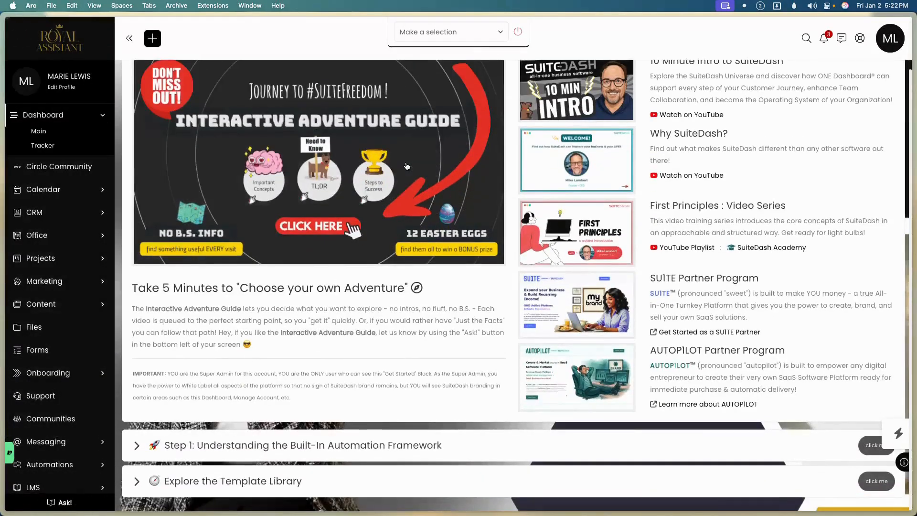
{"action": "scroll", "coordinate": [368, 164], "scroll_direction": "up", "scroll_amount": 1}
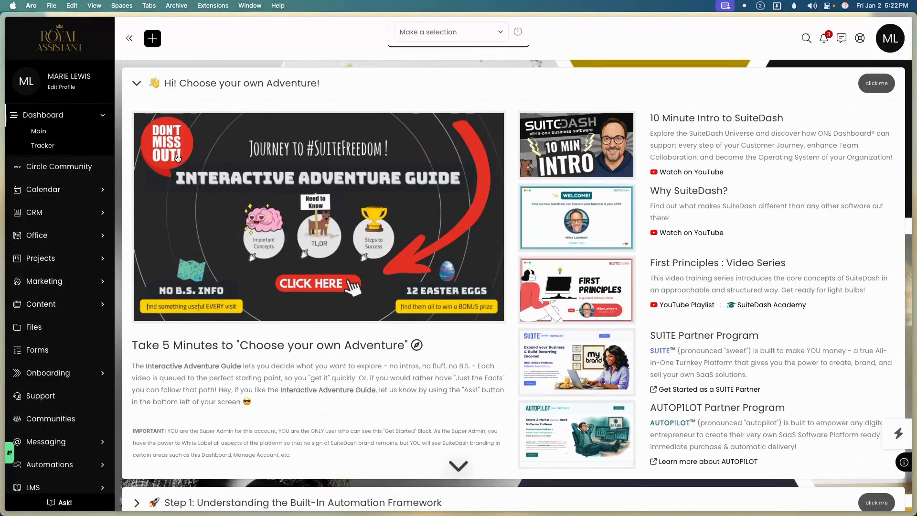
{"action": "left_click", "coordinate": [51, 146]}
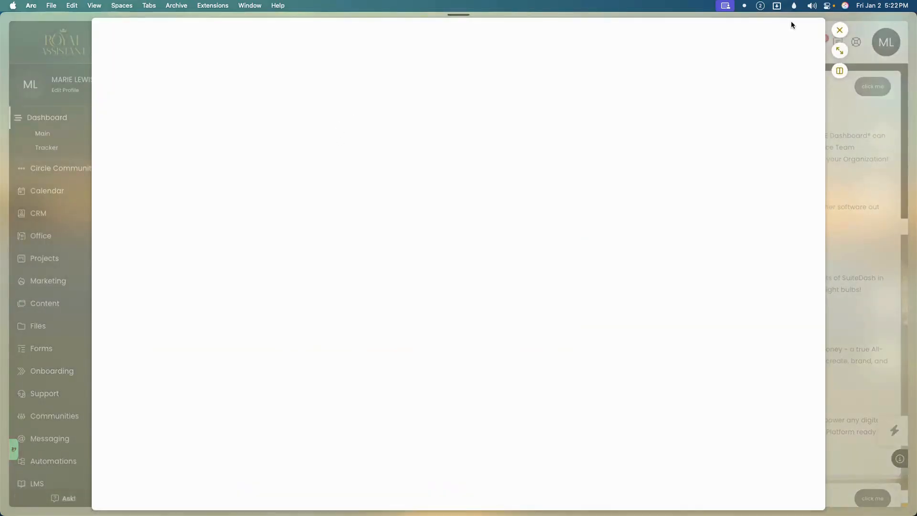
{"action": "left_click", "coordinate": [840, 30]}
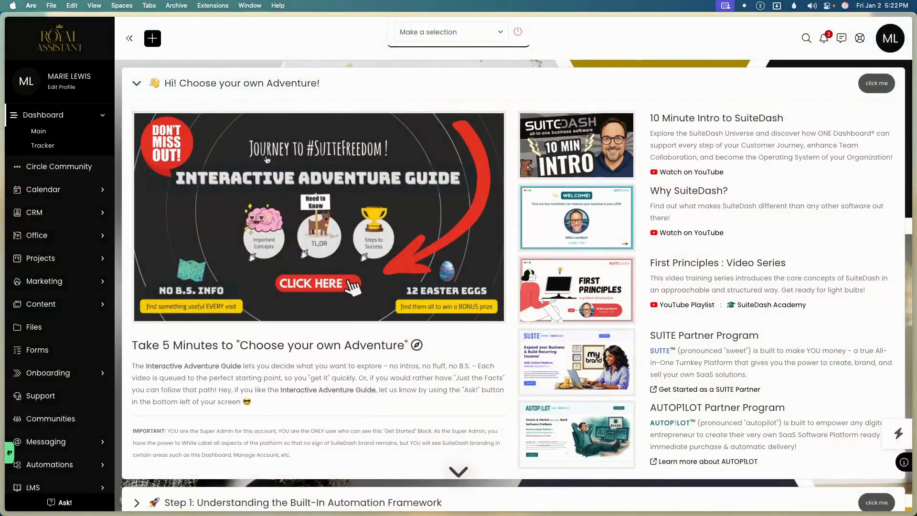
{"action": "scroll", "coordinate": [72, 230], "scroll_direction": "down", "scroll_amount": 1}
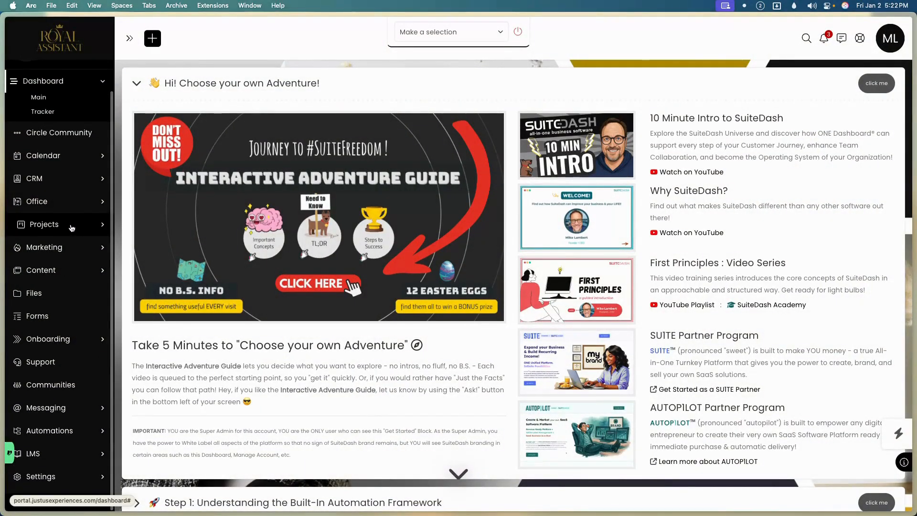
{"action": "mouse_move", "coordinate": [1, 227]}
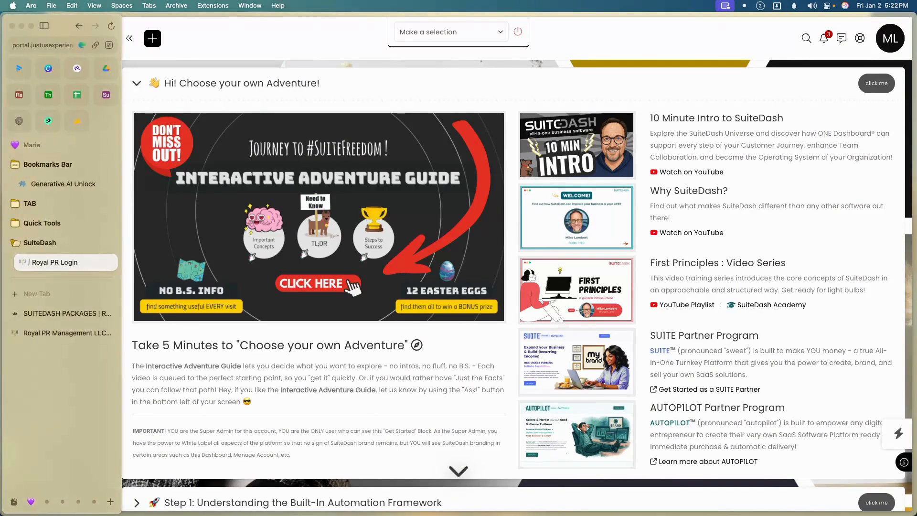